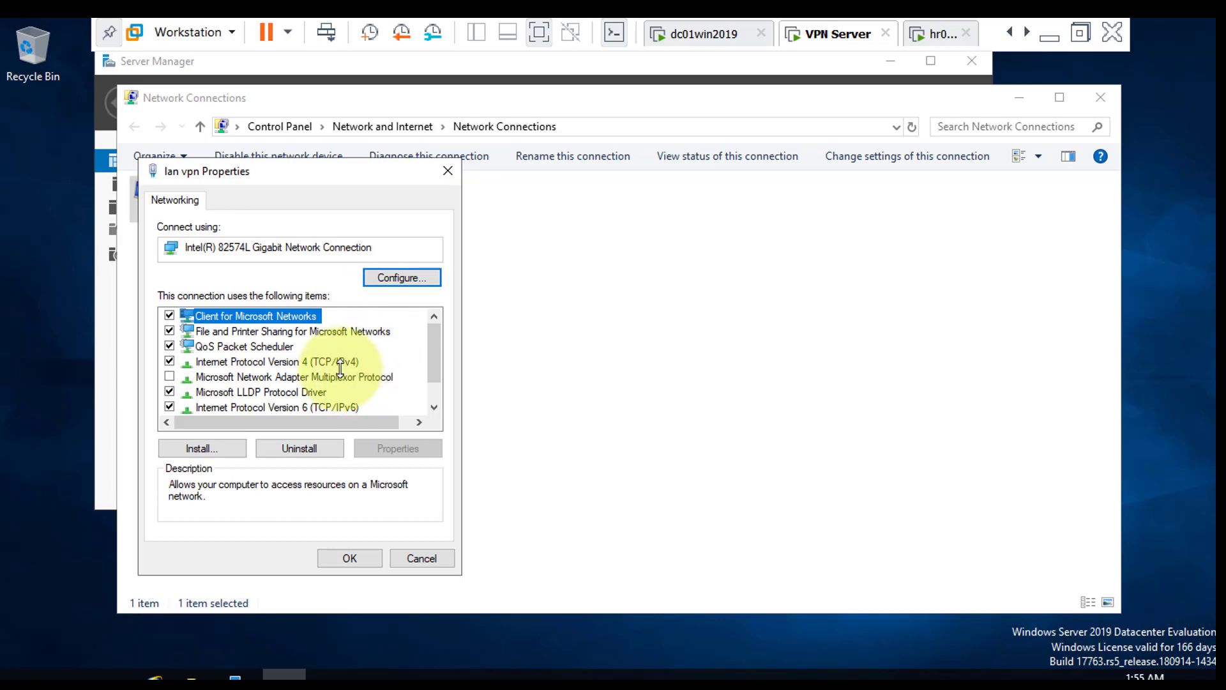
# Review lan vpn's static IPv4 settings (192.168.1.101, DNS 192.168.1.100) and close its properties
pyautogui.click(335, 362)
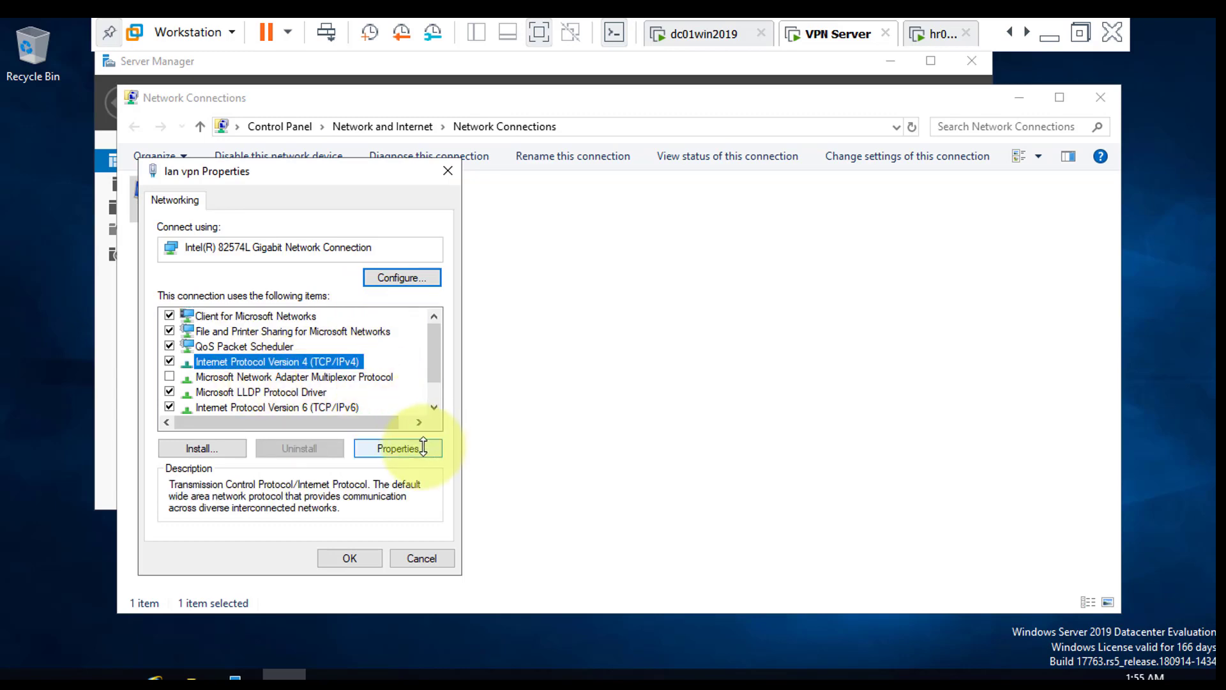
pyautogui.click(399, 448)
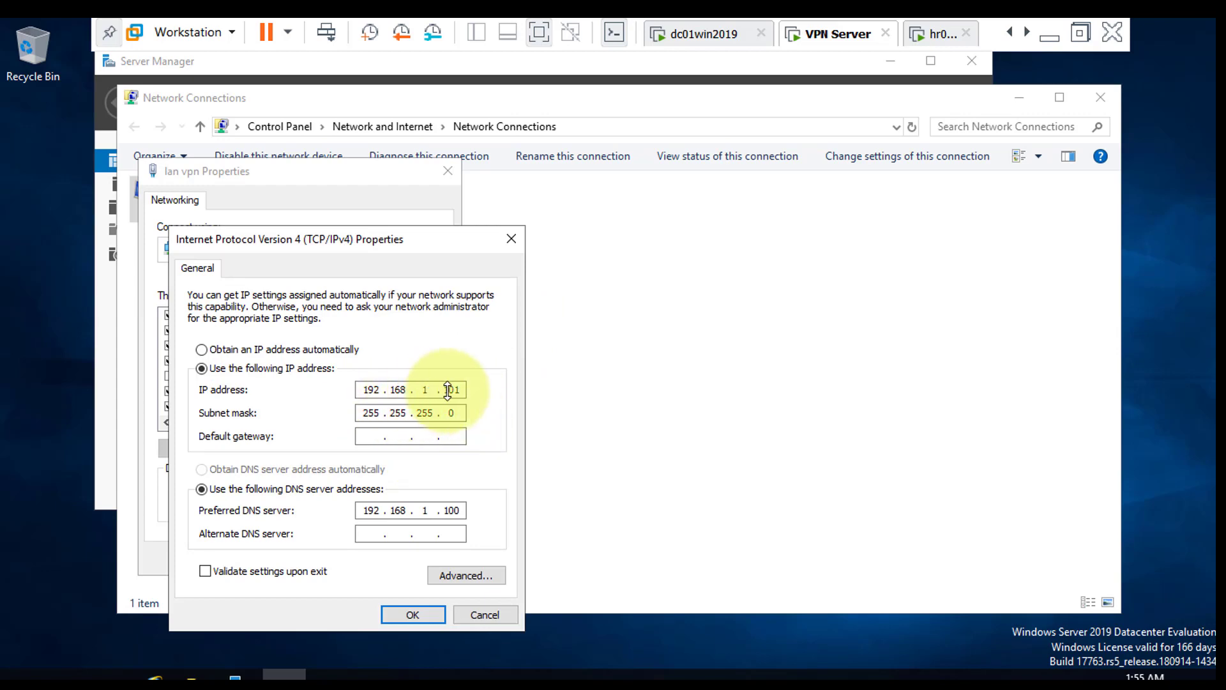
pyautogui.click(438, 614)
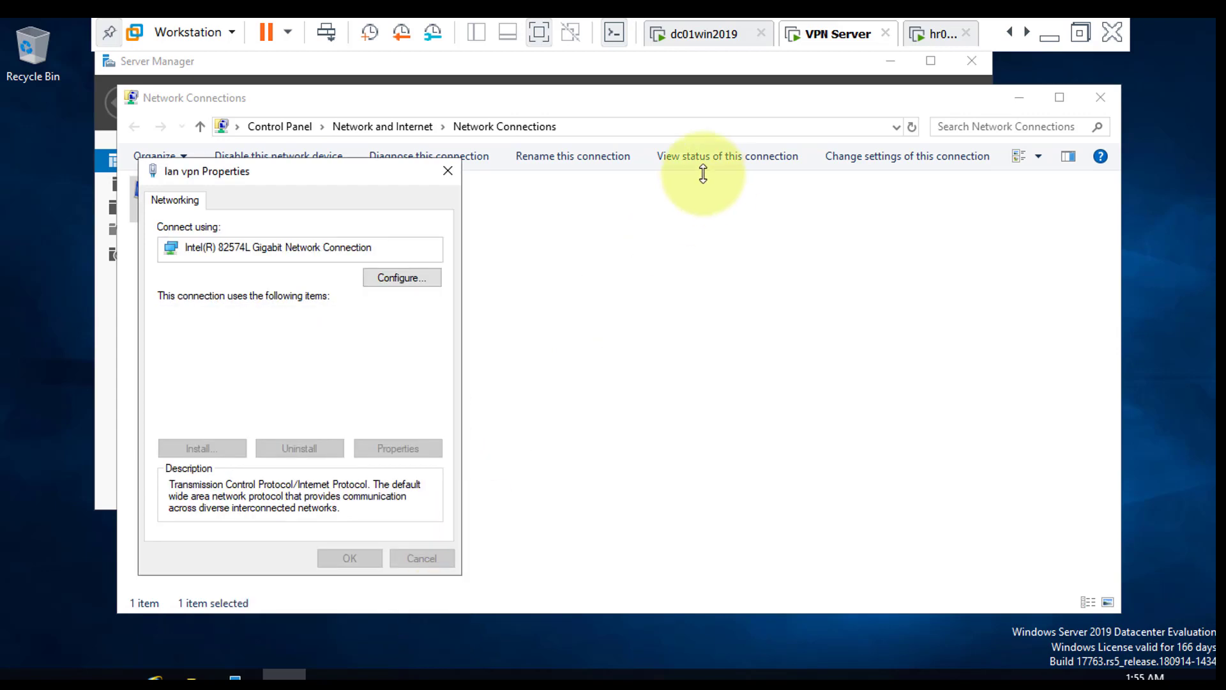
pyautogui.click(447, 171)
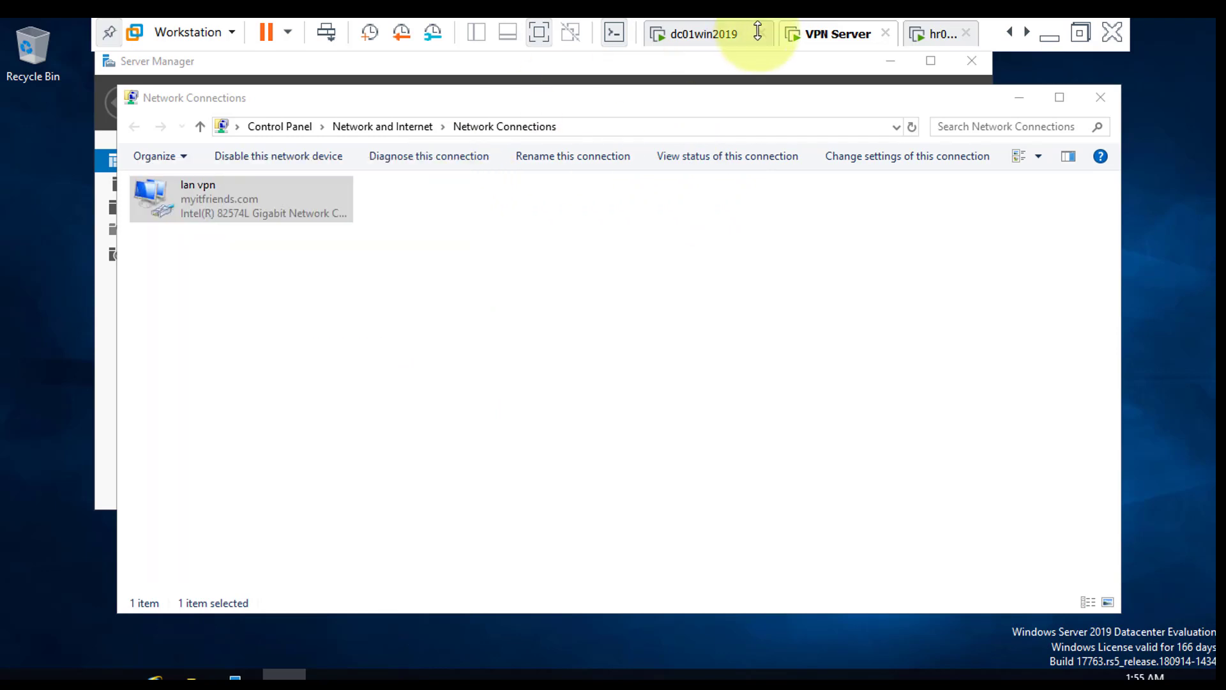
# Open the VPN Server's virtual machine settings and inspect the existing network adapter
pyautogui.rightClick(824, 33)
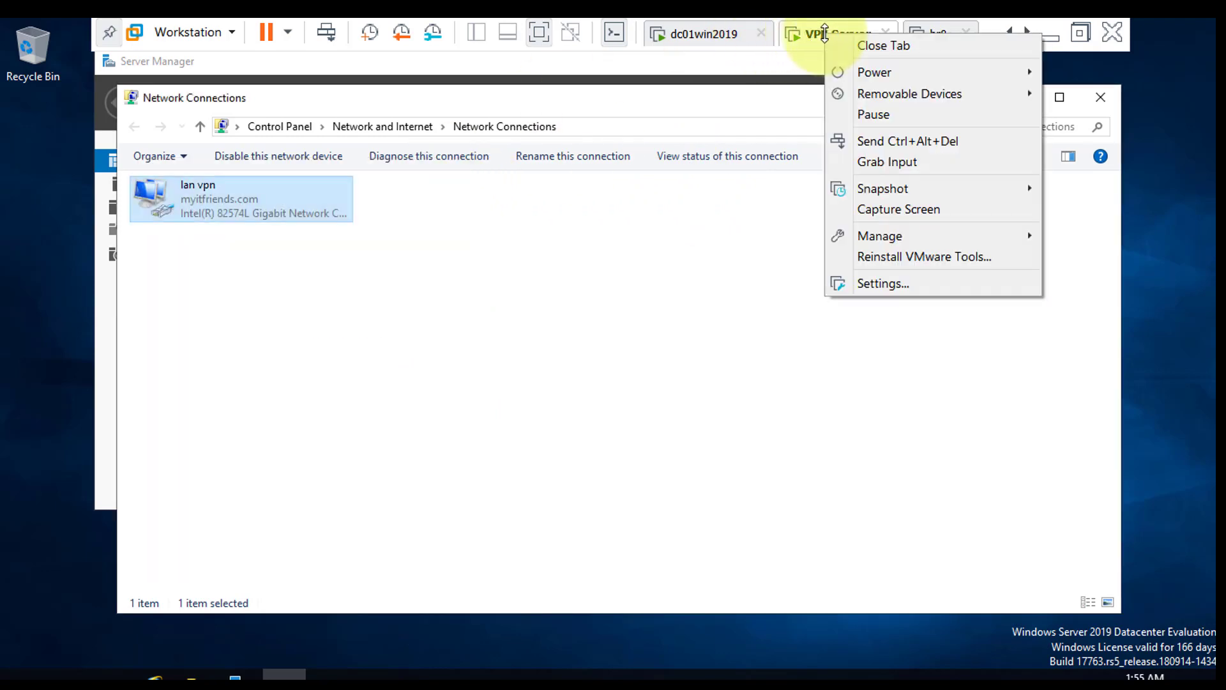
pyautogui.click(871, 282)
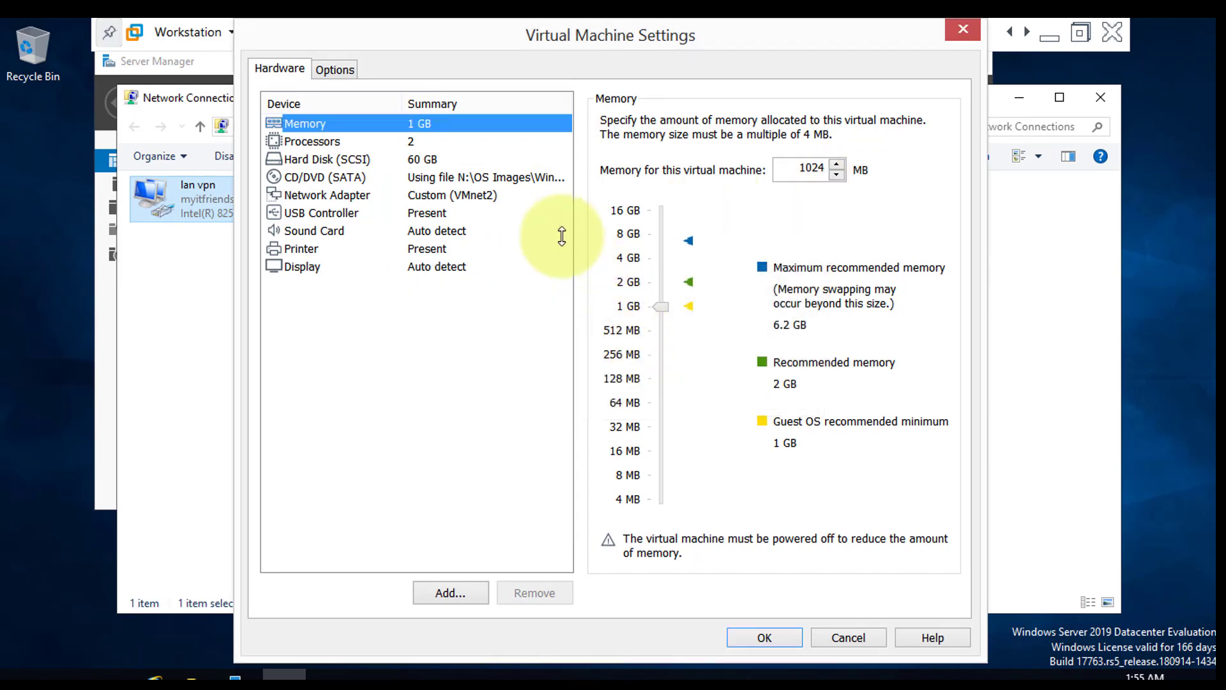
pyautogui.click(429, 194)
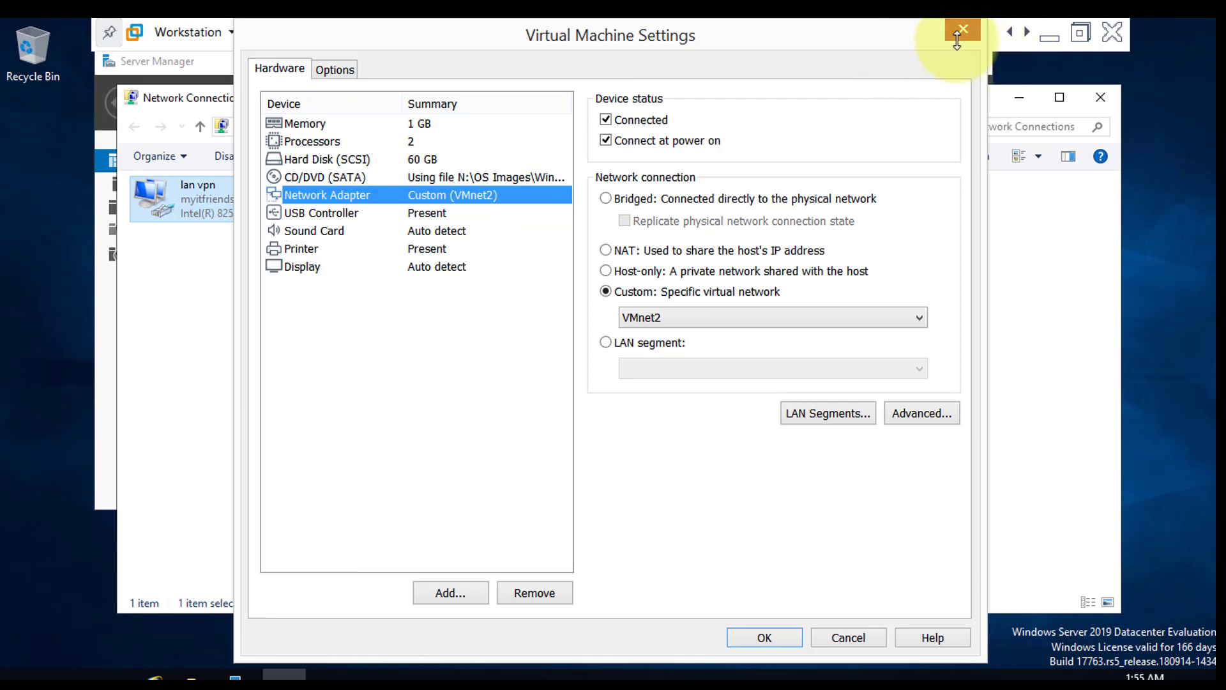
# Add a second network adapter on custom network VMnet5 and save the settings
pyautogui.click(450, 593)
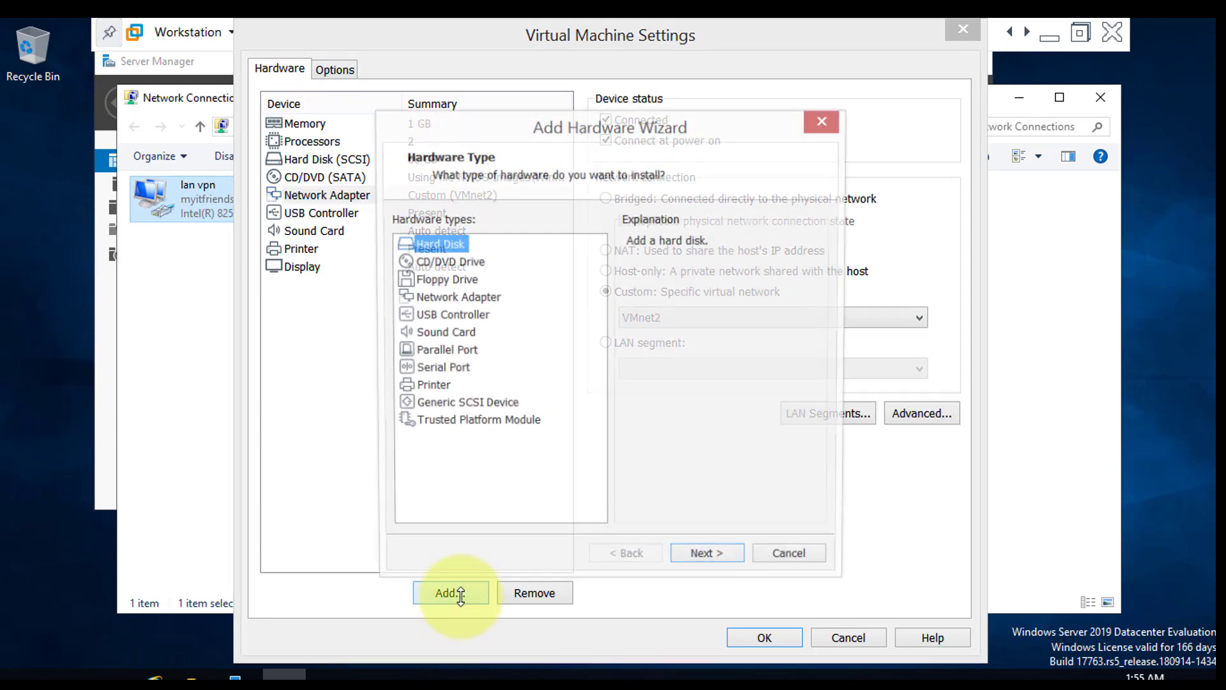
pyautogui.click(448, 299)
pyautogui.click(711, 560)
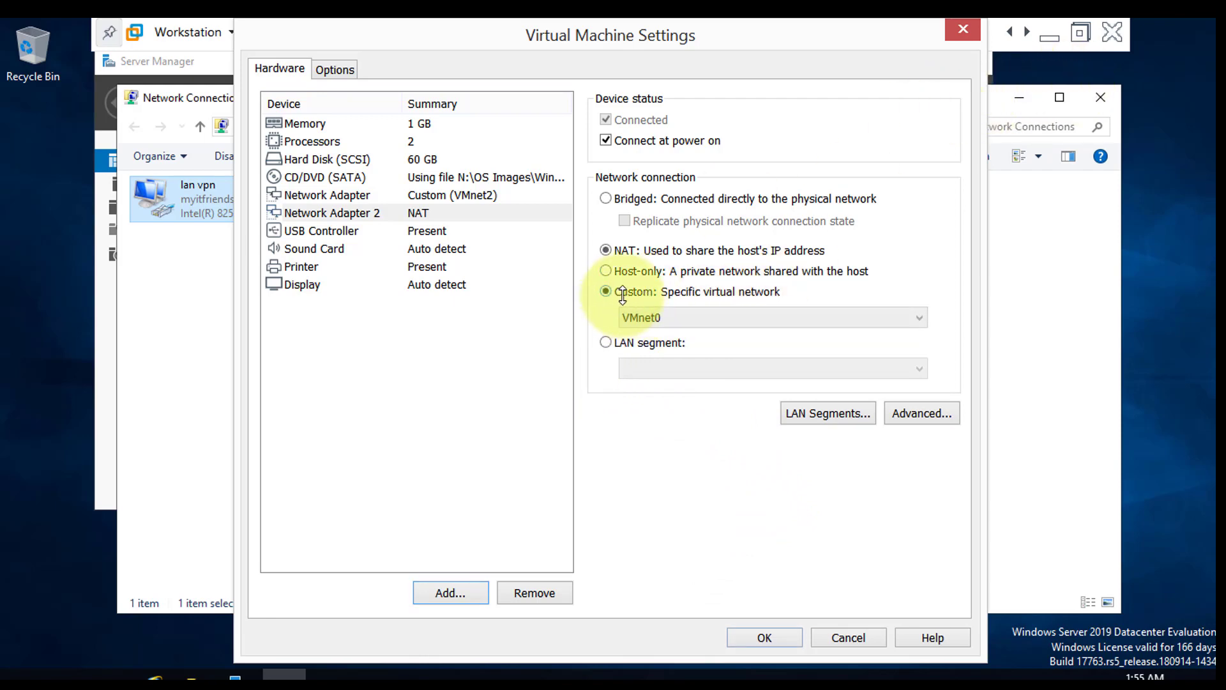
pyautogui.click(622, 293)
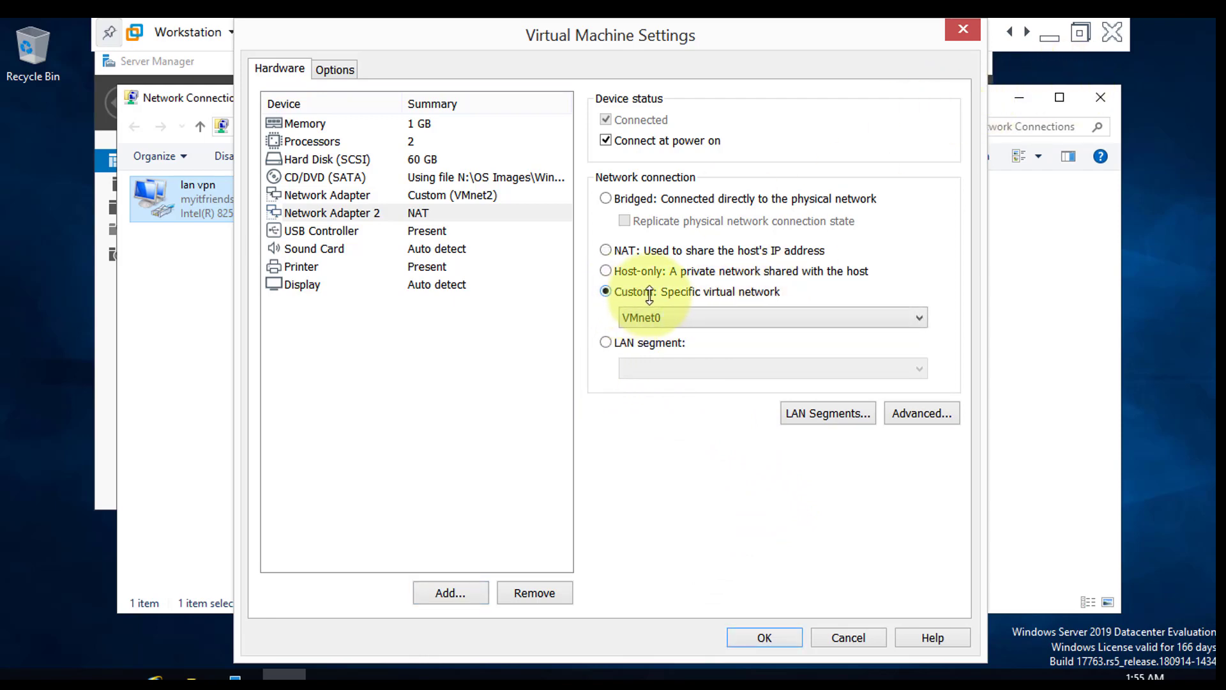
pyautogui.click(725, 317)
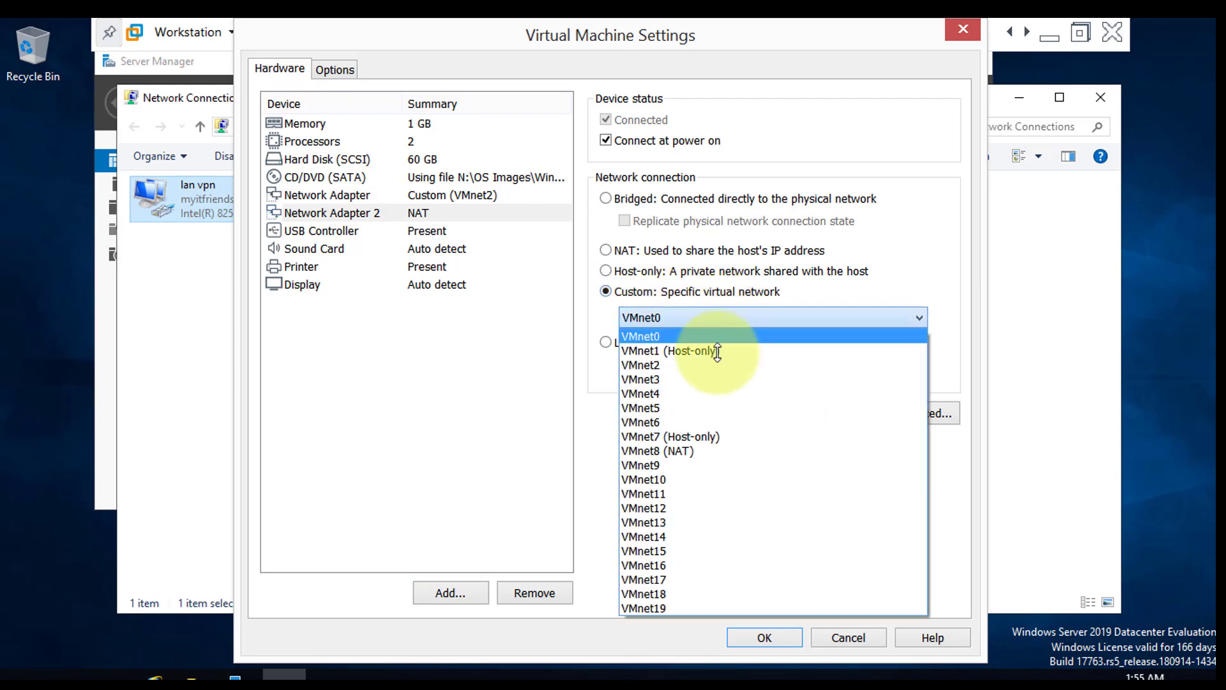
pyautogui.click(682, 407)
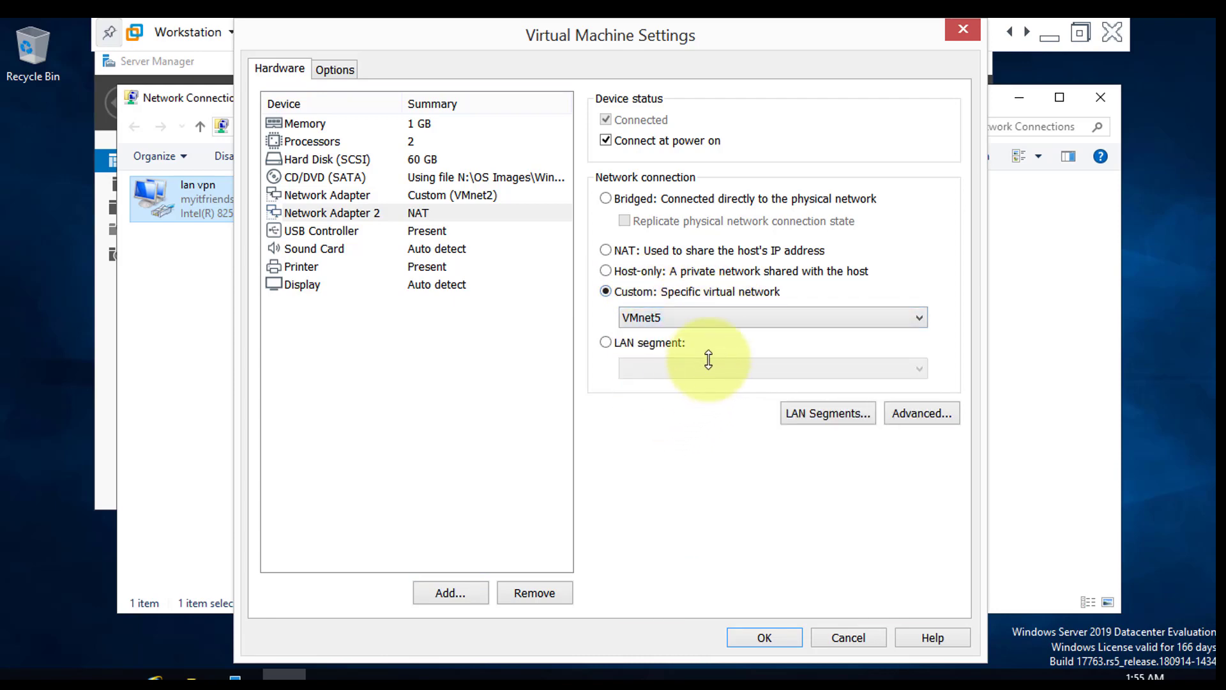
pyautogui.click(780, 637)
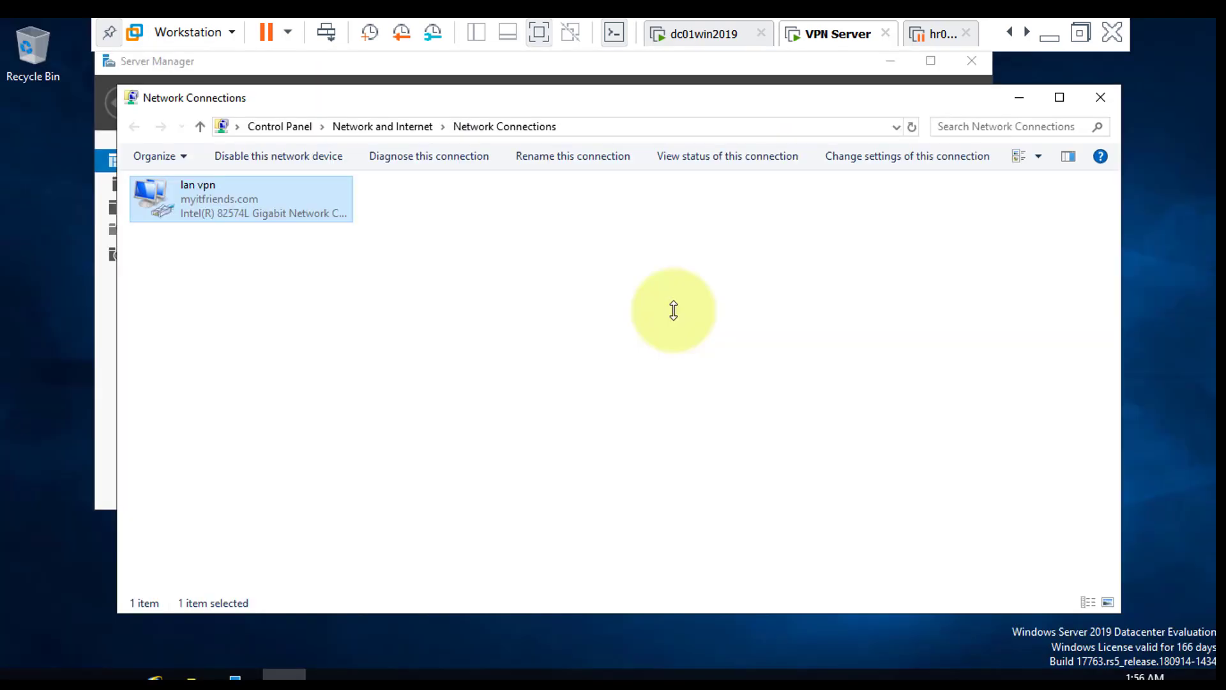
# Refresh Network Connections so the new adapter appears, keeping its name as wan
pyautogui.rightClick(673, 311)
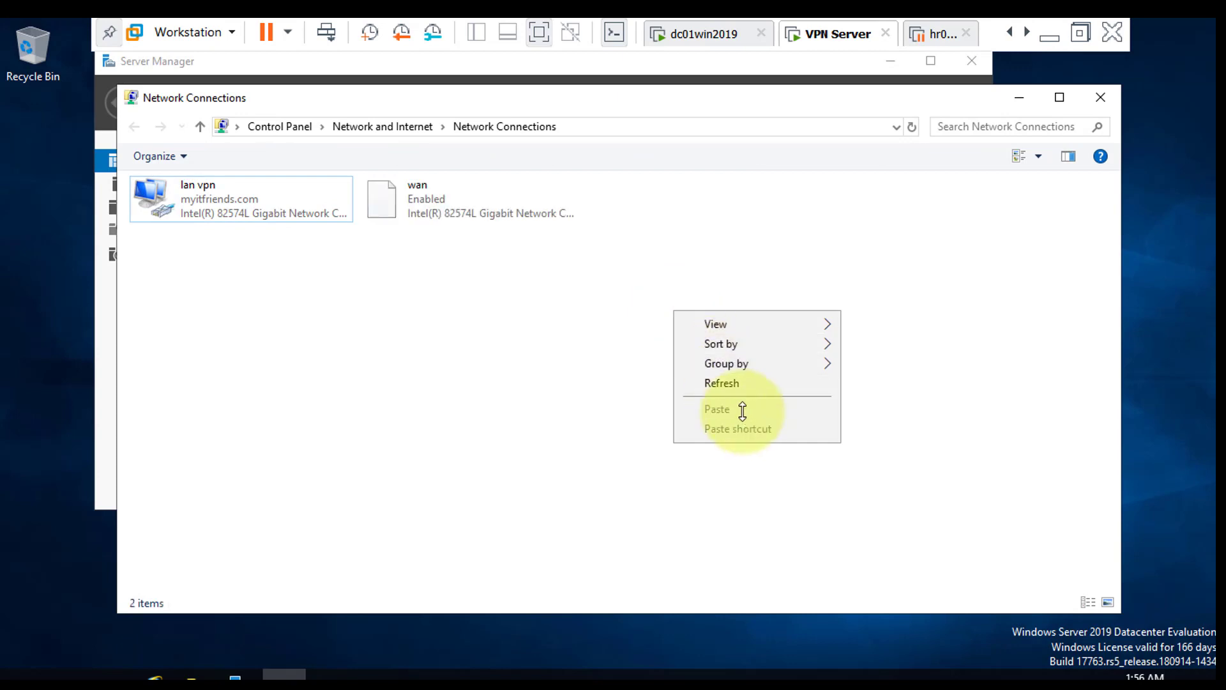
pyautogui.click(726, 383)
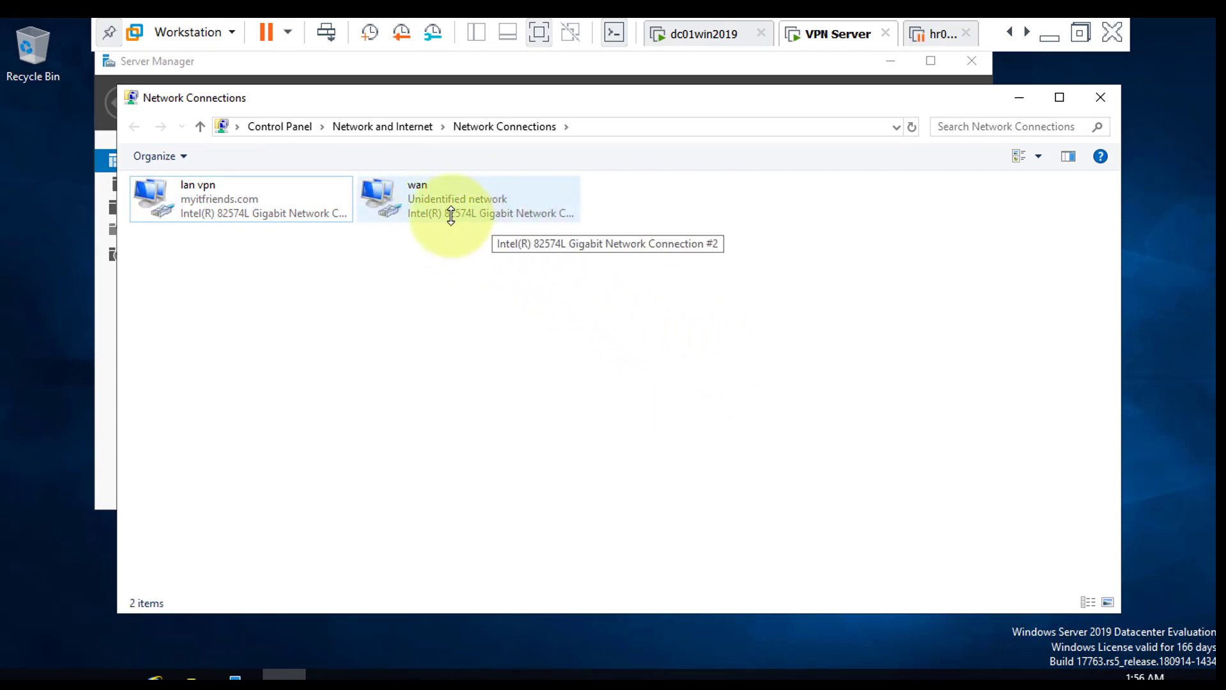
pyautogui.rightClick(407, 207)
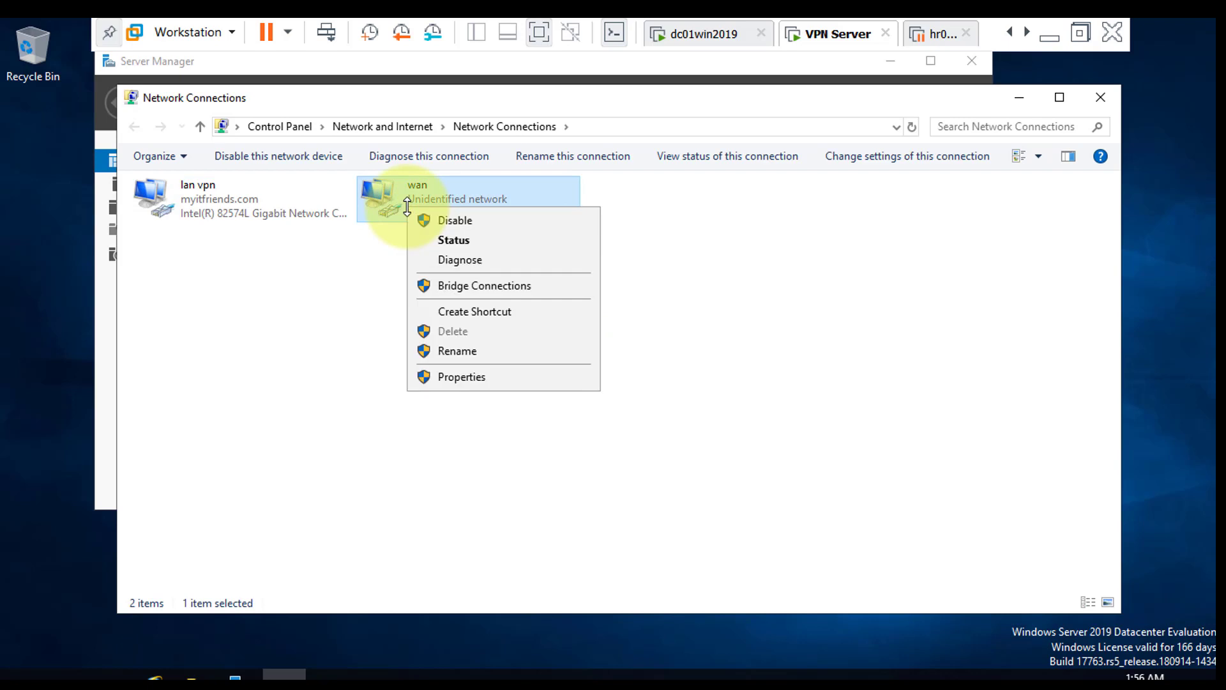
pyautogui.click(450, 351)
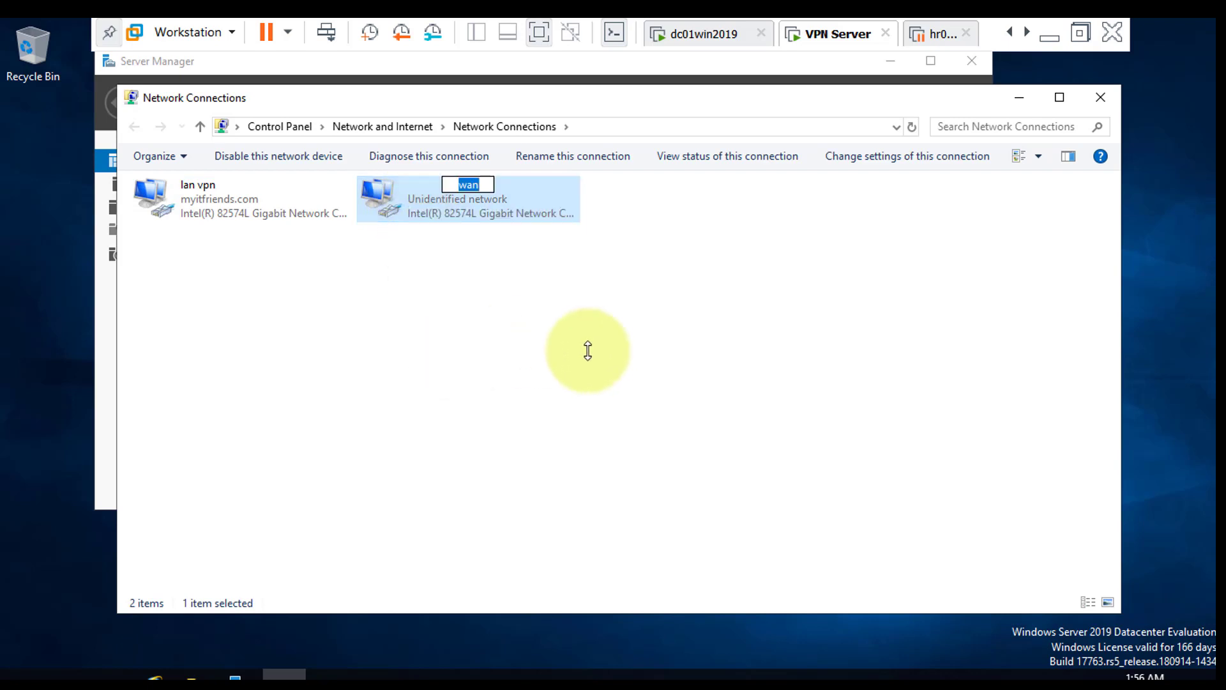
pyautogui.click(452, 275)
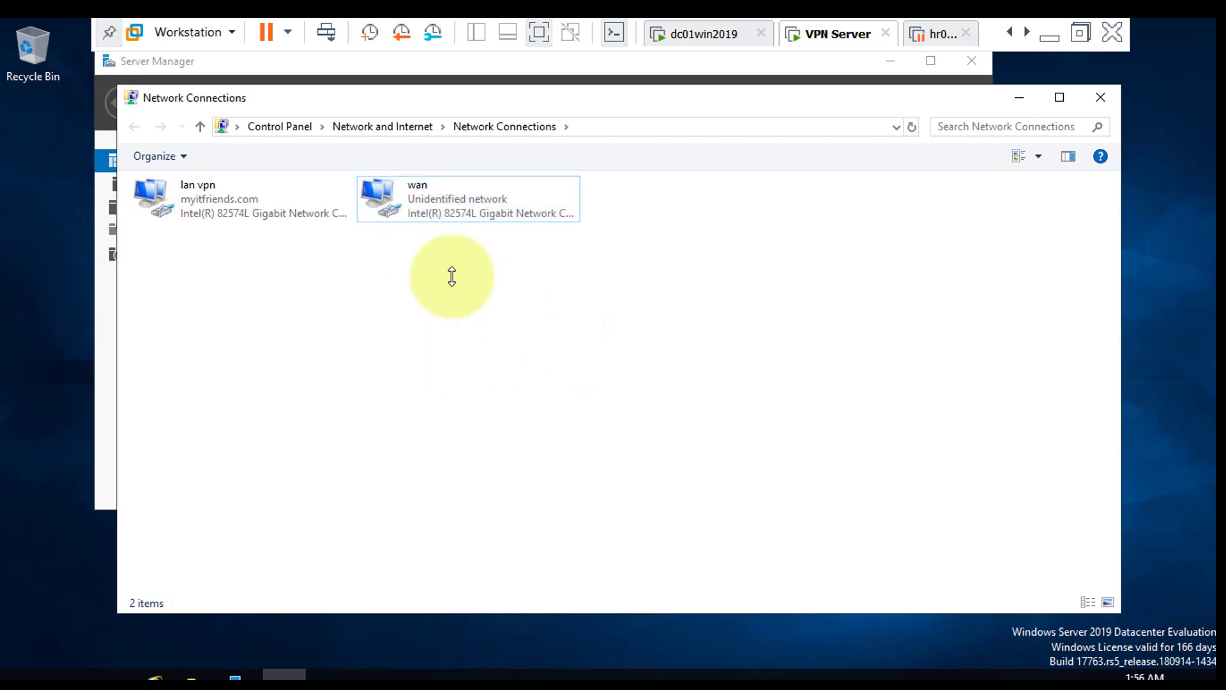
# Reconfirm the wan name and open the wan connection's properties
pyautogui.rightClick(414, 203)
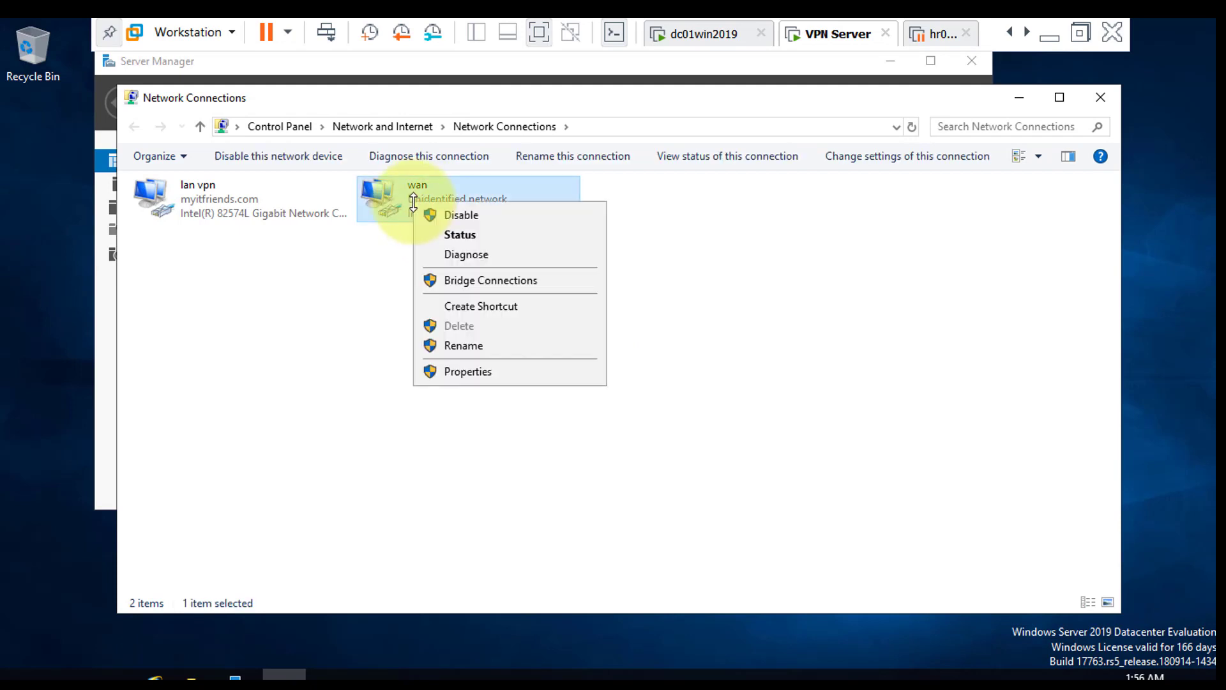
pyautogui.click(458, 345)
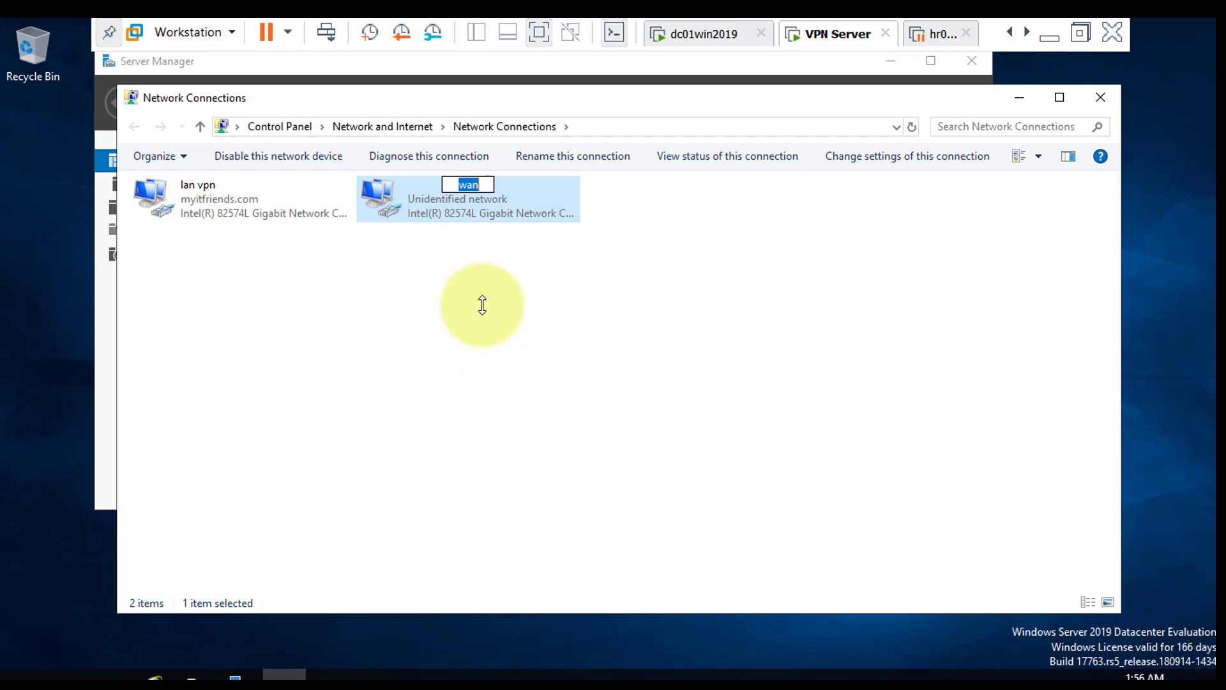
pyautogui.click(549, 261)
pyautogui.rightClick(445, 201)
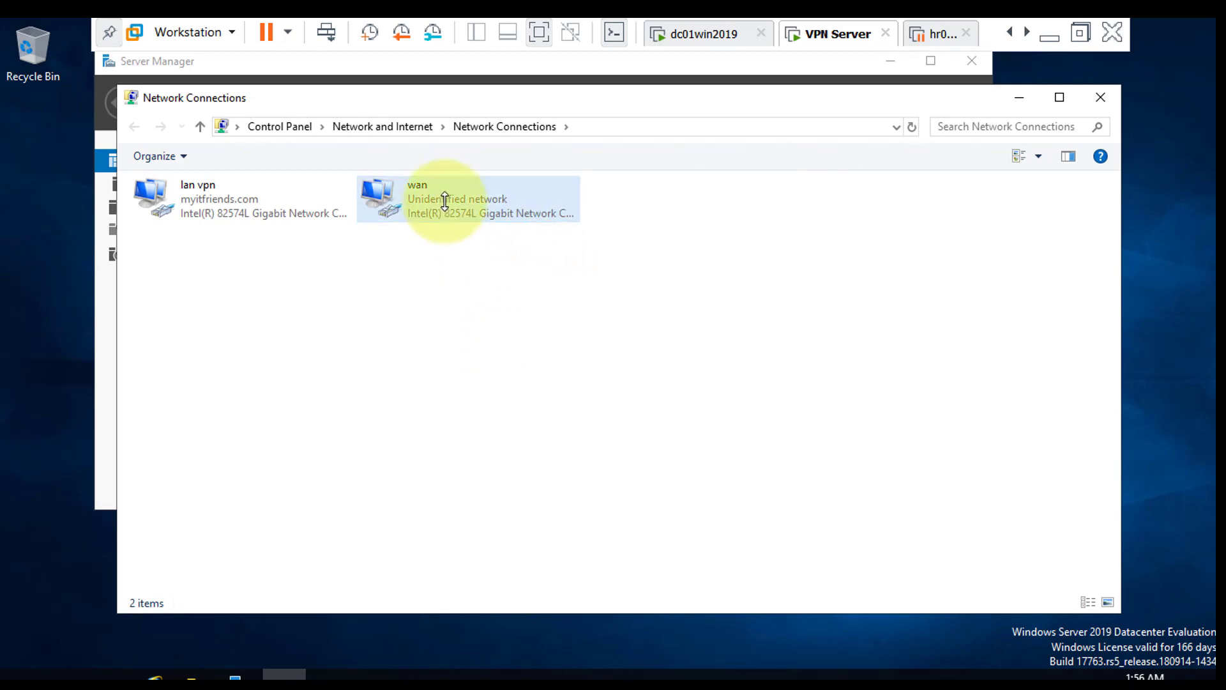
pyautogui.click(499, 374)
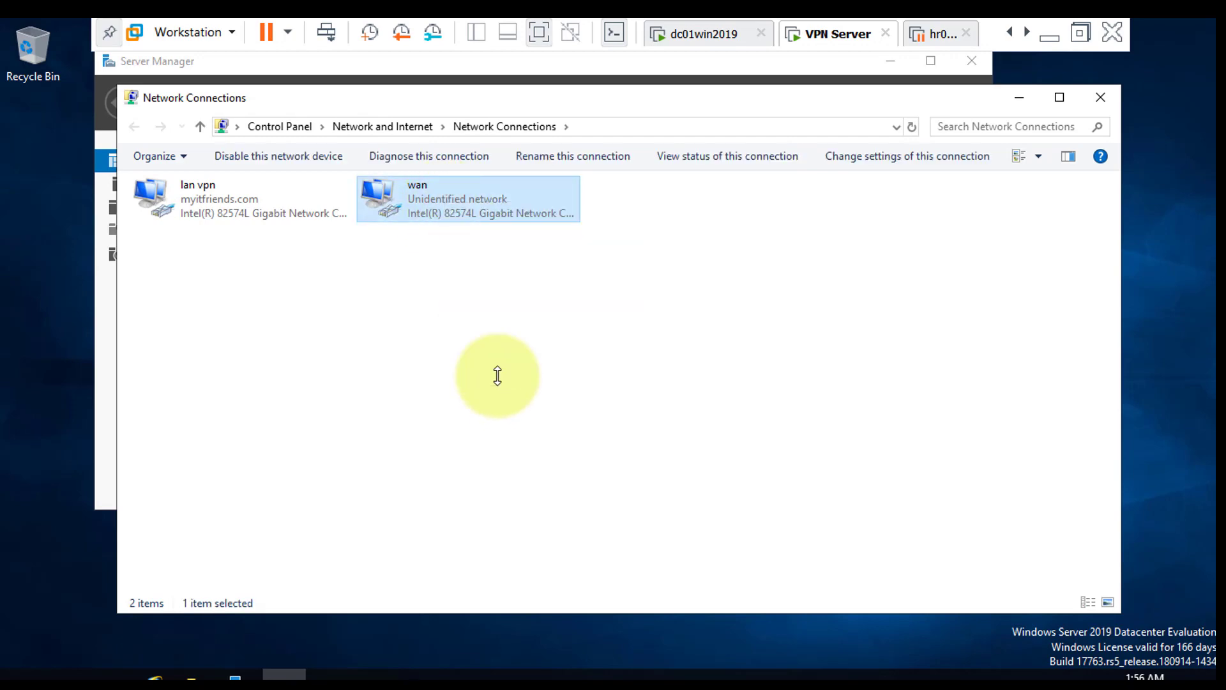
# Set wan's IPv4 address to 192.168.50.1 with mask 255.255.255.0, then minimize VMware
pyautogui.click(344, 361)
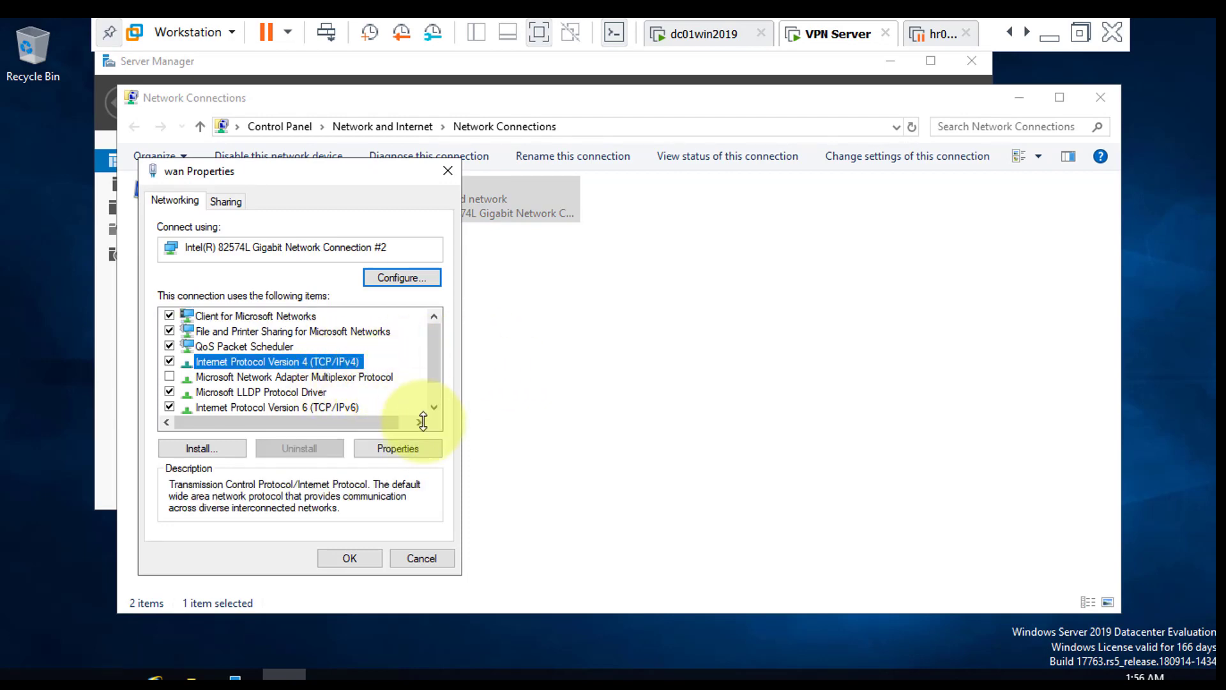
pyautogui.click(398, 448)
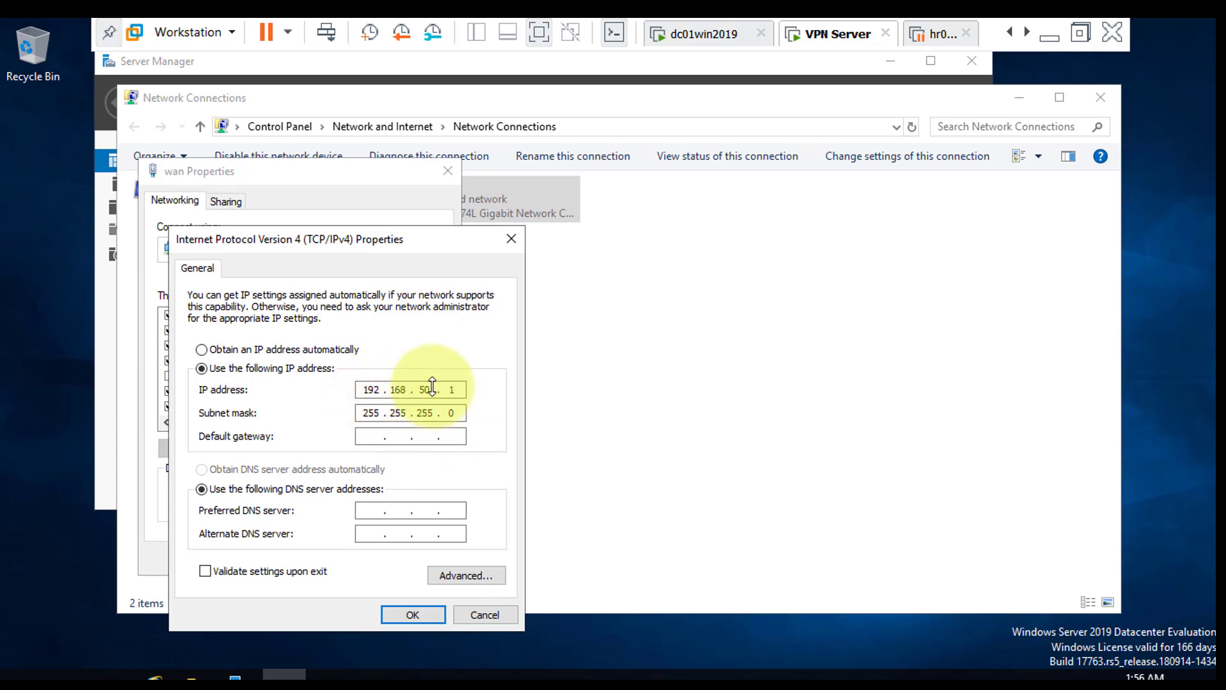
pyautogui.click(453, 389)
pyautogui.press('BackSpace')
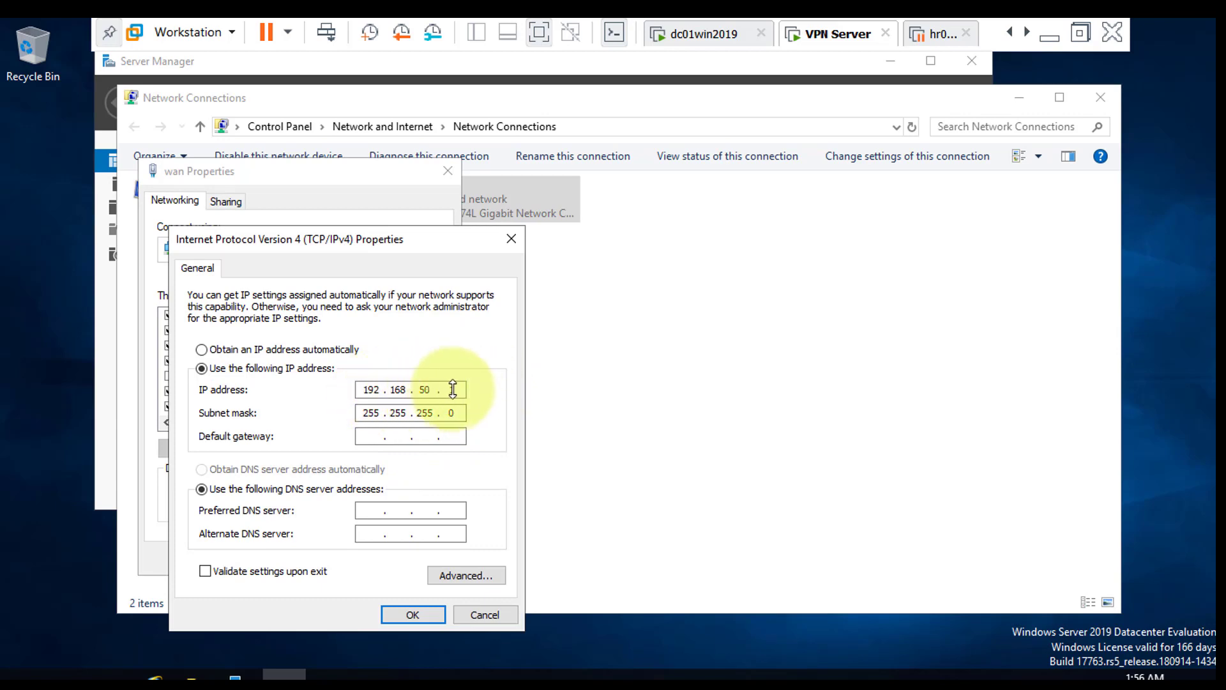
pyautogui.write('1')
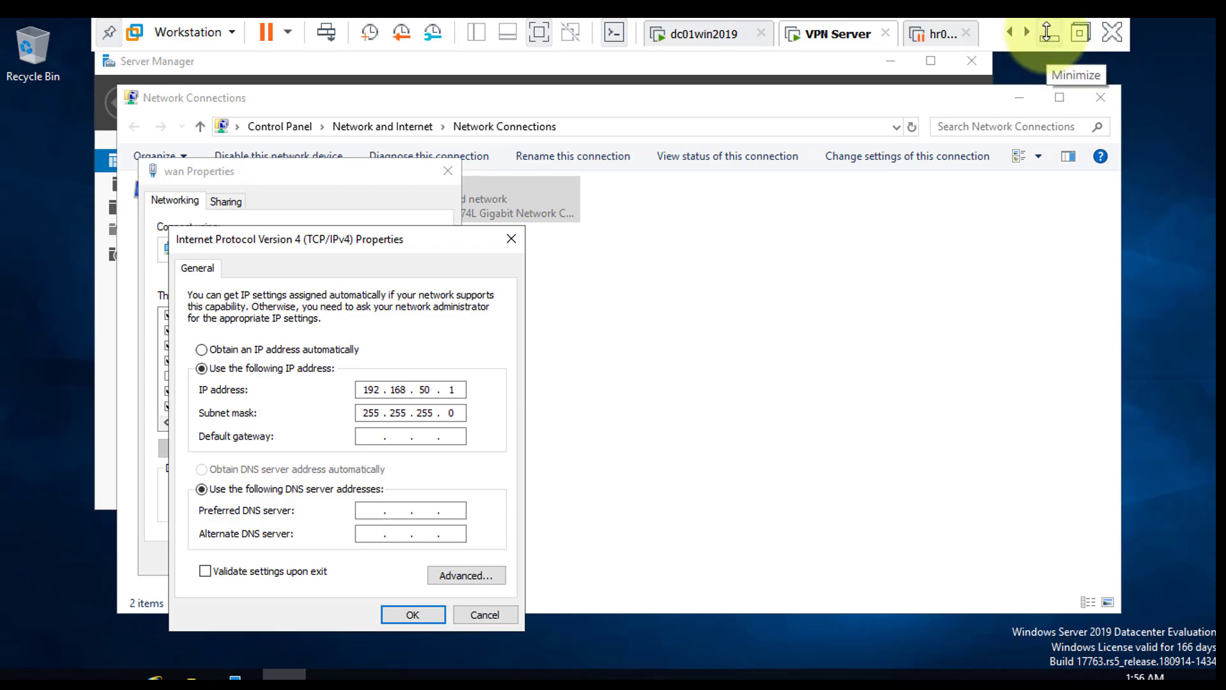
pyautogui.click(1048, 32)
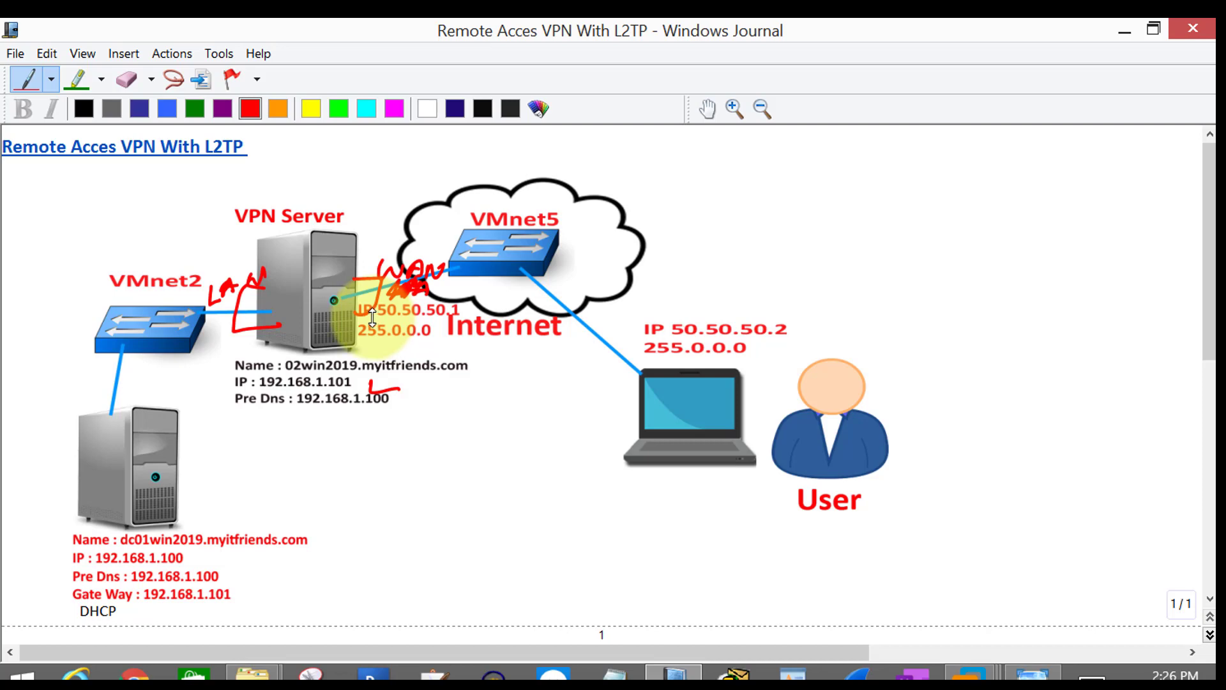
# Toggle Journal's eraser and red pen, then return to the VPN Server virtual machine
pyautogui.click(126, 80)
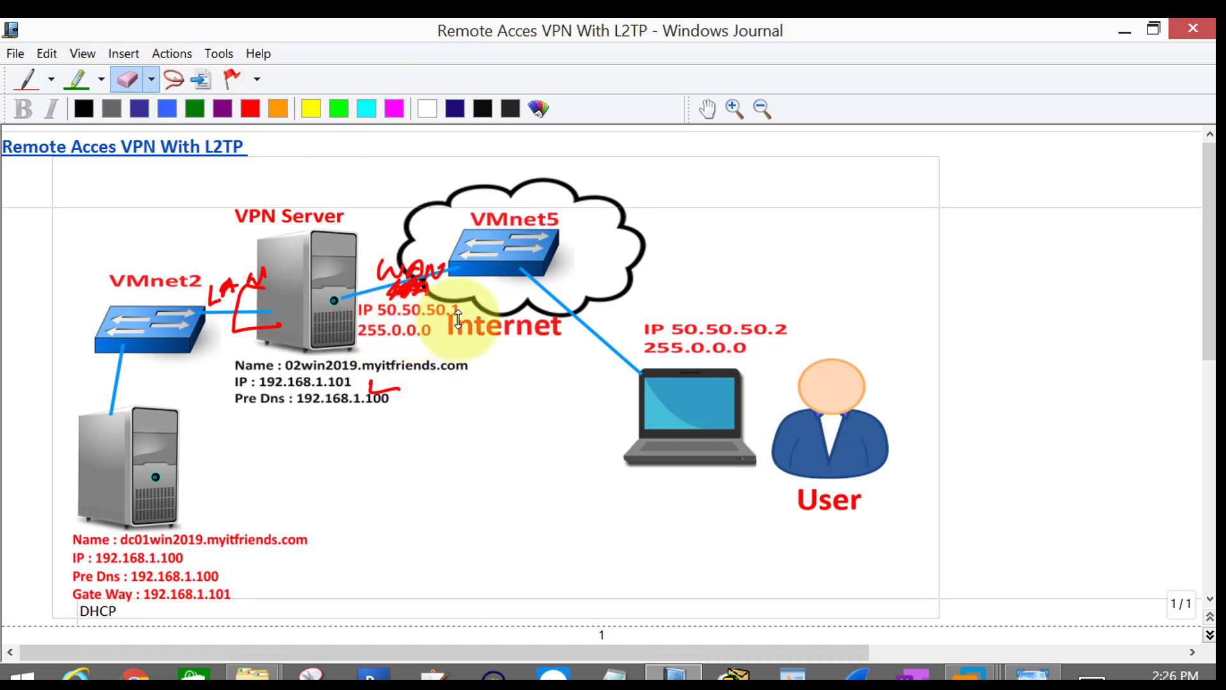
pyautogui.click(27, 79)
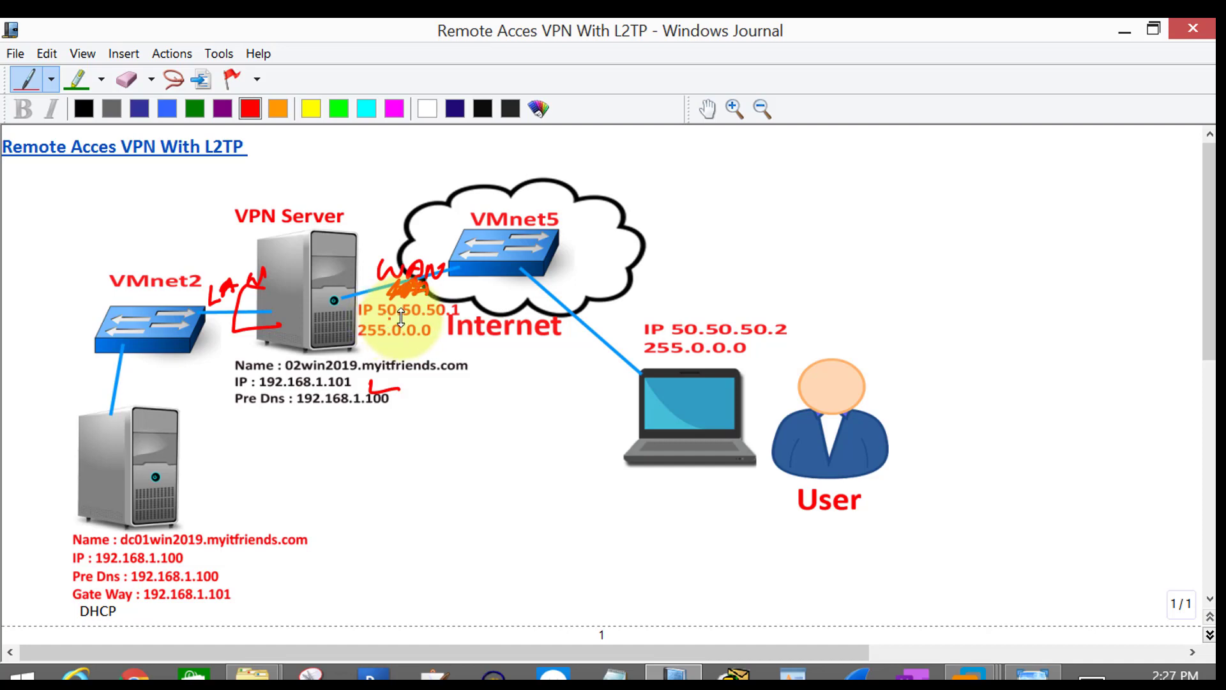
pyautogui.click(967, 672)
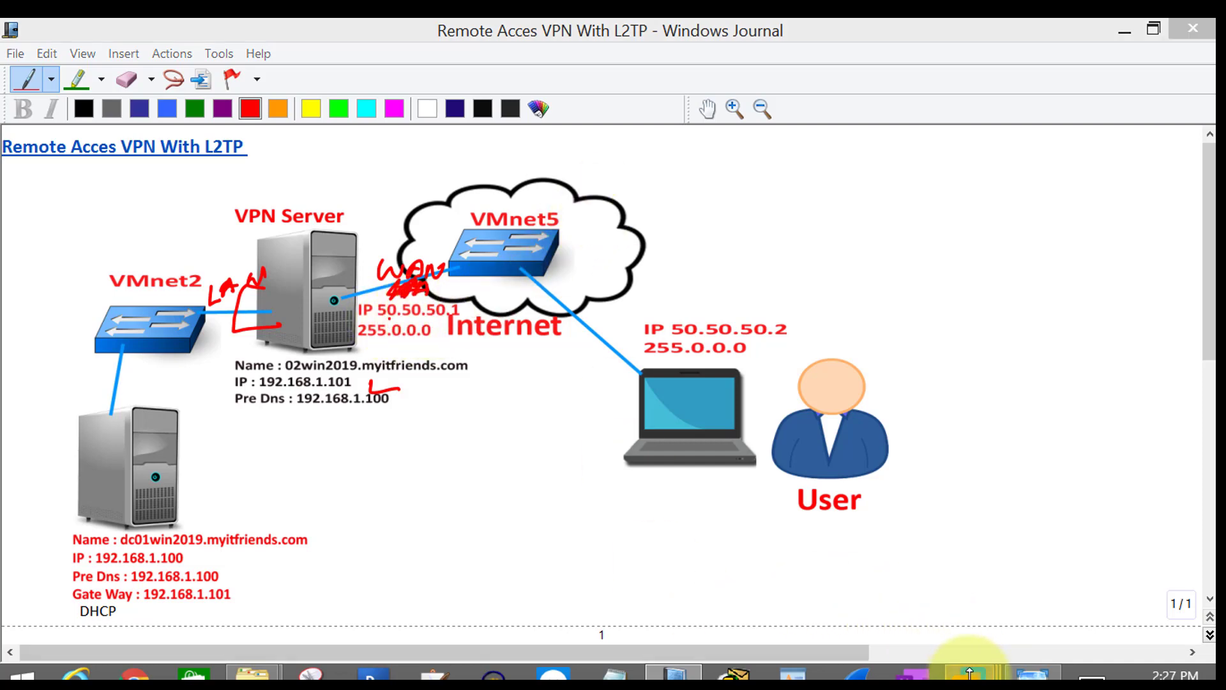
pyautogui.click(642, 561)
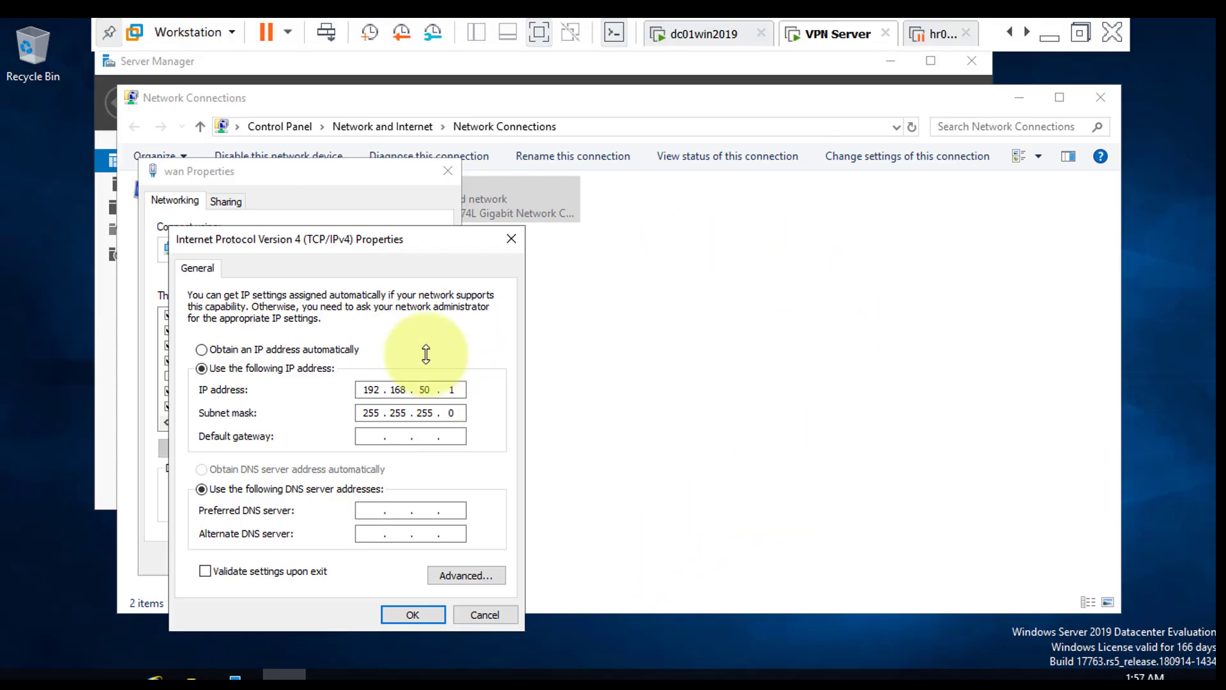
# Discard the open IPv4 dialog and reopen the wan connection's properties
pyautogui.moveTo(391, 241); pyautogui.dragTo(678, 193)
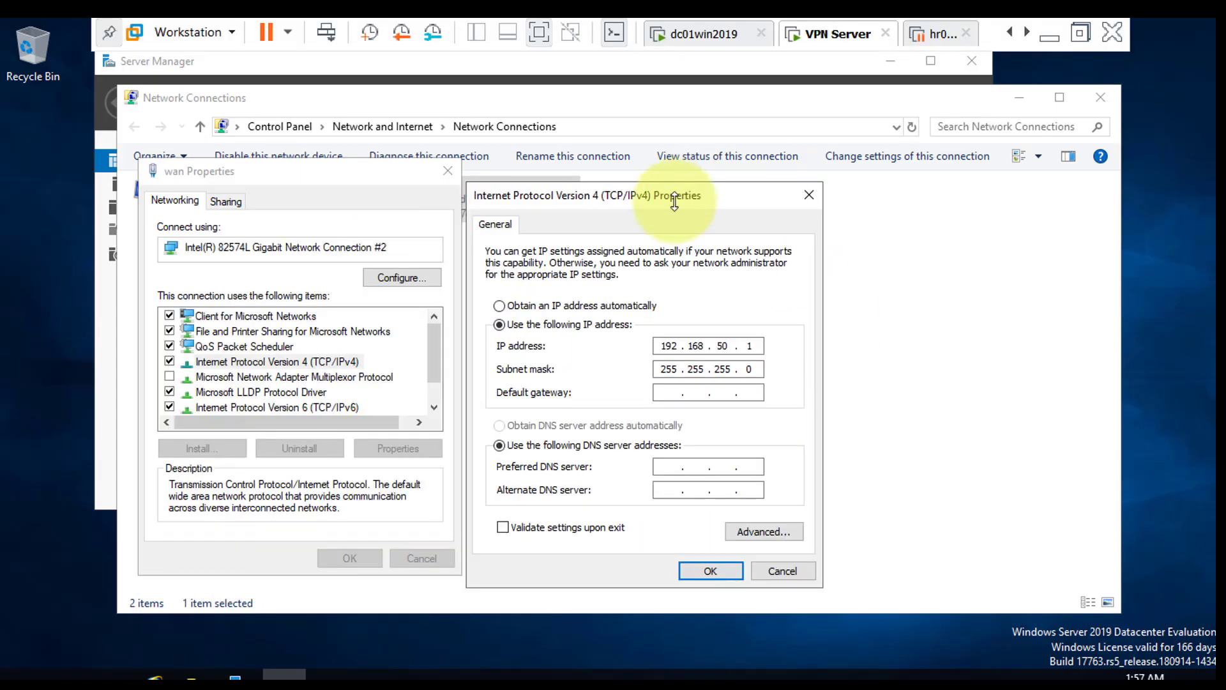
pyautogui.click(807, 192)
pyautogui.click(448, 171)
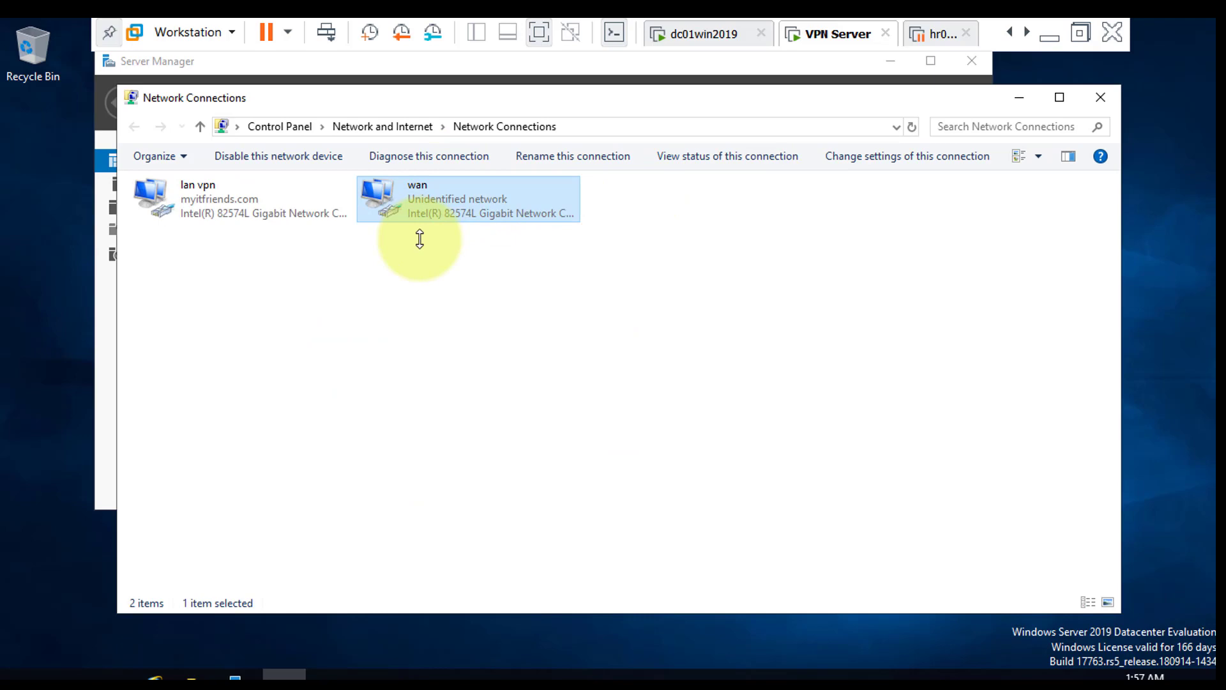
pyautogui.rightClick(423, 195)
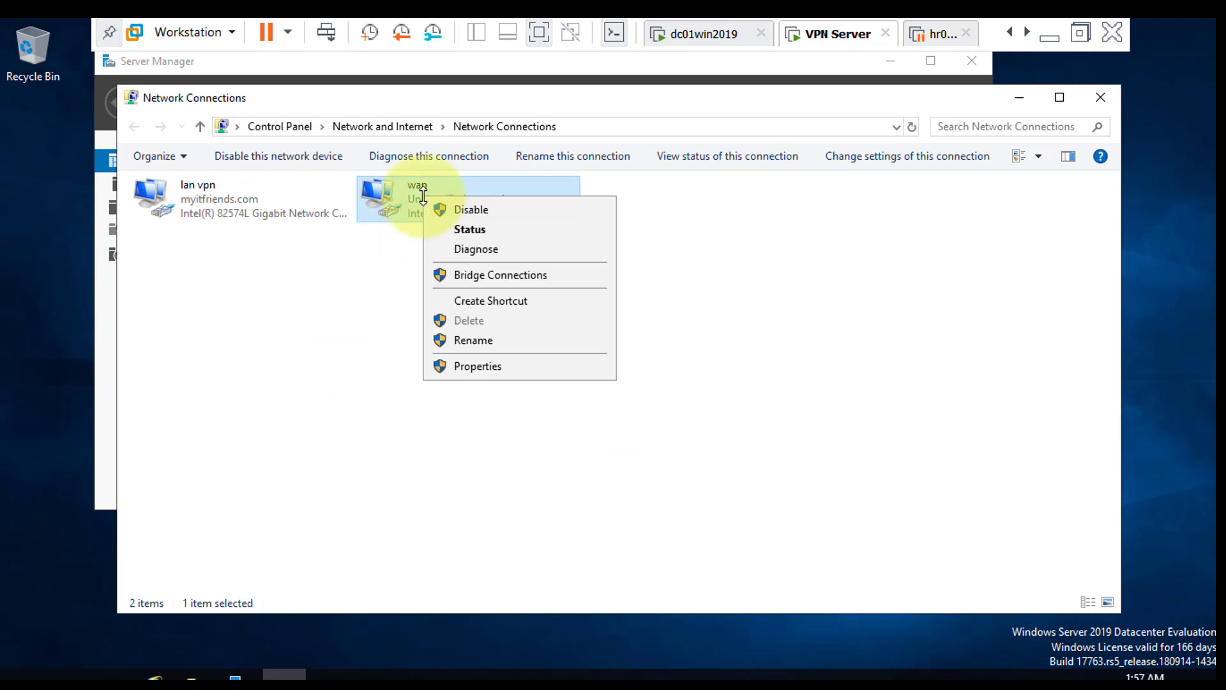
pyautogui.click(468, 367)
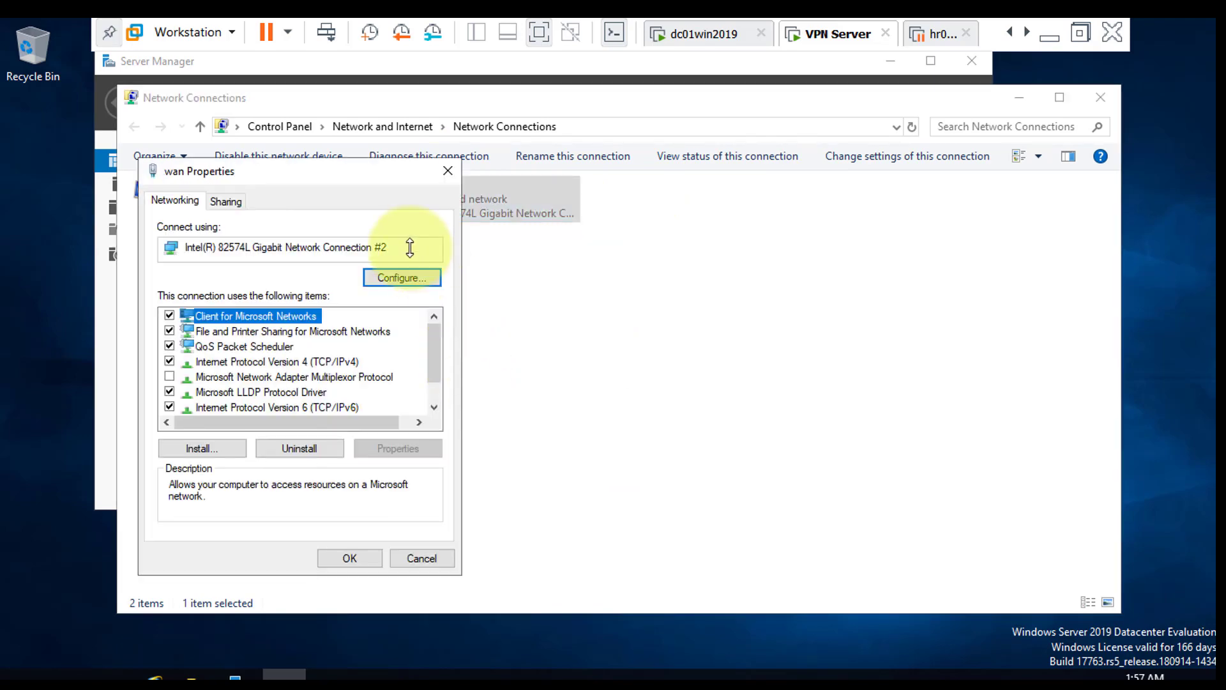
# Give wan static IPv4 address 50.50.50.1 with mask 255.0.0.0 and save
pyautogui.moveTo(396, 173); pyautogui.dragTo(476, 141)
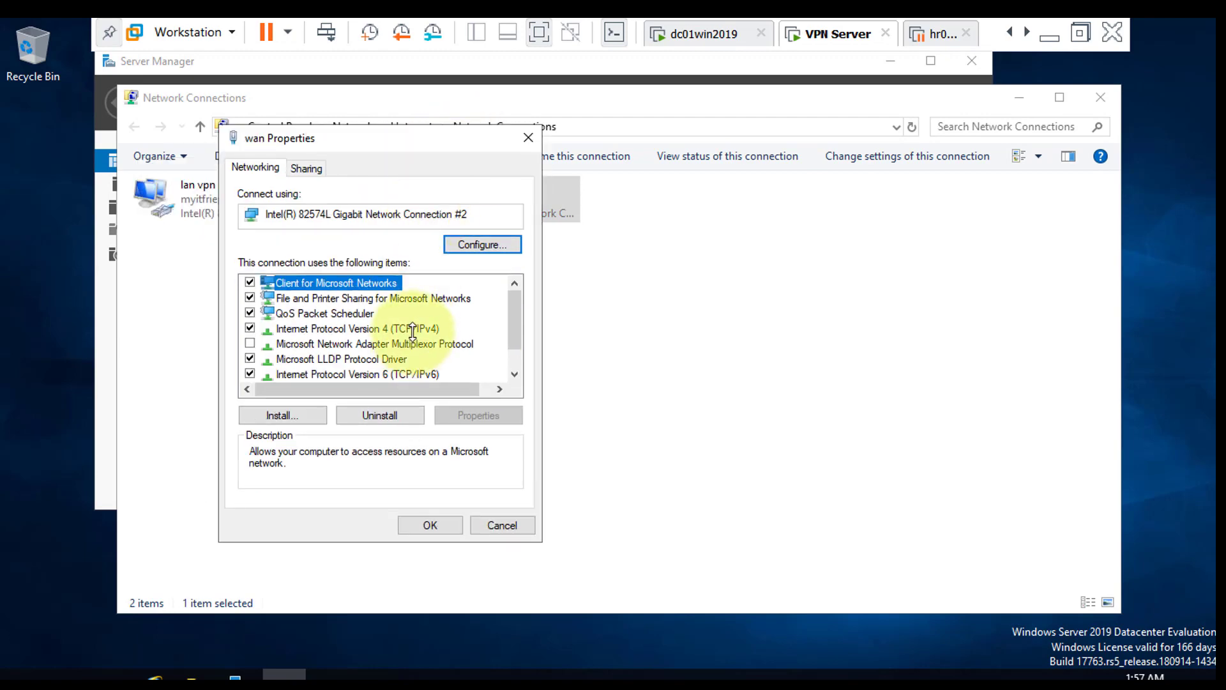
pyautogui.click(413, 329)
pyautogui.click(485, 414)
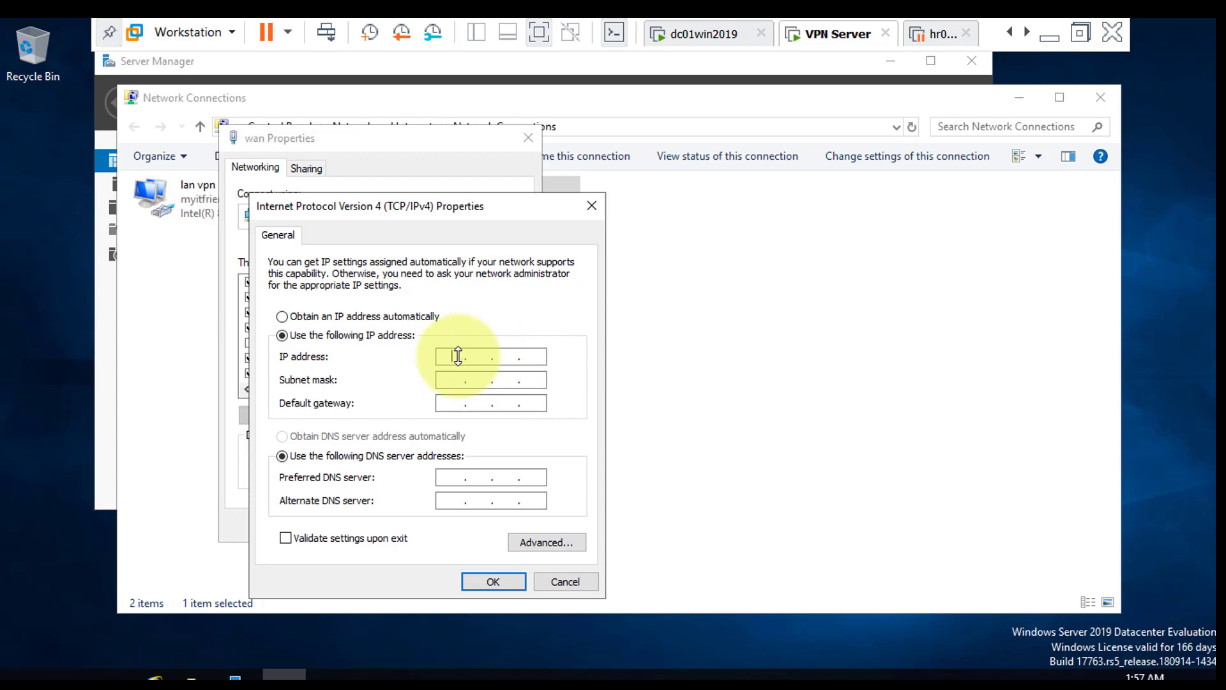
pyautogui.write('5')
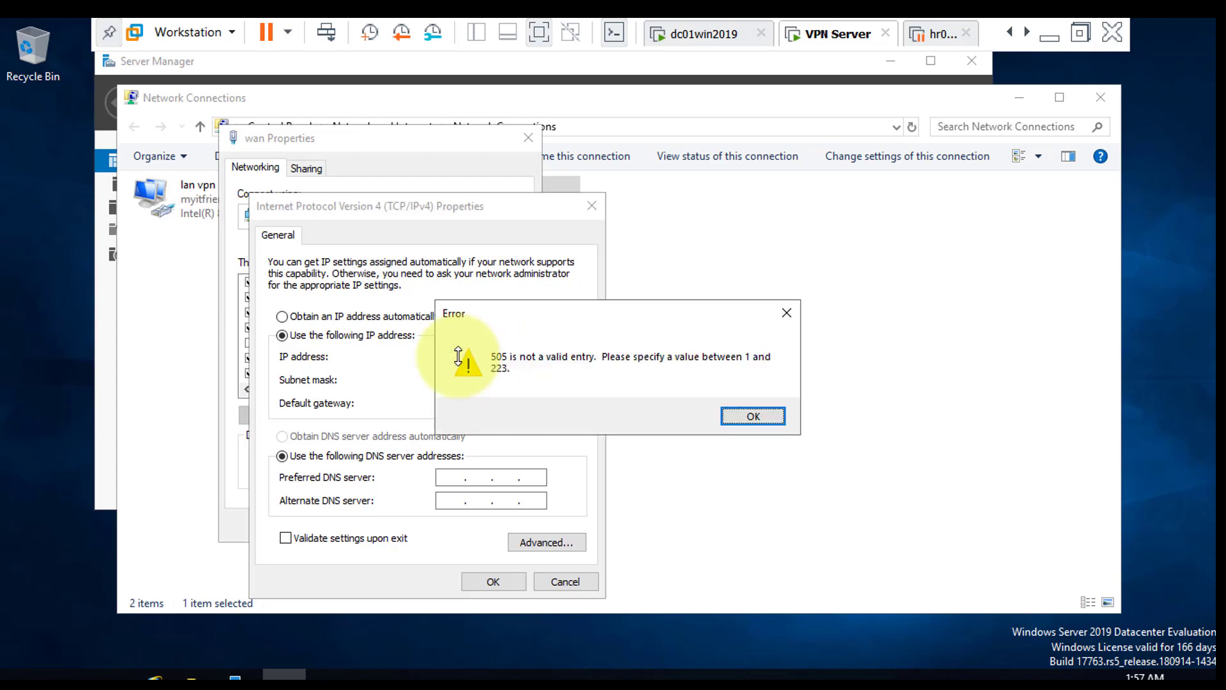
pyautogui.click(753, 416)
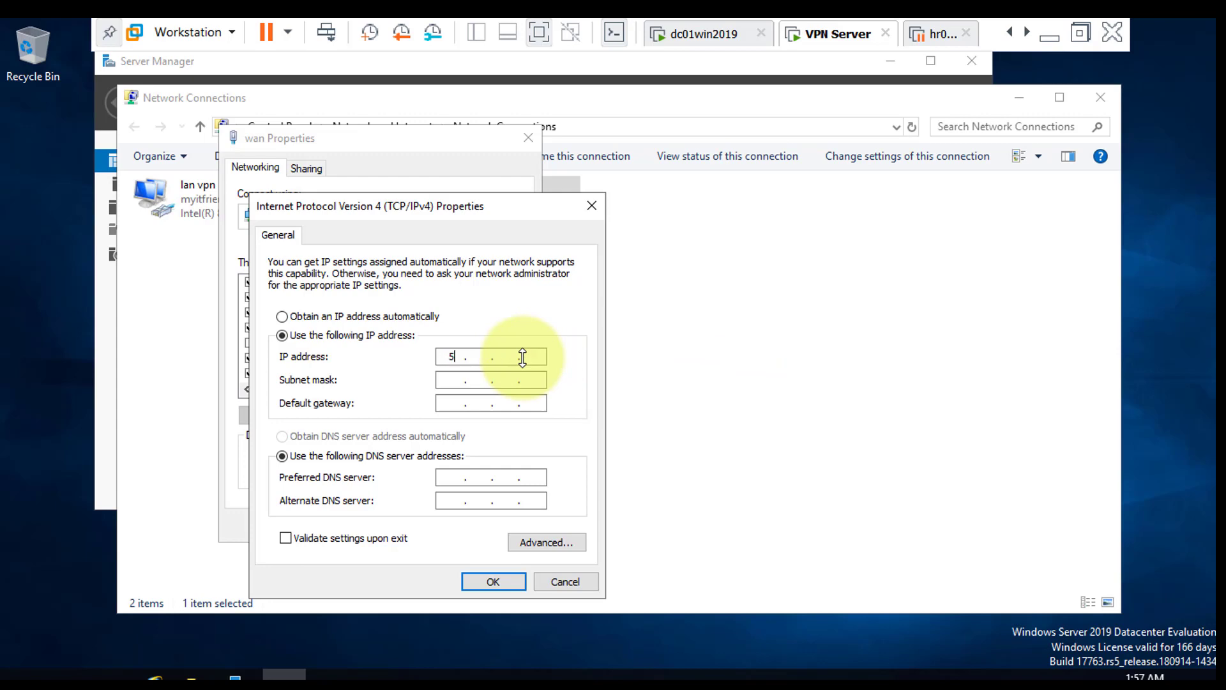
pyautogui.press('Tab')
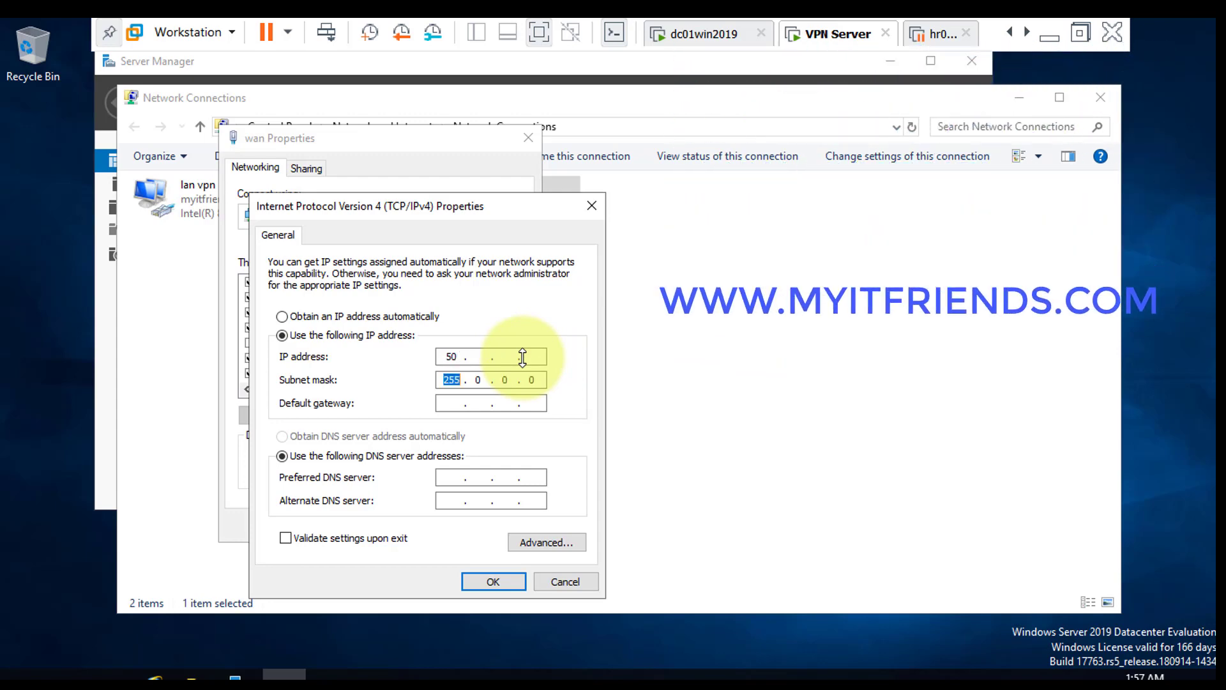
pyautogui.click(472, 356)
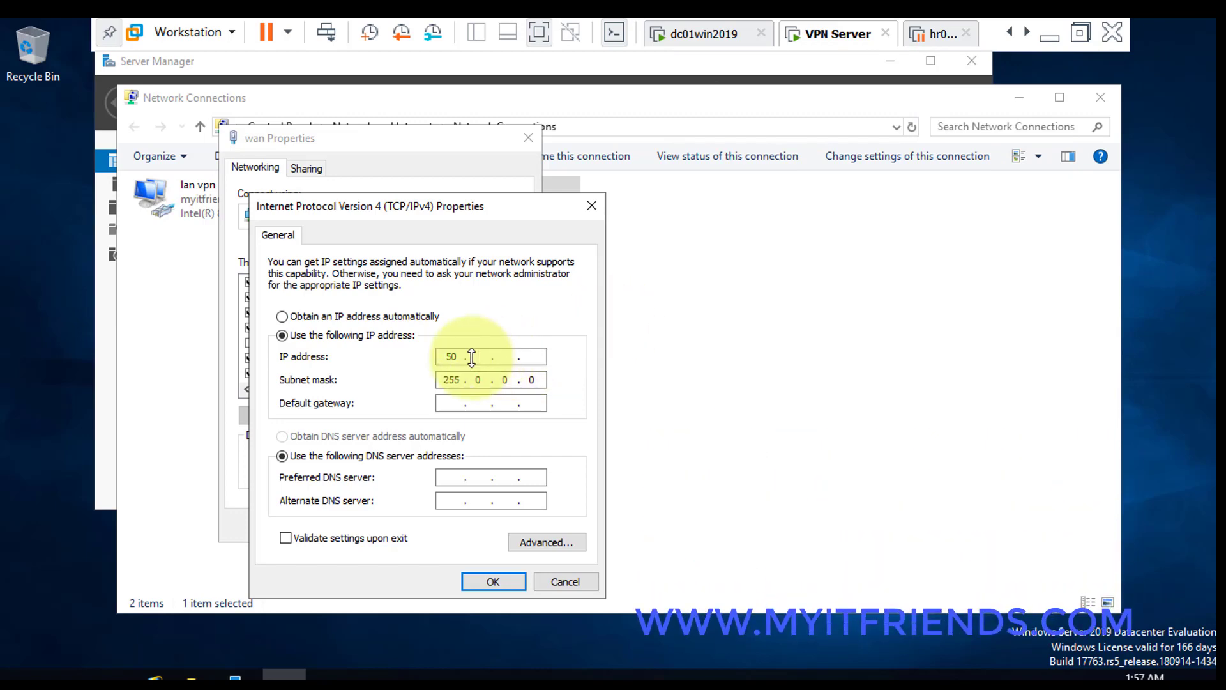
pyautogui.write('5')
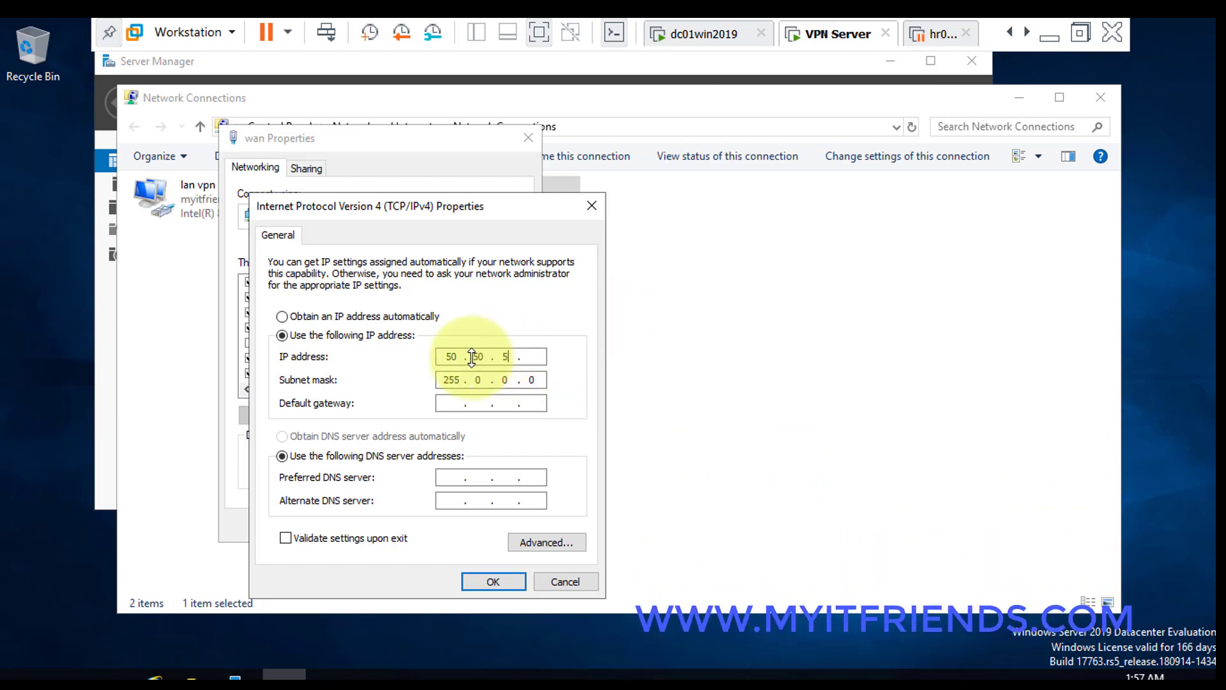
pyautogui.write('0.1')
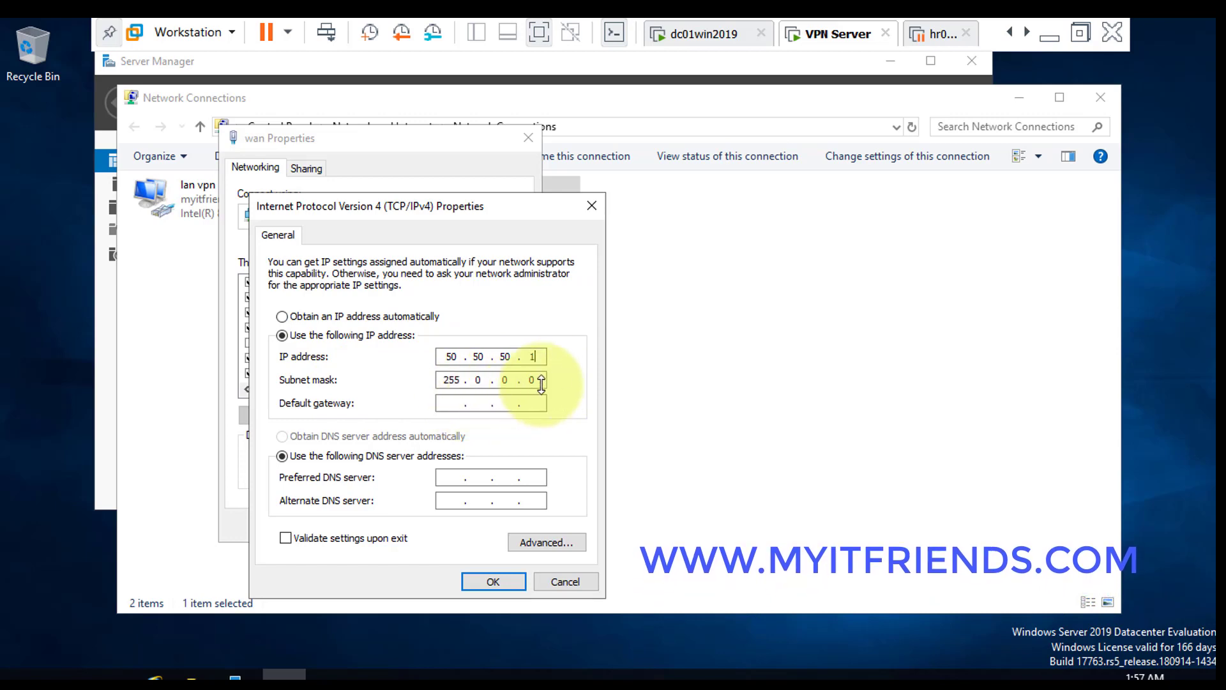
pyautogui.click(508, 577)
pyautogui.click(429, 524)
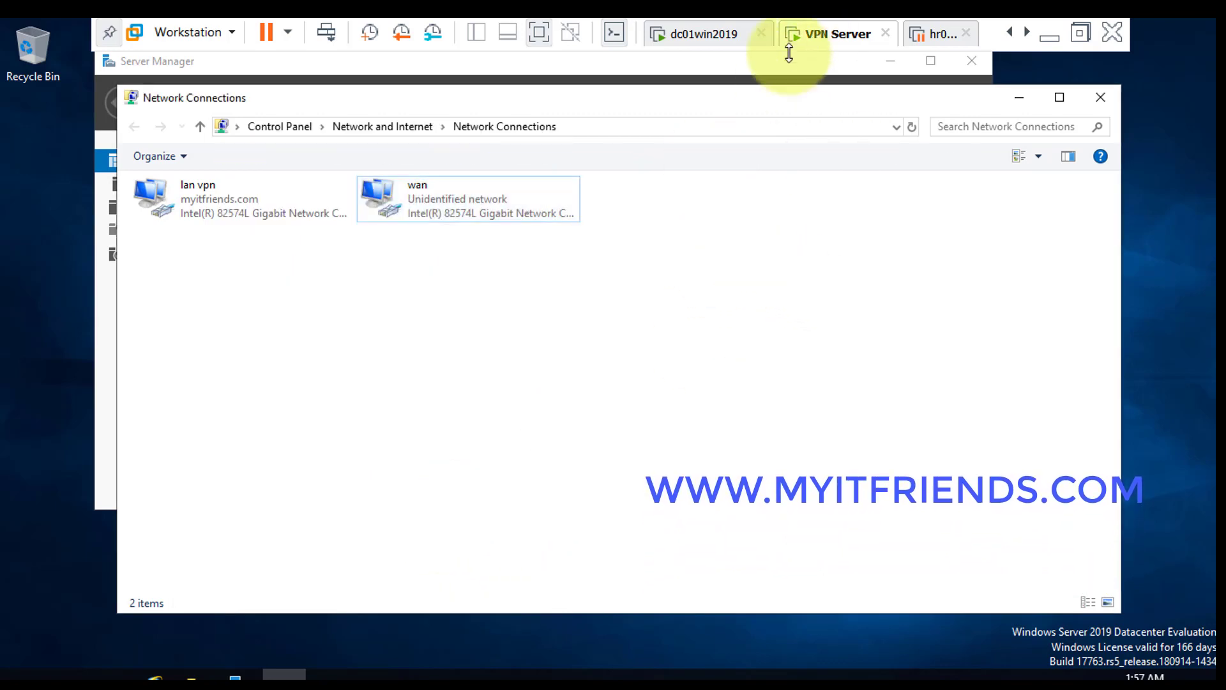
pyautogui.rightClick(817, 35)
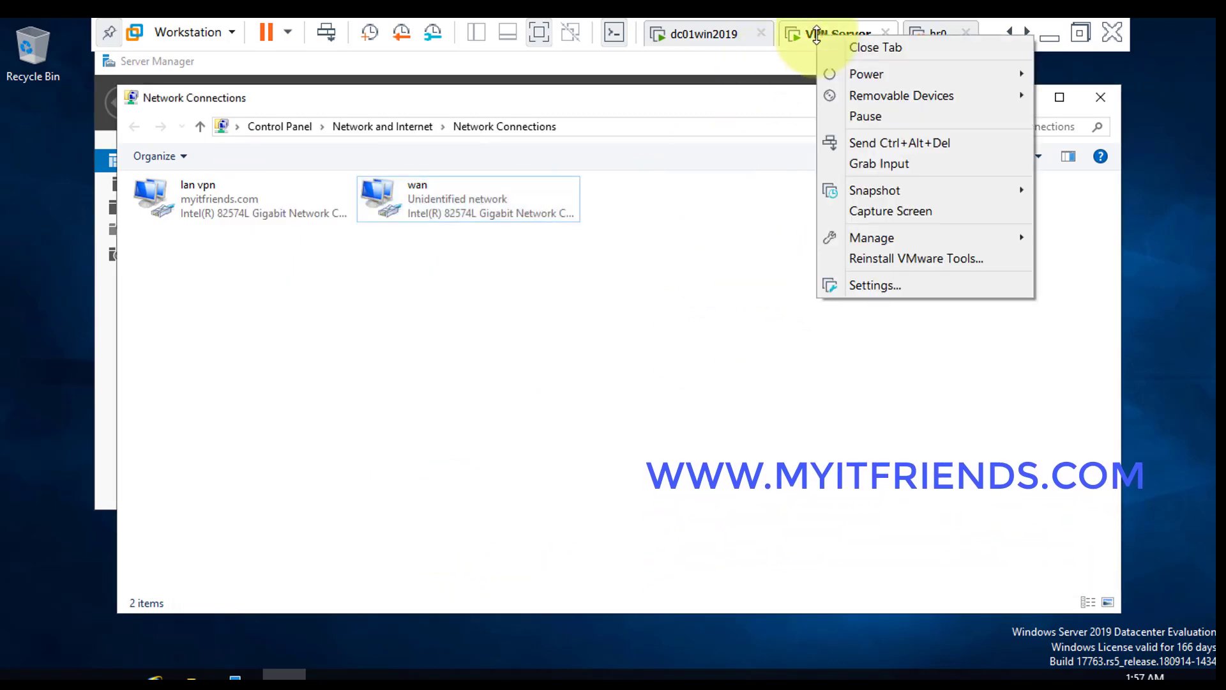
pyautogui.click(868, 285)
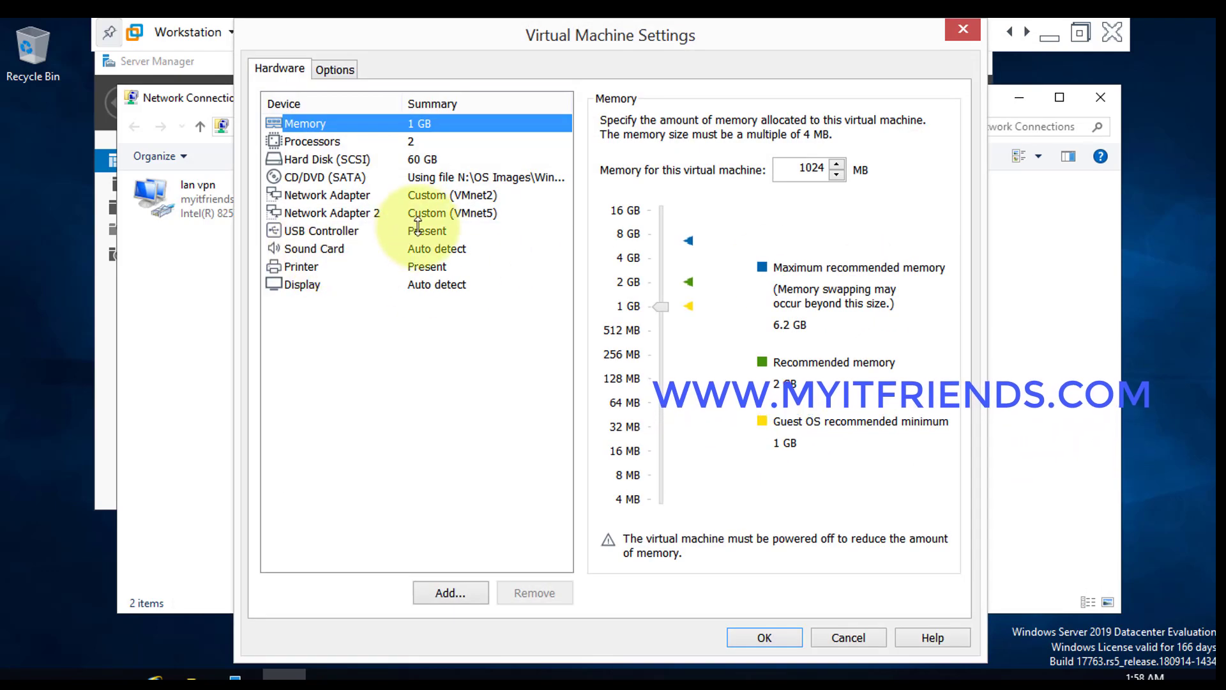
pyautogui.moveTo(534, 33); pyautogui.dragTo(641, 48)
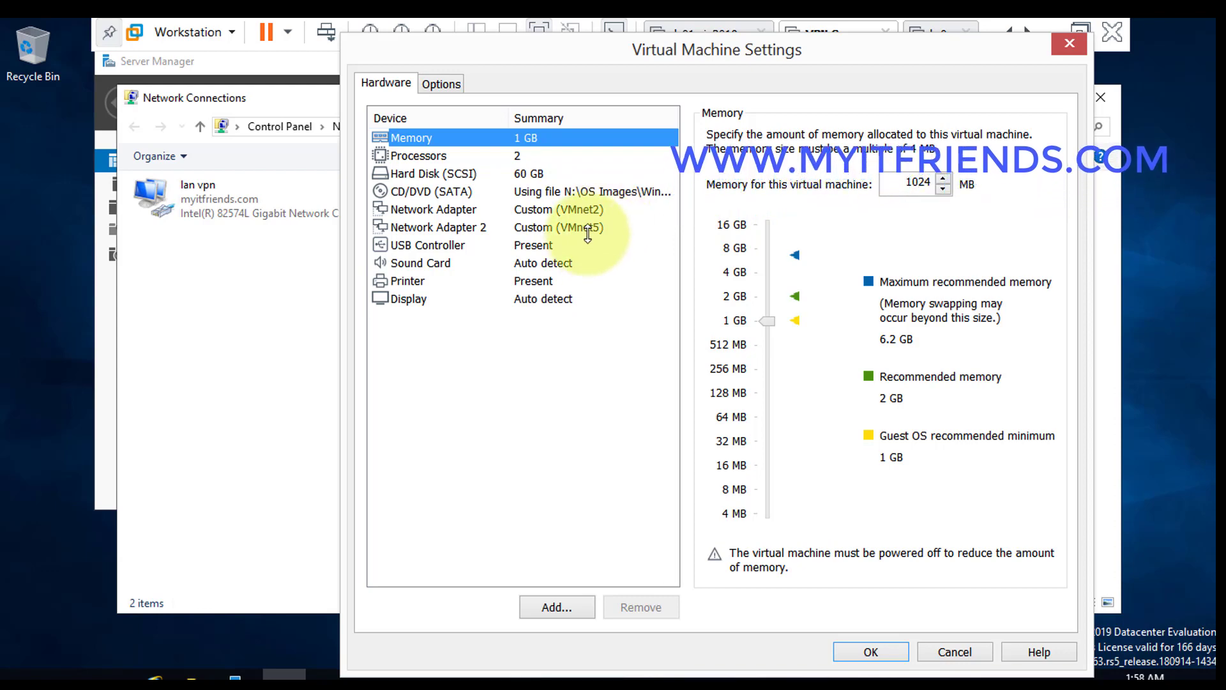
pyautogui.click(1069, 43)
pyautogui.click(1080, 33)
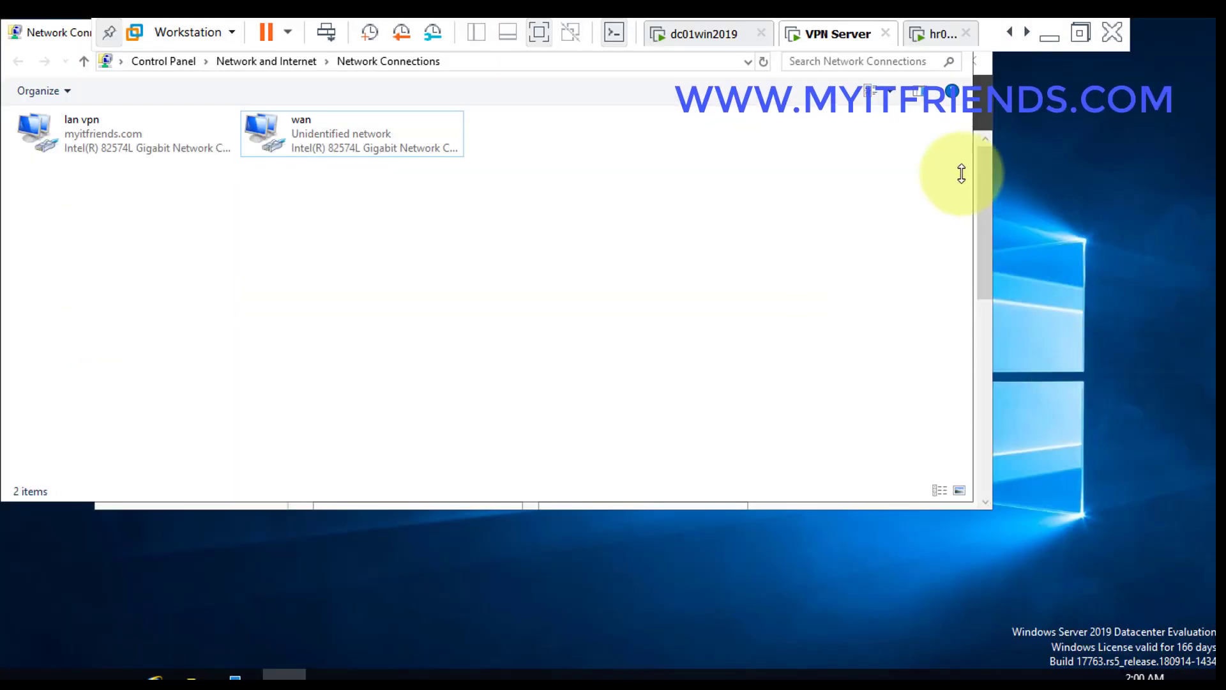
# Minimize the VPN Server VM to view the diagram, then switch to the hr01win10 client
pyautogui.click(1047, 33)
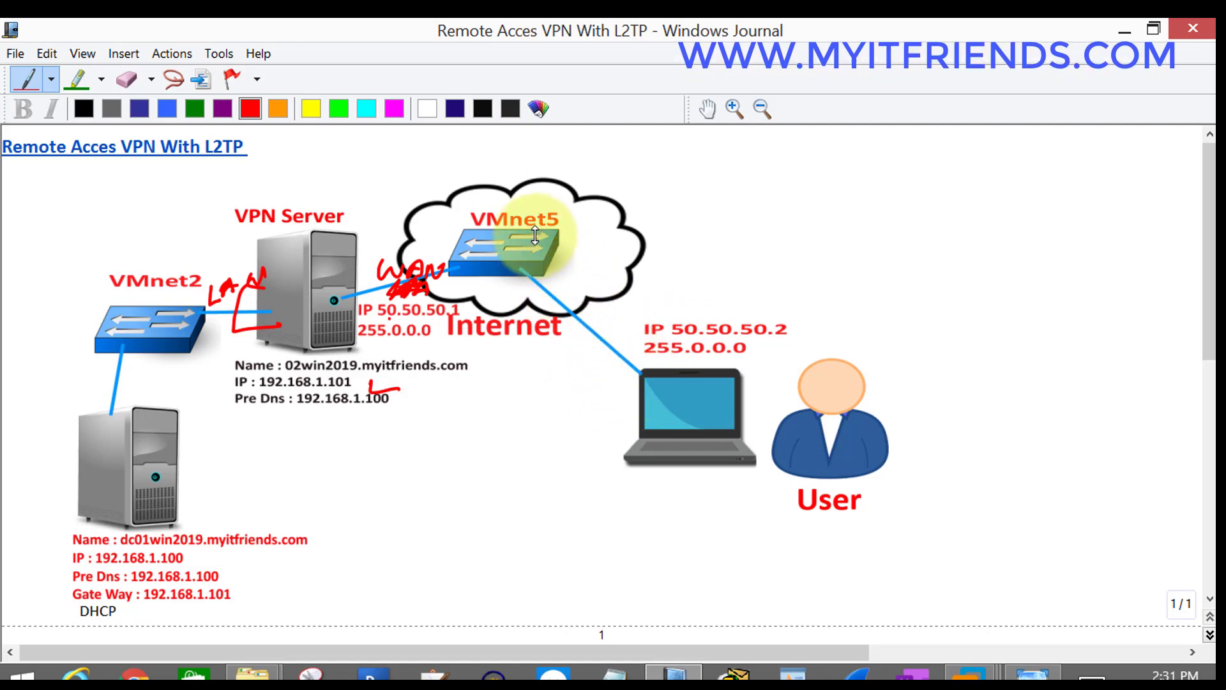
pyautogui.click(967, 674)
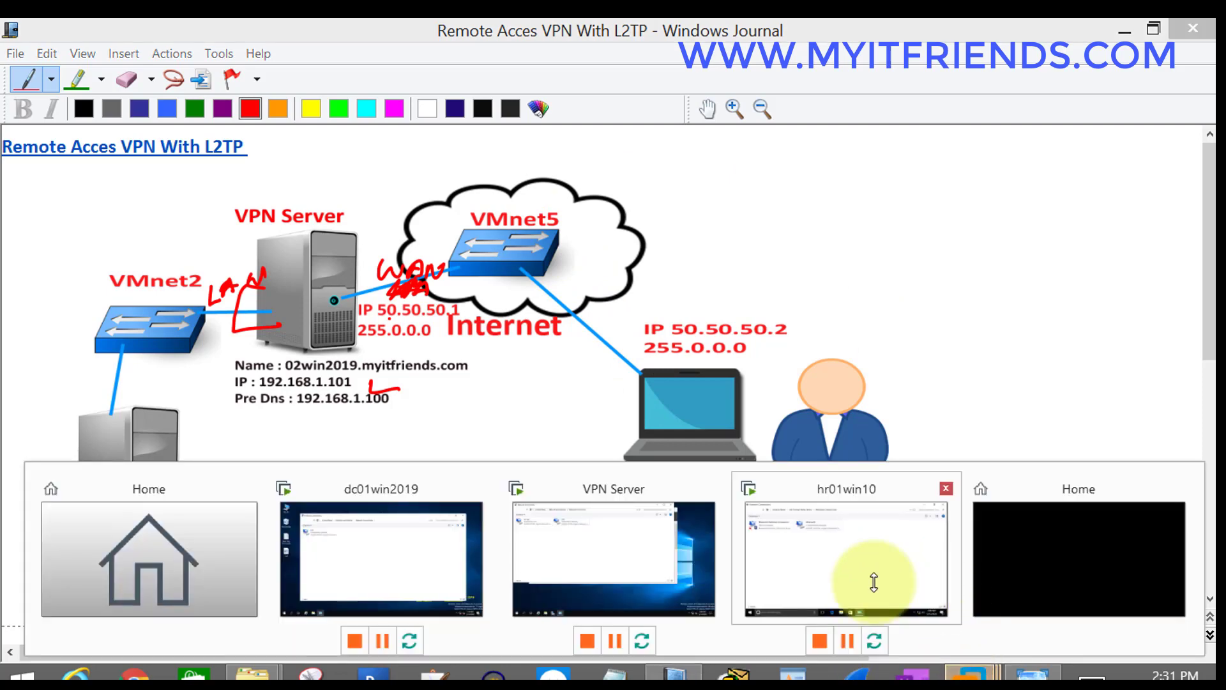
pyautogui.click(775, 557)
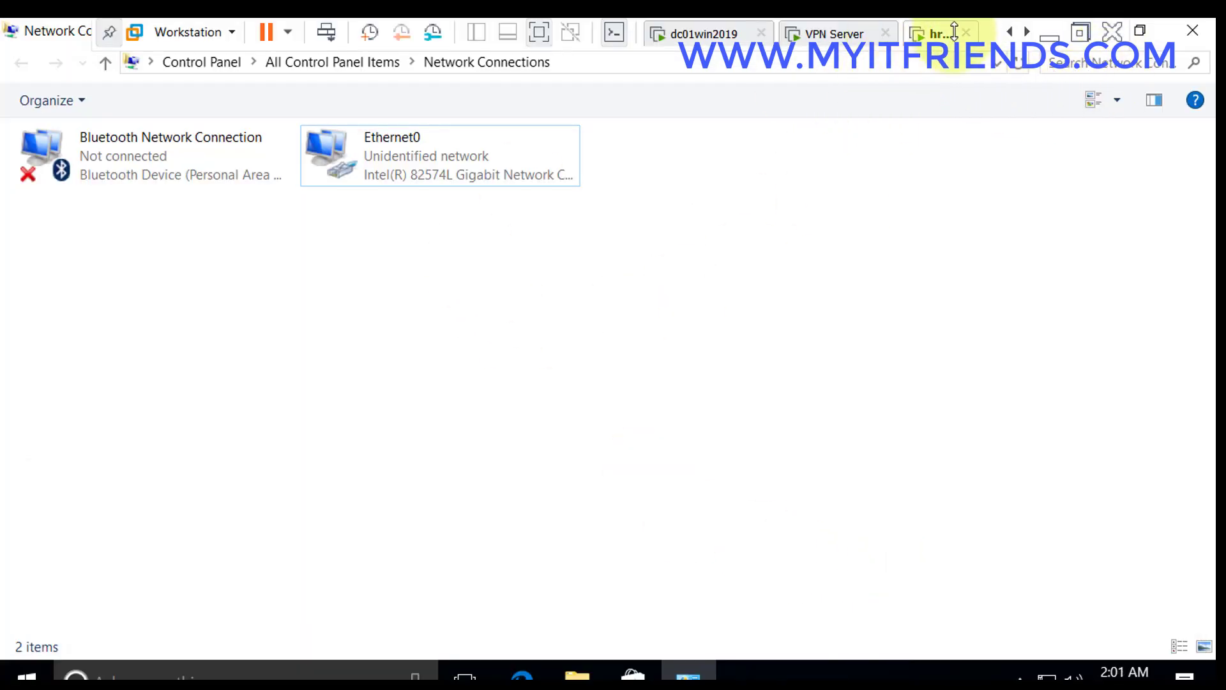
# Check Ethernet0's IPv4 settings (50.50.50.2) and close its properties unchanged
pyautogui.rightClick(379, 161)
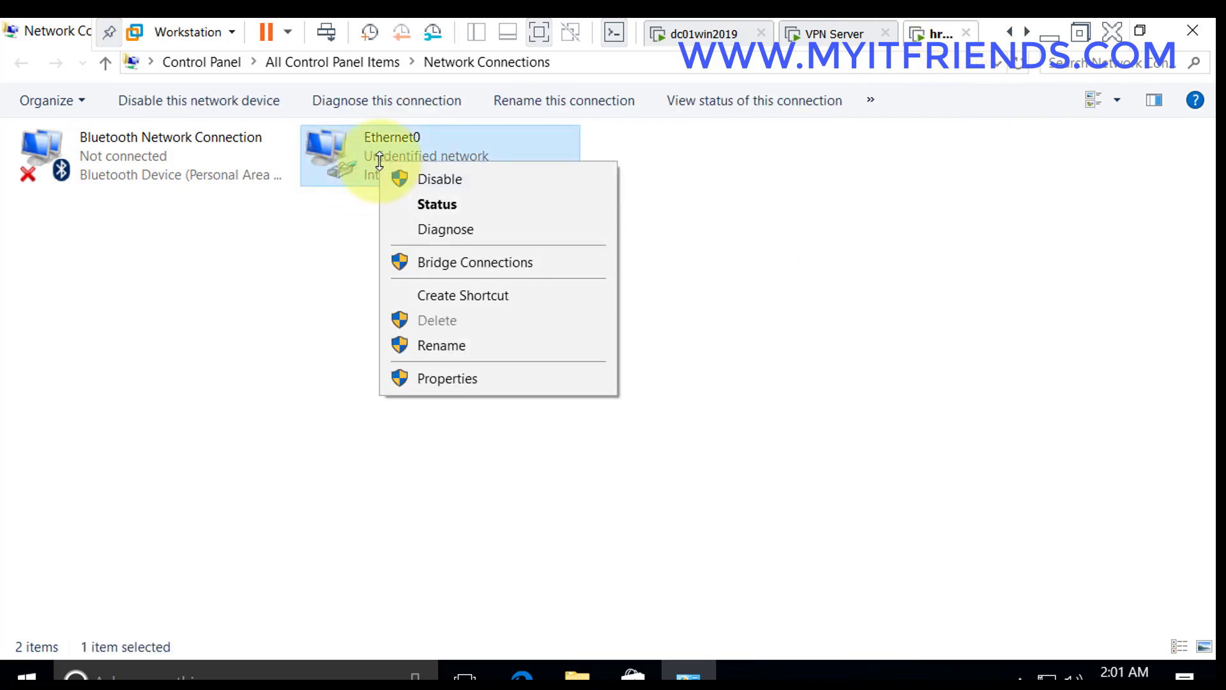
pyautogui.click(435, 381)
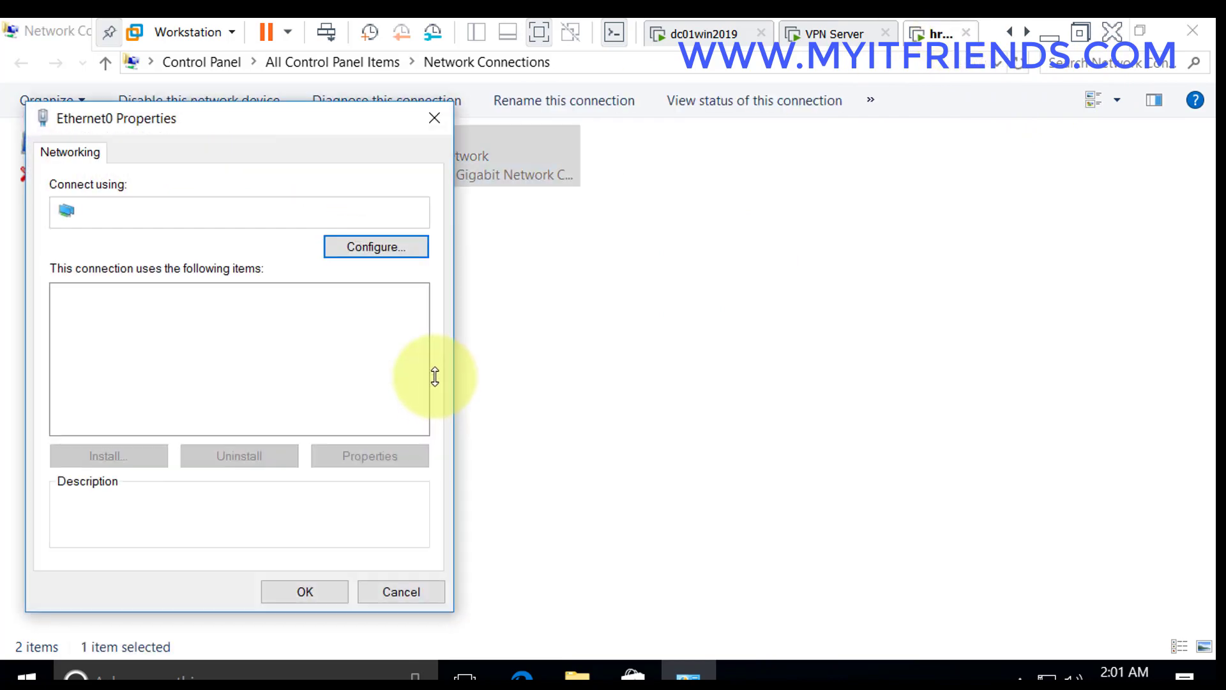
pyautogui.click(265, 349)
pyautogui.click(370, 456)
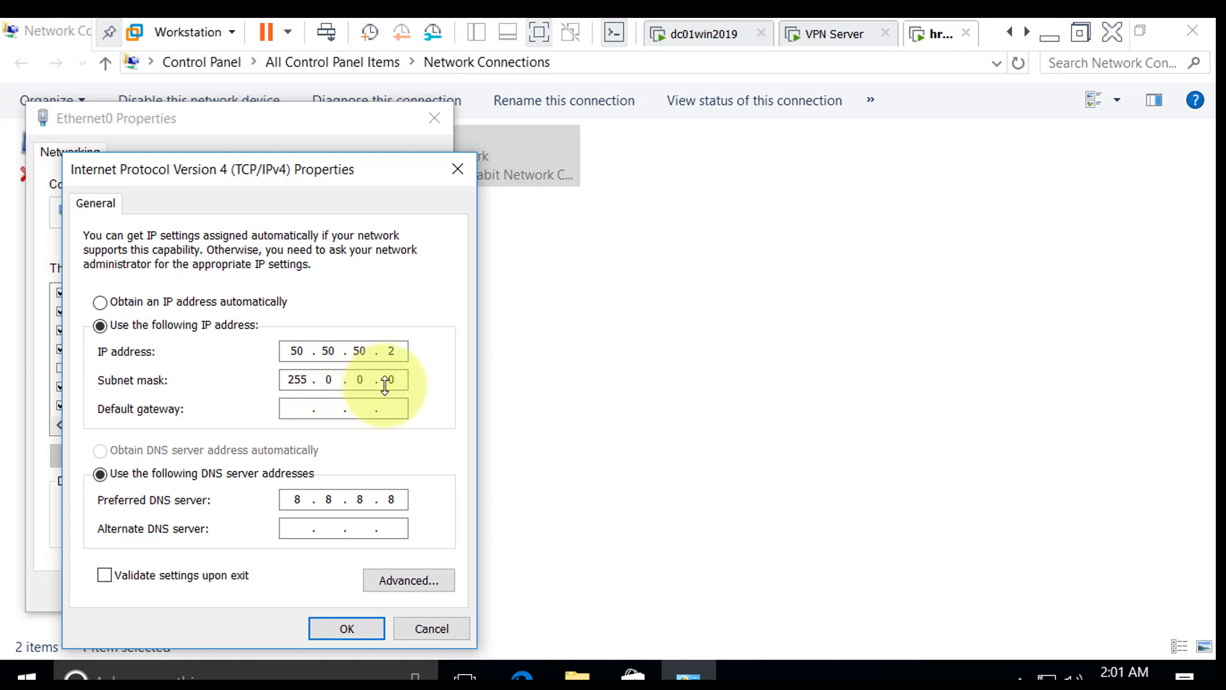
pyautogui.click(369, 629)
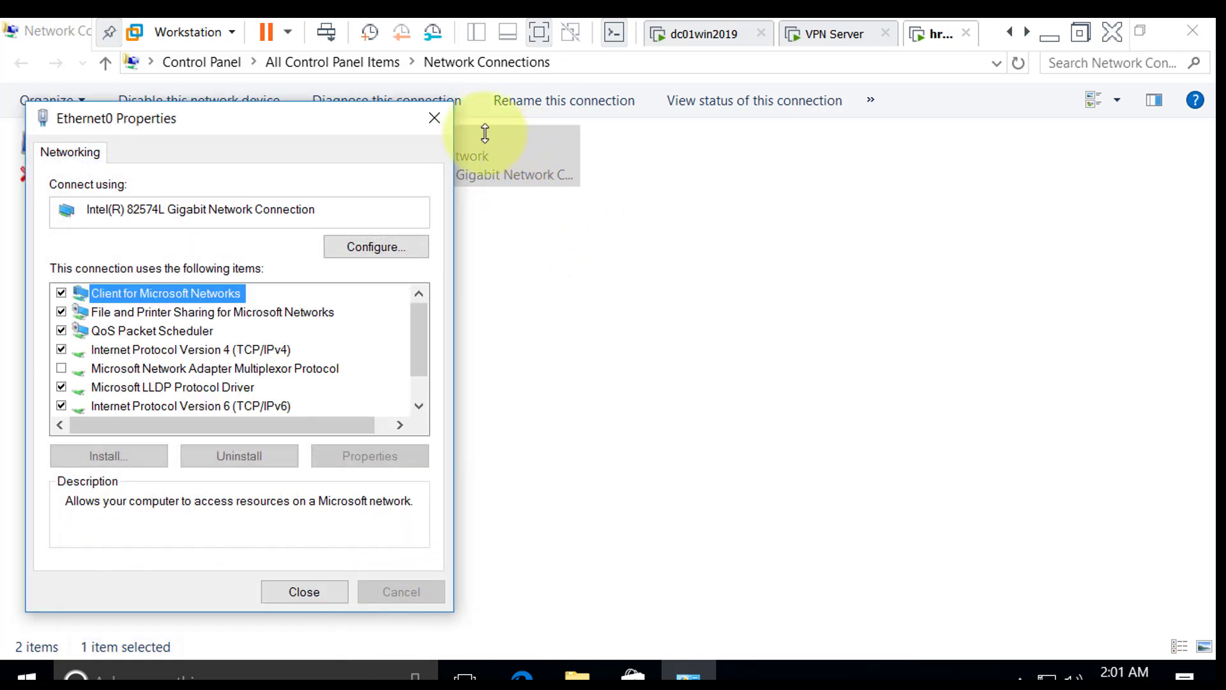
pyautogui.click(435, 118)
# Confirm hr01win10's adapter is on VMnet5, close Network Connections, and minimize the VM
pyautogui.rightClick(928, 38)
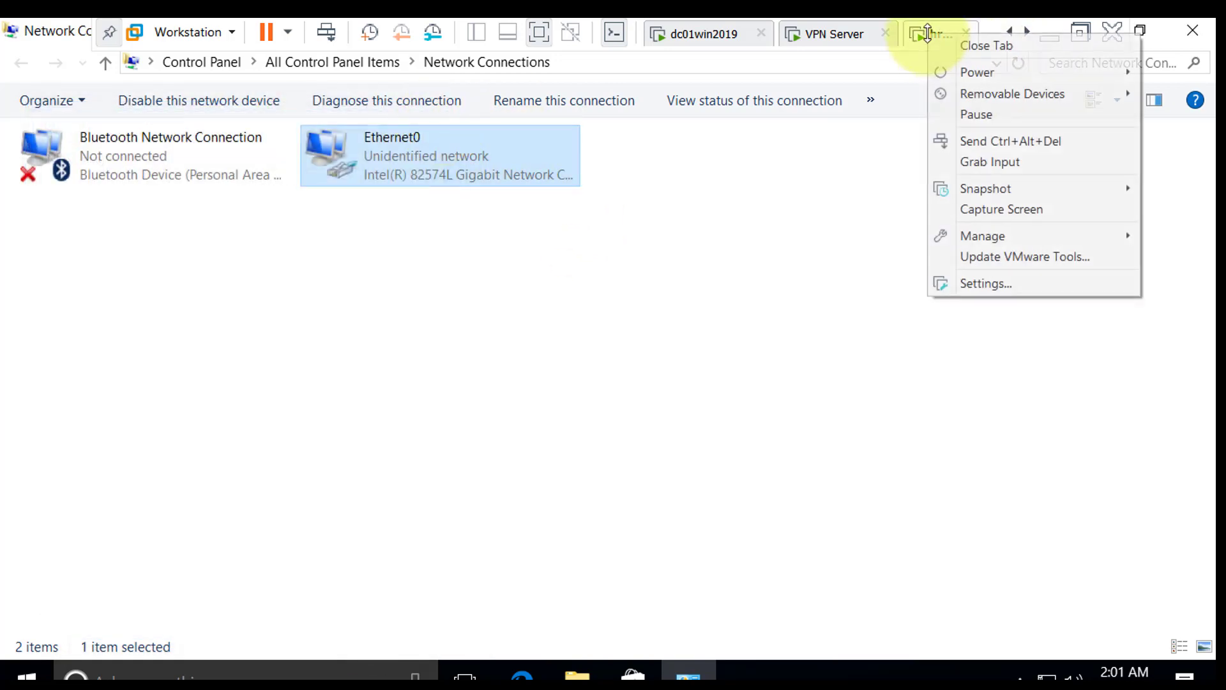
pyautogui.click(985, 283)
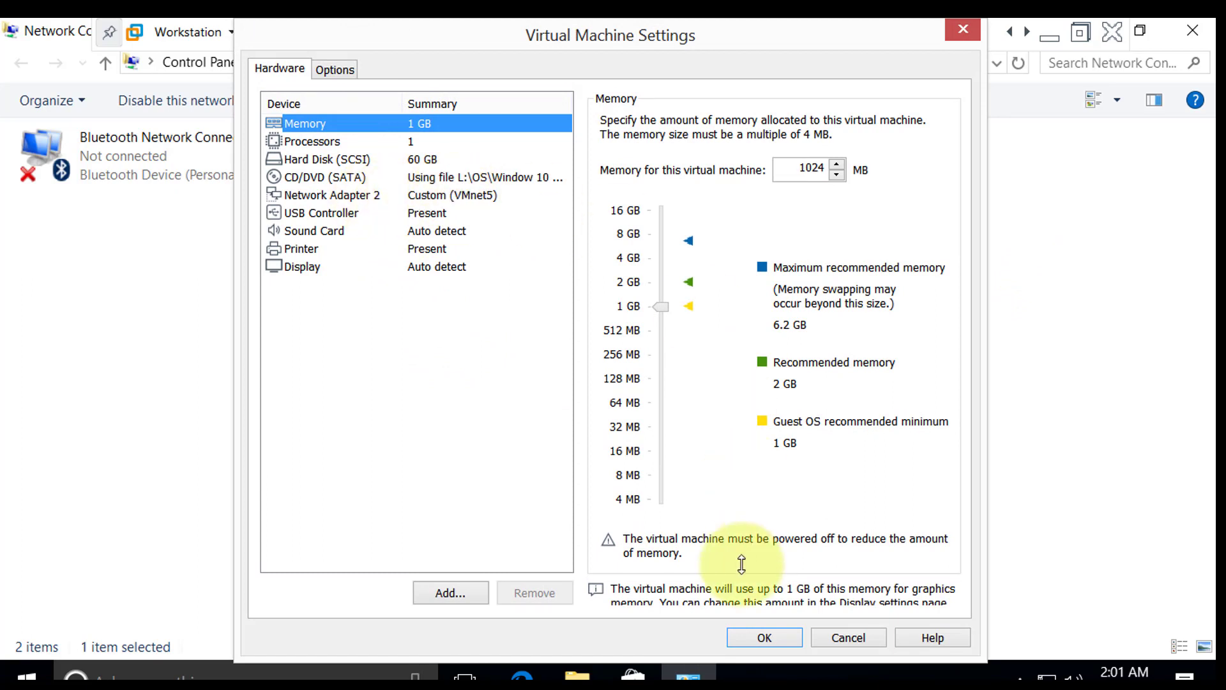
pyautogui.click(960, 37)
pyautogui.click(1194, 32)
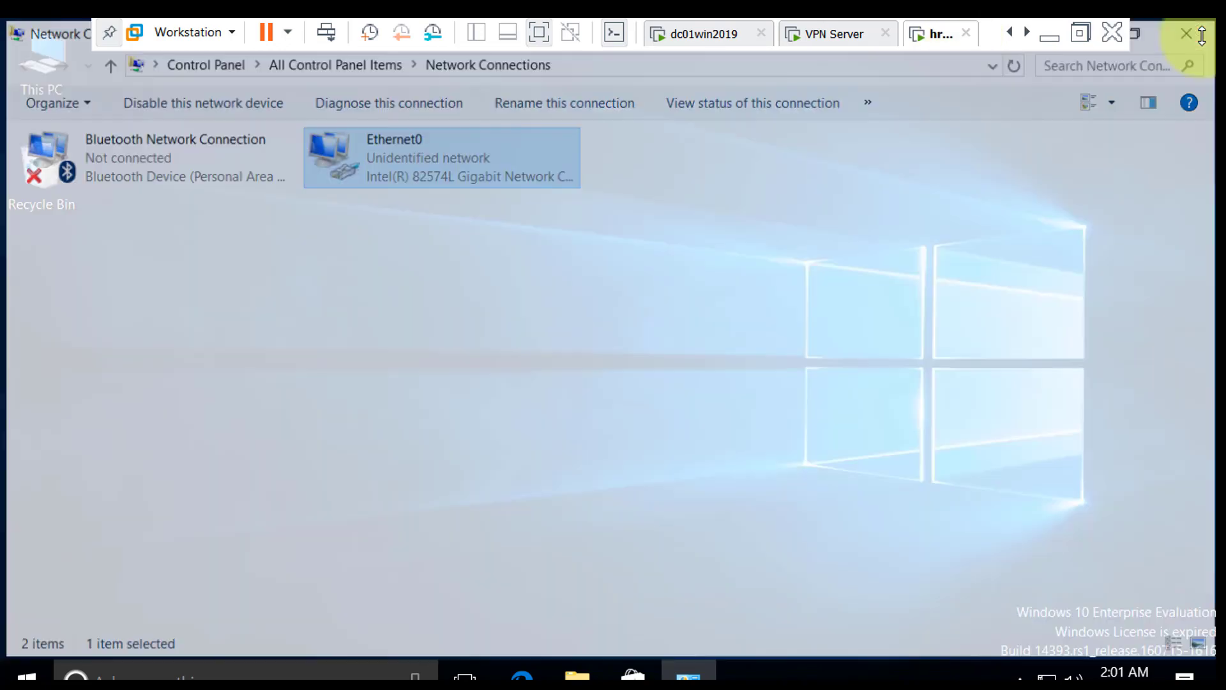
pyautogui.click(1042, 35)
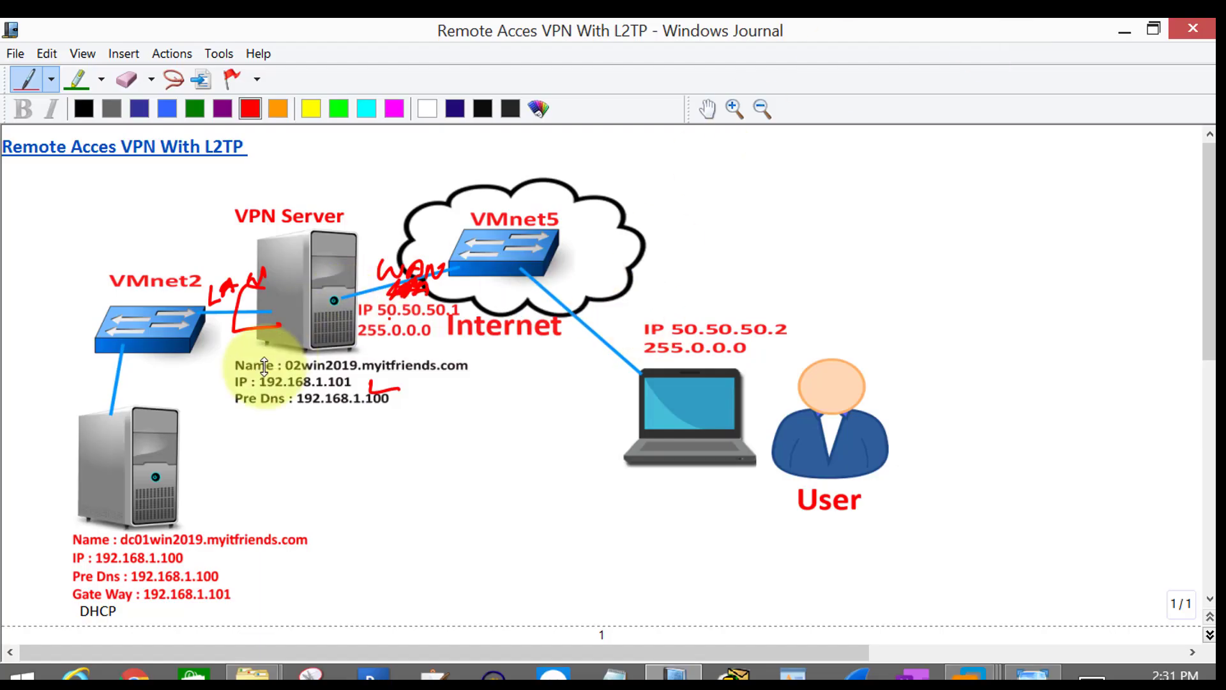
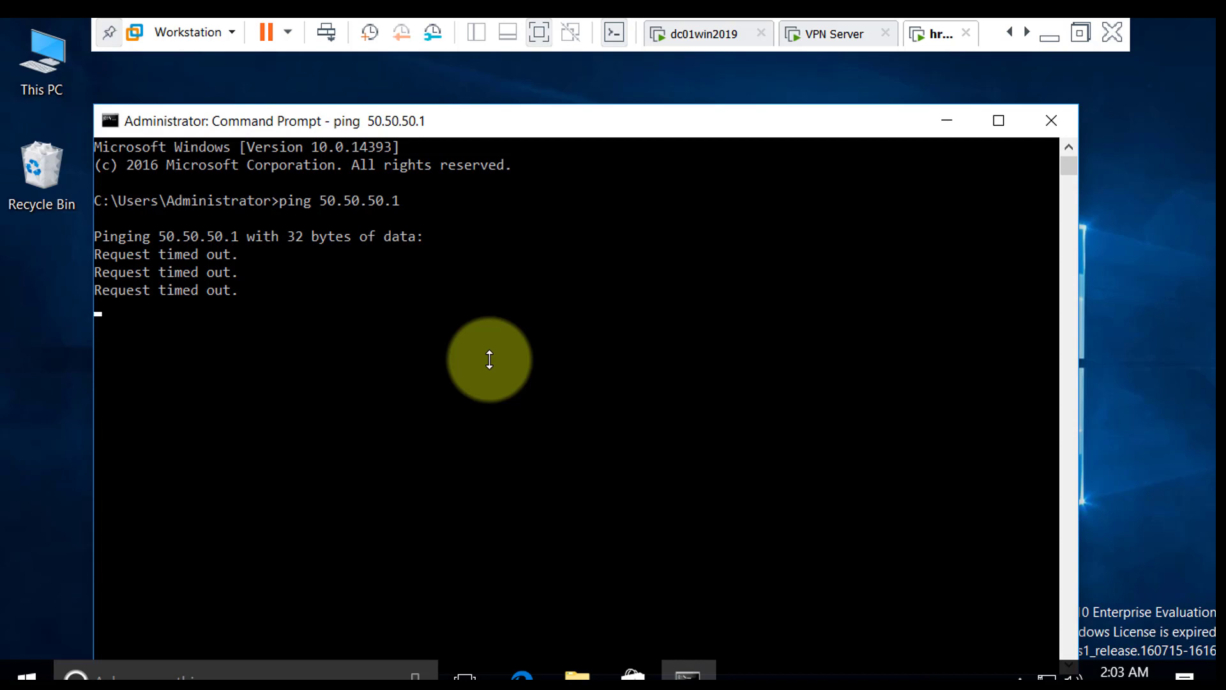
# Close the client's command prompt, then close the VPN Server's Network Connections window
pyautogui.click(1050, 120)
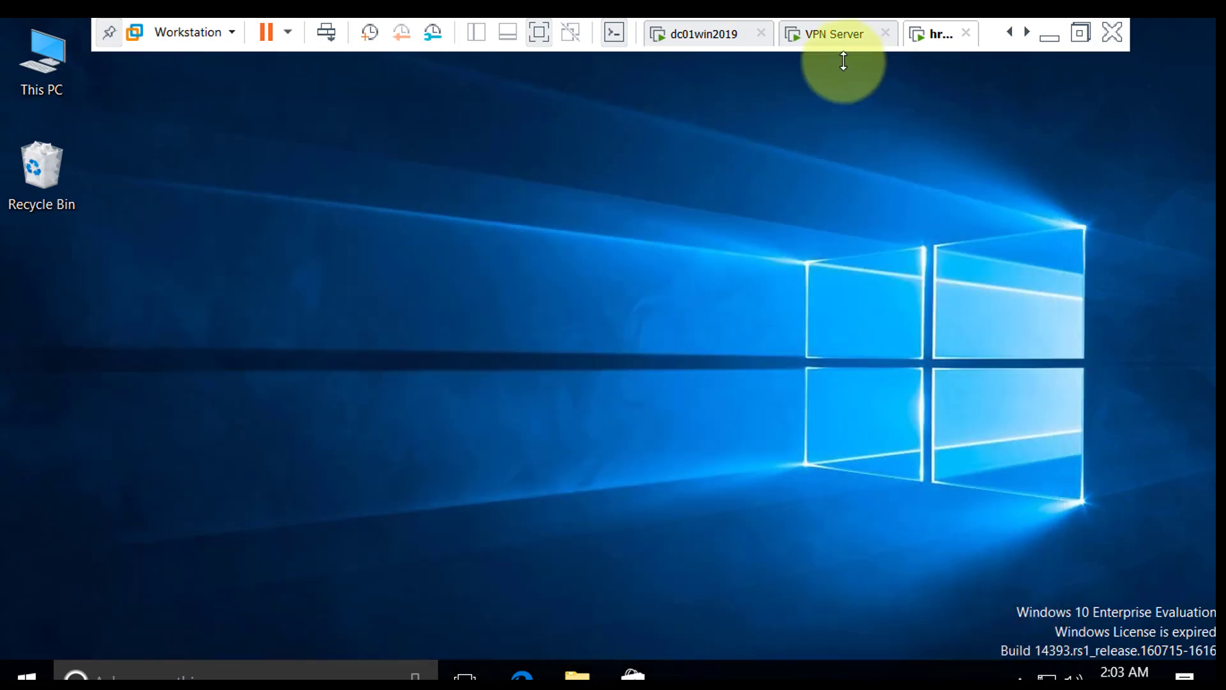
pyautogui.click(836, 35)
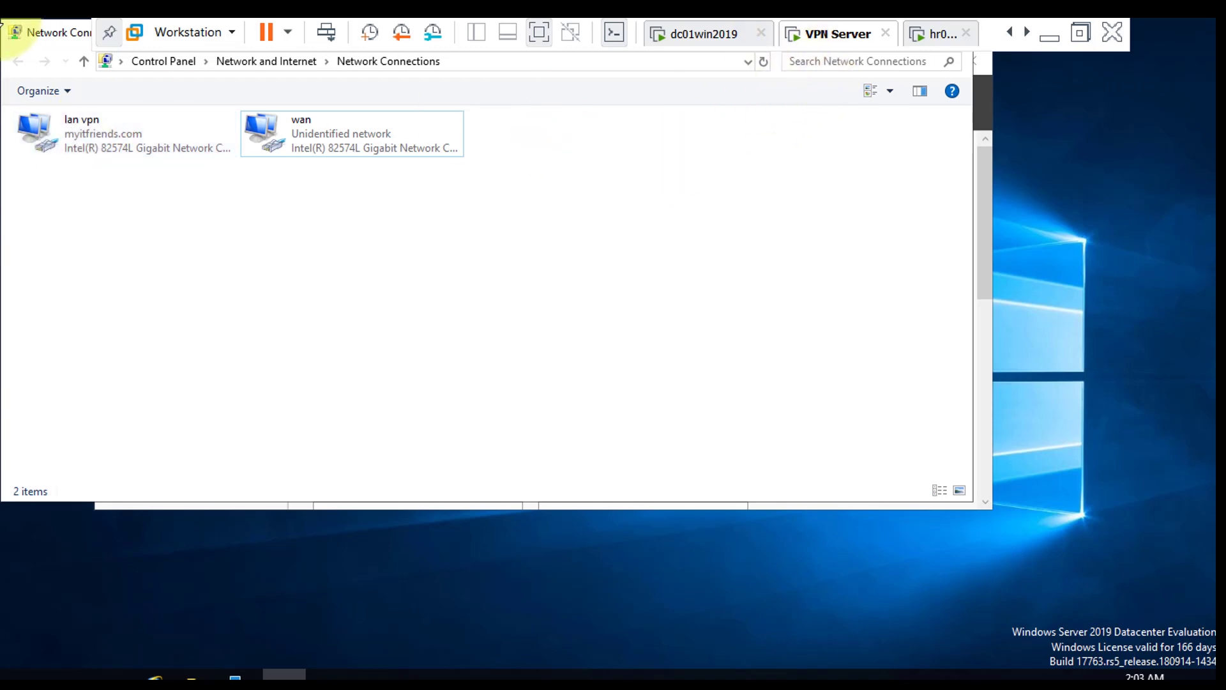
pyautogui.moveTo(43, 29); pyautogui.dragTo(137, 182)
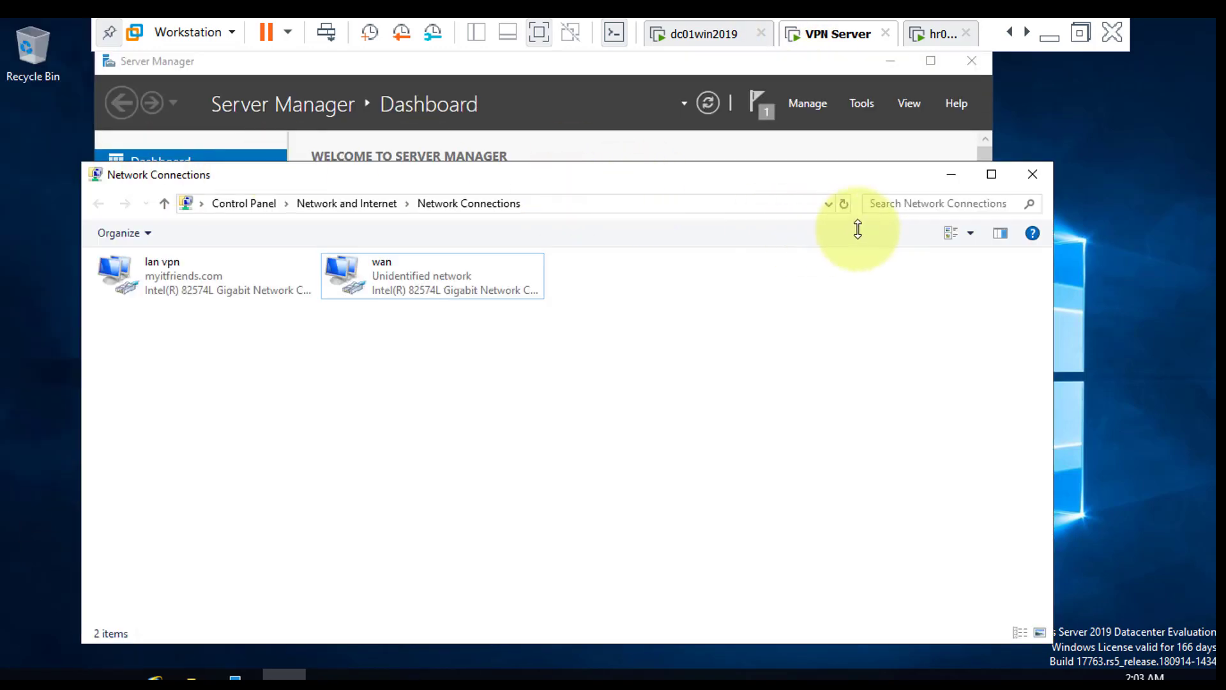
pyautogui.click(1032, 174)
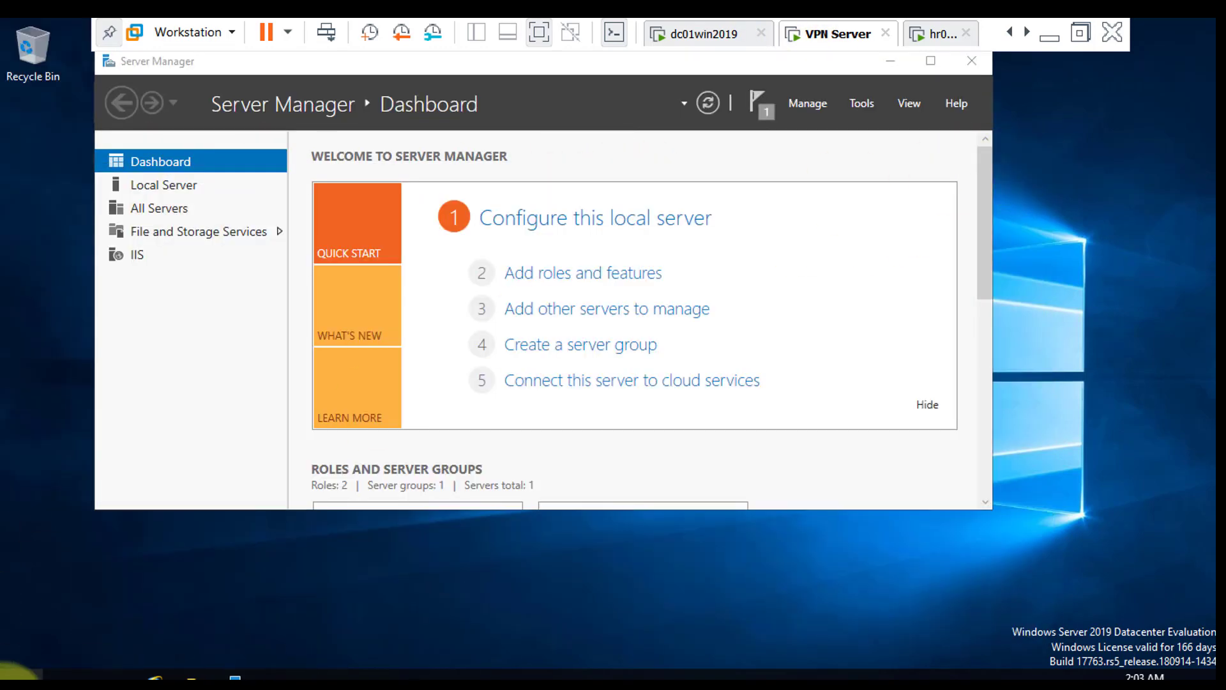
# On the VPN Server, open cmd, run ipconfig (WAN 50.50.50.1) and ping 50.50.50.2
pyautogui.rightClick(26, 668)
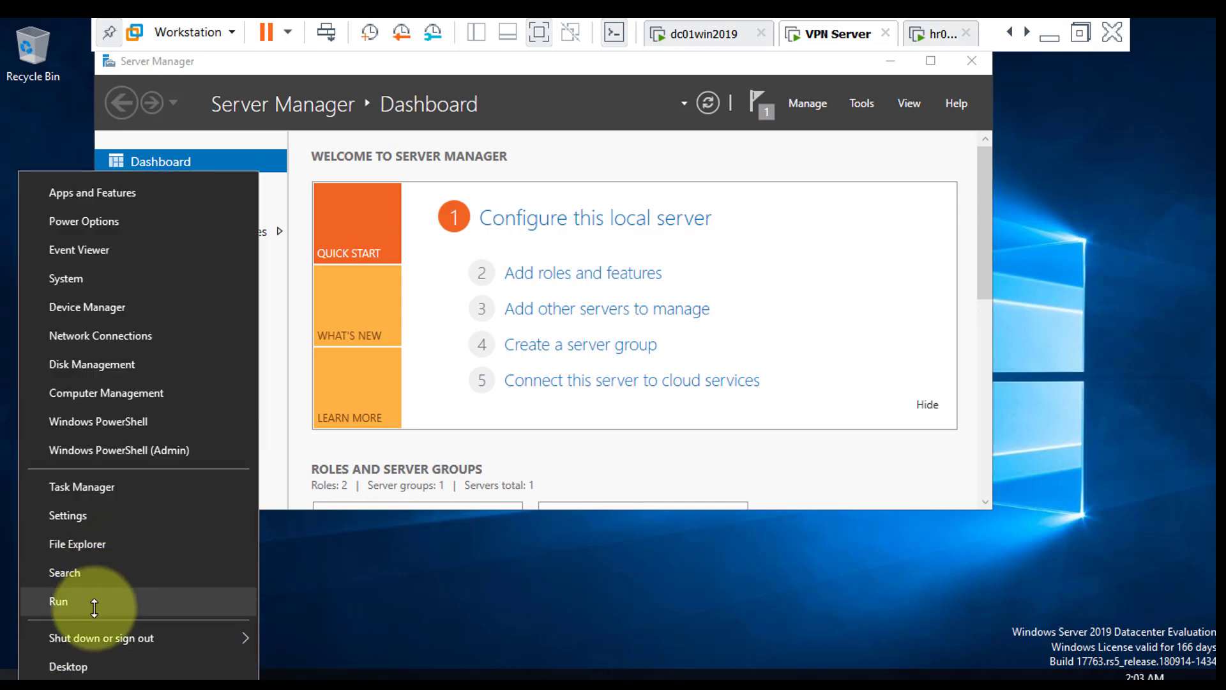
pyautogui.click(96, 601)
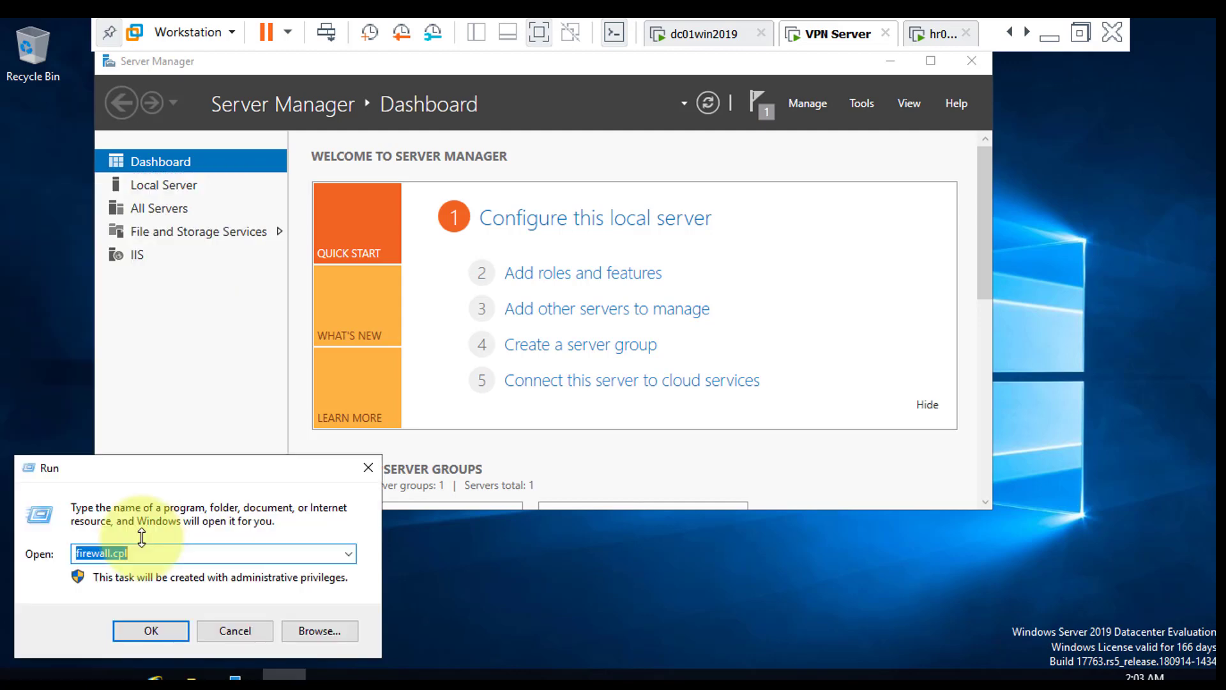
pyautogui.write('cmd')
pyautogui.press('Return')
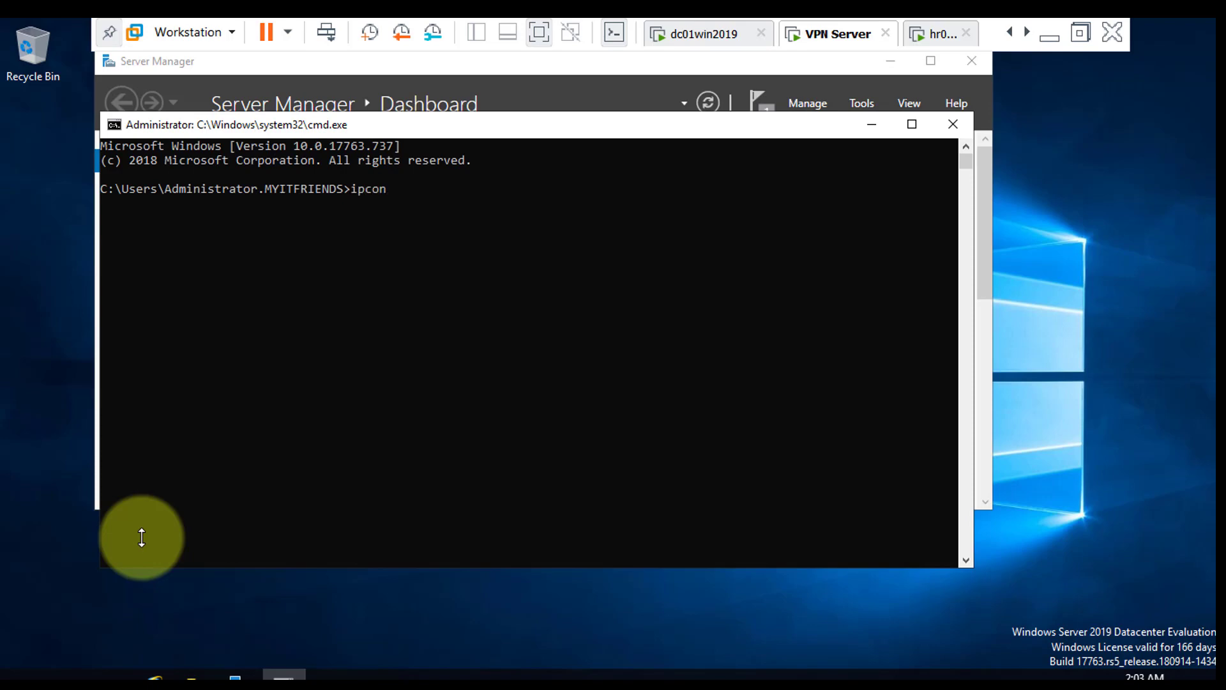
pyautogui.press('Return')
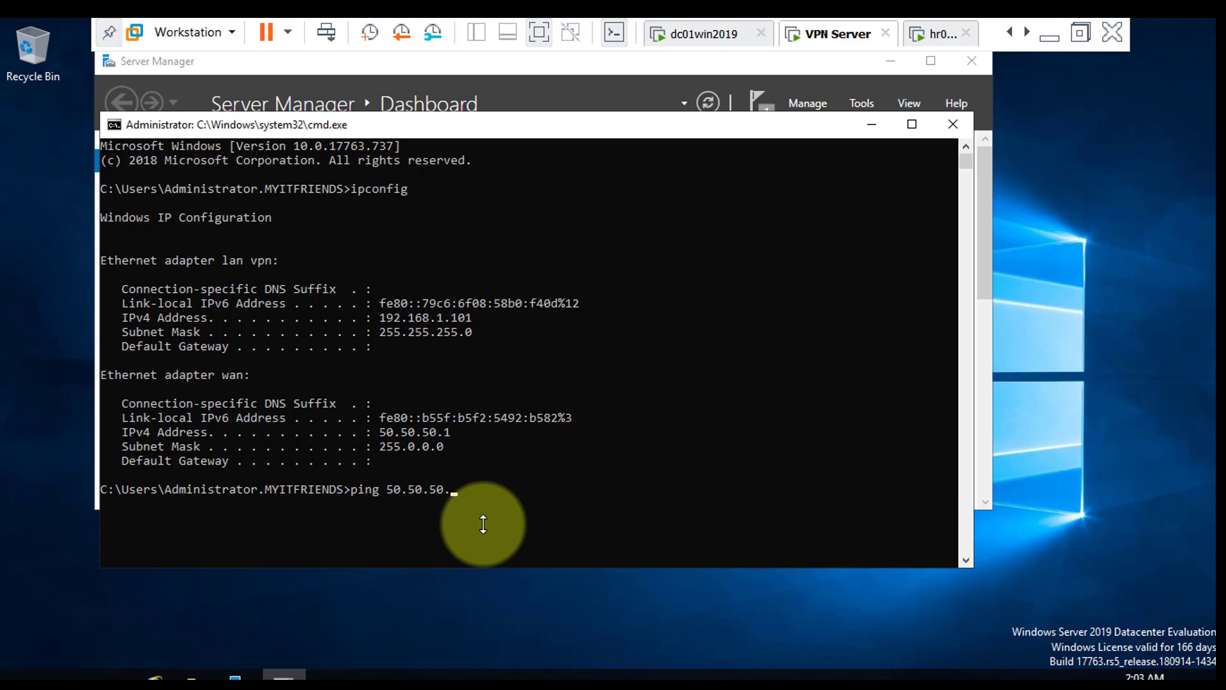
pyautogui.write('2')
pyautogui.press('Return')
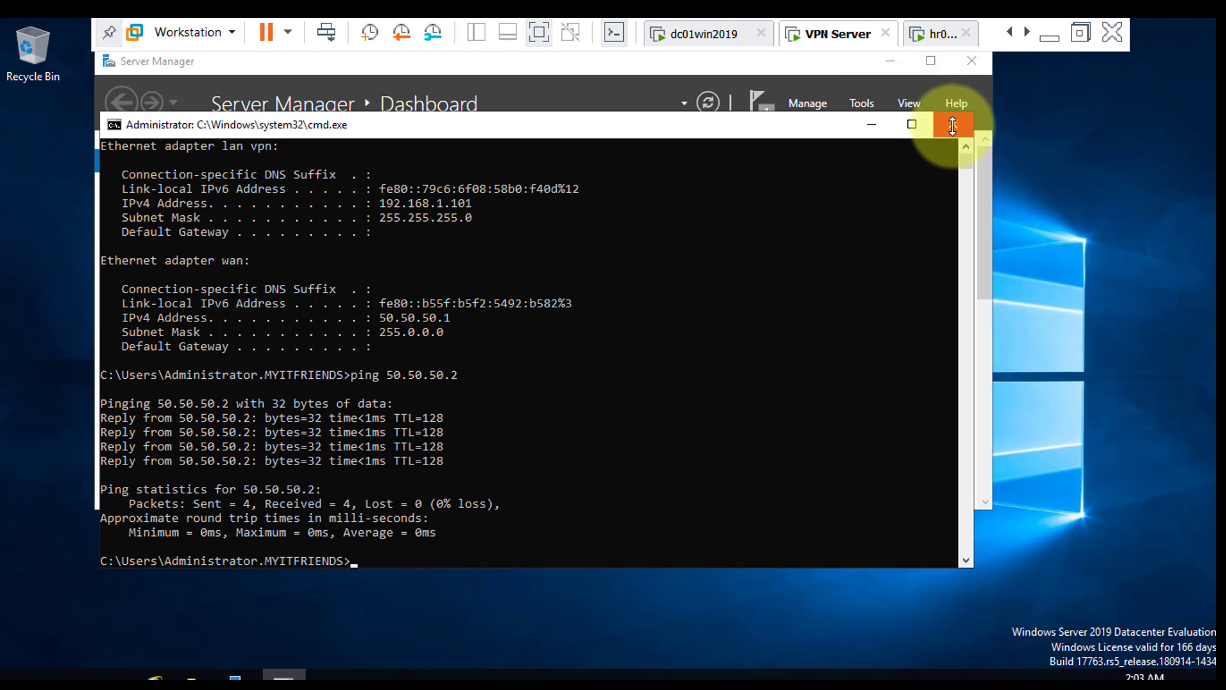
# Close the server's command prompt, launch firewall.cpl from Run and maximize the firewall window
pyautogui.click(952, 124)
pyautogui.rightClick(16, 675)
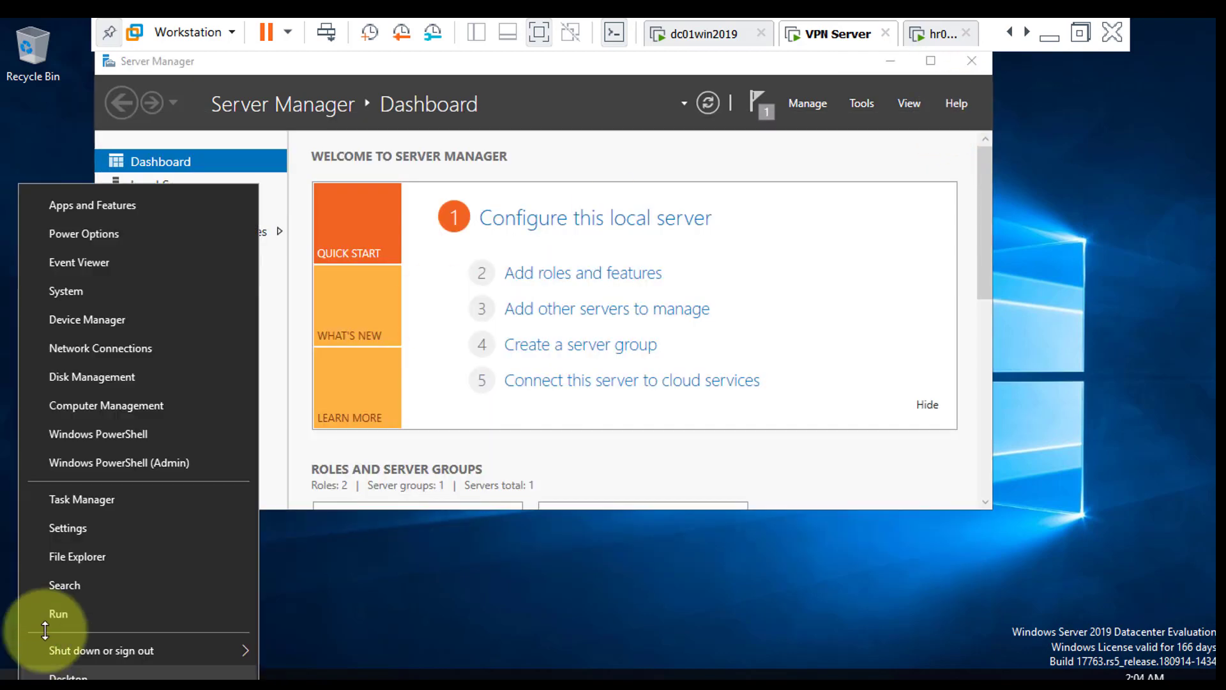
pyautogui.click(93, 614)
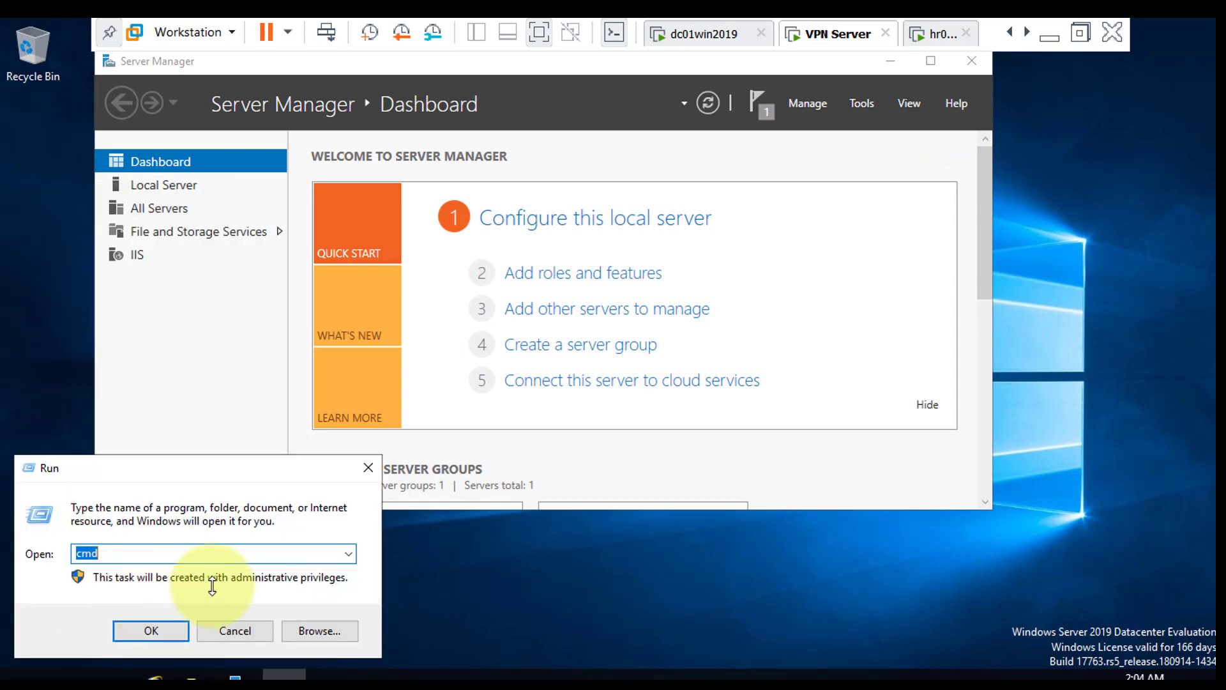
pyautogui.click(216, 553)
pyautogui.press('BackSpace')
pyautogui.press('BackSpace')
pyautogui.press('BackSpace')
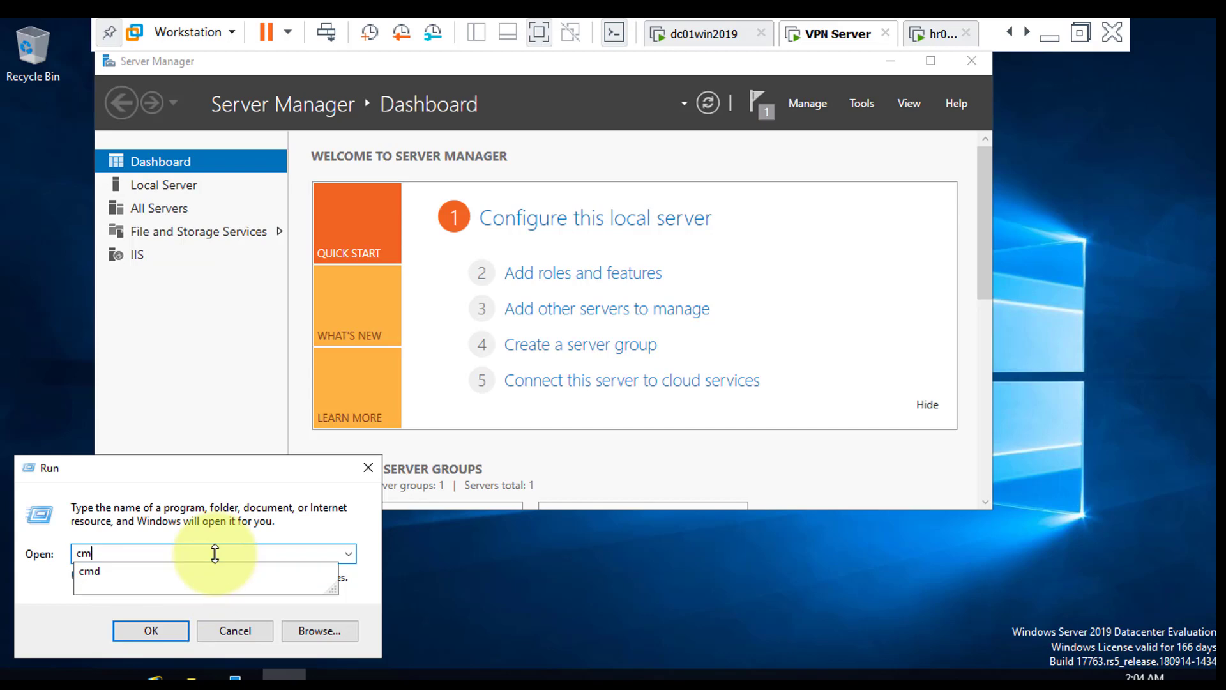
pyautogui.write('firewa')
pyautogui.press('Down')
pyautogui.press('Return')
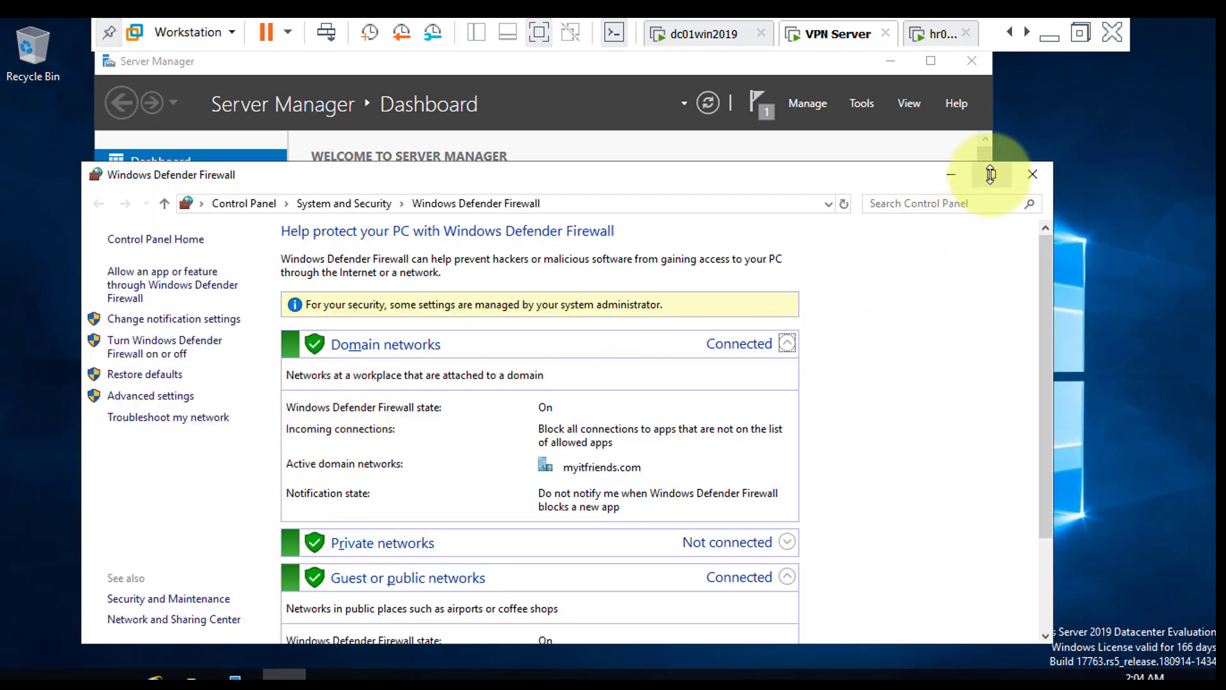
pyautogui.click(990, 175)
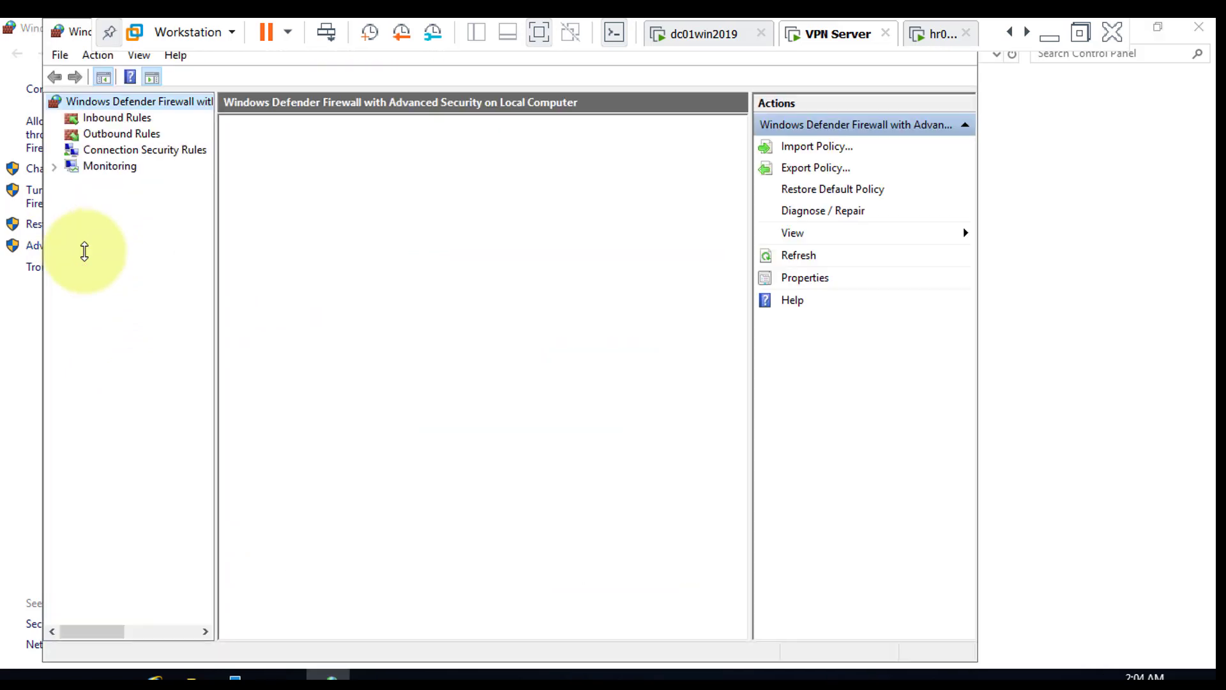
# In Inbound Rules, enable File and Printer Sharing (Echo Request - ICMPv4-In)
pyautogui.click(118, 118)
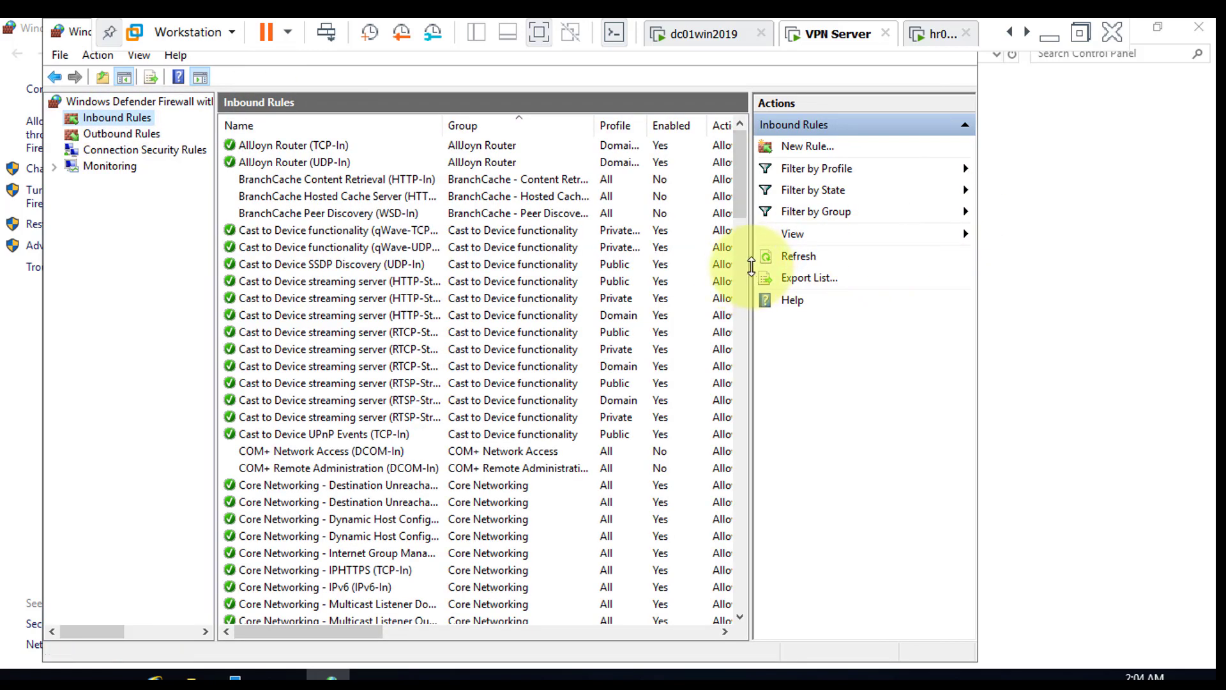
pyautogui.moveTo(751, 267); pyautogui.dragTo(922, 229)
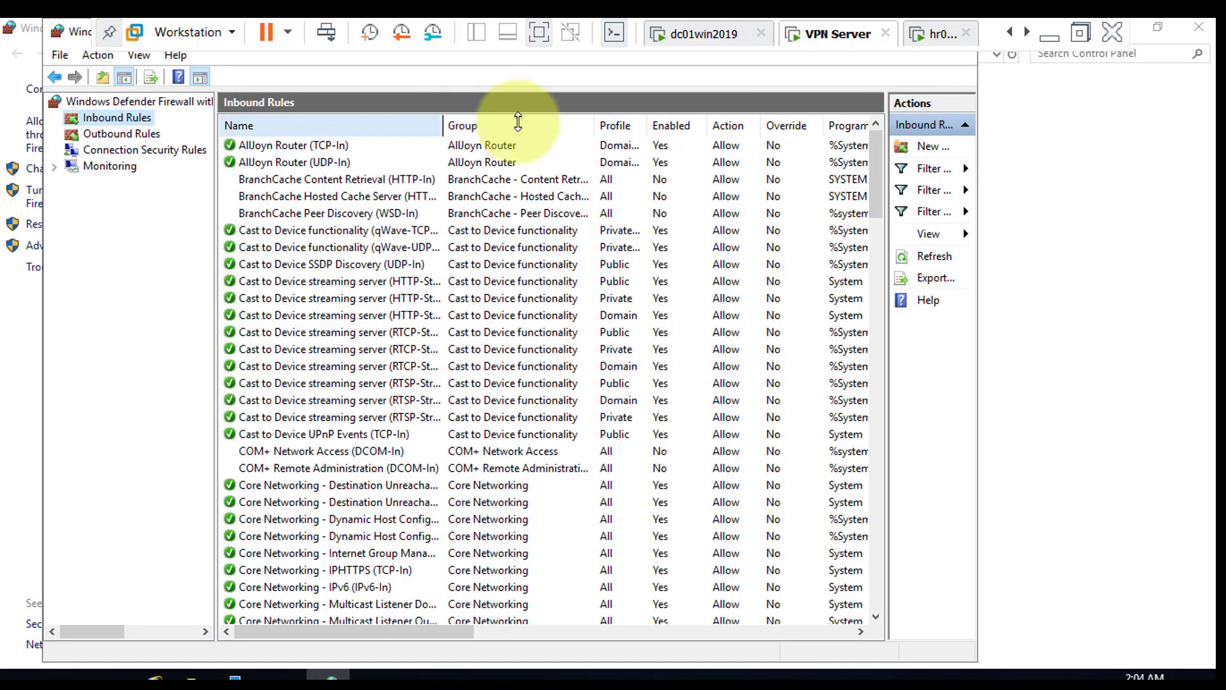
pyautogui.moveTo(443, 125); pyautogui.dragTo(653, 125)
pyautogui.scroll(-1, 391, 315)
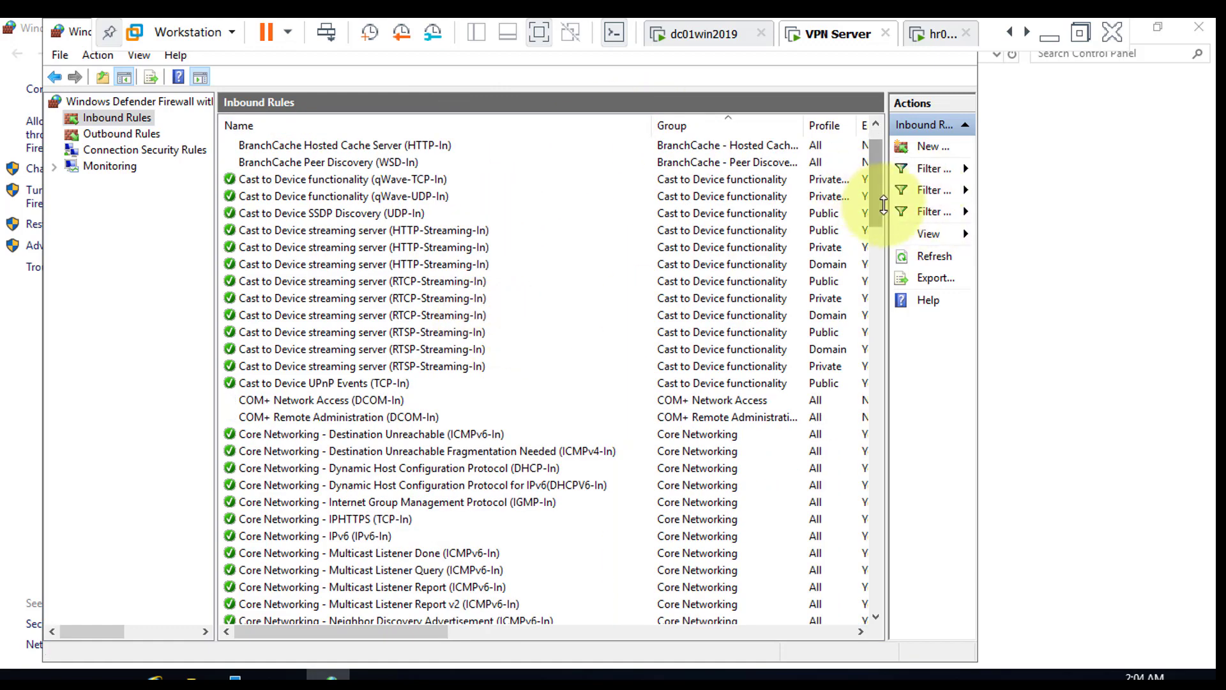
pyautogui.moveTo(870, 191); pyautogui.dragTo(873, 331)
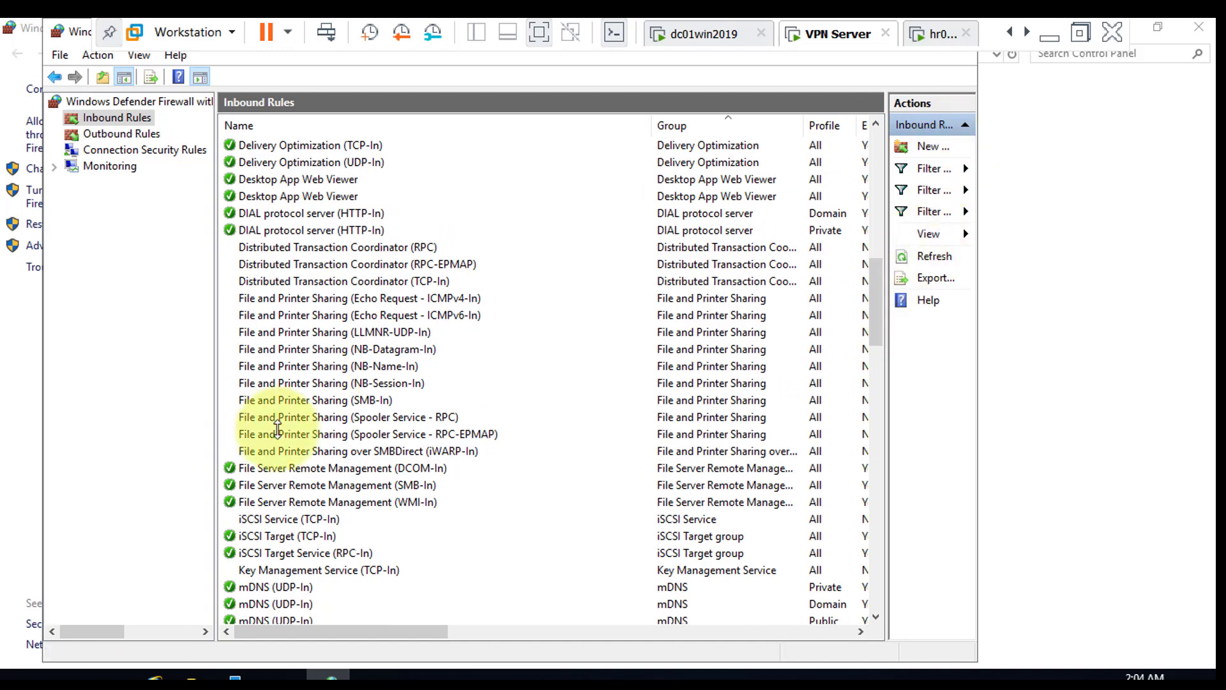
pyautogui.click(333, 298)
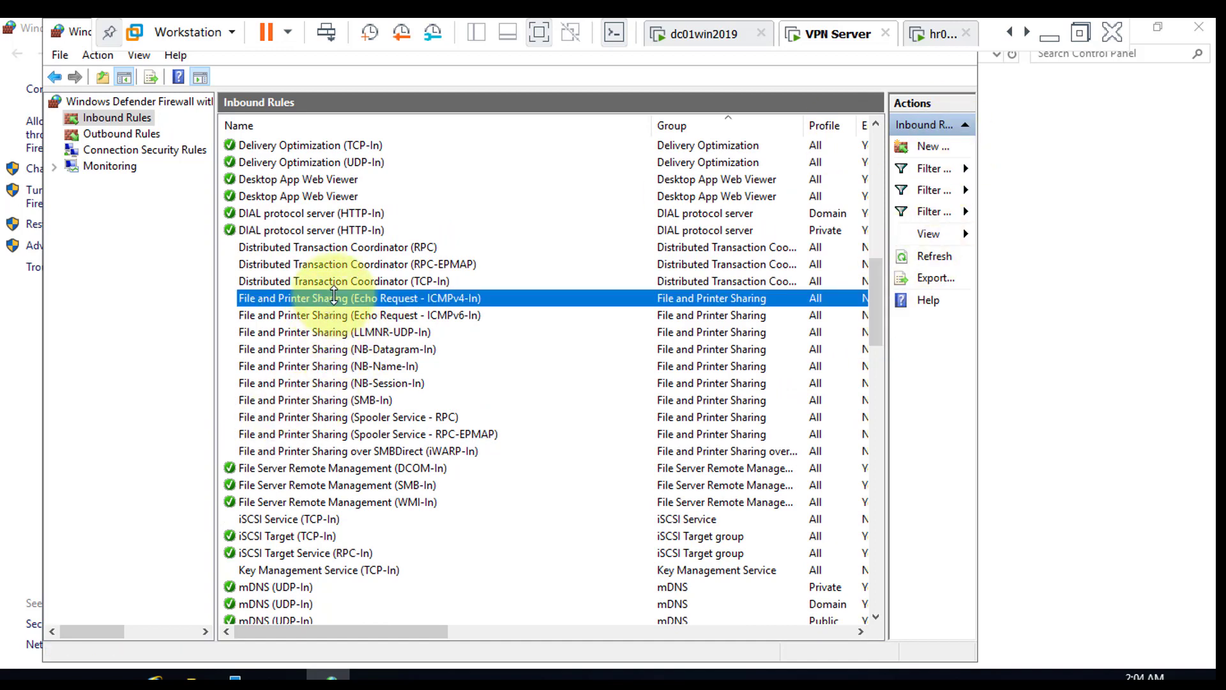
pyautogui.rightClick(381, 295)
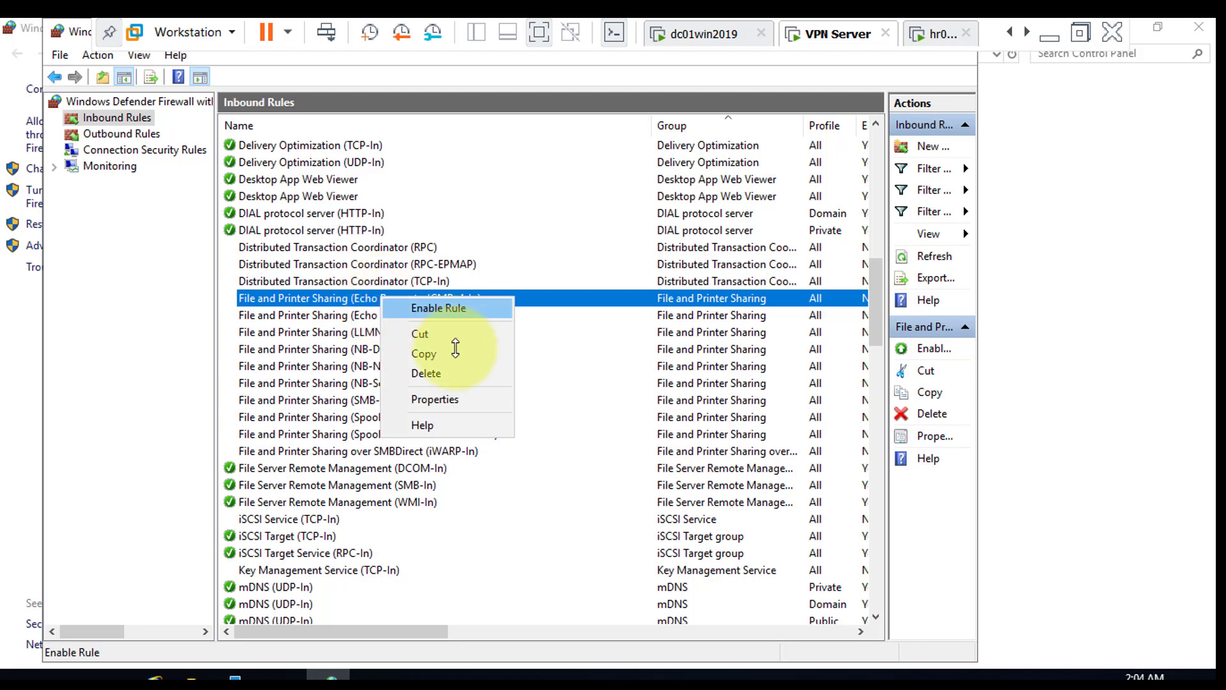
pyautogui.click(446, 309)
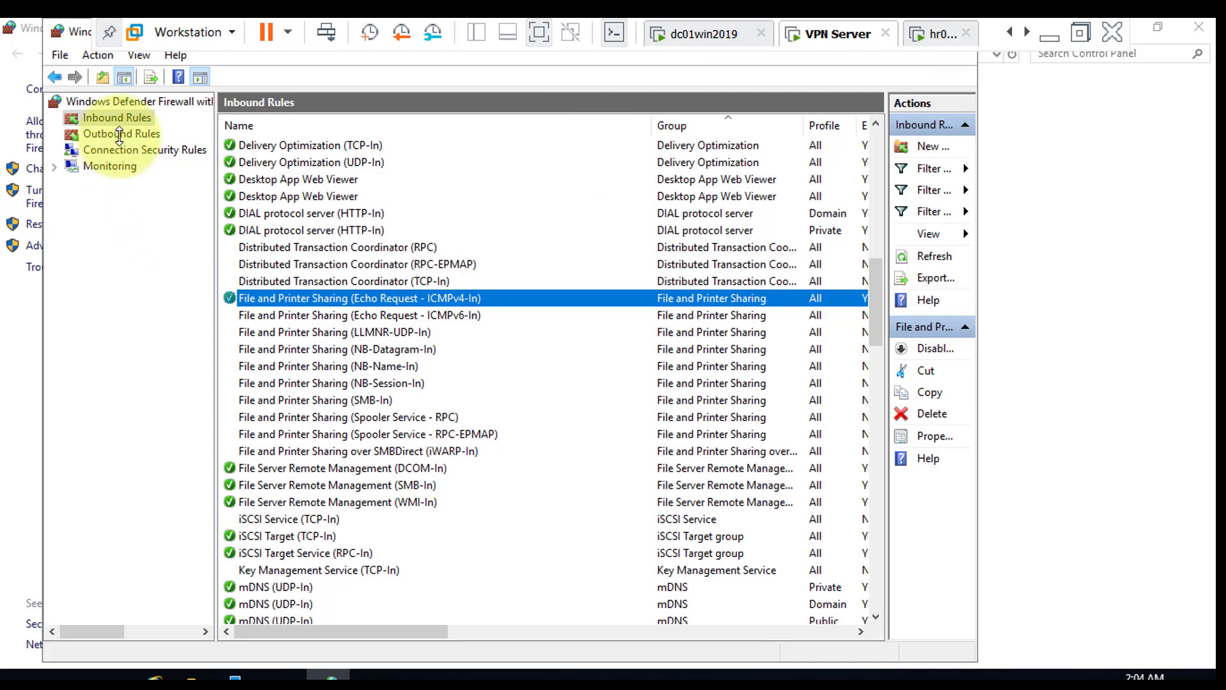
# Enable the outbound Echo Request - ICMPv4-Out rule, refresh, and switch to the Windows 10 client
pyautogui.click(120, 134)
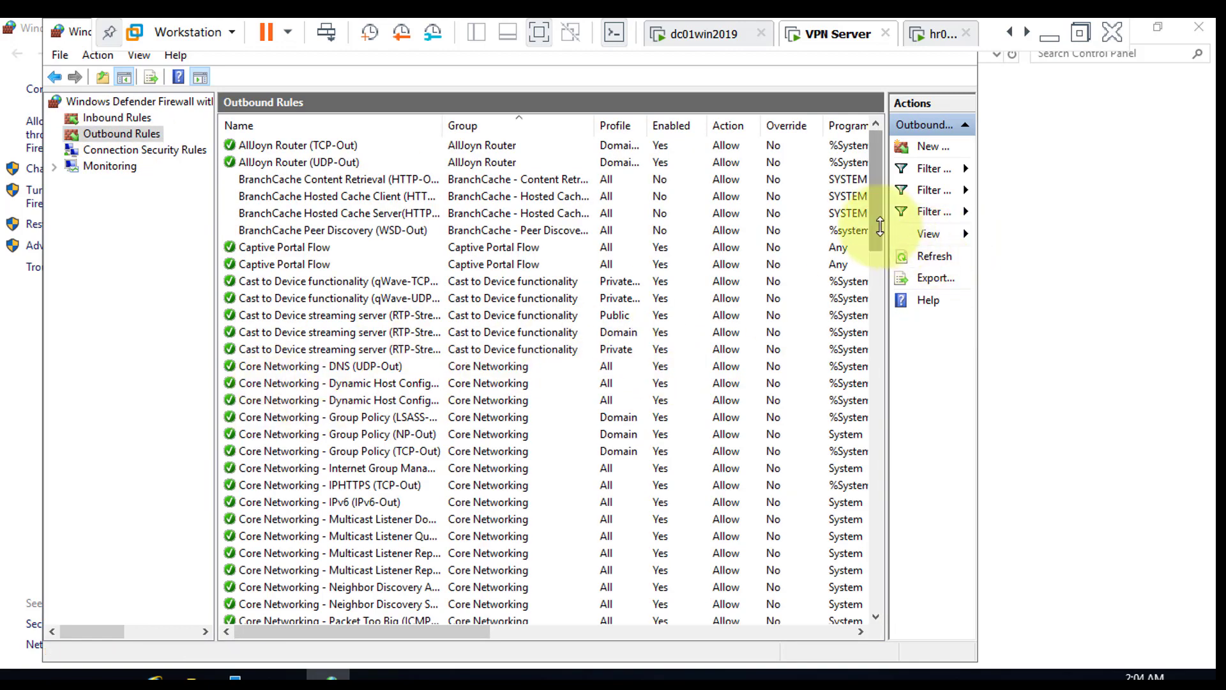
pyautogui.moveTo(875, 240); pyautogui.dragTo(858, 376)
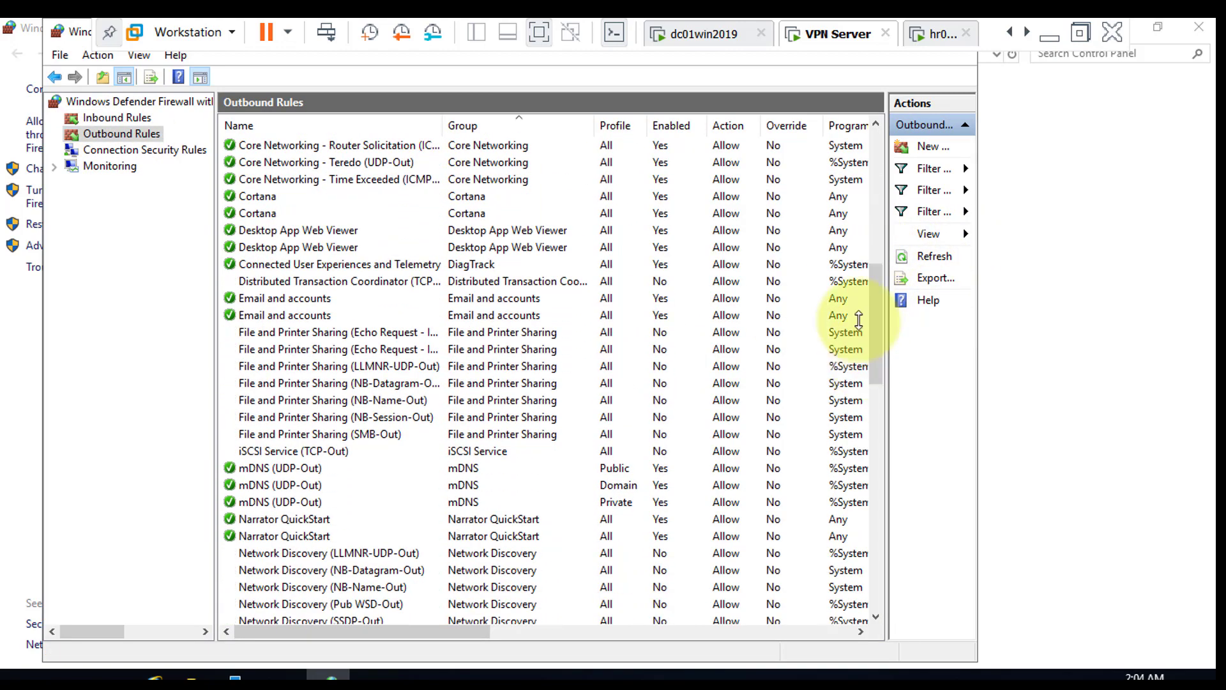
pyautogui.moveTo(442, 123); pyautogui.dragTo(541, 128)
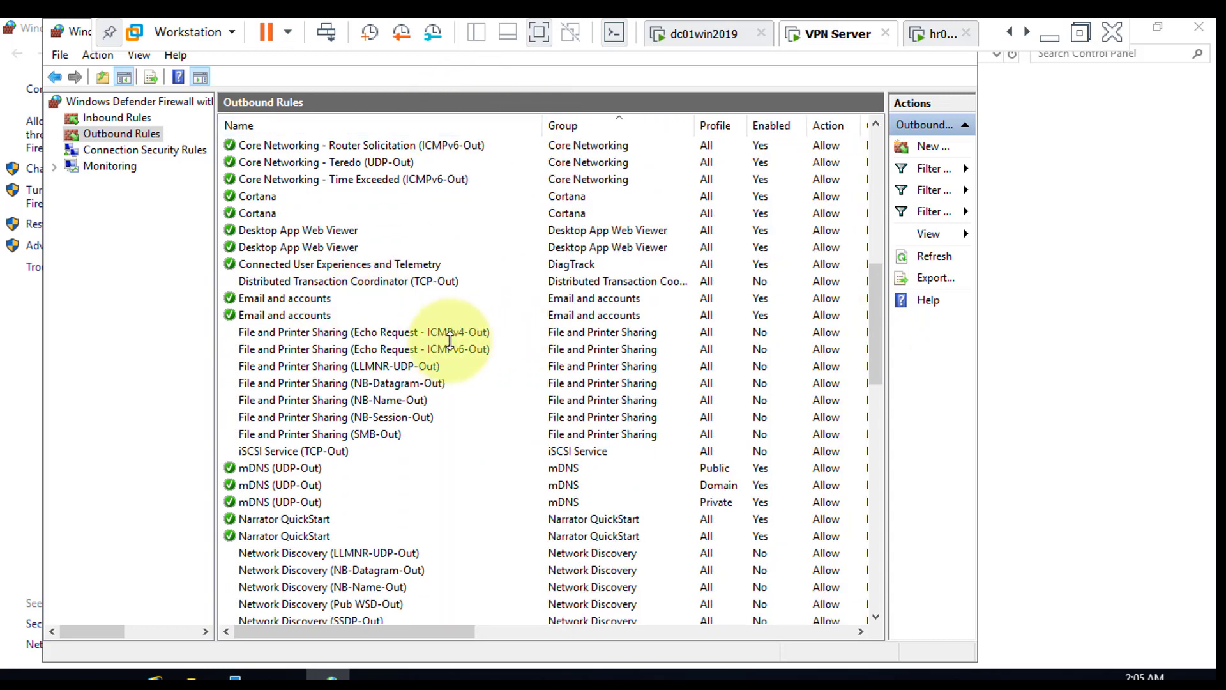
pyautogui.rightClick(389, 332)
pyautogui.click(421, 346)
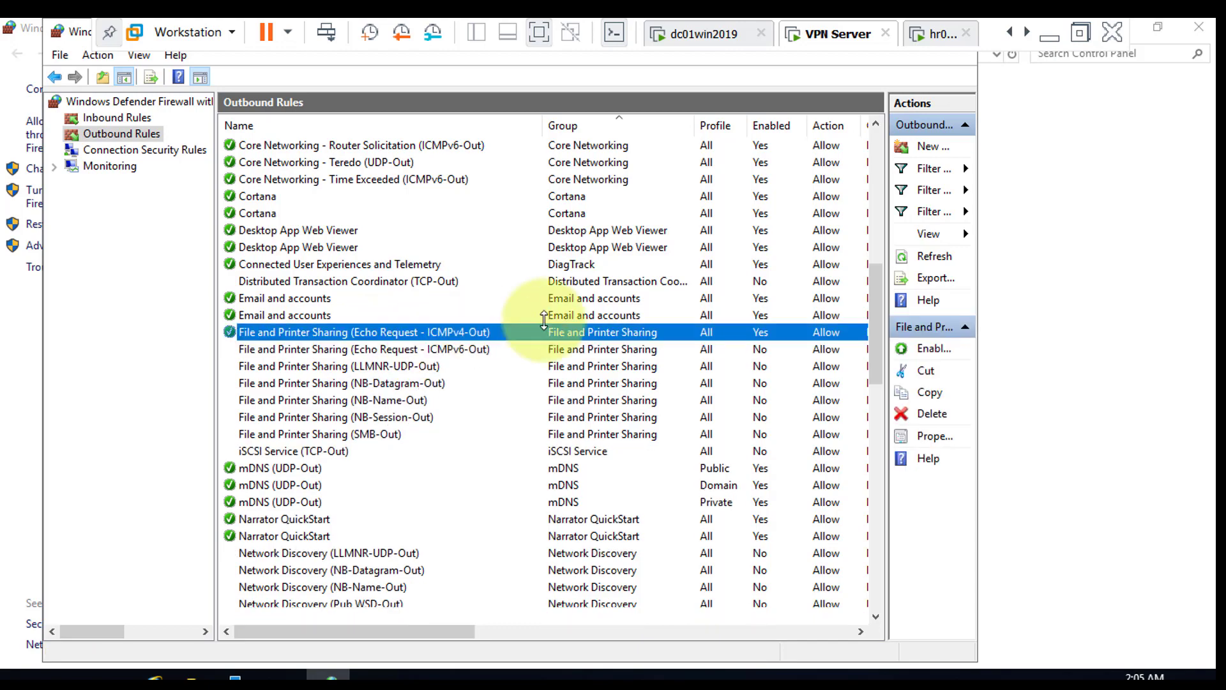
pyautogui.click(933, 256)
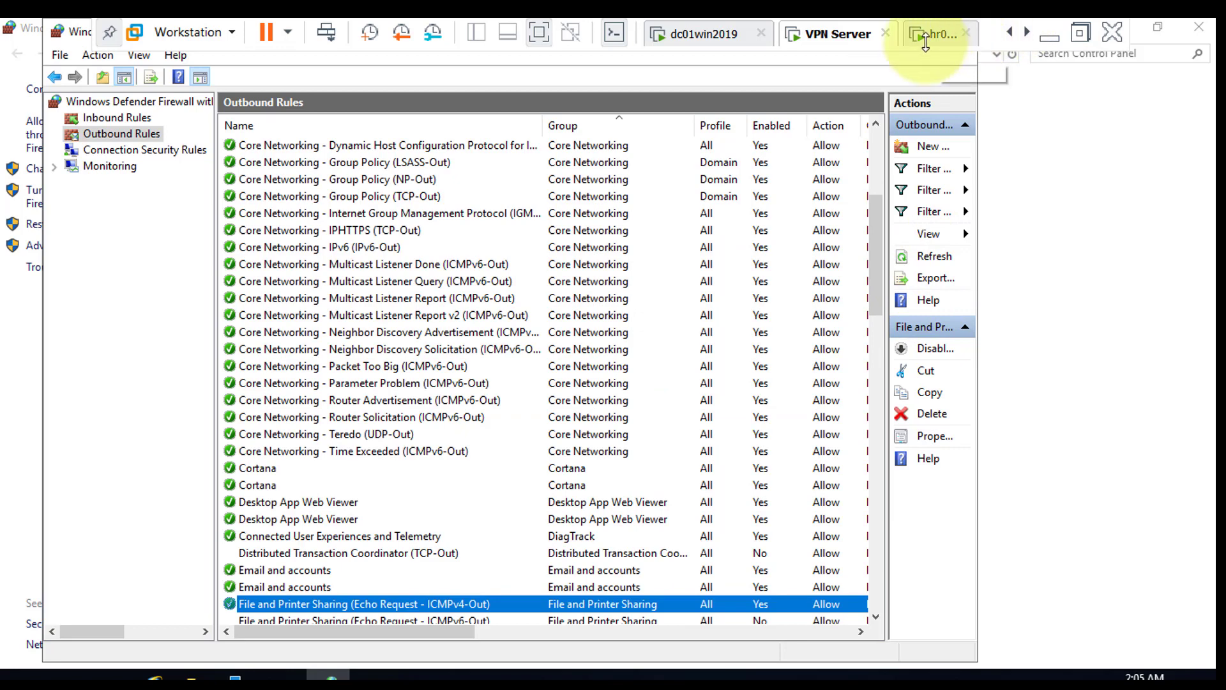
pyautogui.click(927, 34)
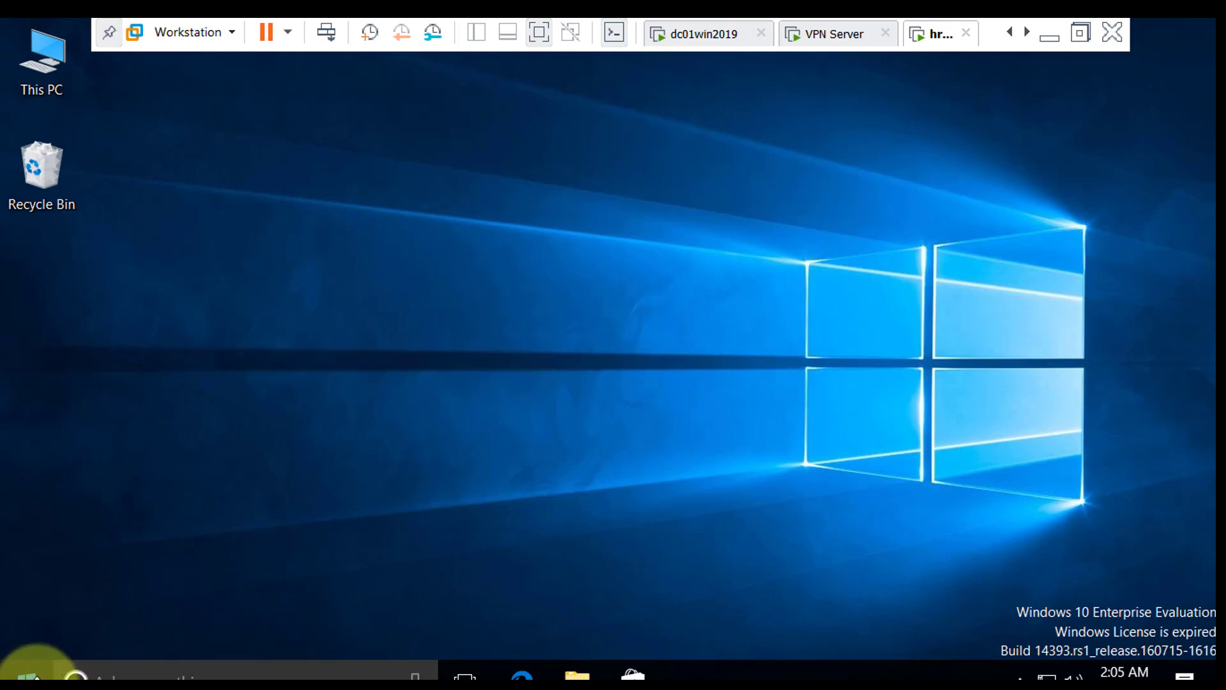
# On the Windows 10 client, open cmd from Run and ping 50.50.50.2
pyautogui.rightClick(27, 675)
pyautogui.click(124, 578)
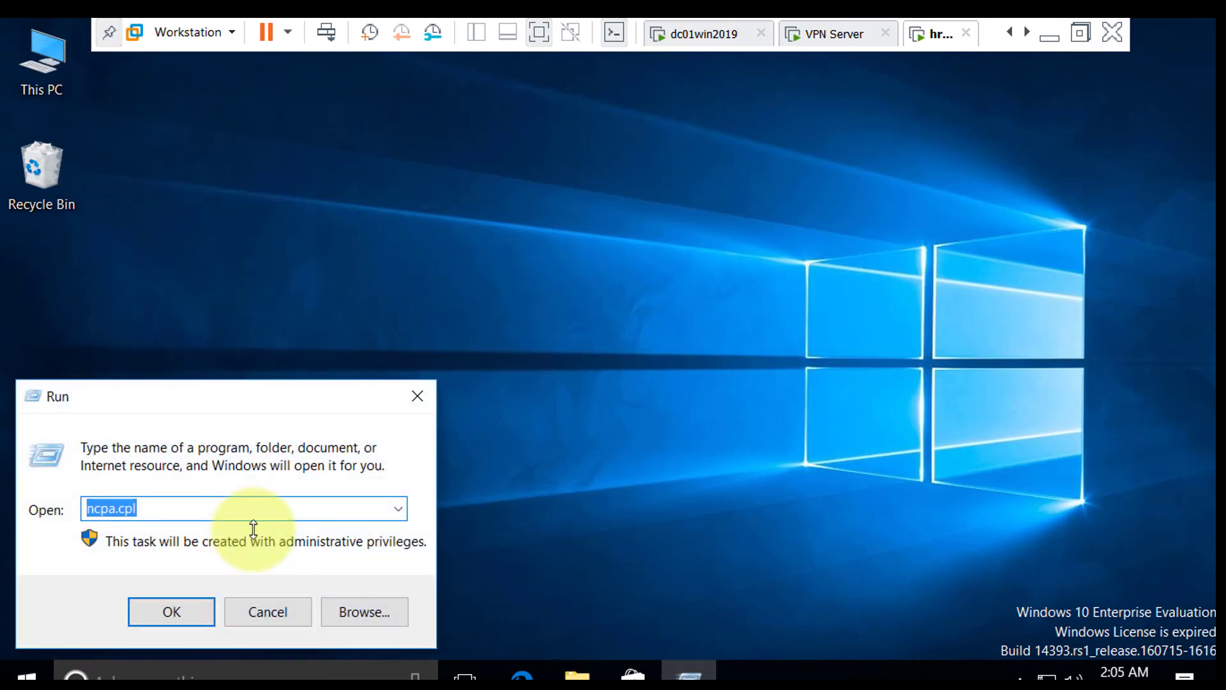
pyautogui.write('cmd')
pyautogui.press('Return')
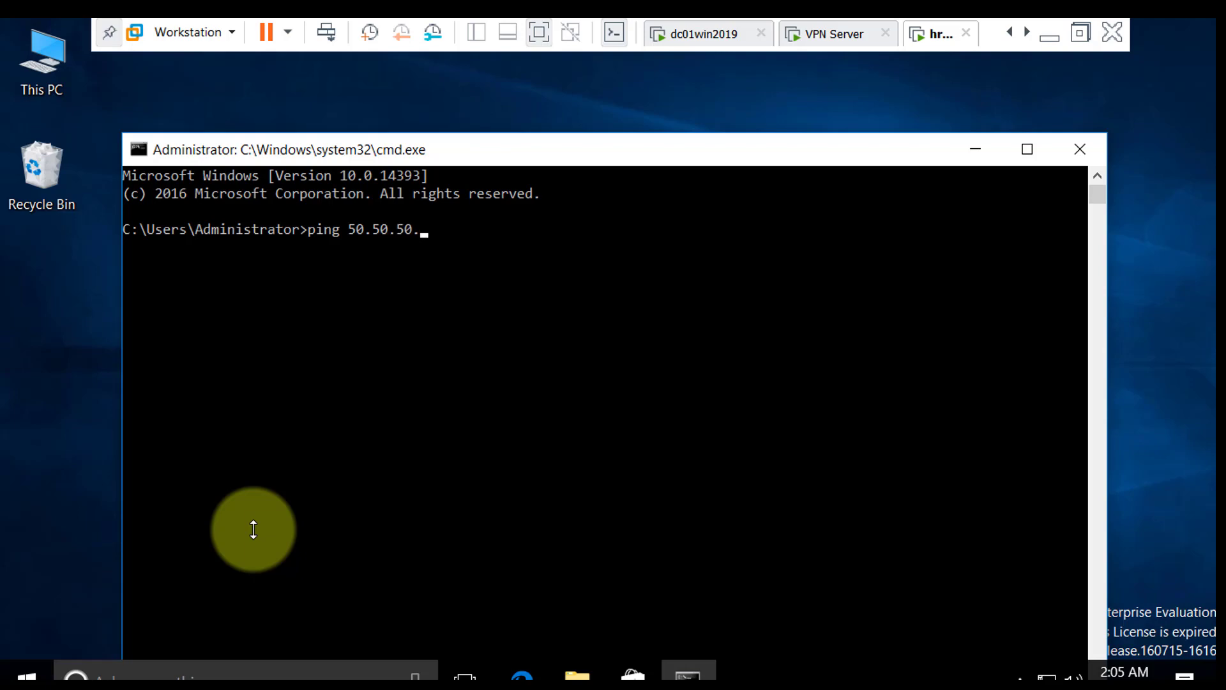
pyautogui.press('Return')
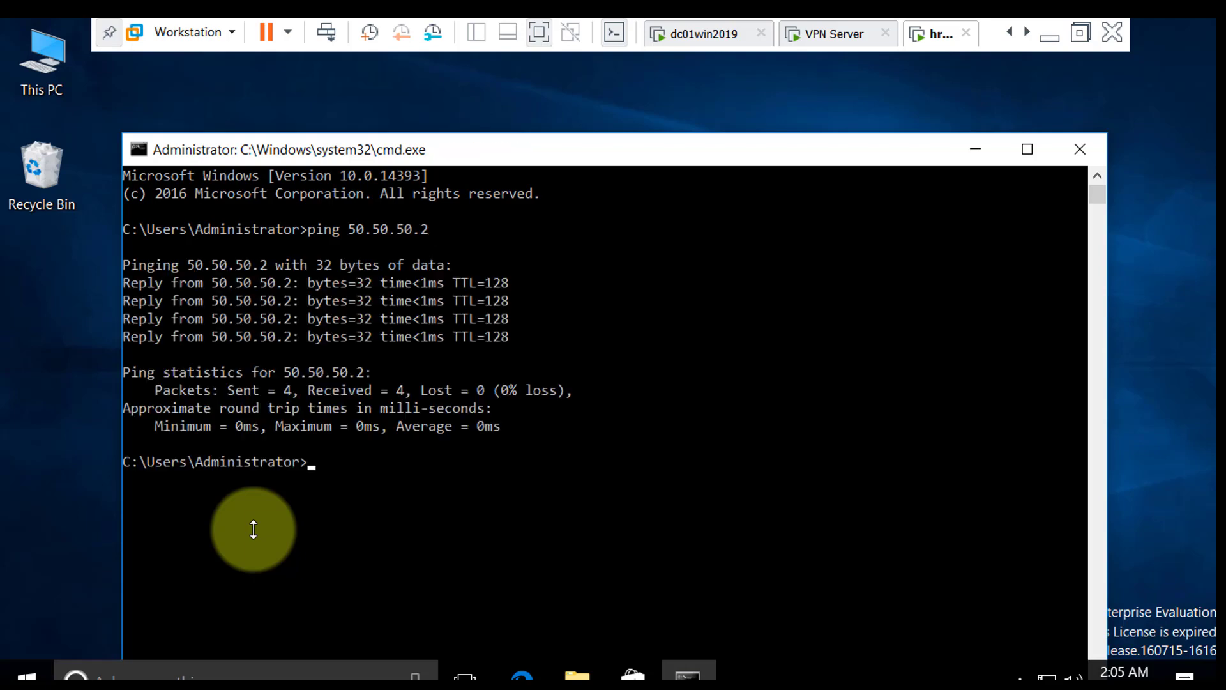
pyautogui.click(688, 115)
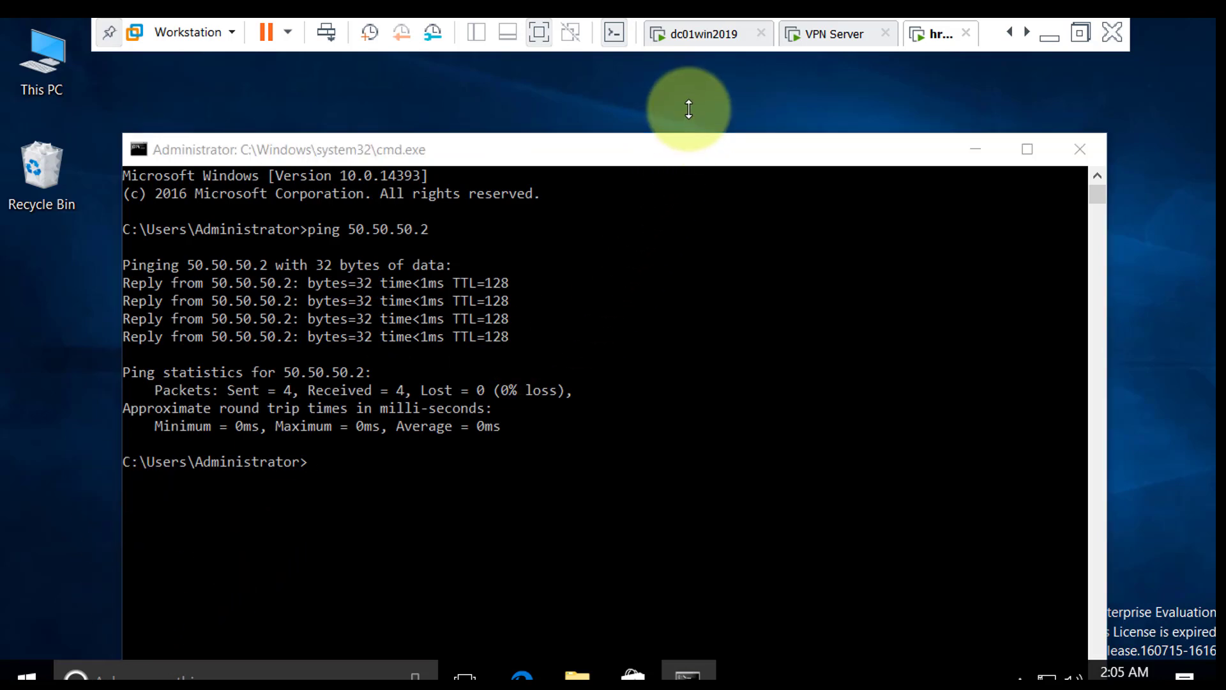
# Close the VPN Server's Control Panel window and return to the Windows 10 client
pyautogui.click(801, 33)
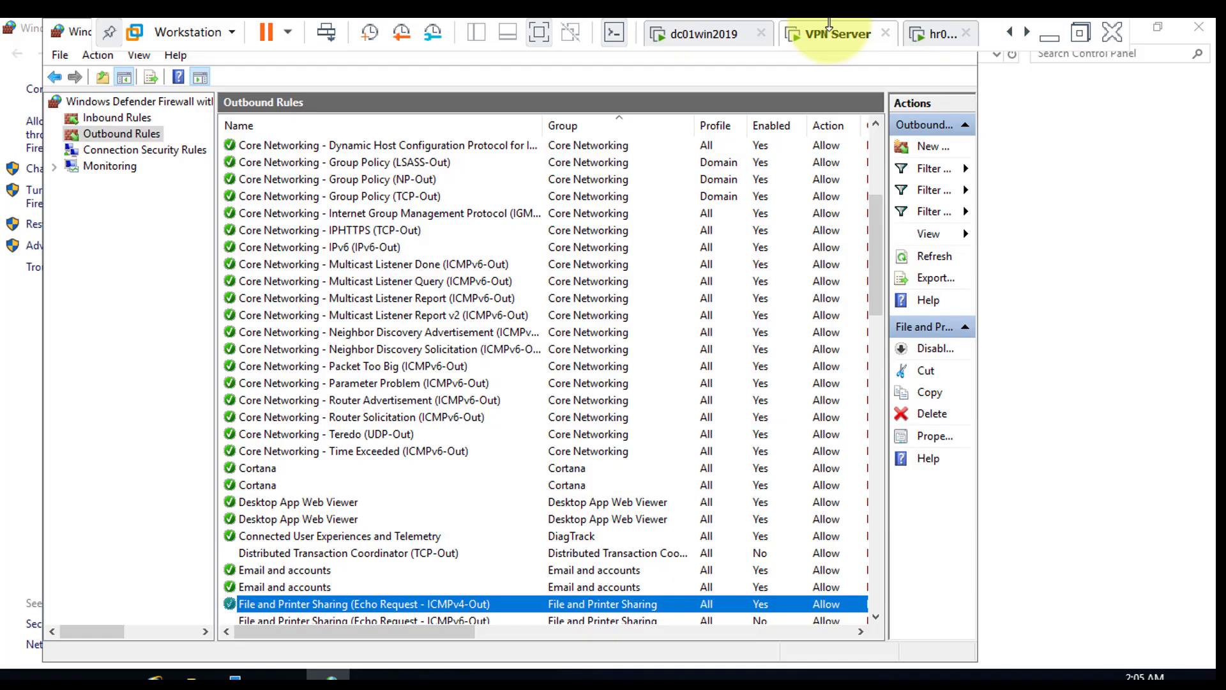
pyautogui.click(1199, 24)
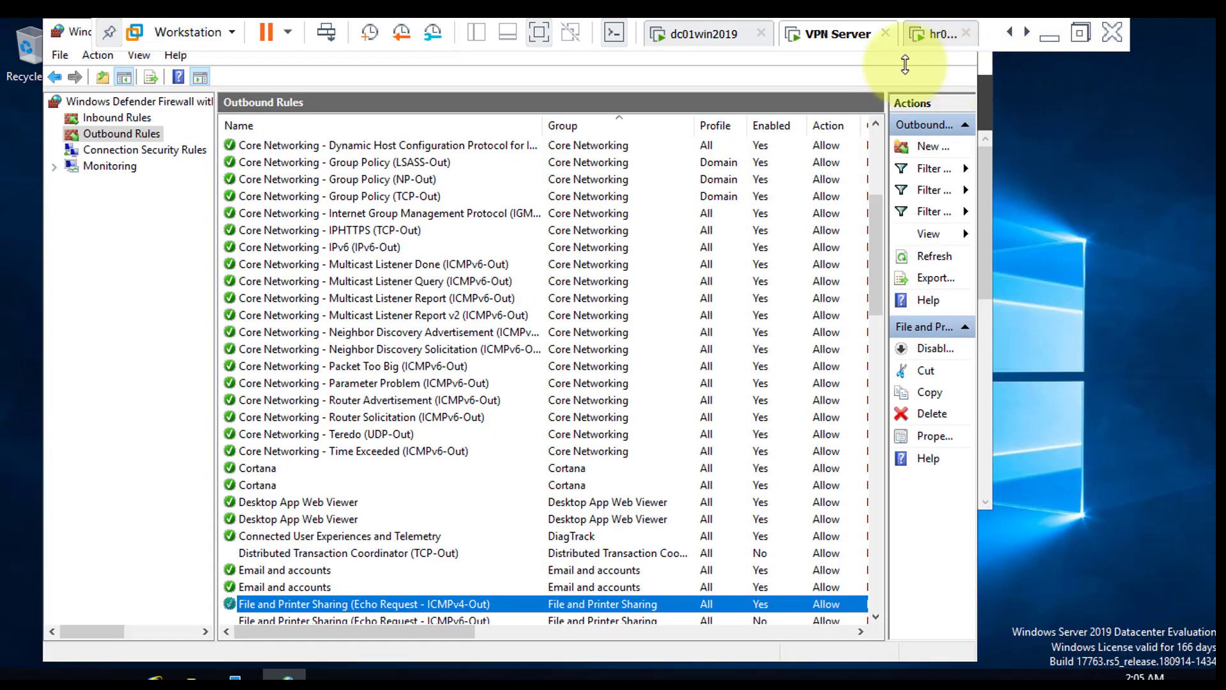
pyautogui.click(933, 33)
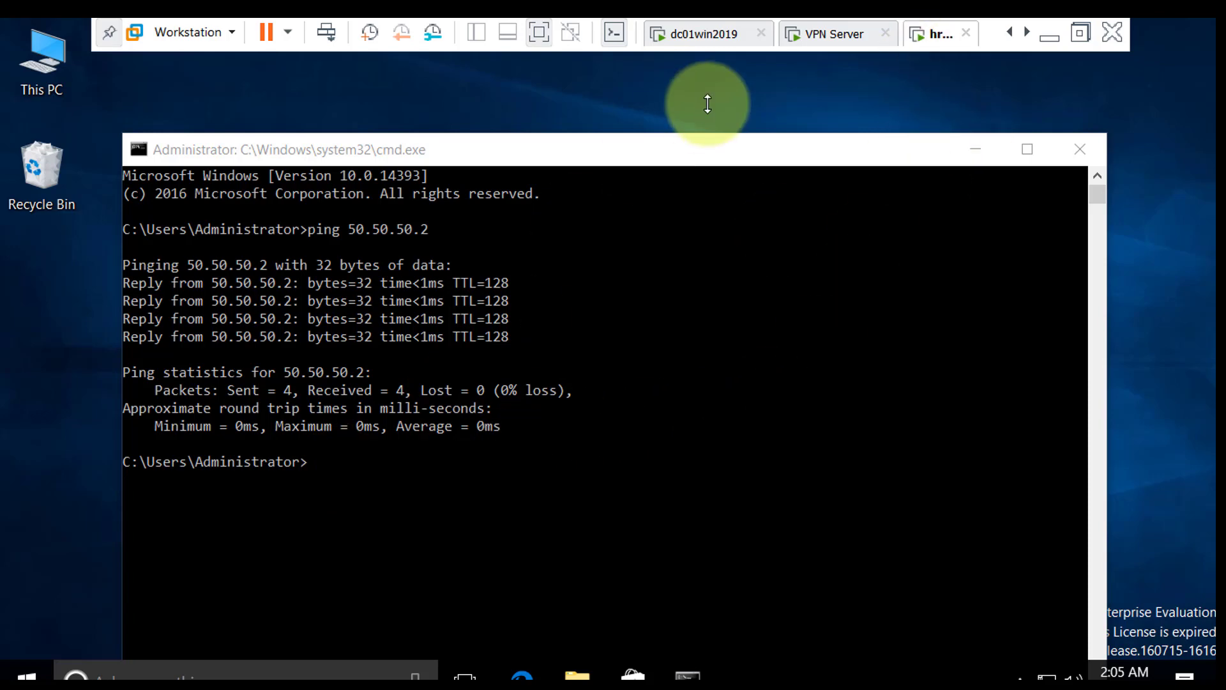
# Ping 192.168.1.100 from the client's command prompt, which fails with 100% loss
pyautogui.click(478, 466)
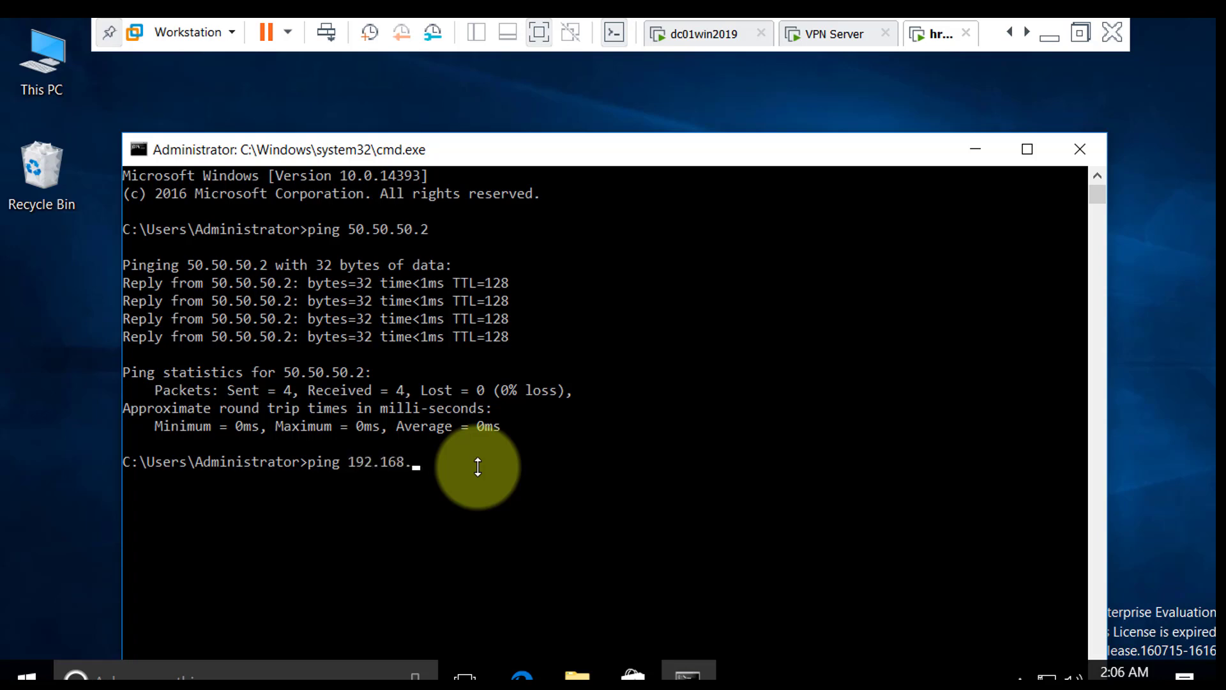
pyautogui.write('ping 192.168.1.100')
pyautogui.press('Return')
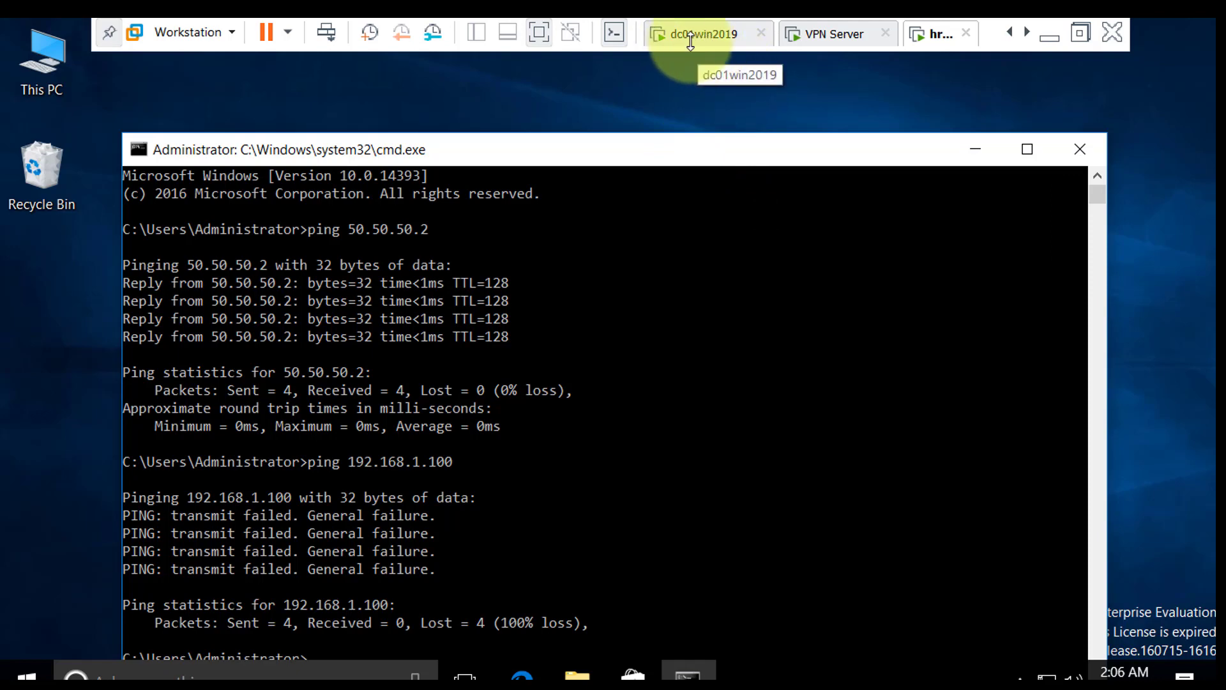
# Close the client's command prompt, refresh its desktop, and switch to the dc01win2019 VM
pyautogui.click(1079, 148)
pyautogui.rightClick(755, 141)
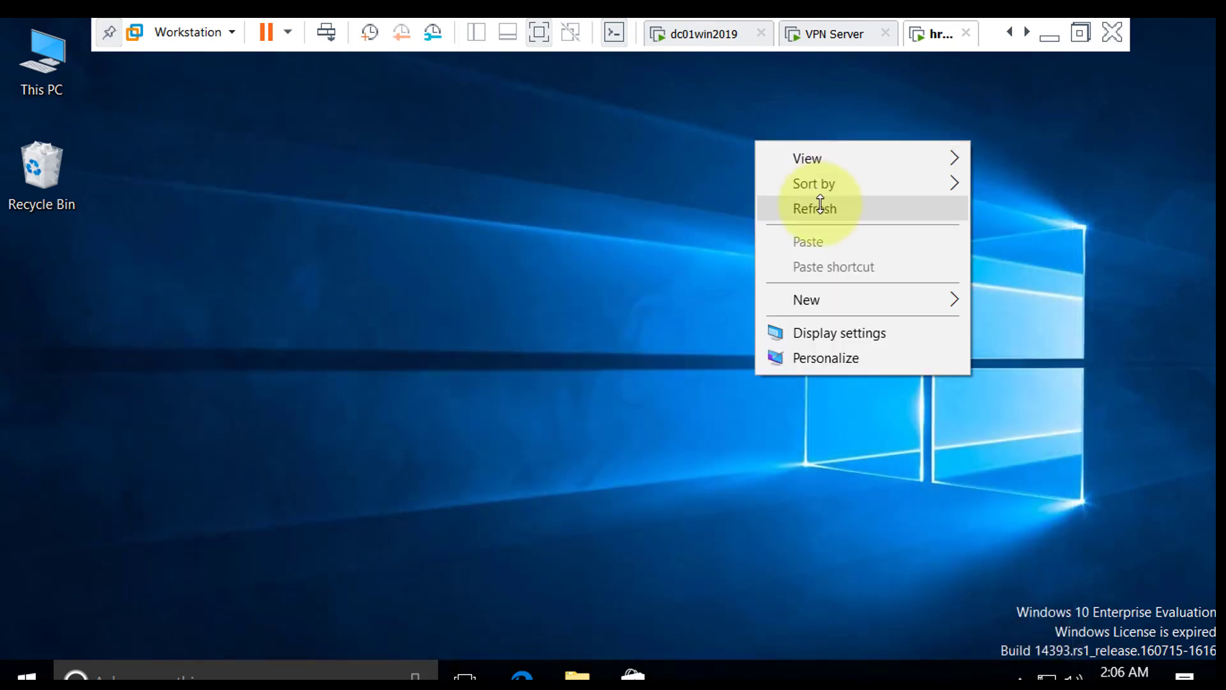
pyautogui.click(821, 205)
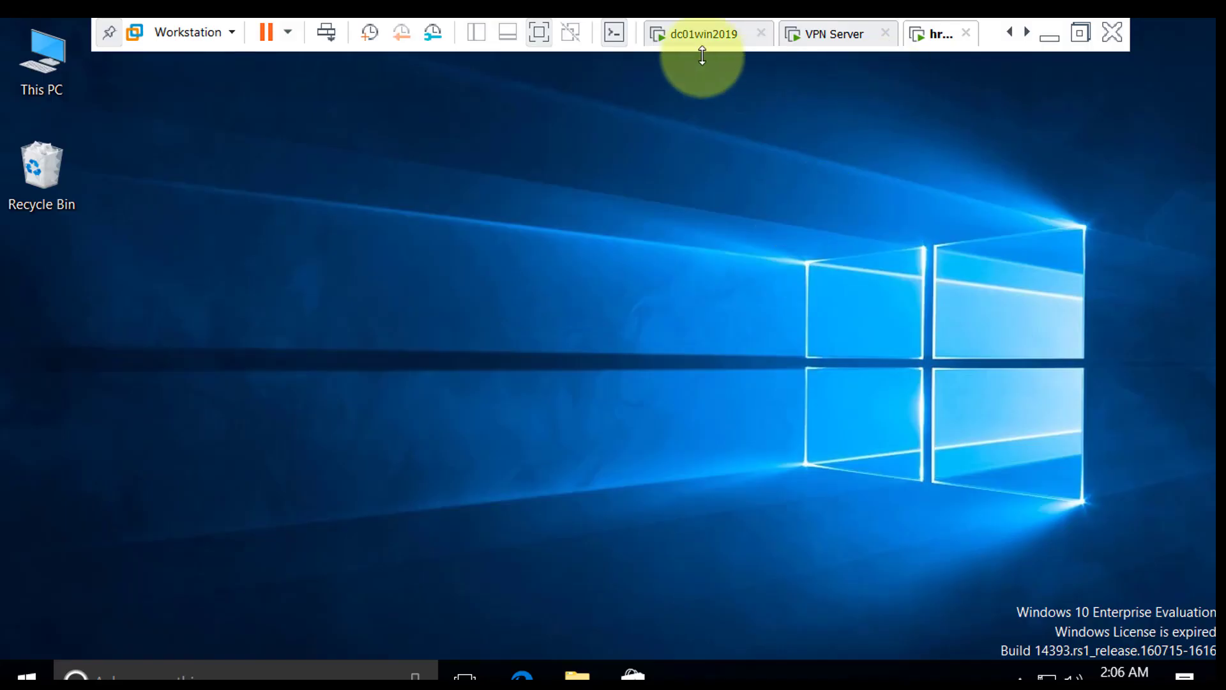
pyautogui.click(685, 39)
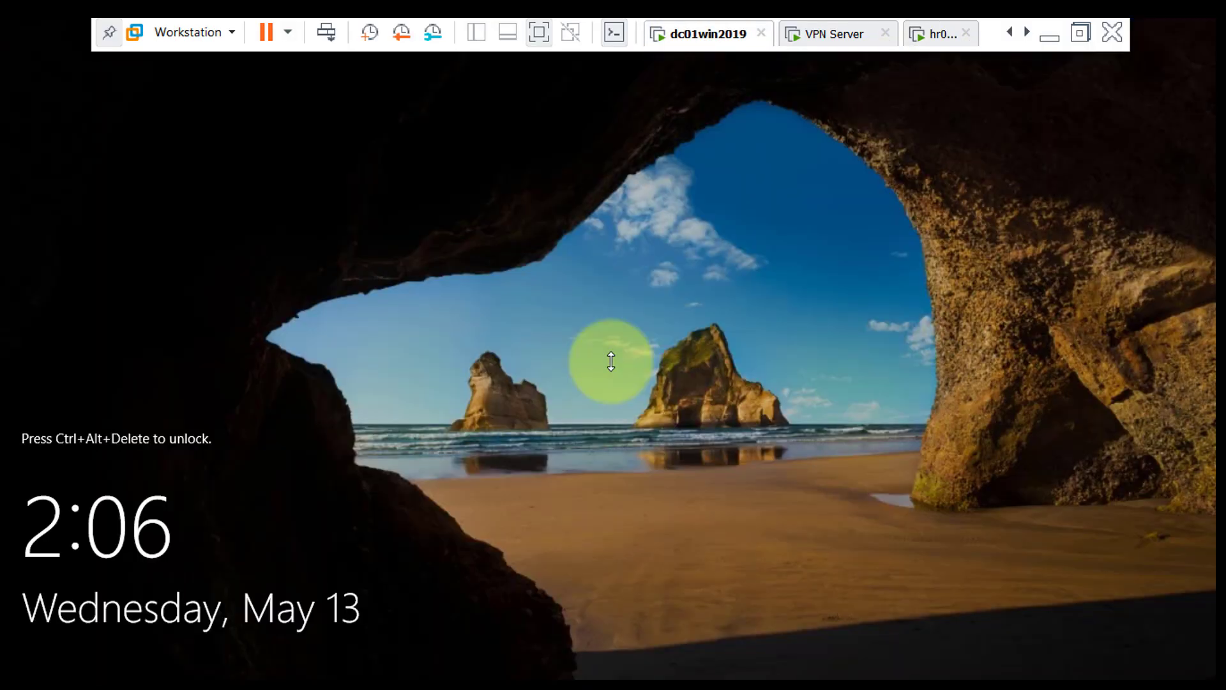
# Minimize the full-screen VM to reveal the 'Remote Acces VPN With L2TP' diagram and show VM previews
pyautogui.click(1049, 35)
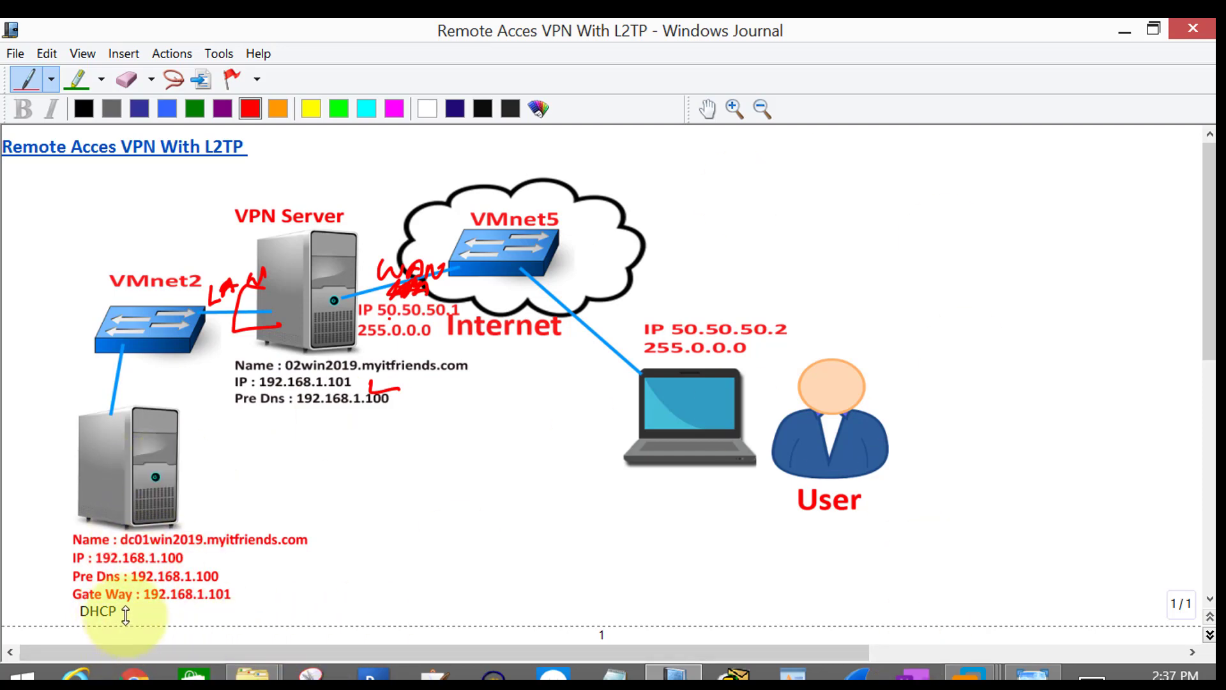
pyautogui.click(969, 675)
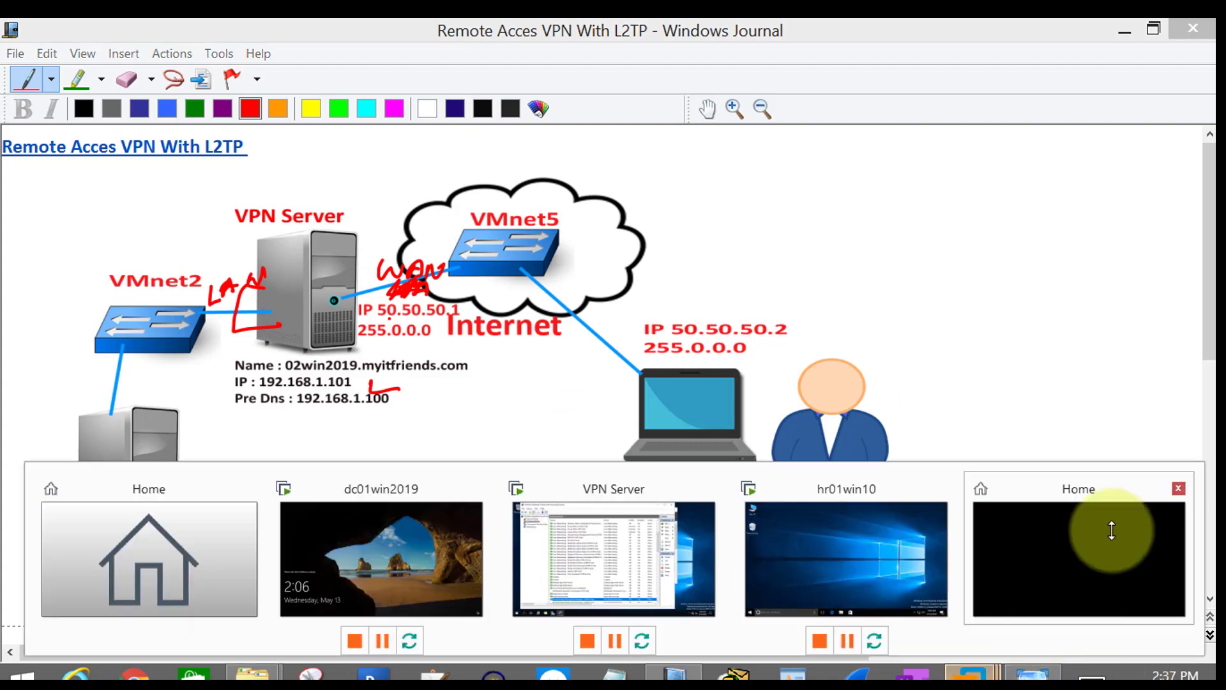
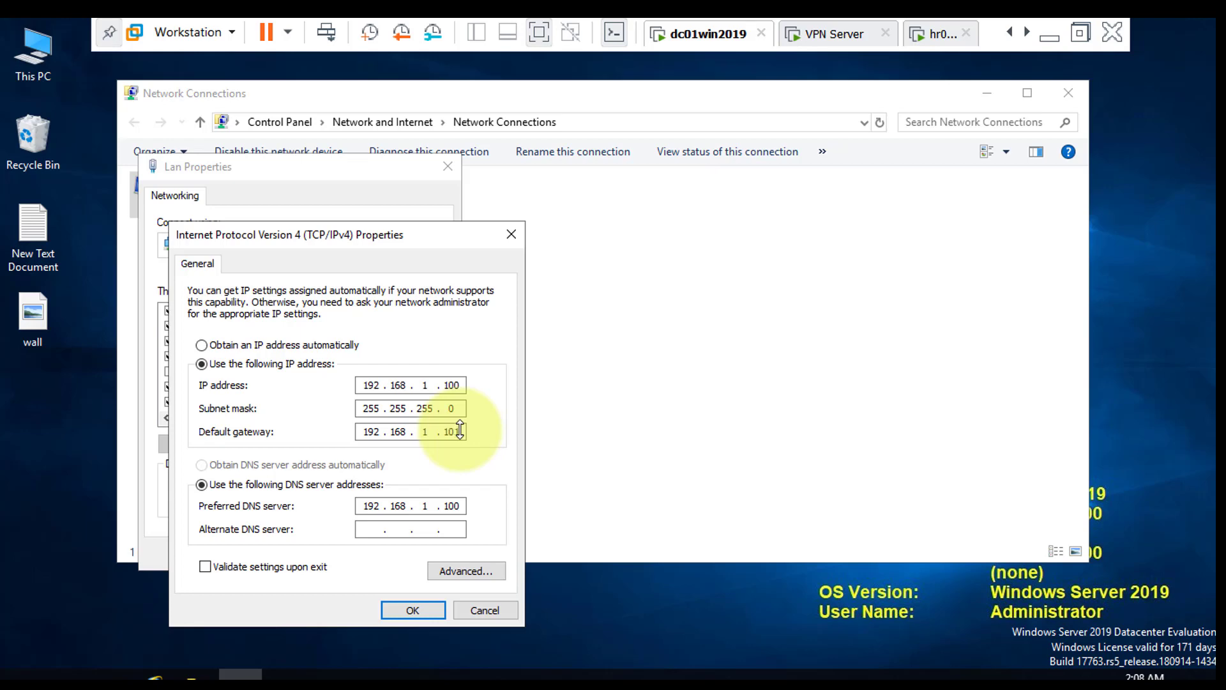
# Apply the DC's new static IP settings, close the Lan adapter properties, and try running cmd
pyautogui.click(422, 609)
pyautogui.click(358, 554)
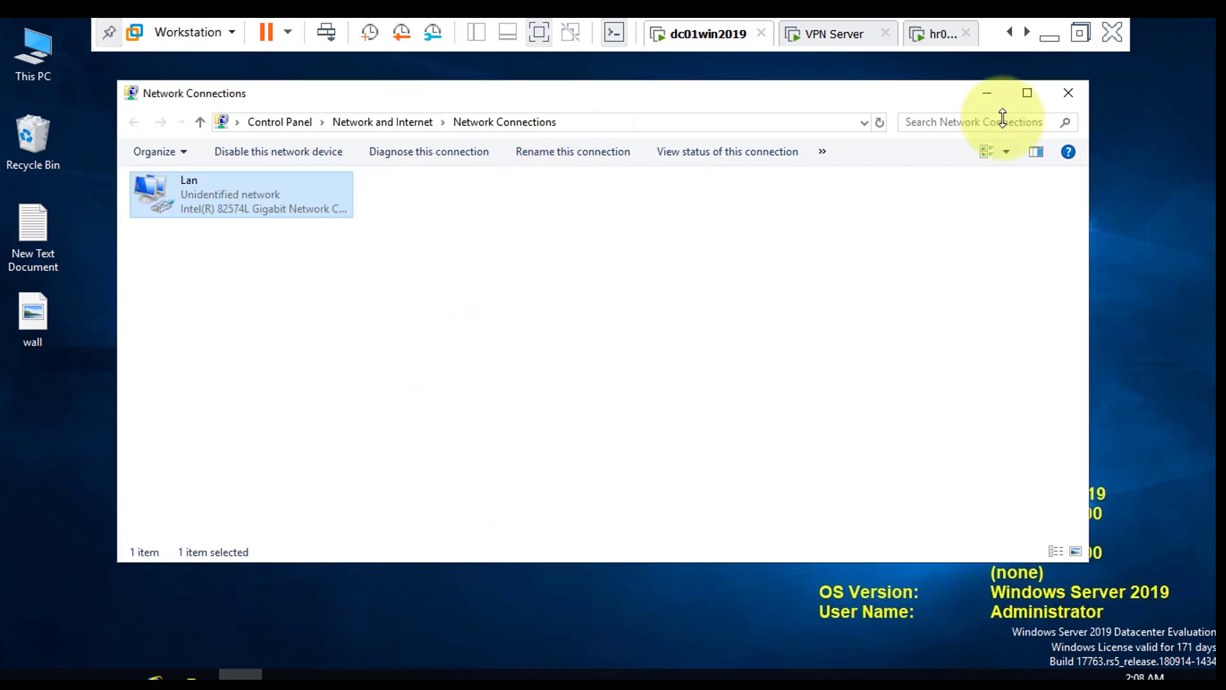
pyautogui.rightClick(16, 672)
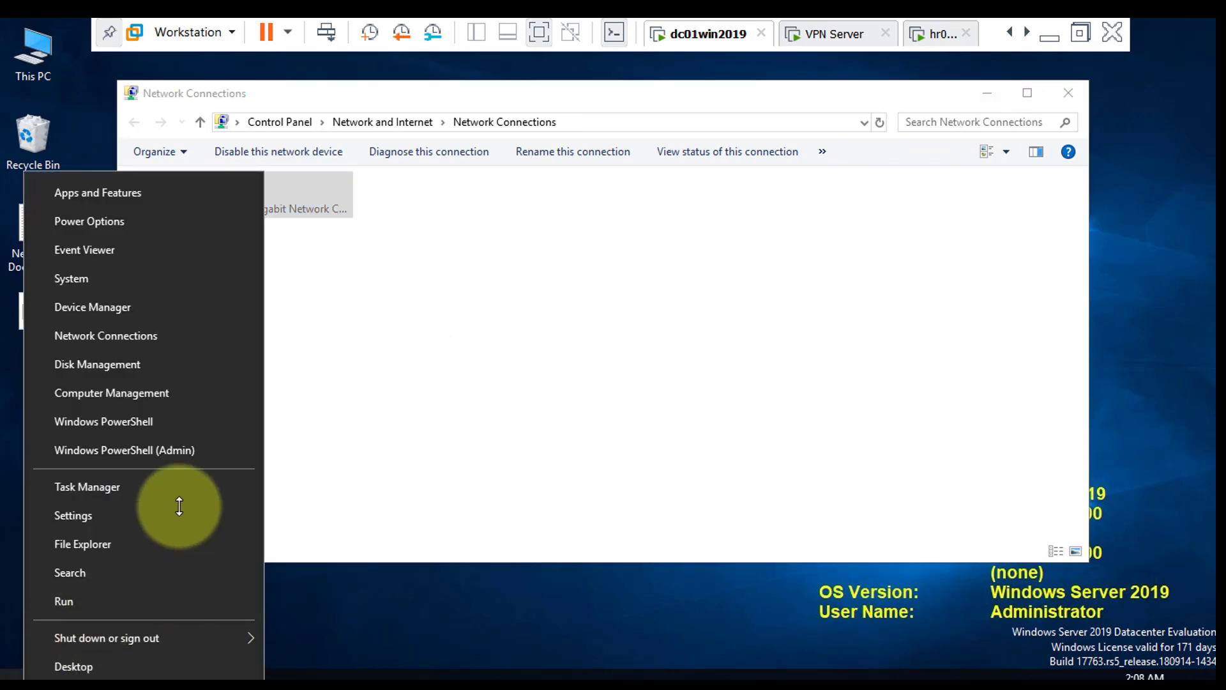
pyautogui.click(133, 603)
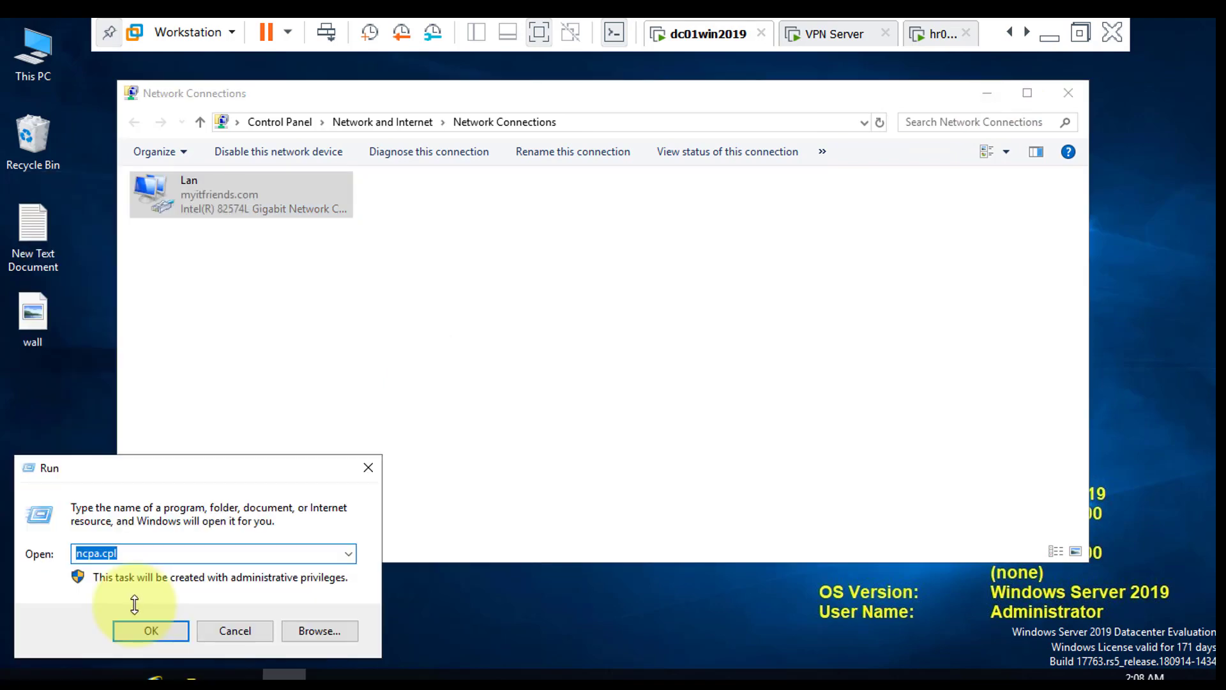
pyautogui.write('cmdp')
pyautogui.press('Return')
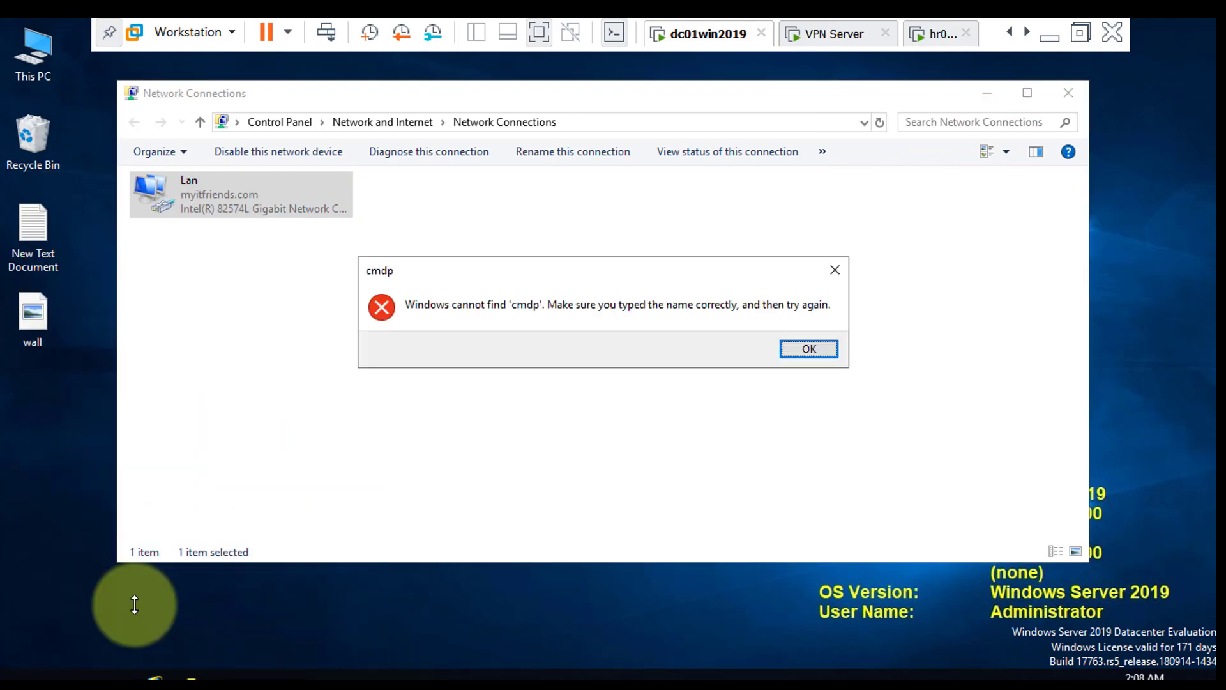
# Dismiss the cannot-find error, relaunch cmd, and ping 192.168.1.101 to get replies
pyautogui.press('Return')
pyautogui.press('BackSpace')
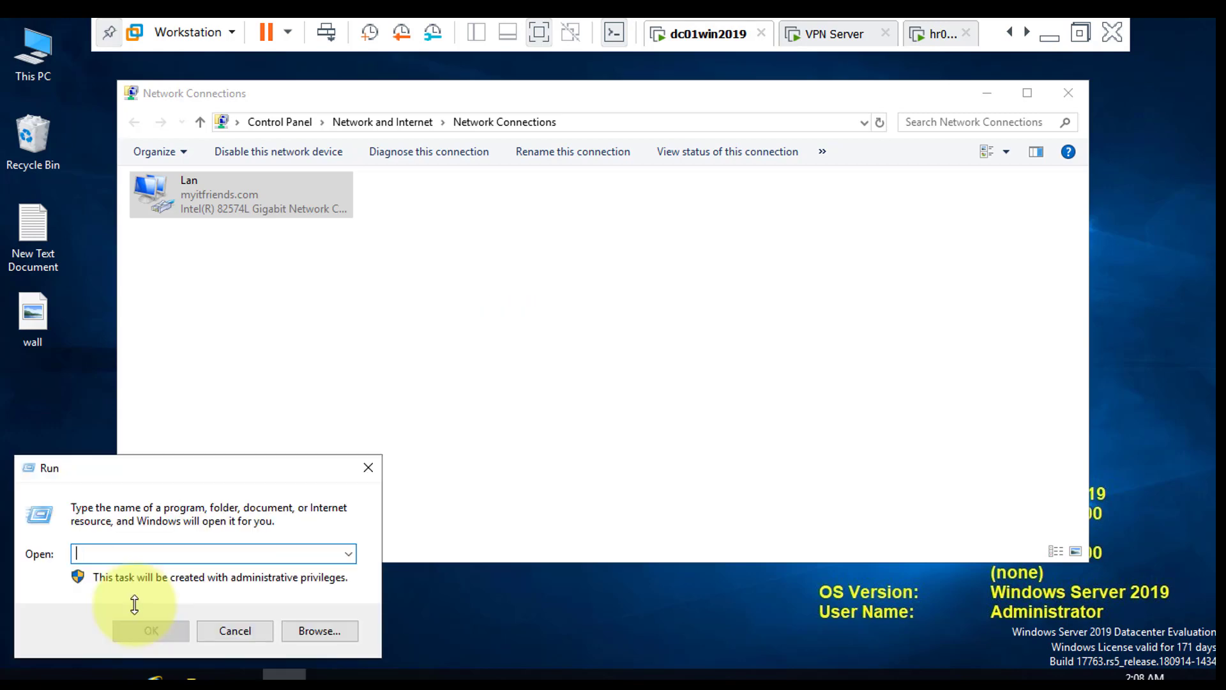
pyautogui.write('cmd')
pyautogui.press('Return')
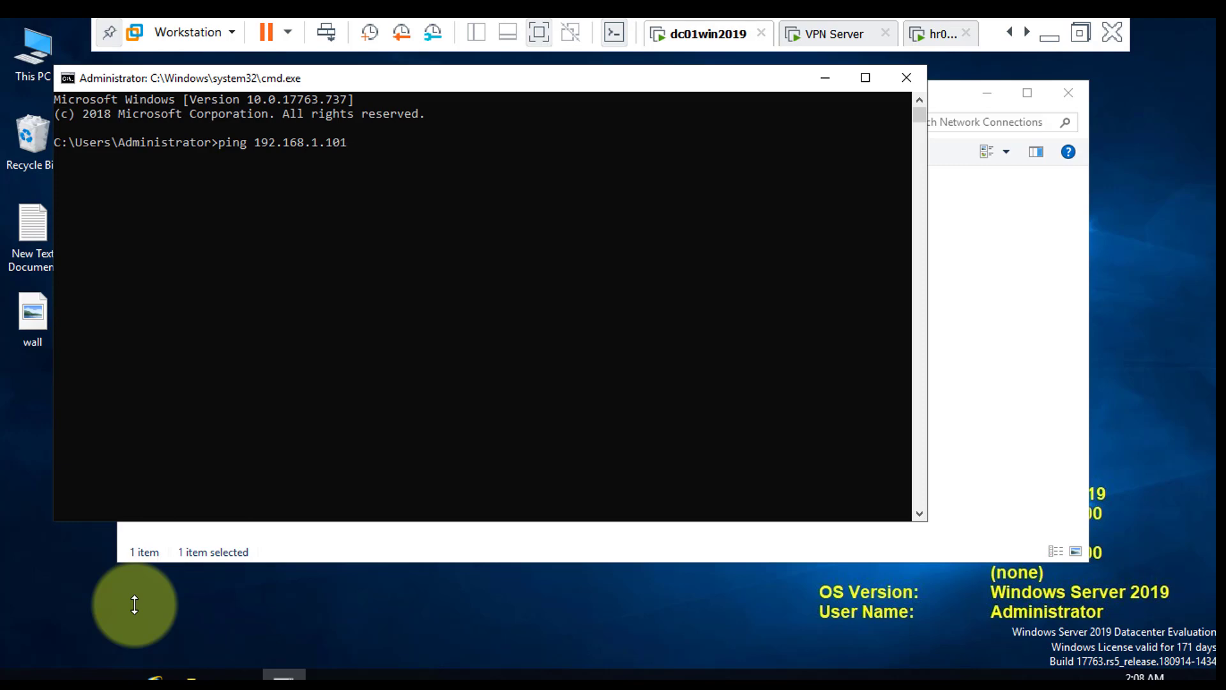
pyautogui.press('Return')
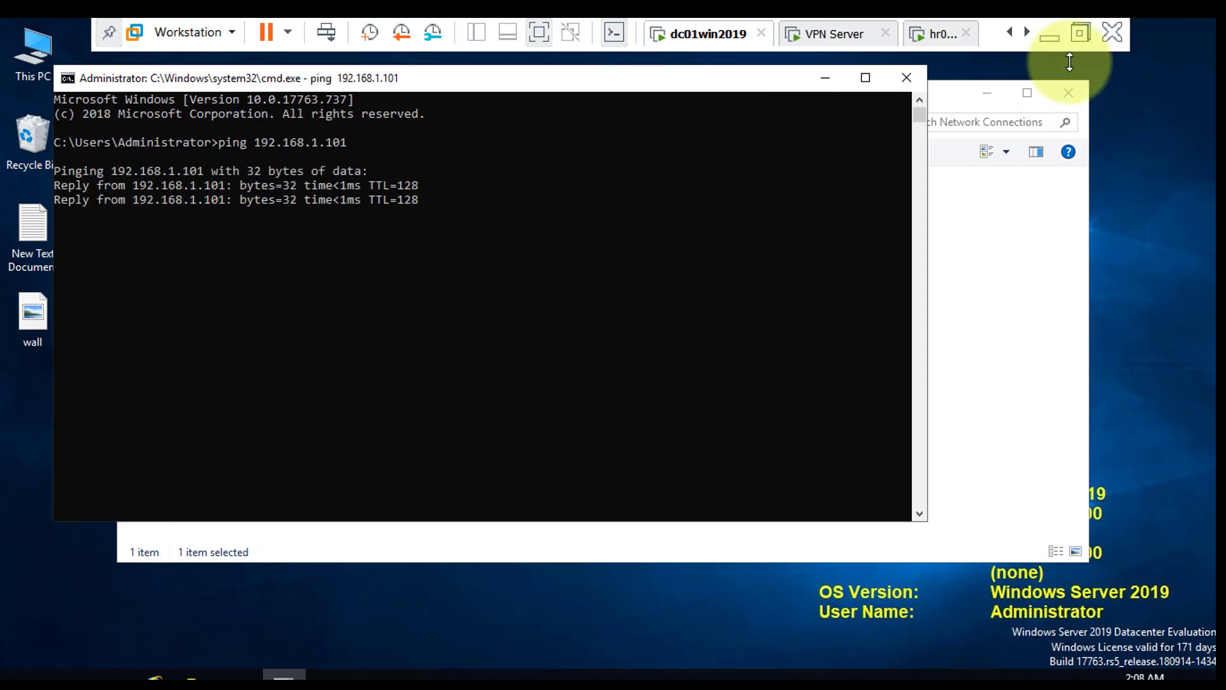
# Minimize the VM and draw a red check beside the VMnet2 switch on the diagram
pyautogui.click(1050, 35)
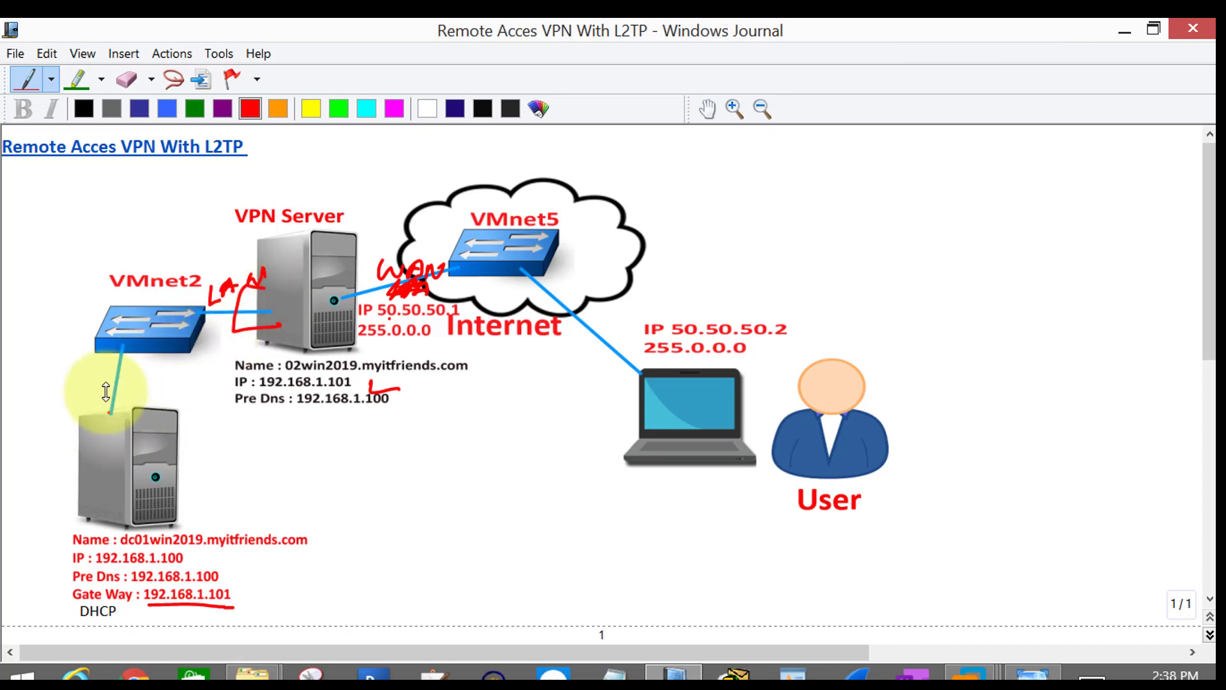
pyautogui.moveTo(177, 369); pyautogui.dragTo(219, 345)
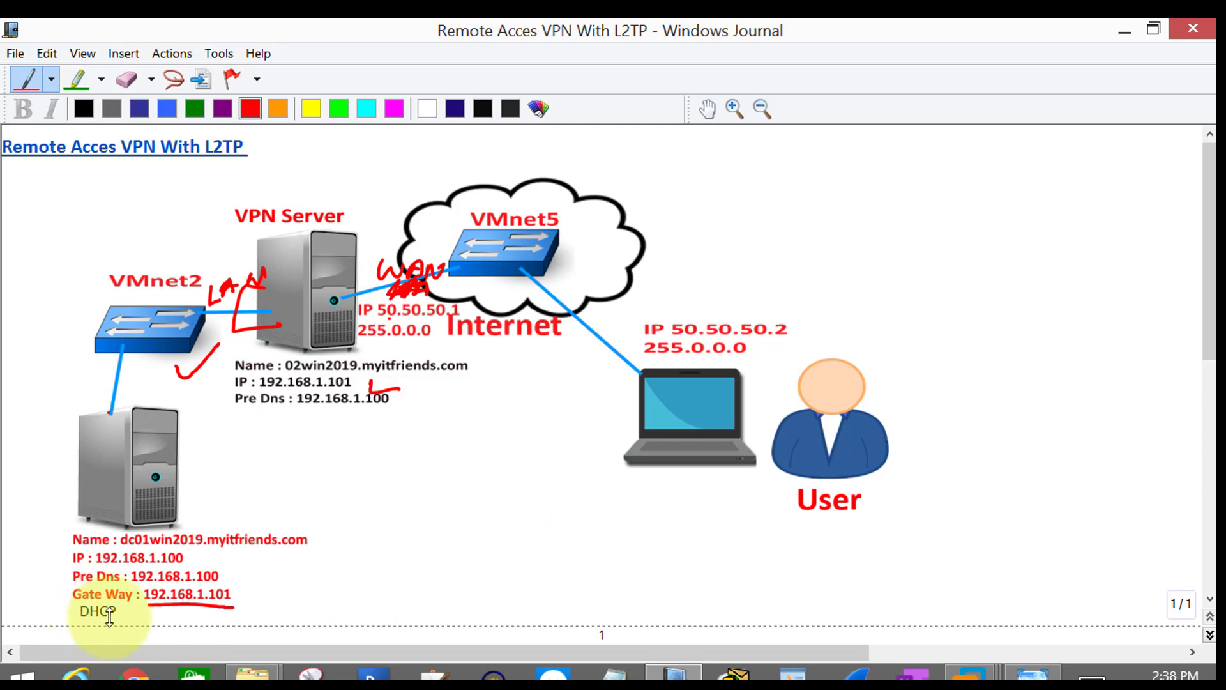
# Return to dc01win2019 and close the command prompt and Network Connections windows
pyautogui.moveTo(958, 656)
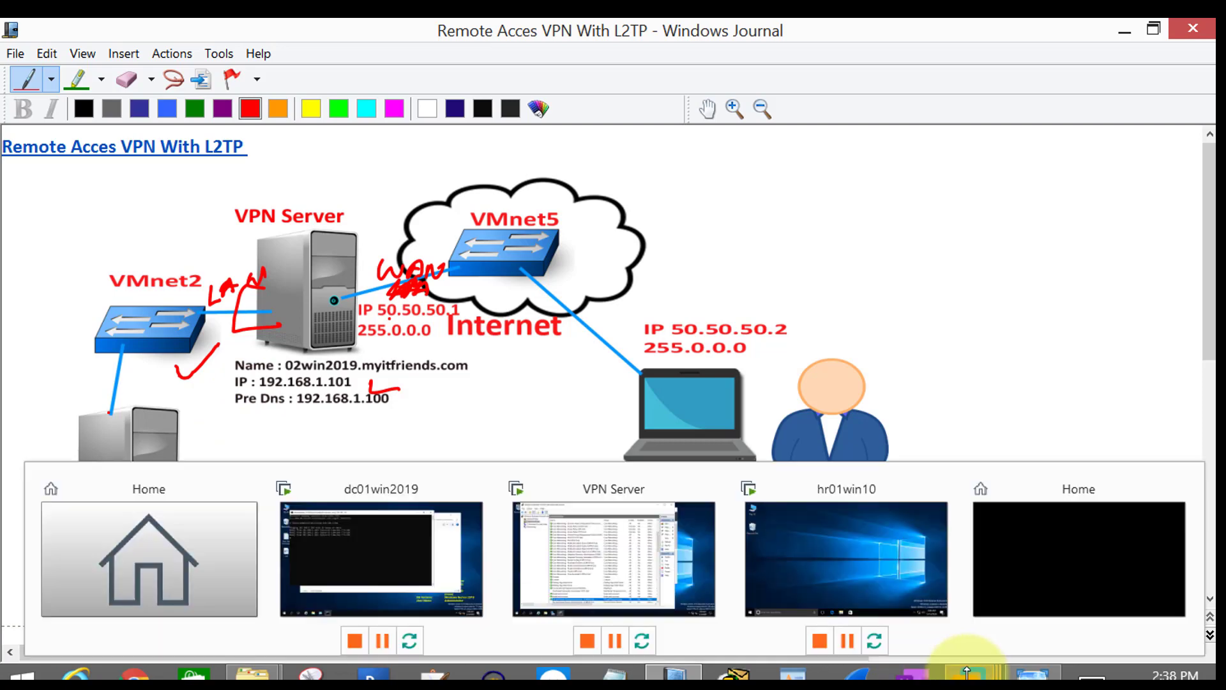
pyautogui.click(438, 540)
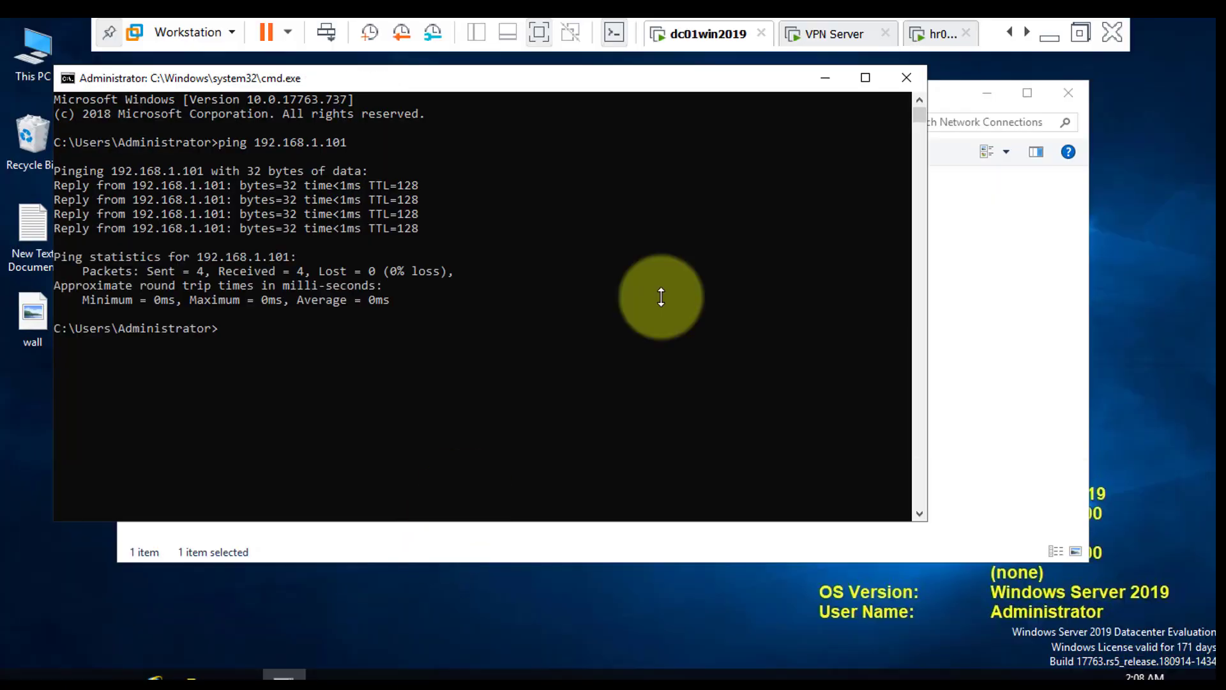
pyautogui.click(906, 77)
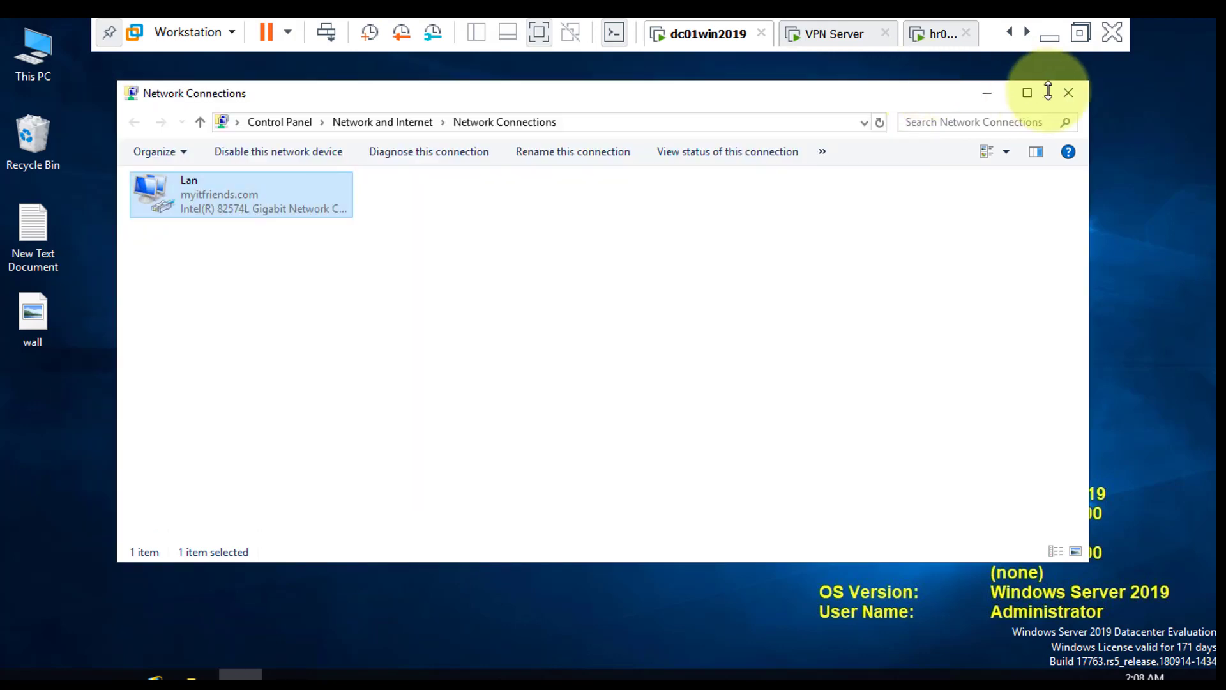
pyautogui.click(1063, 92)
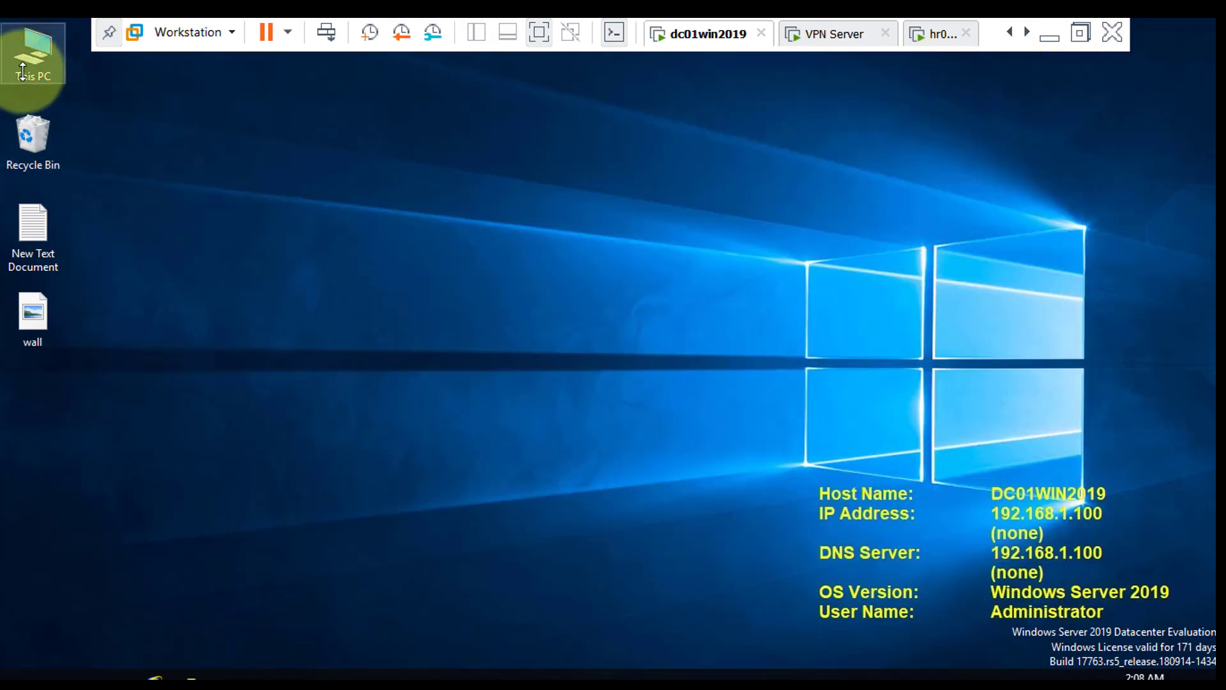
# Open Server Manager from This PC, maximize it, and close the leftover role-removal wizard
pyautogui.rightClick(22, 72)
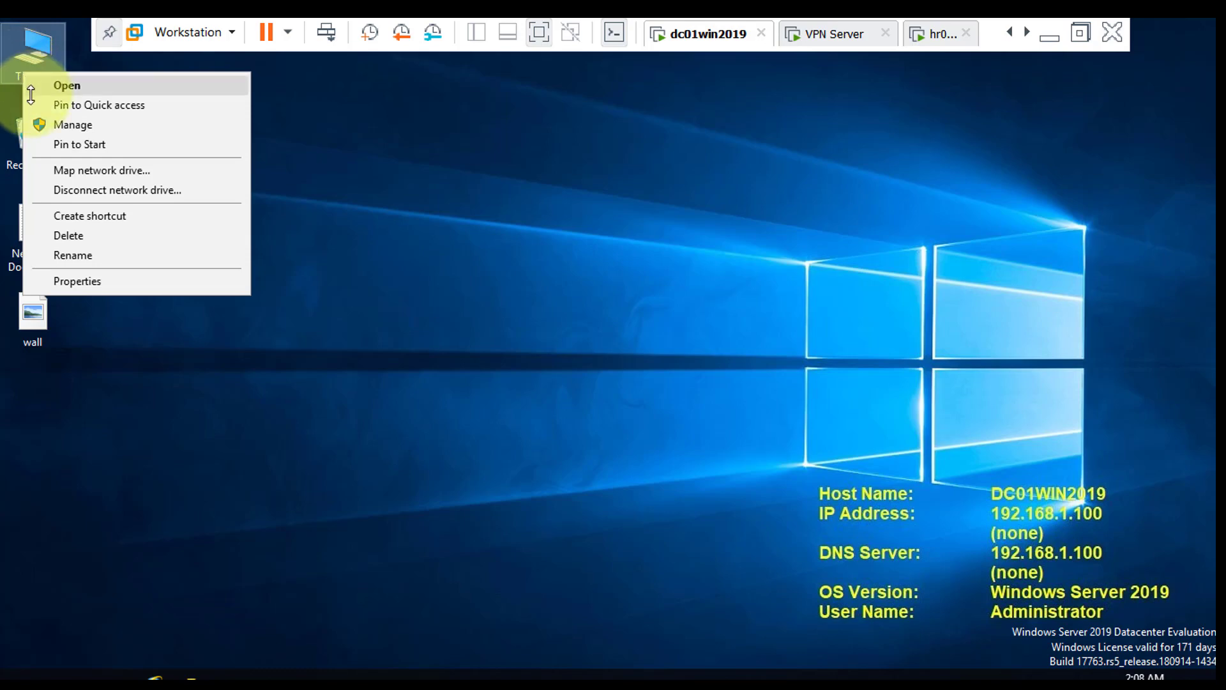
pyautogui.click(41, 124)
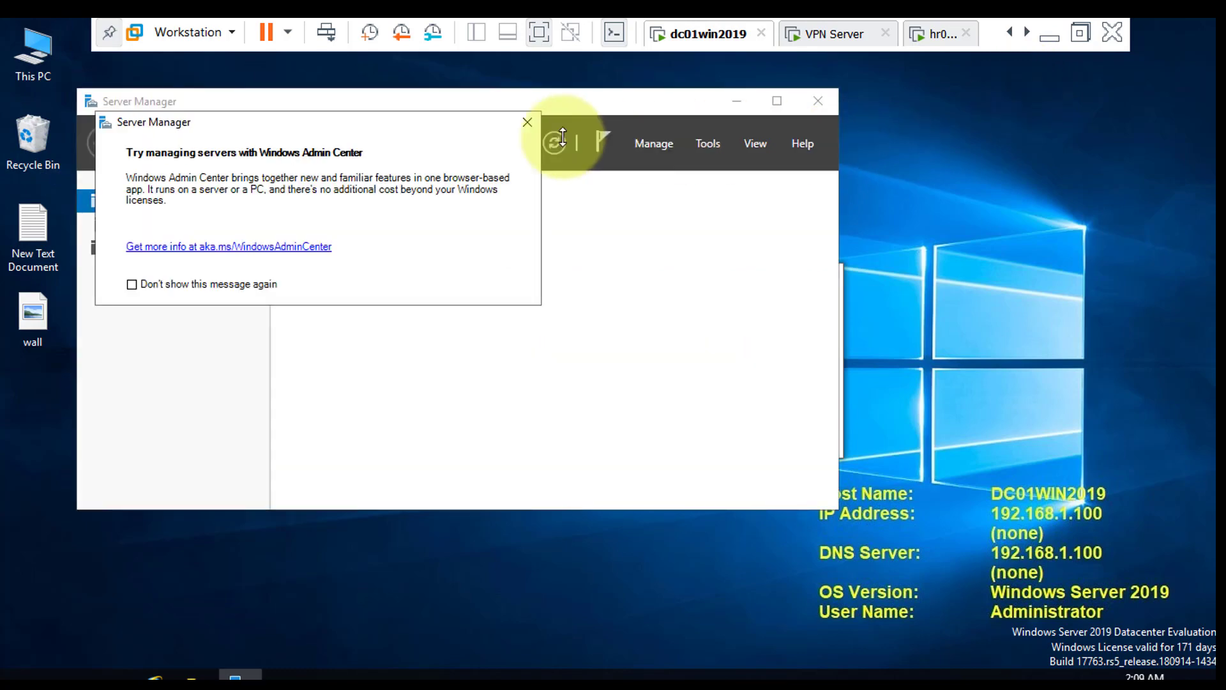
pyautogui.click(520, 121)
pyautogui.click(776, 101)
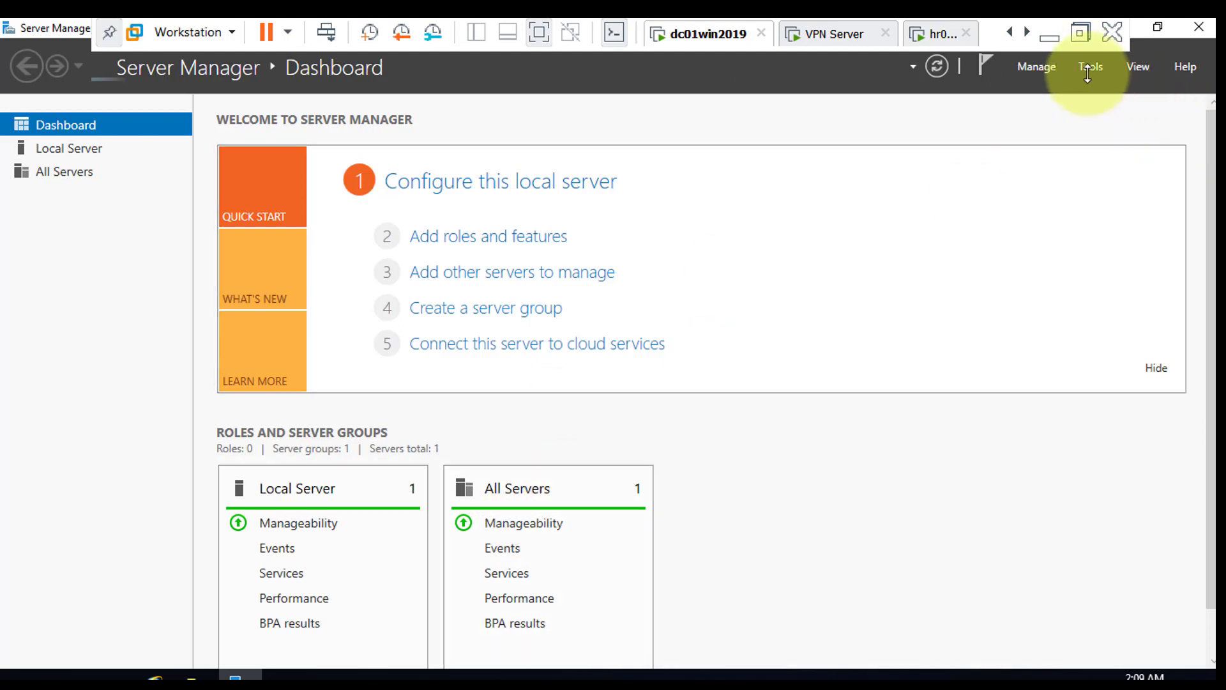
pyautogui.click(1088, 68)
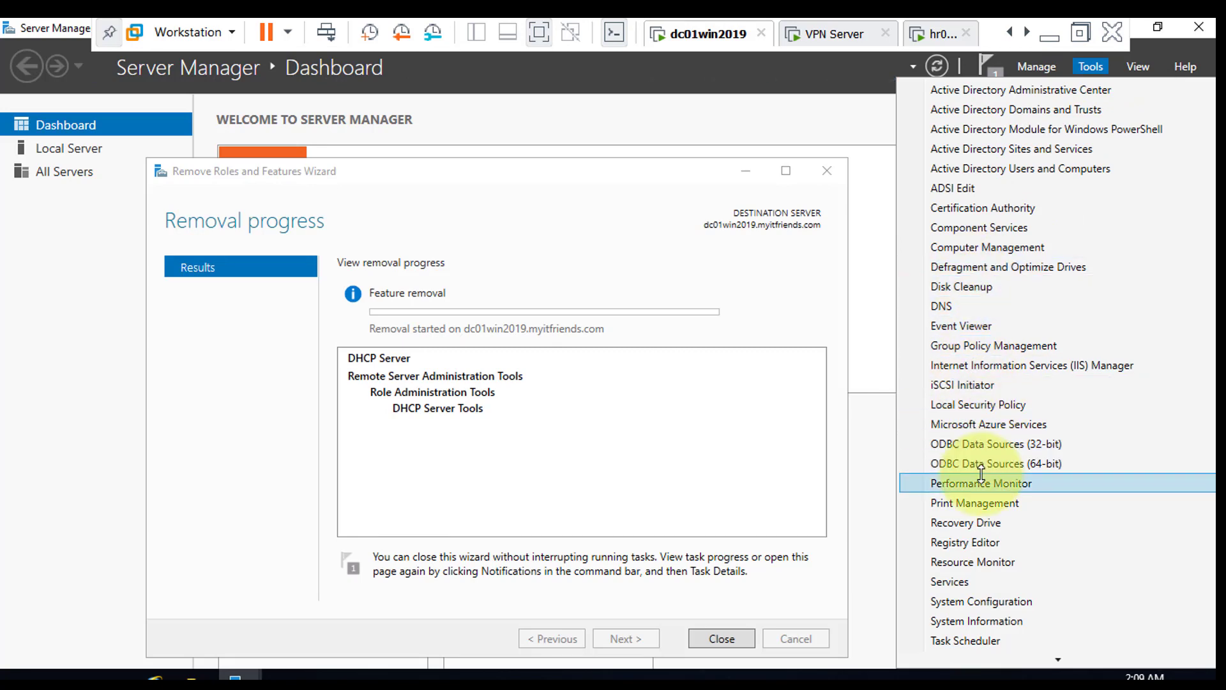
pyautogui.click(823, 172)
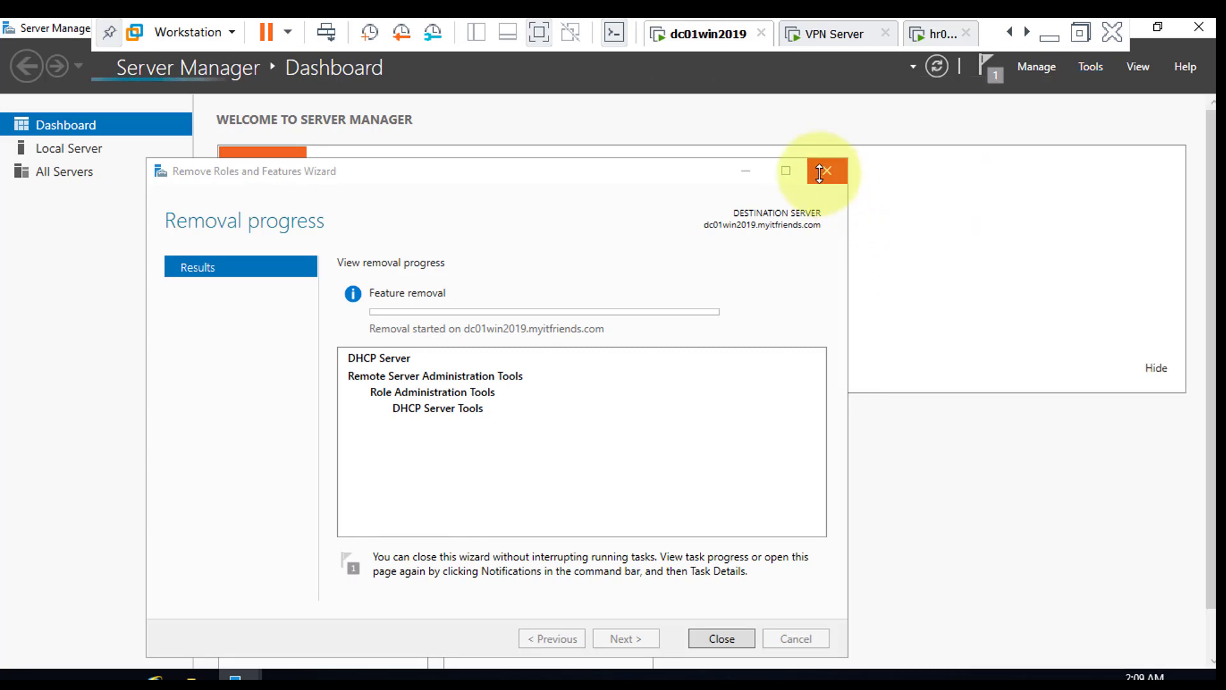
pyautogui.click(820, 172)
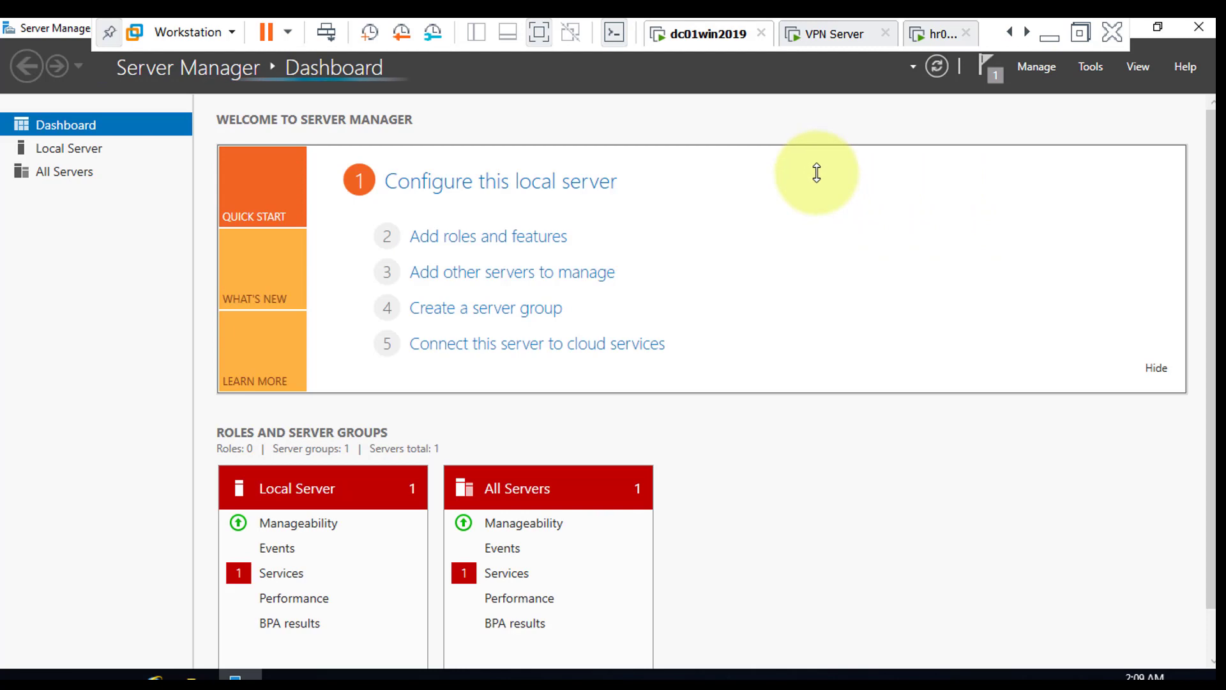
pyautogui.click(1037, 68)
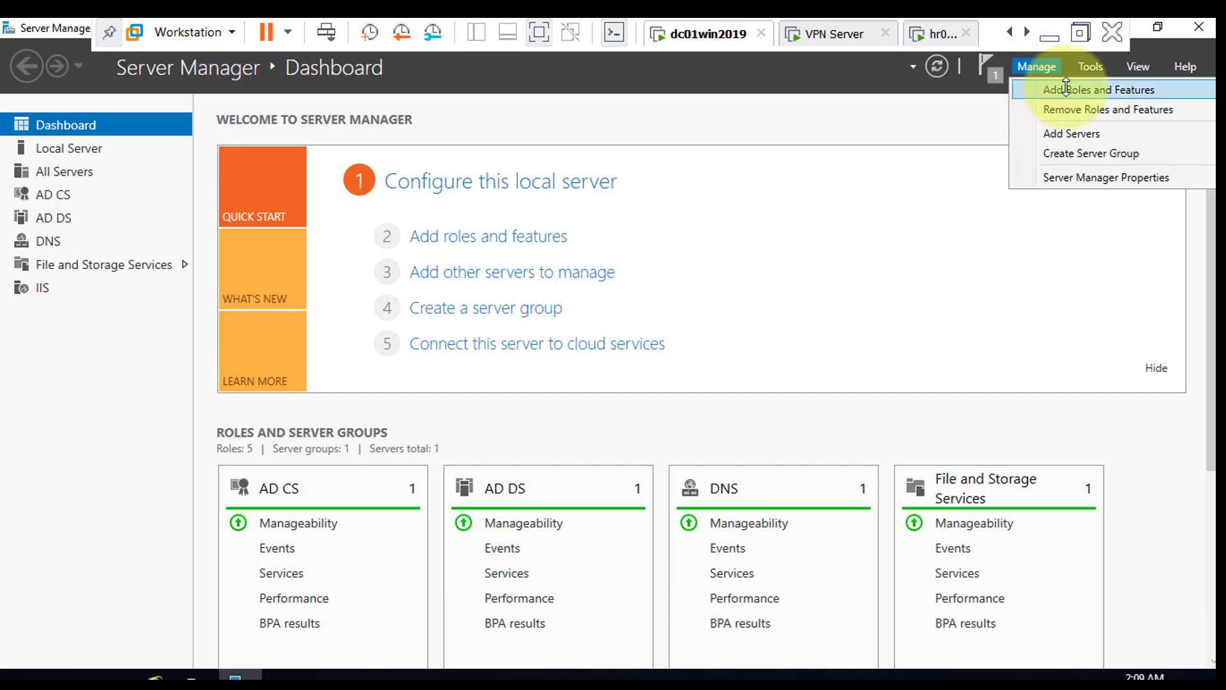
# Run a role-based install on the local server, selecting DHCP Server with its management tools
pyautogui.click(1065, 89)
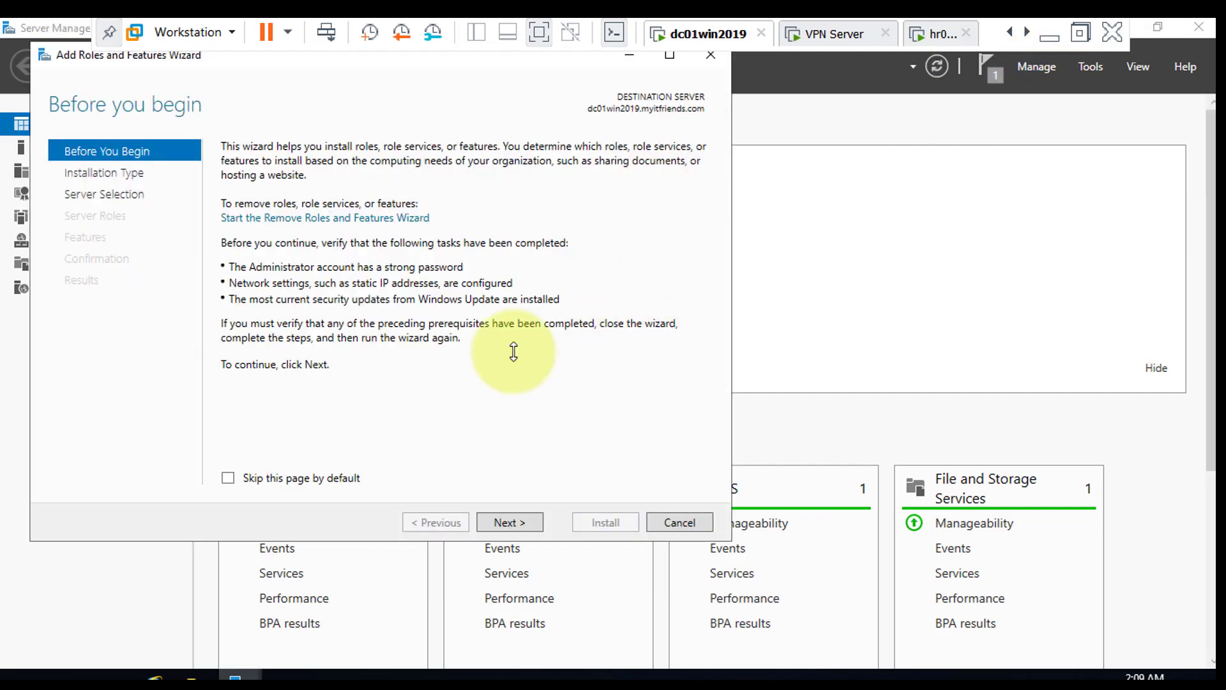
pyautogui.click(503, 518)
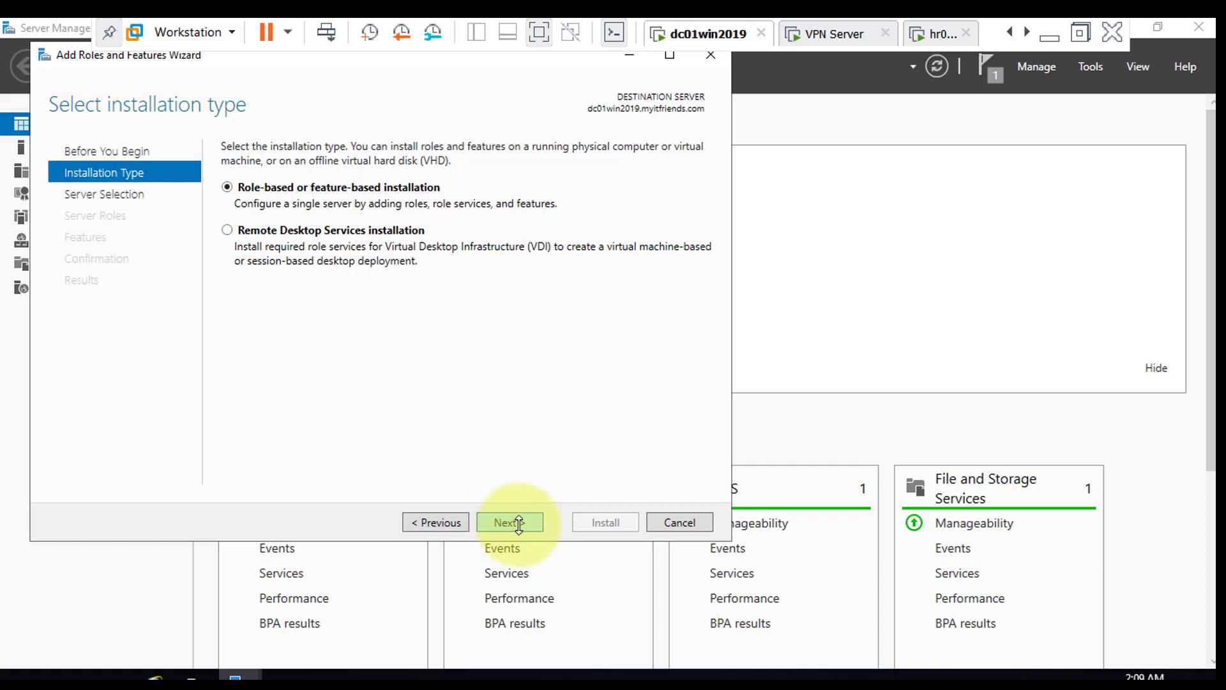
pyautogui.click(518, 524)
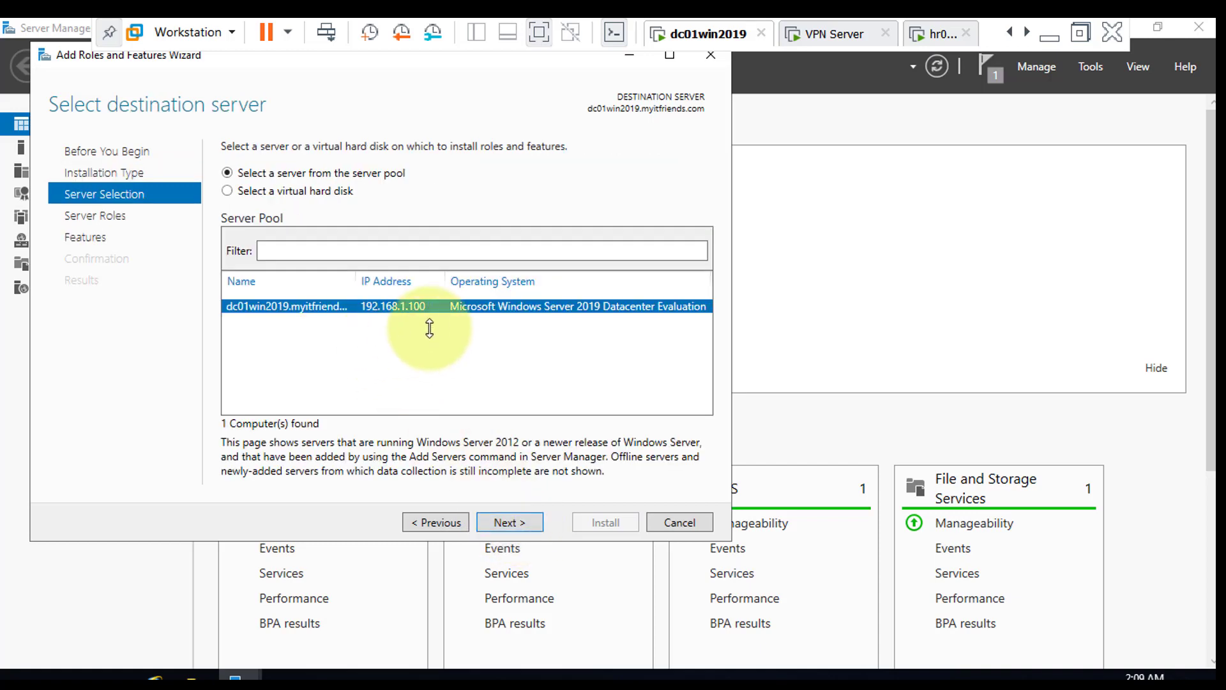
pyautogui.click(512, 521)
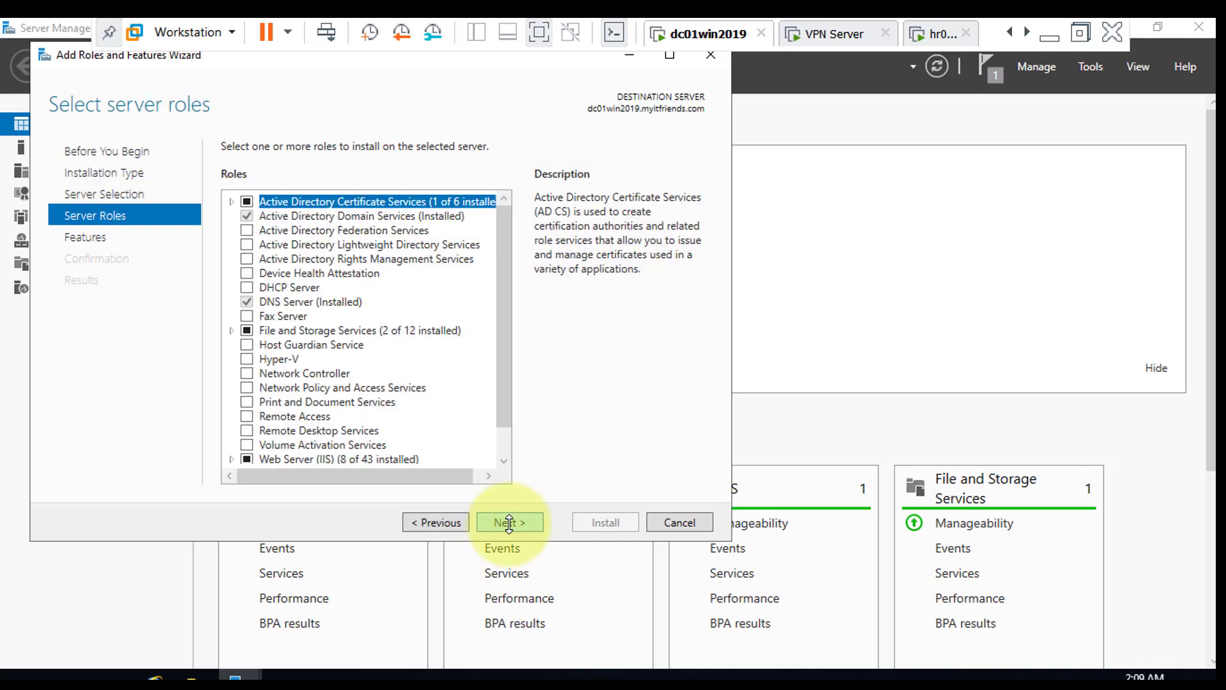
pyautogui.click(245, 288)
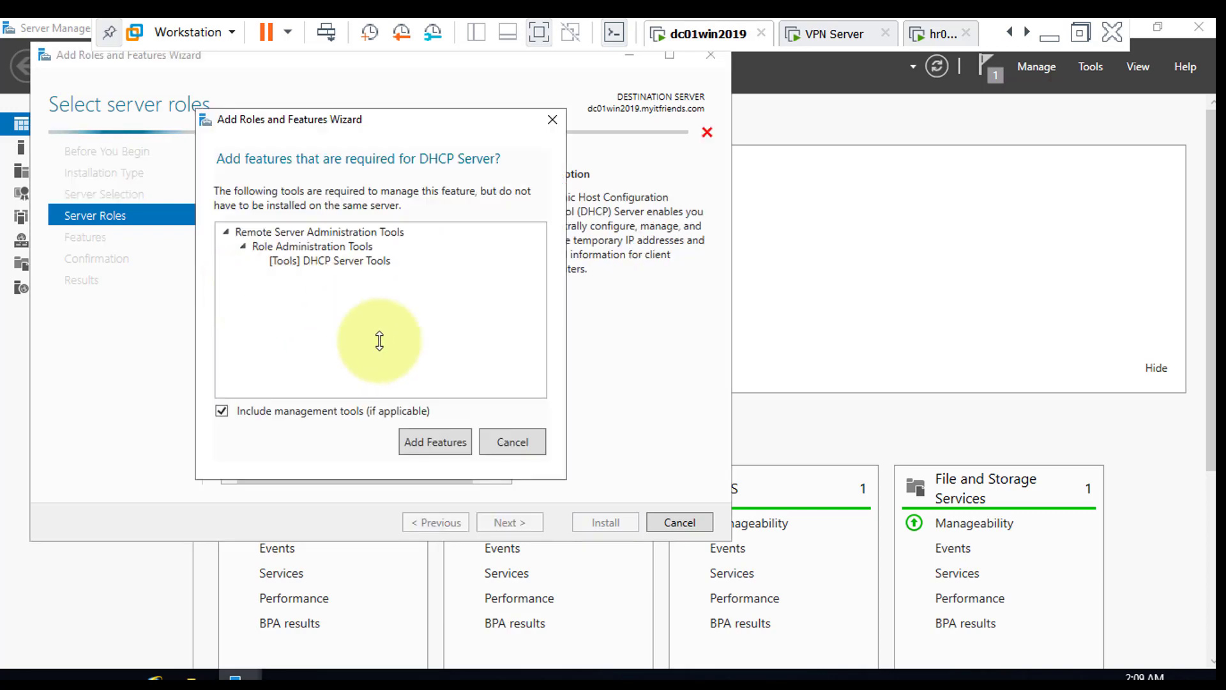
pyautogui.click(432, 447)
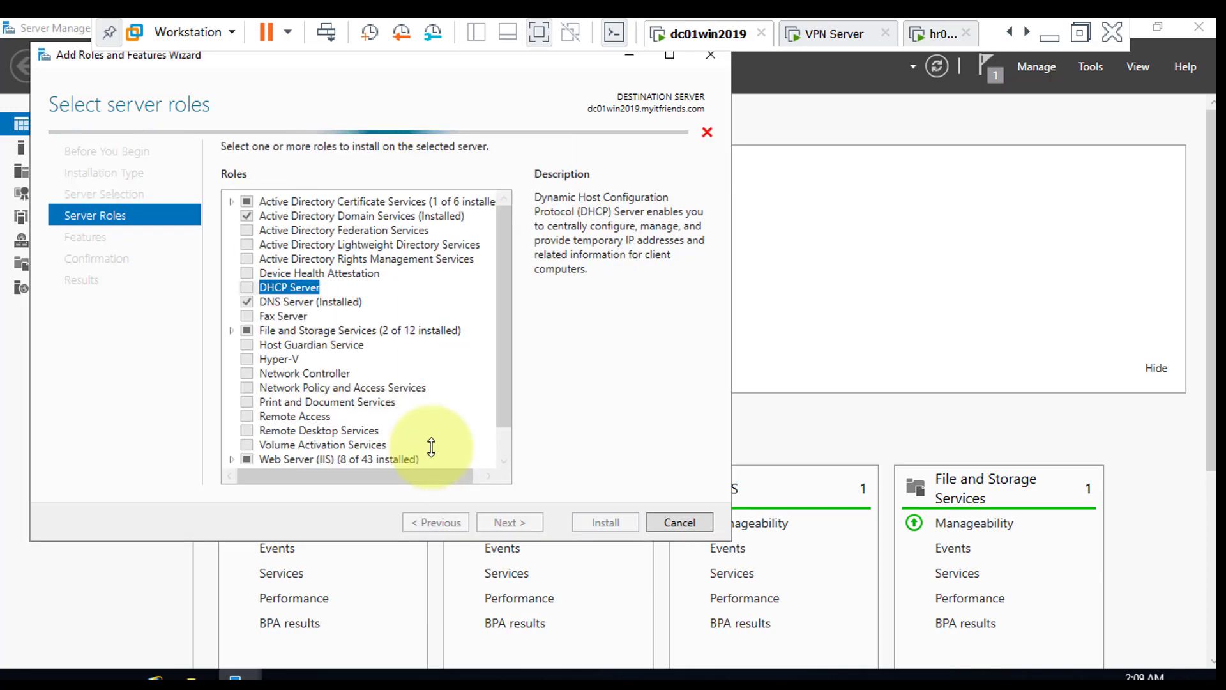
# Skip extra features, allow automatic restart, and start the DHCP Server installation
pyautogui.click(512, 523)
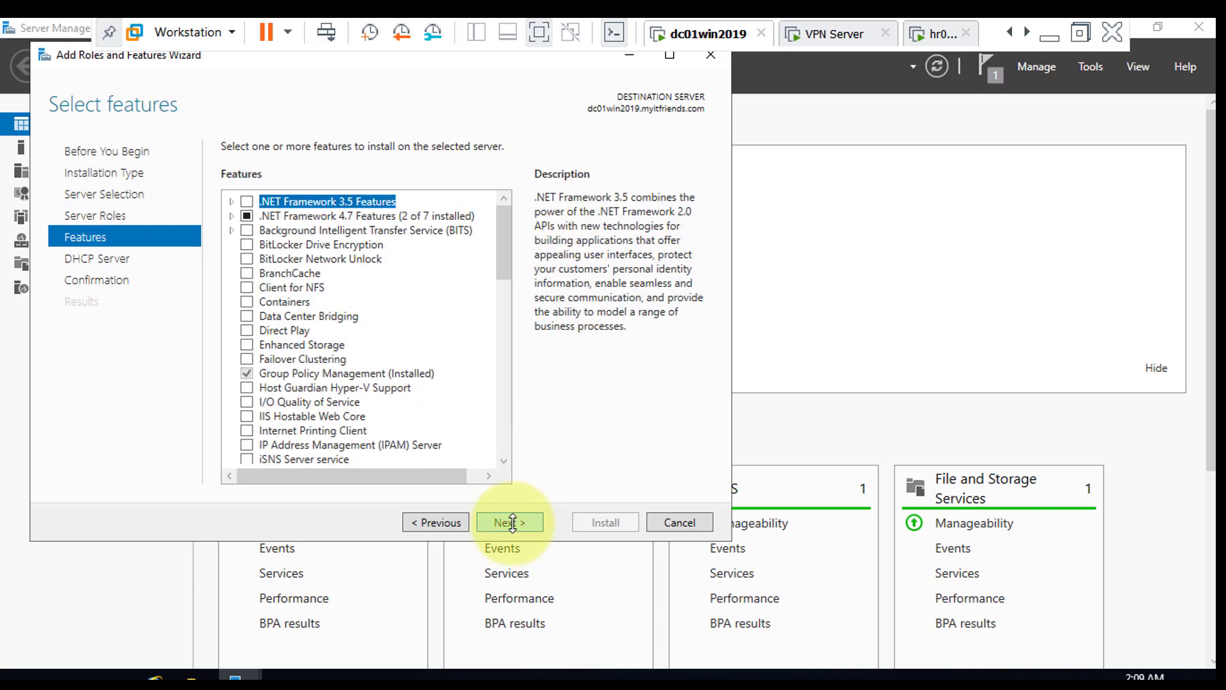
pyautogui.click(512, 523)
pyautogui.click(513, 523)
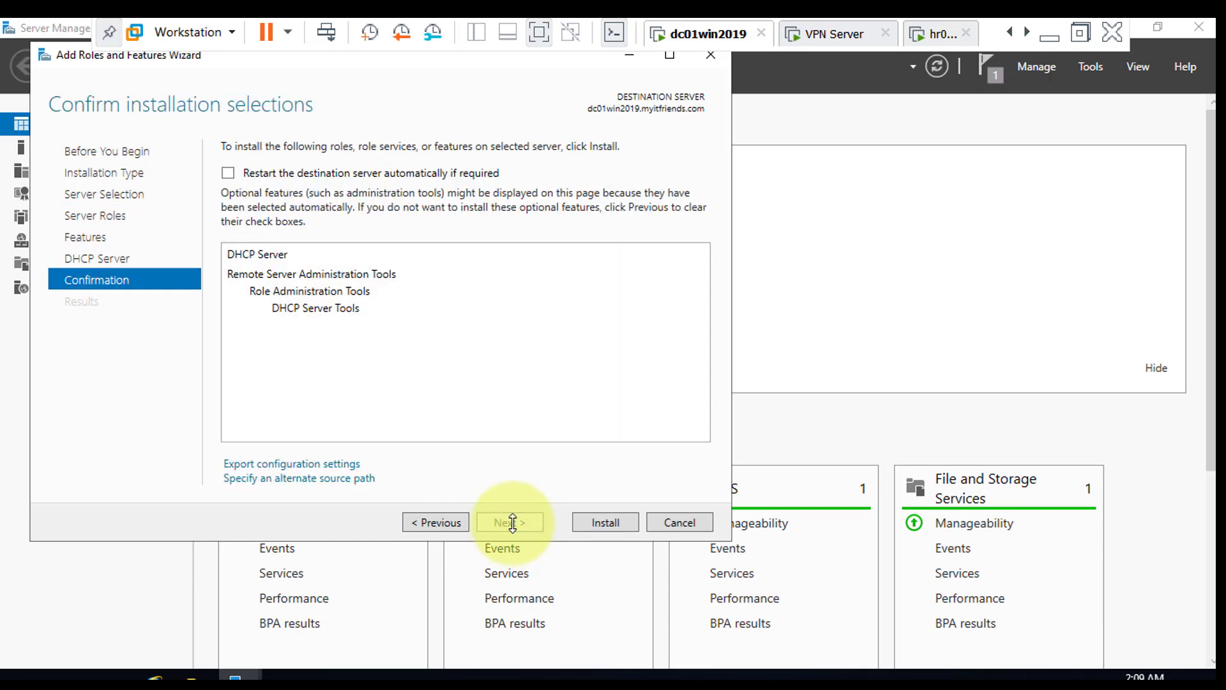
pyautogui.click(237, 171)
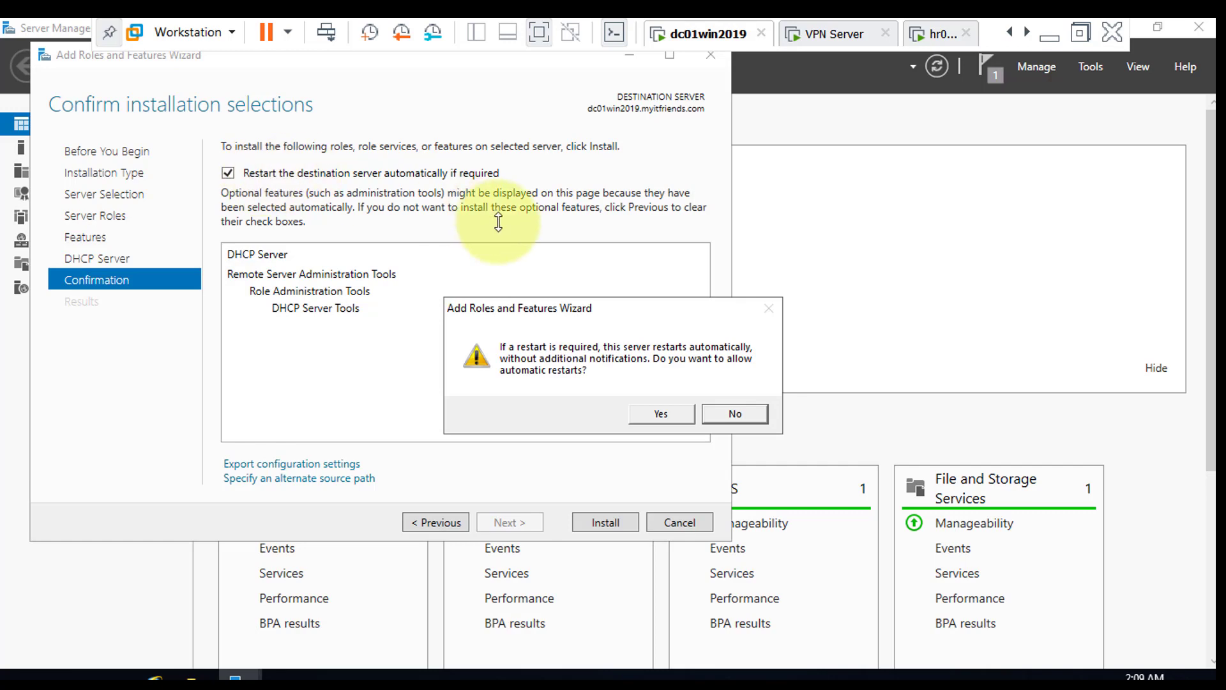
pyautogui.click(650, 415)
pyautogui.click(623, 522)
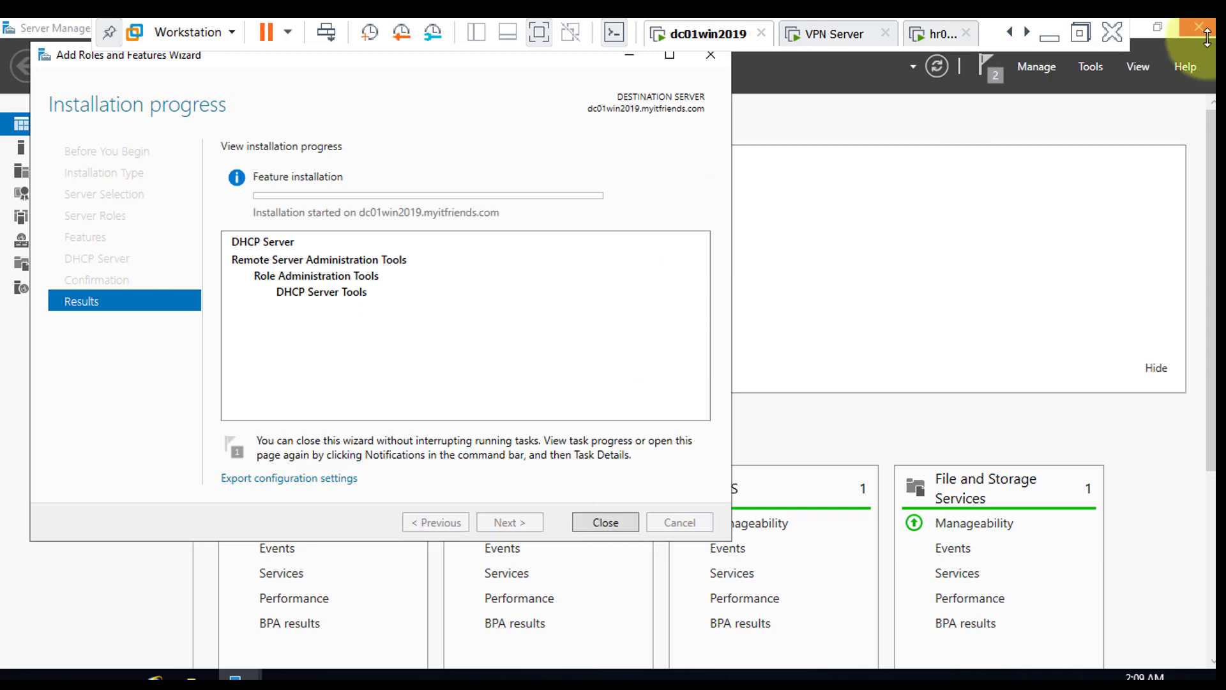
pyautogui.click(1081, 30)
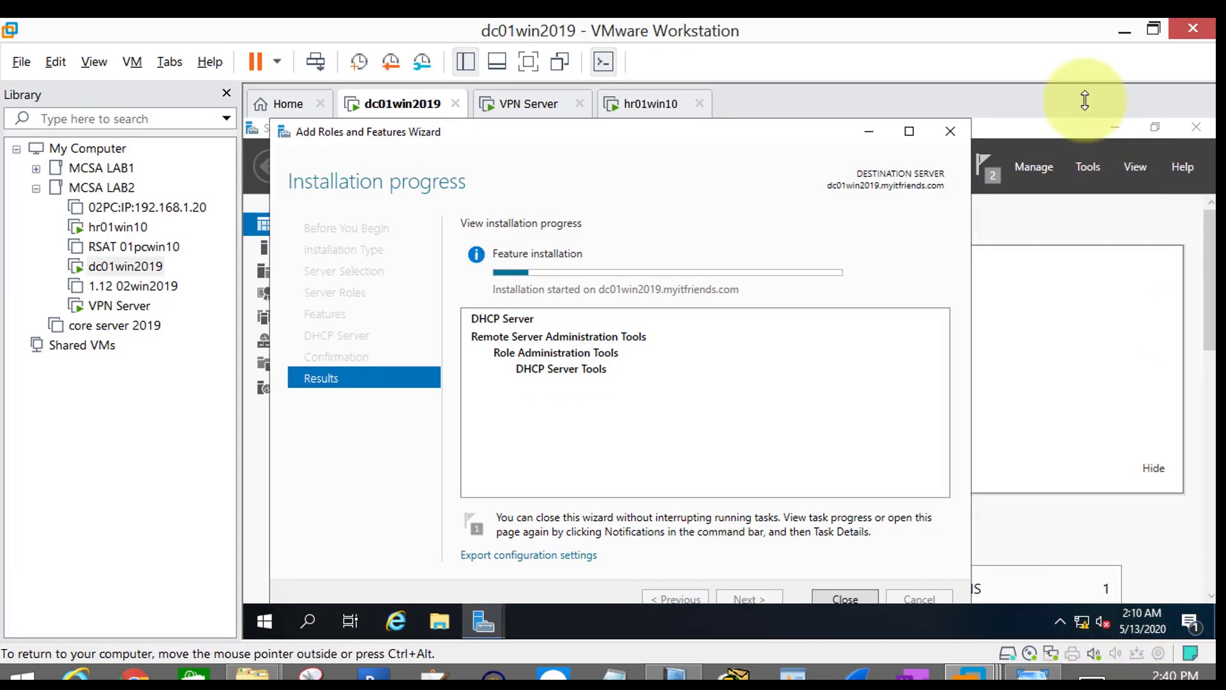
# Commit the DHCP post-install configuration to create its security groups, then close both wizards
pyautogui.click(1153, 28)
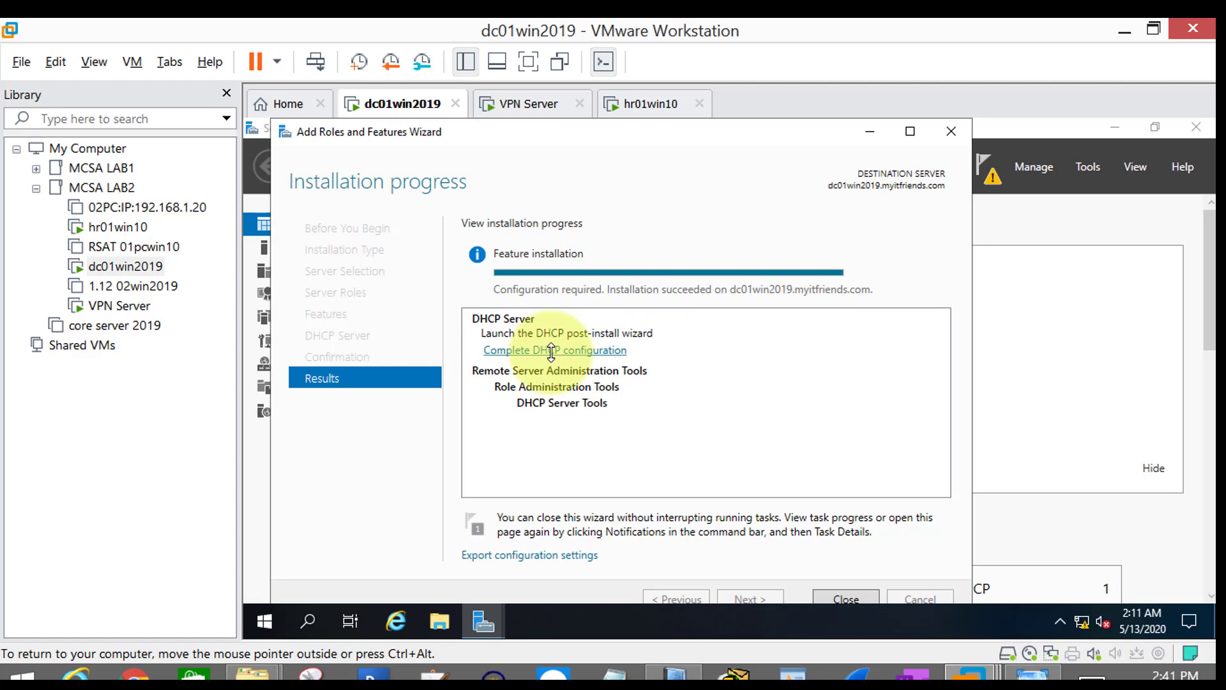
pyautogui.click(550, 350)
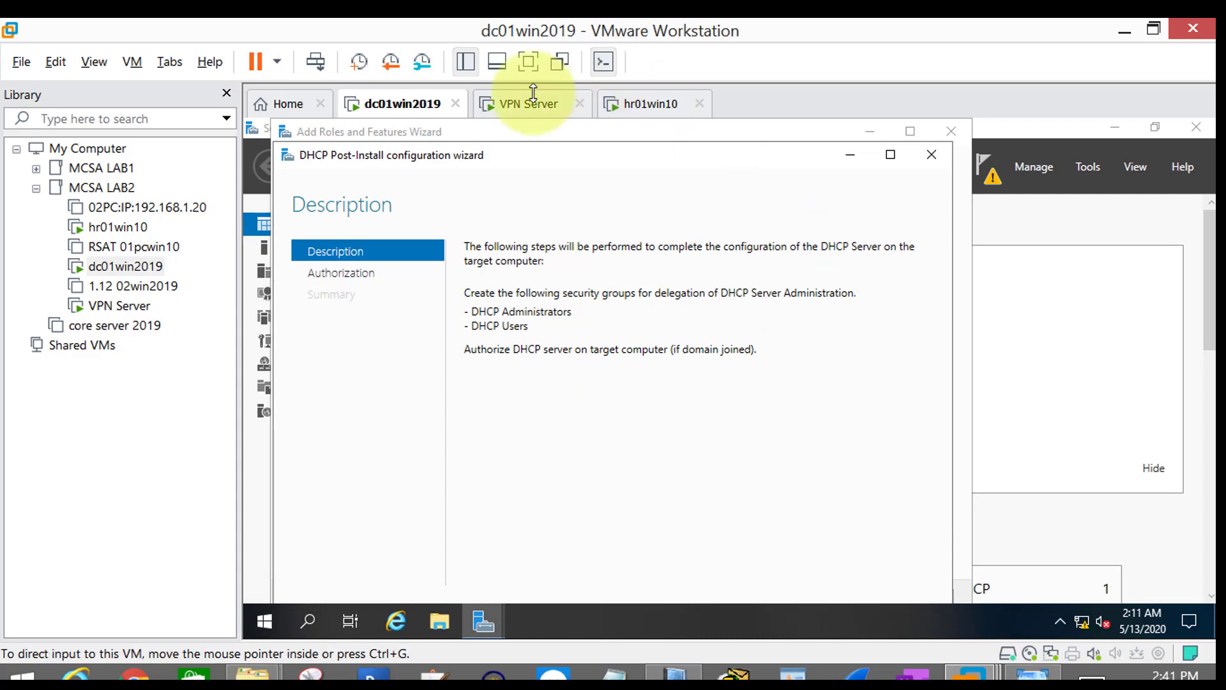
pyautogui.click(528, 61)
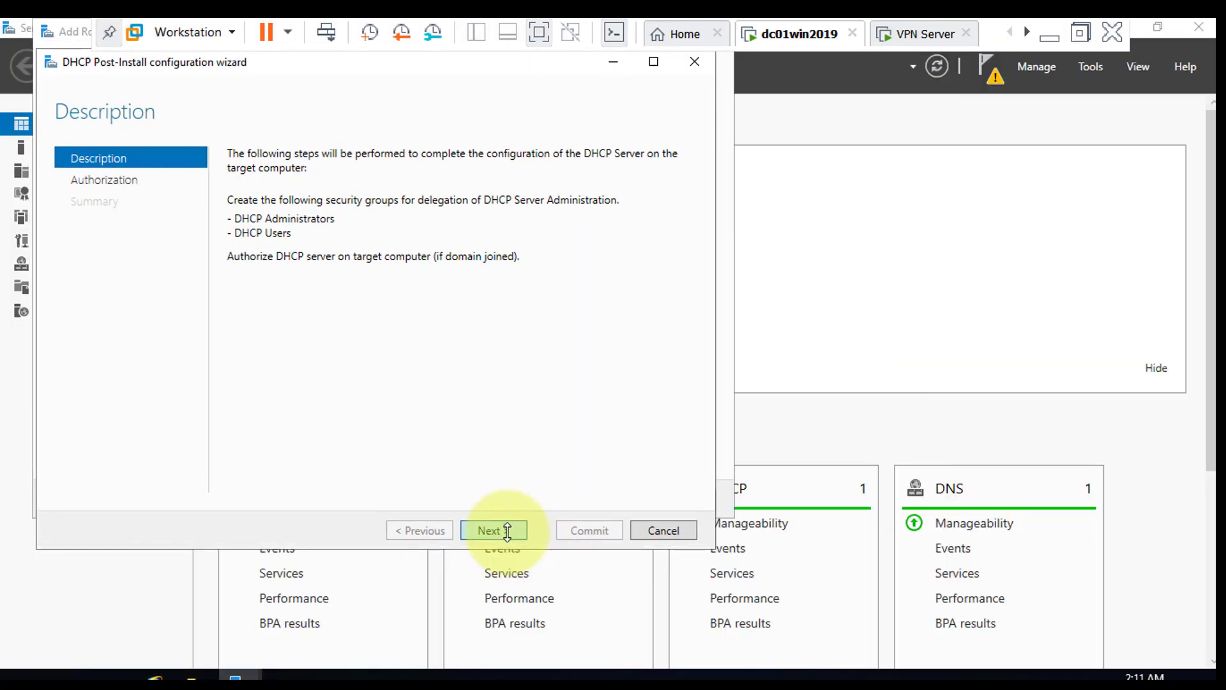
pyautogui.click(507, 530)
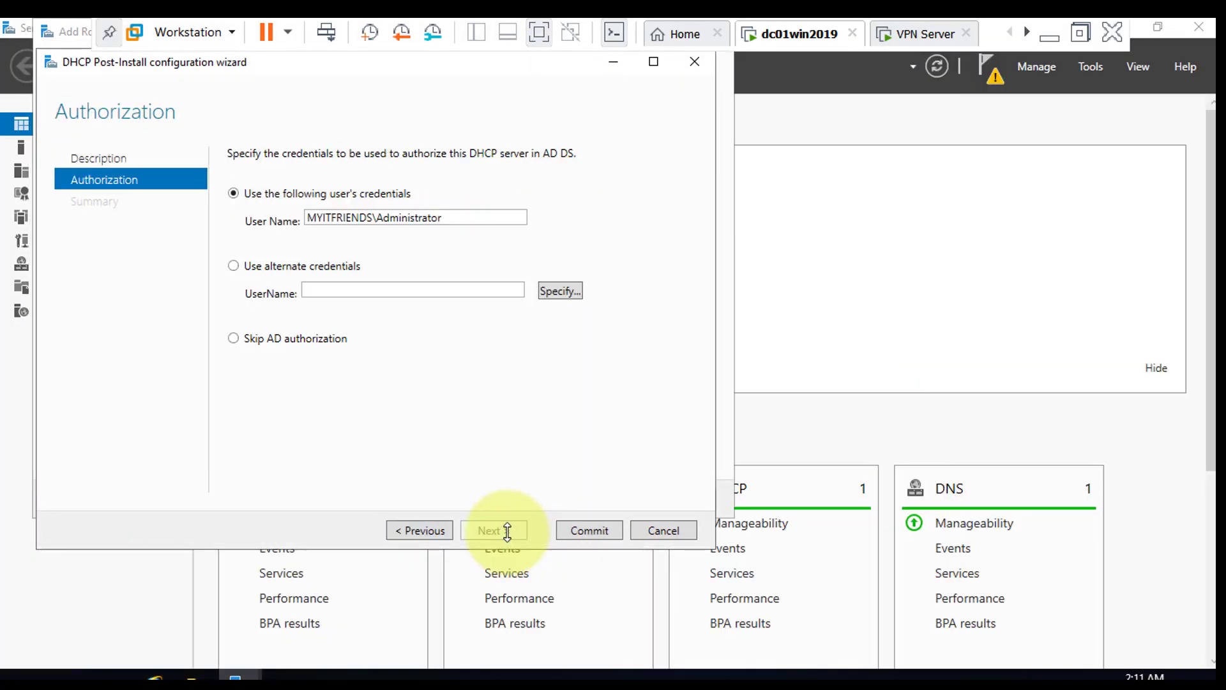
pyautogui.click(590, 531)
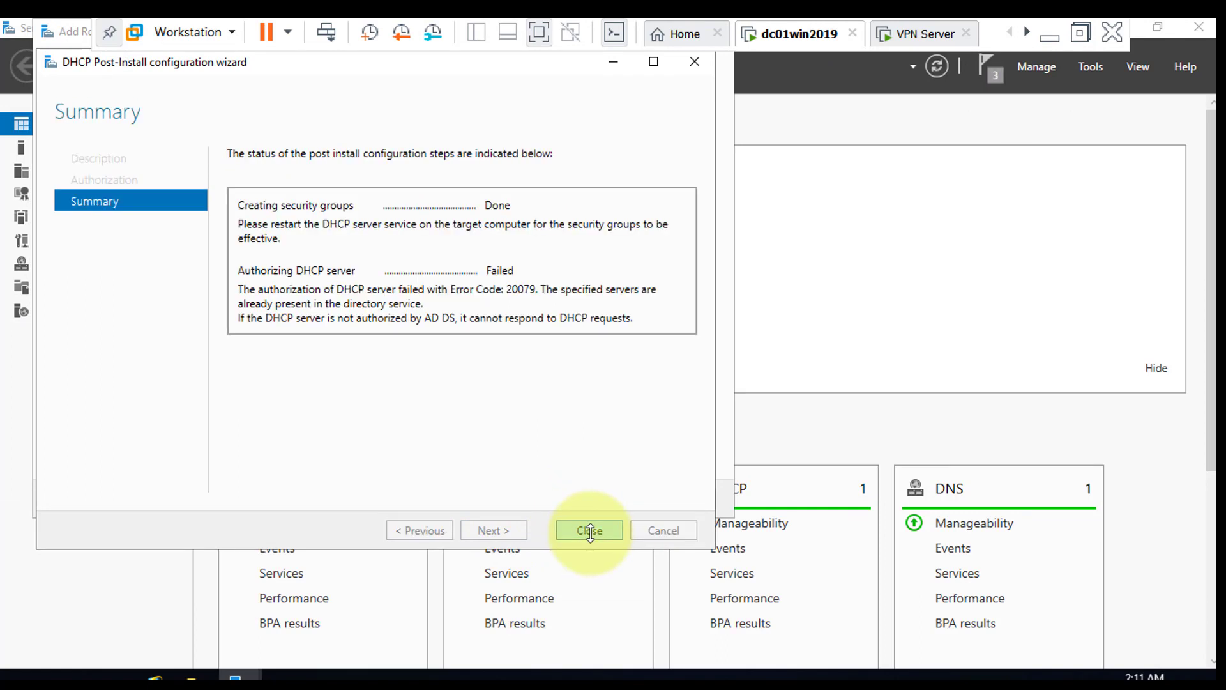
pyautogui.click(590, 531)
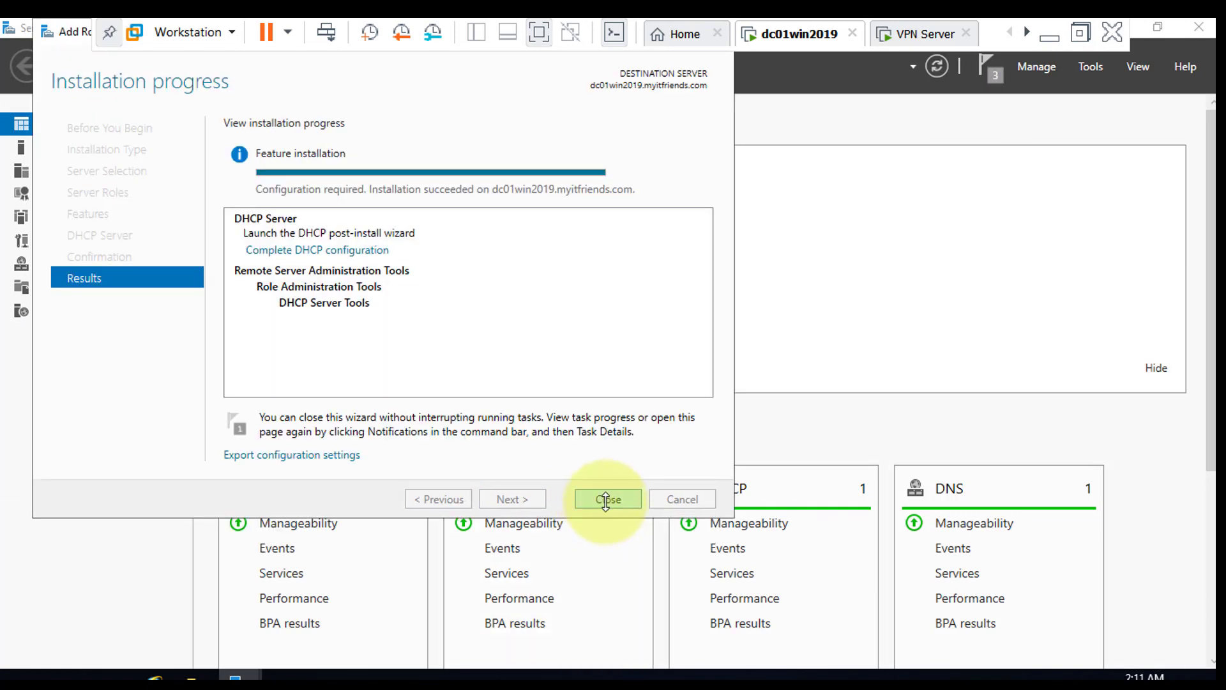
pyautogui.click(607, 499)
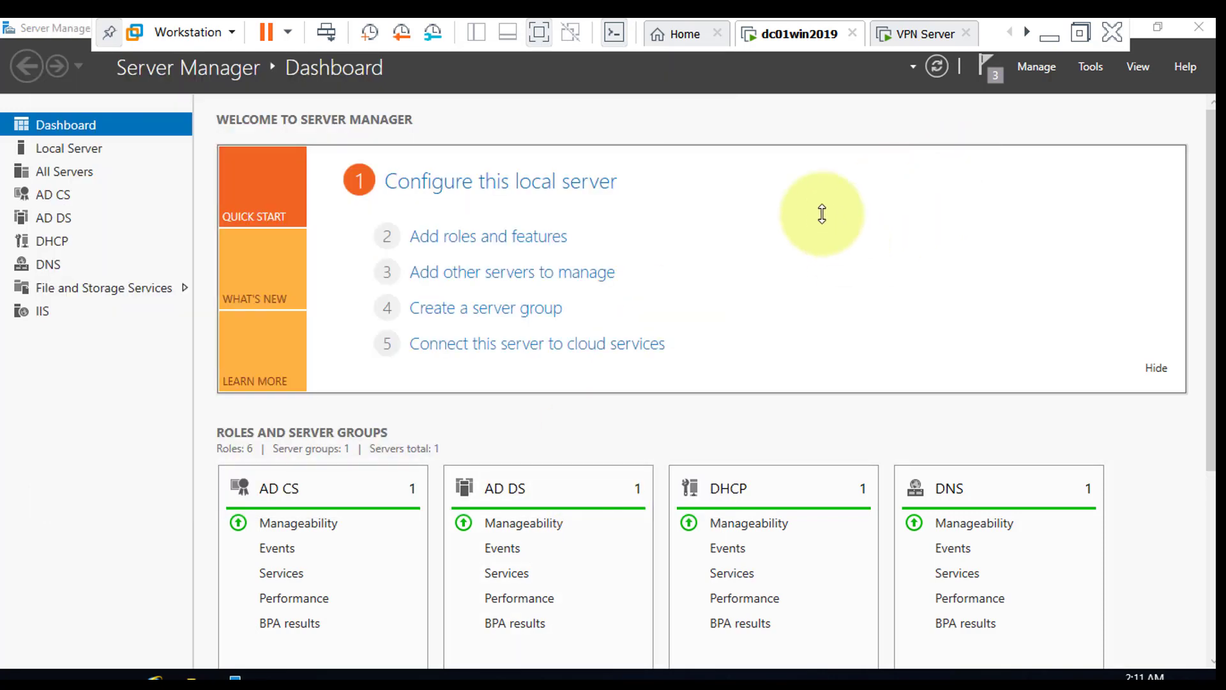
# Open Tools > DHCP maximized, widen the tree, and expand IPv4 to the 192.168.1.0 scope
pyautogui.click(938, 66)
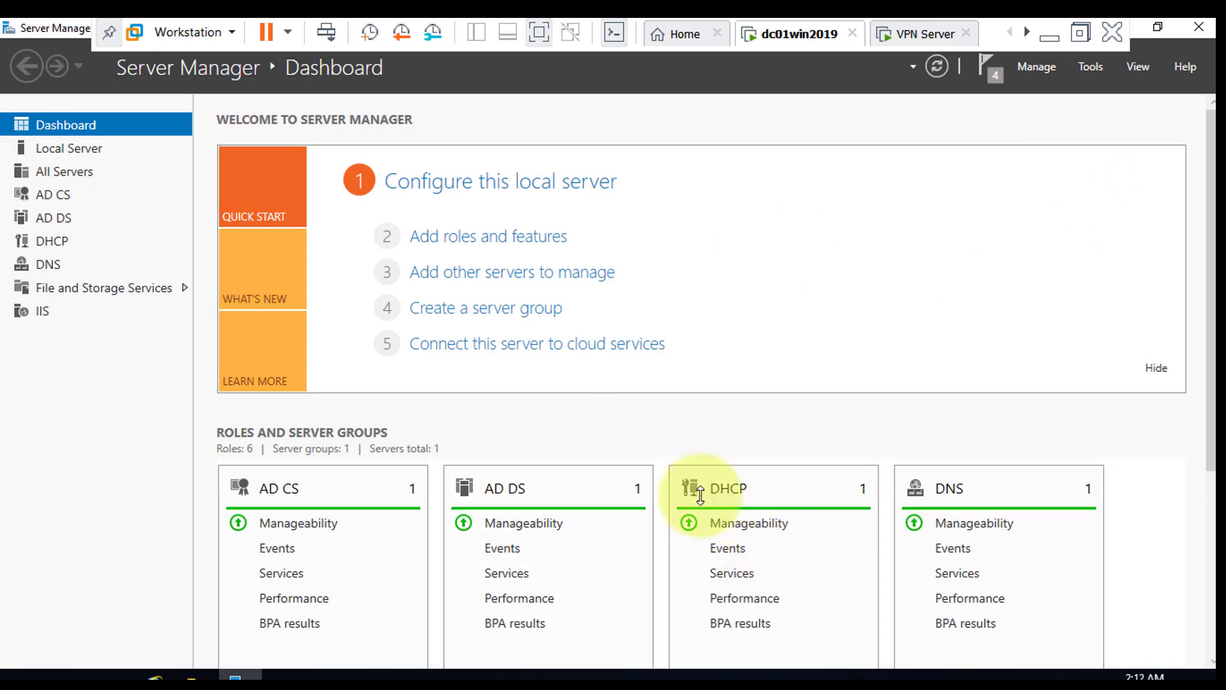
pyautogui.click(1085, 68)
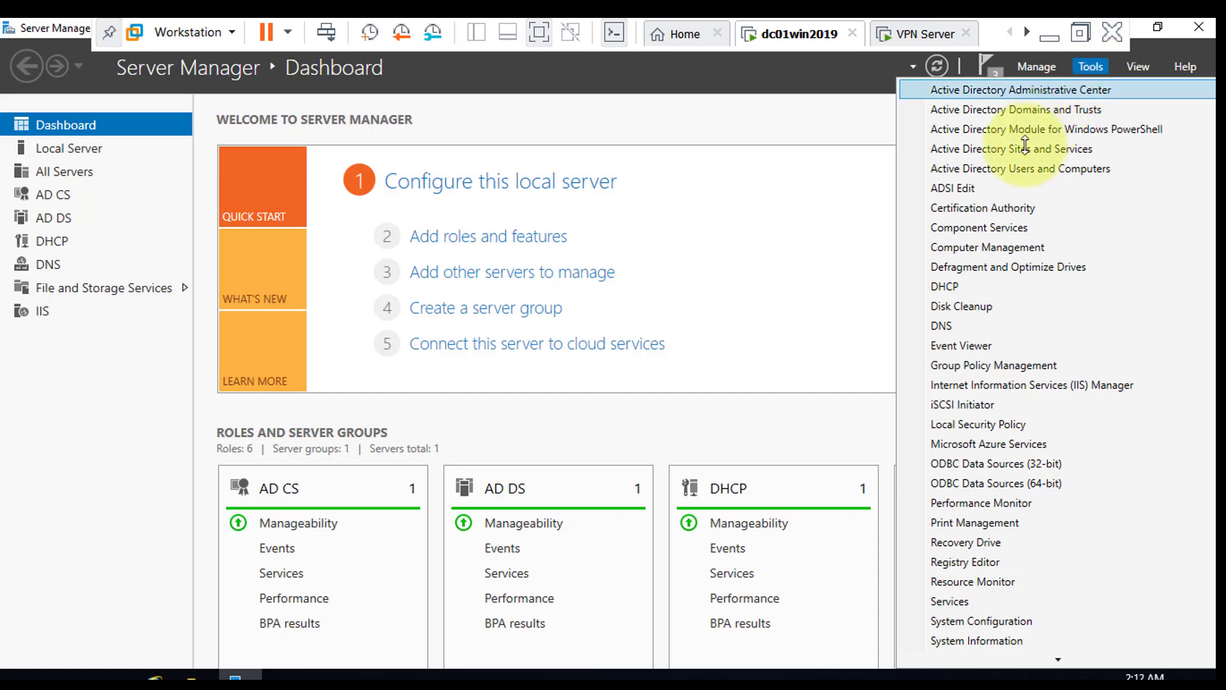
pyautogui.click(961, 287)
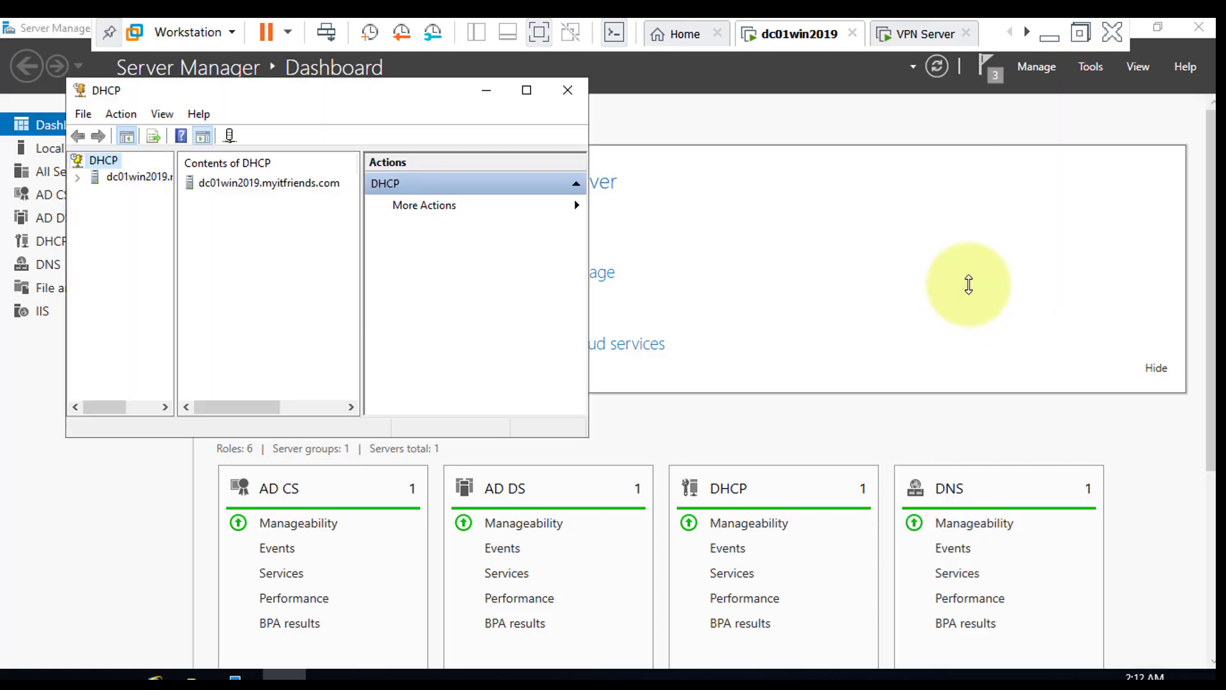
pyautogui.click(528, 91)
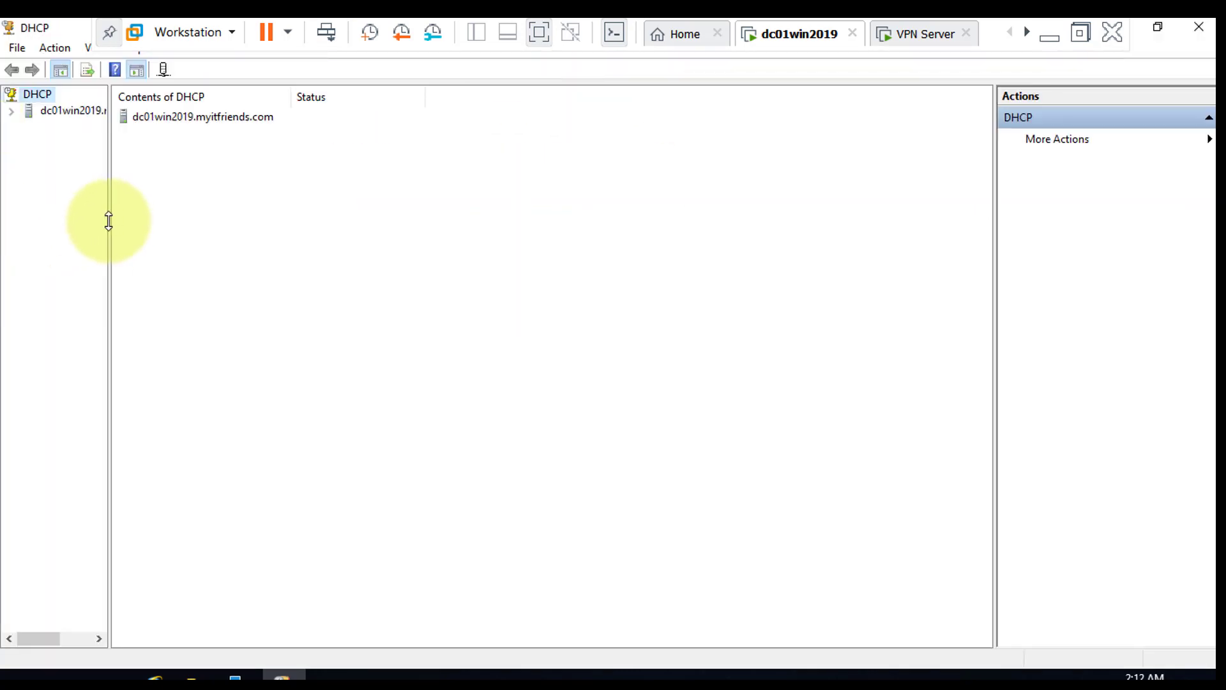
pyautogui.moveTo(109, 221); pyautogui.dragTo(223, 224)
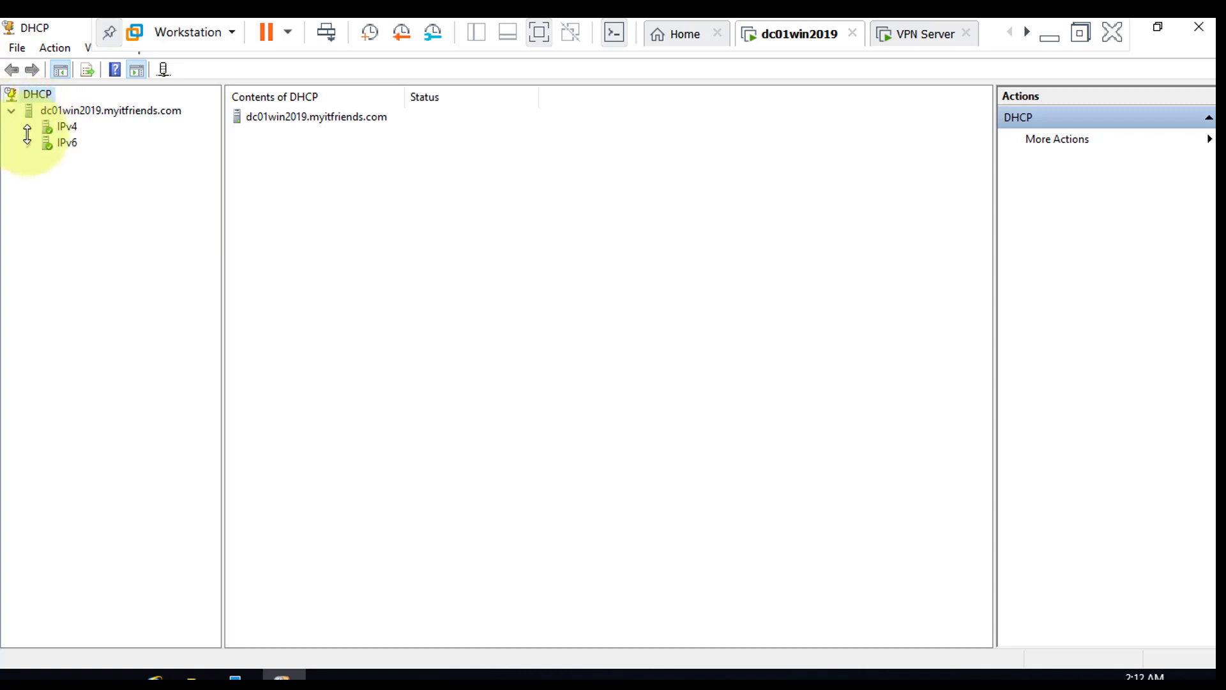
pyautogui.click(29, 127)
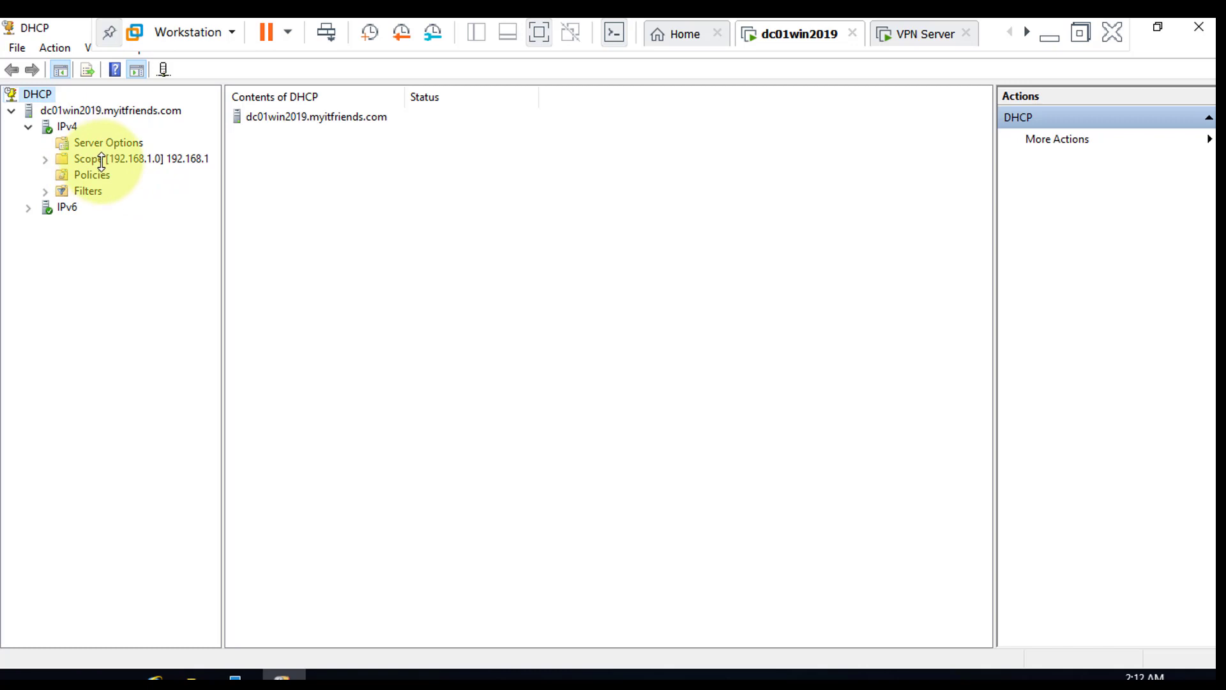
pyautogui.moveTo(223, 157); pyautogui.dragTo(334, 156)
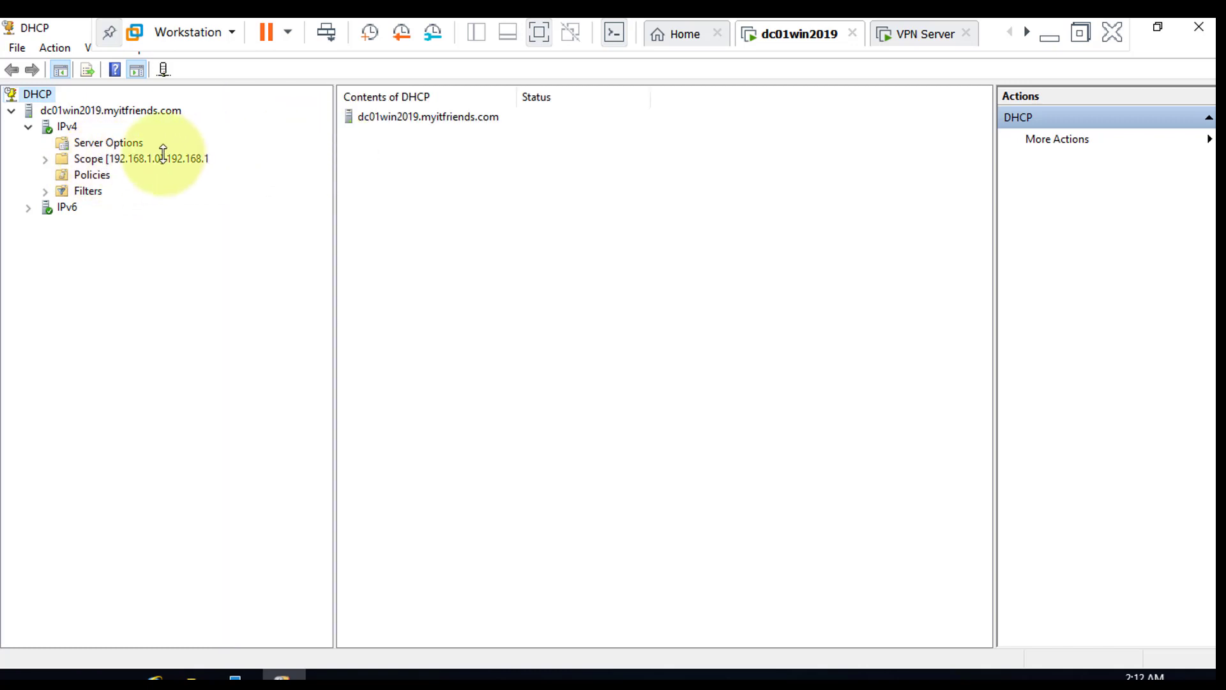
pyautogui.rightClick(143, 158)
# Delete the old 192.168.1.0 scope, confirming both warnings
pyautogui.click(188, 298)
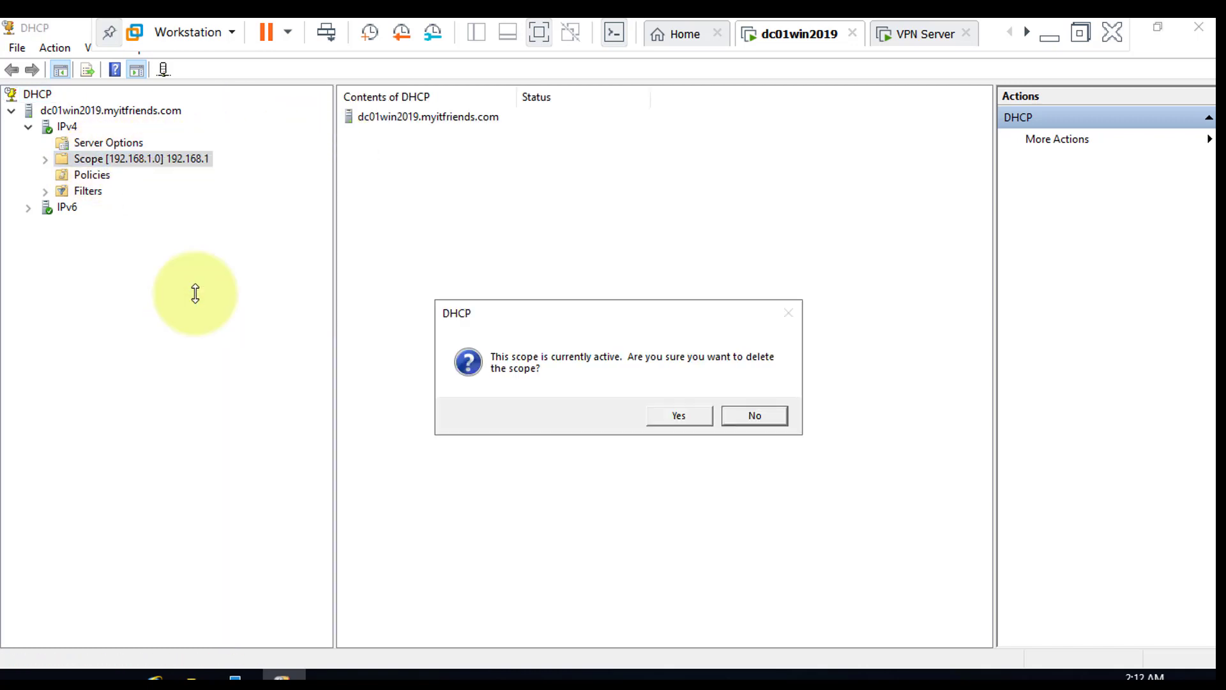
pyautogui.click(679, 413)
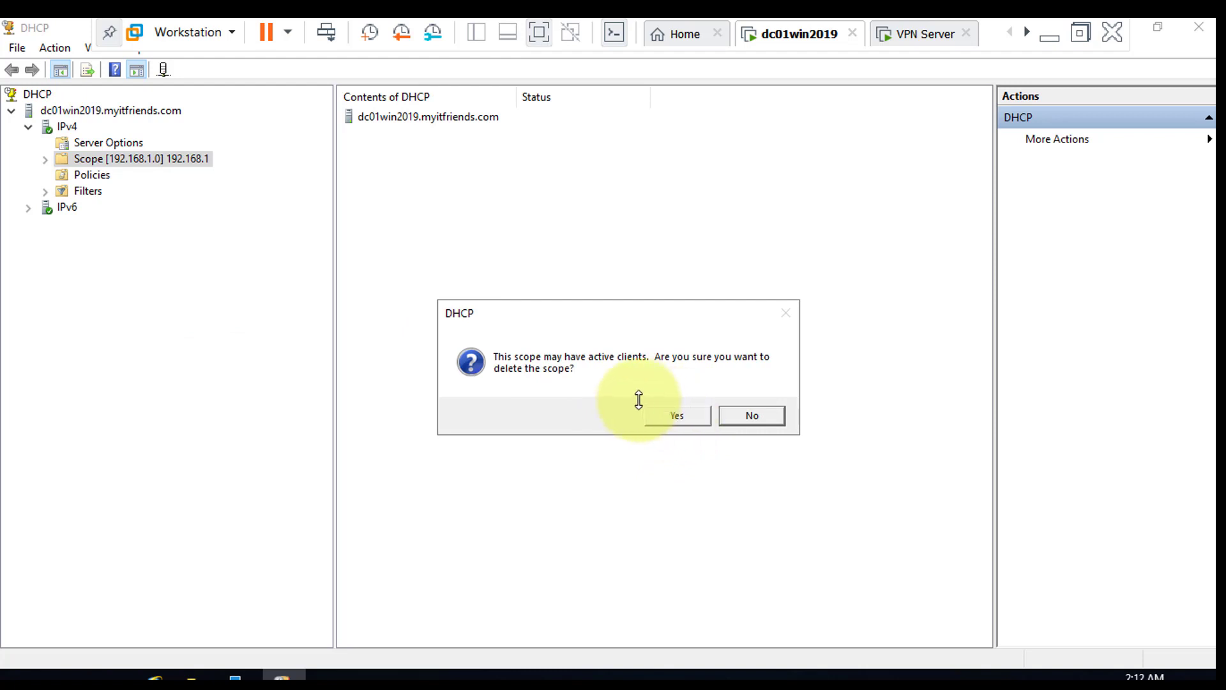
pyautogui.click(678, 416)
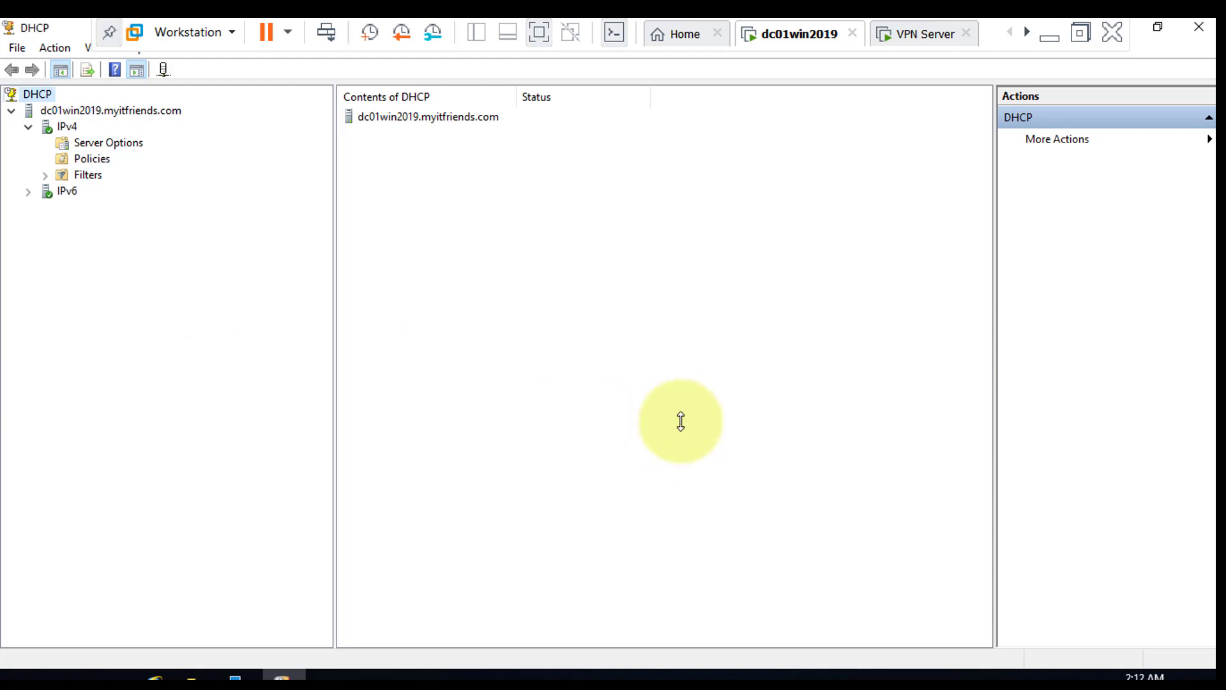
# Start a new IPv4 scope named 'dhcp remote' and begin entering its address range
pyautogui.rightClick(64, 126)
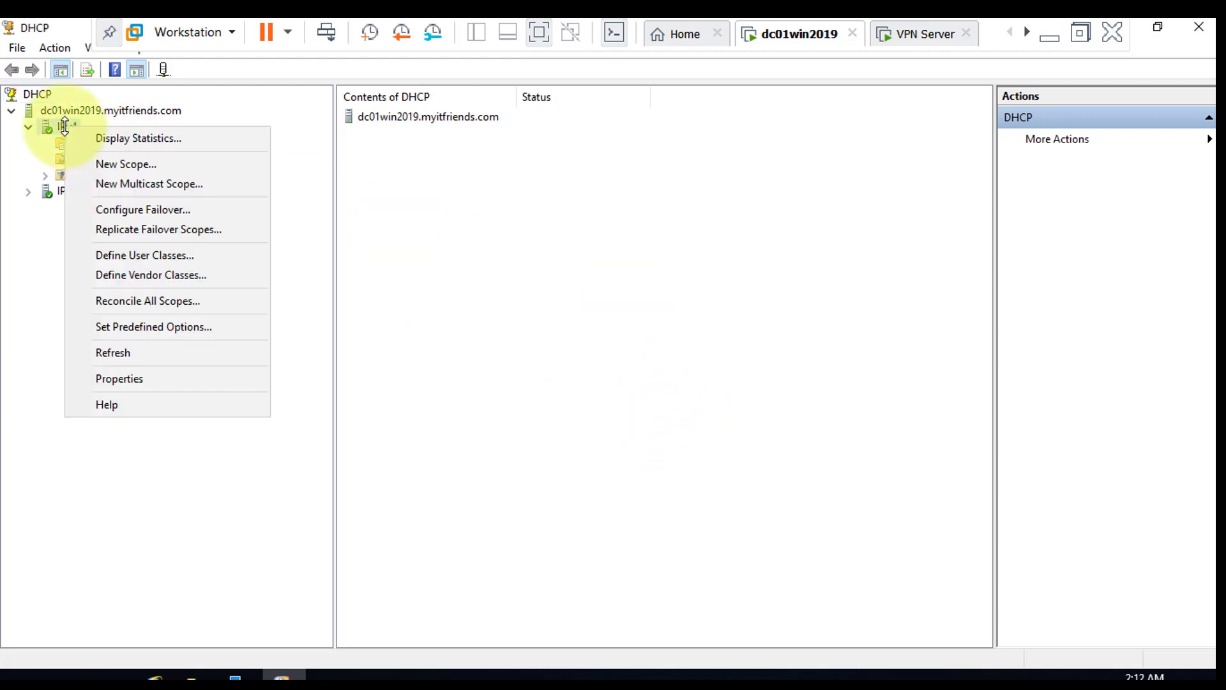
pyautogui.click(95, 162)
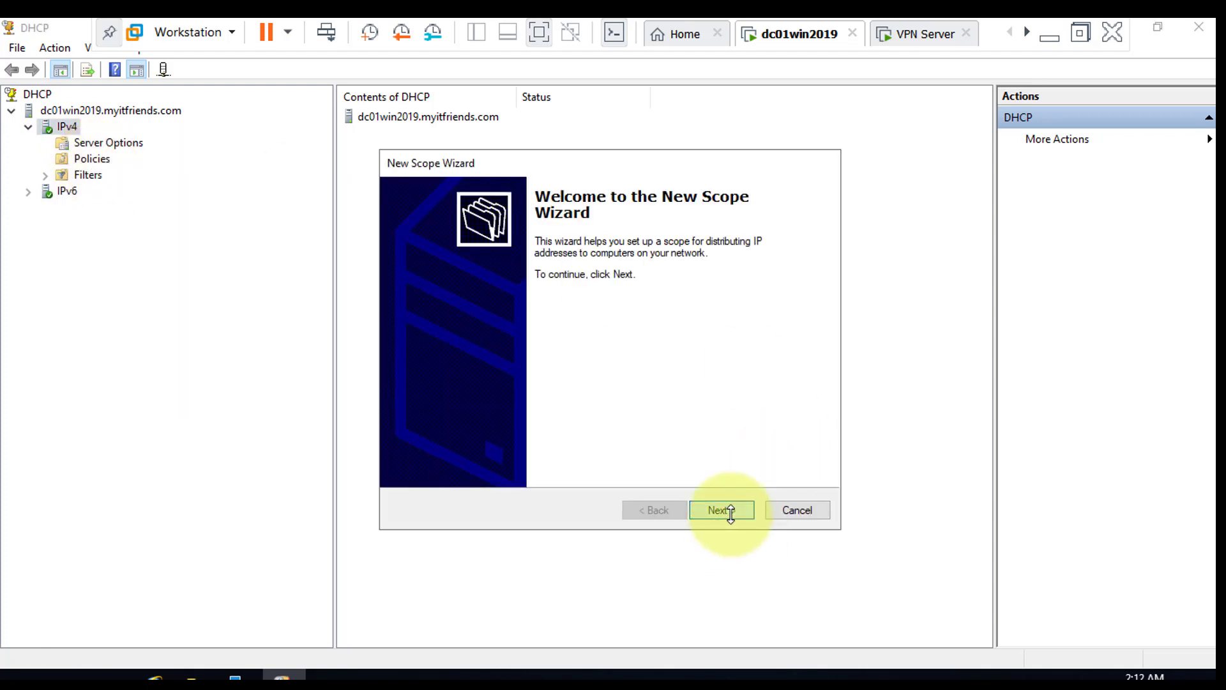
pyautogui.click(721, 509)
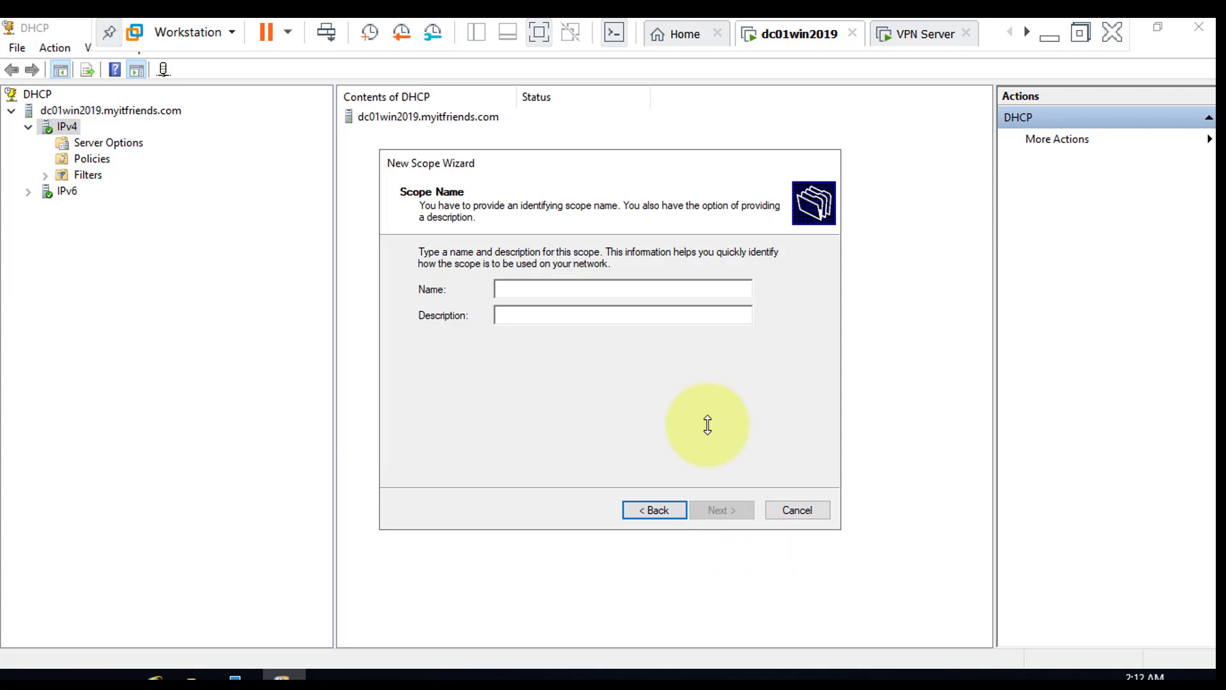
pyautogui.write('dhcp remote')
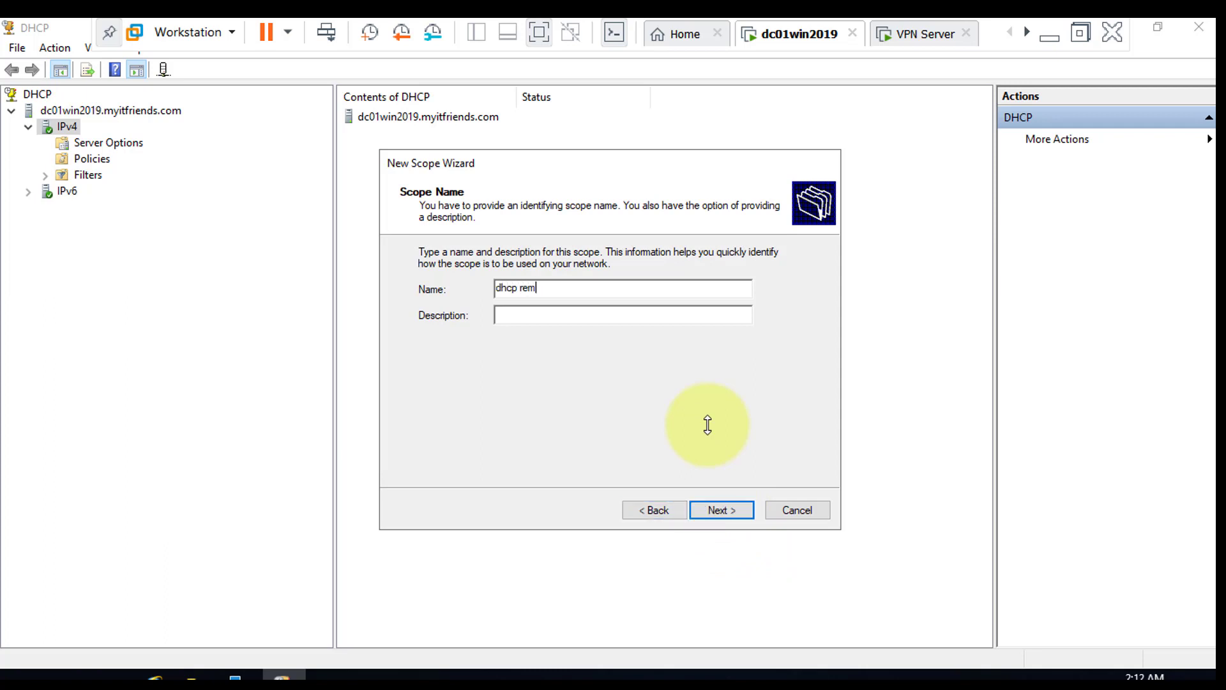
pyautogui.click(733, 509)
pyautogui.click(515, 293)
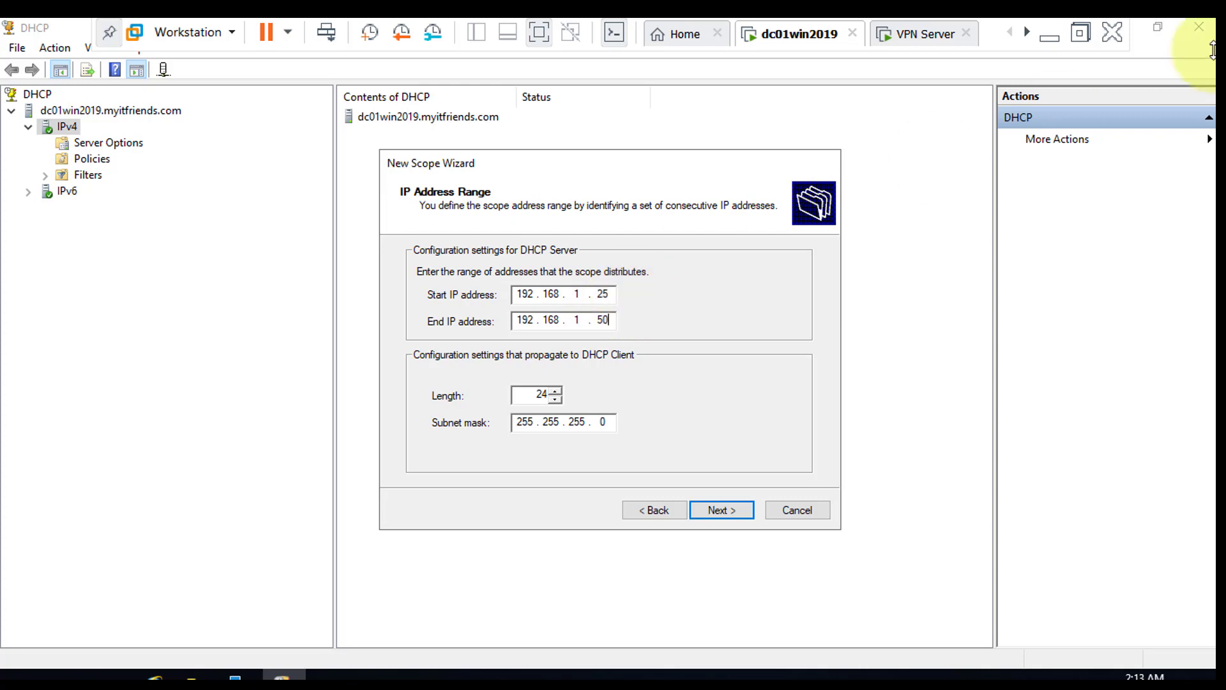
pyautogui.click(1049, 35)
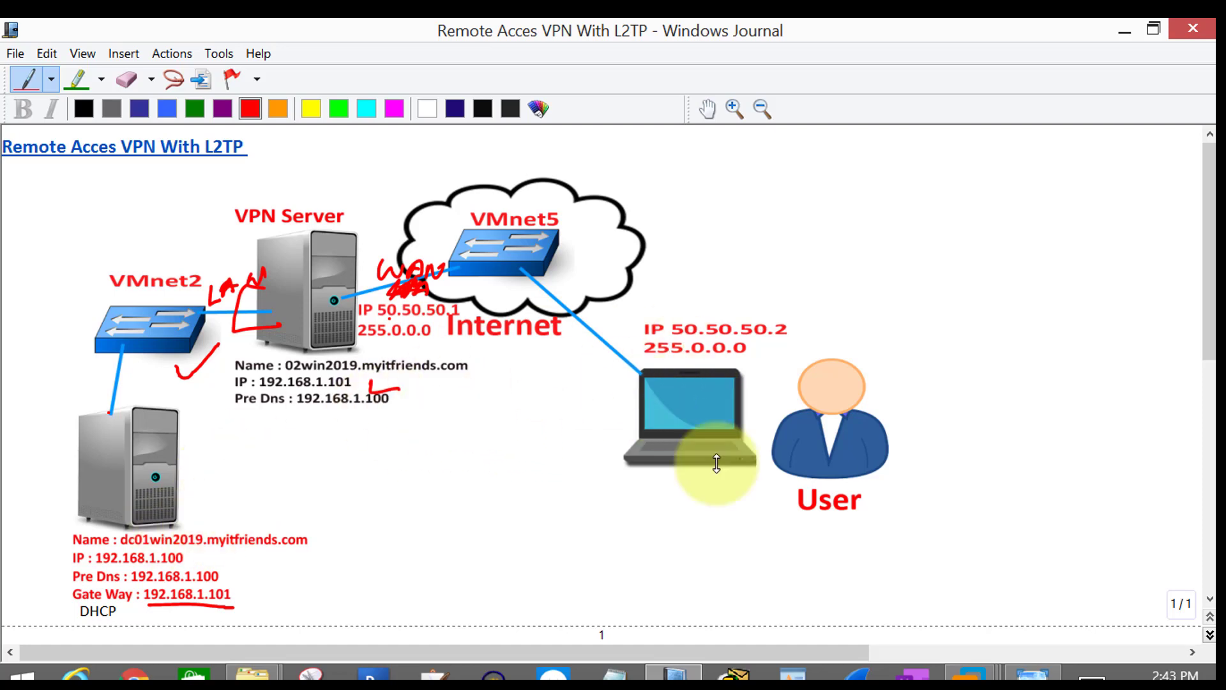
pyautogui.click(961, 674)
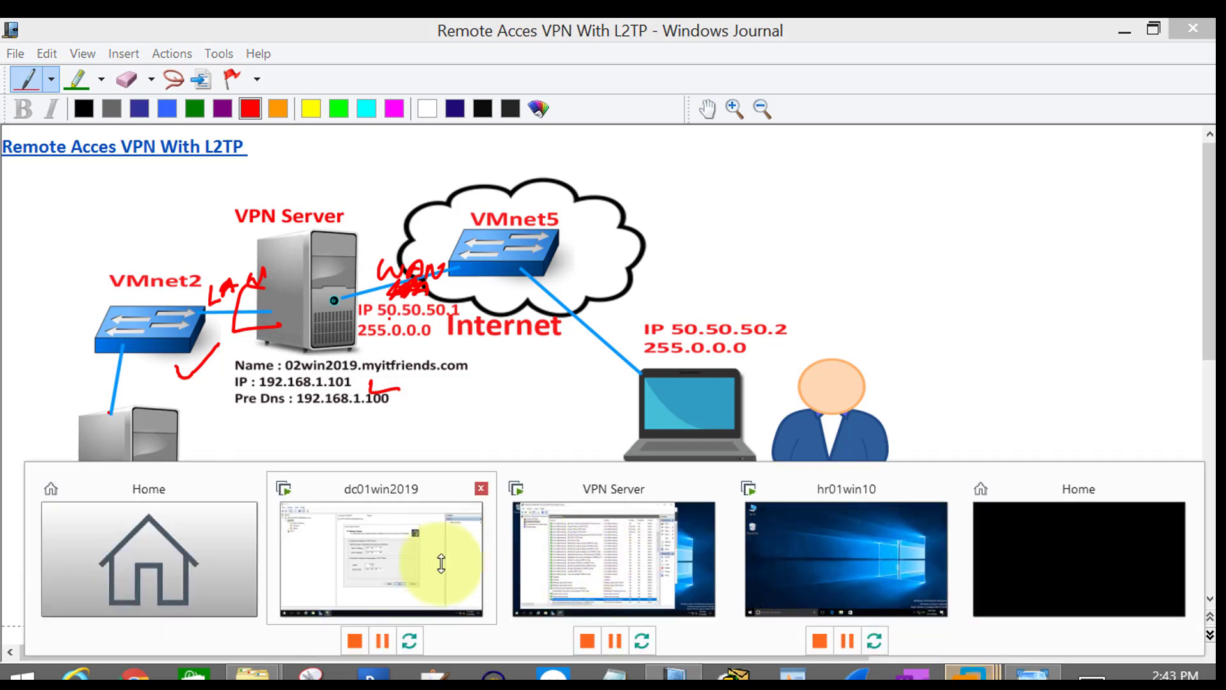
pyautogui.click(434, 562)
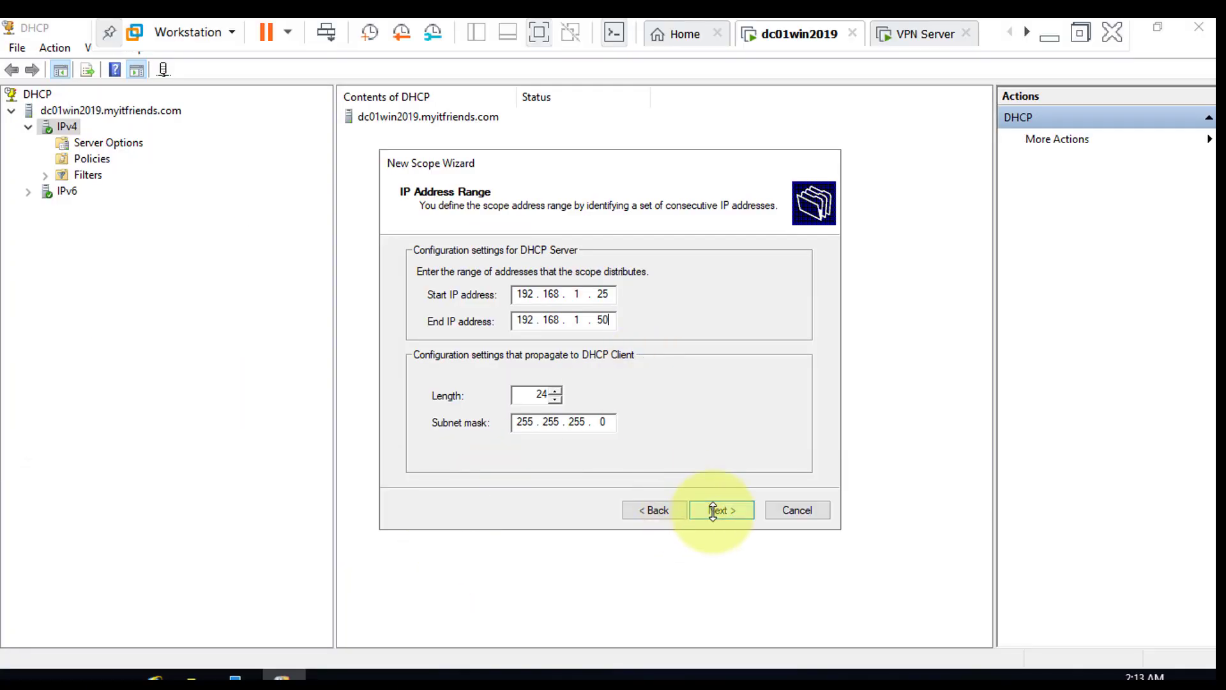
# Accept the range and default exclusions, lease duration, gateway, DNS and WINS settings
pyautogui.click(713, 510)
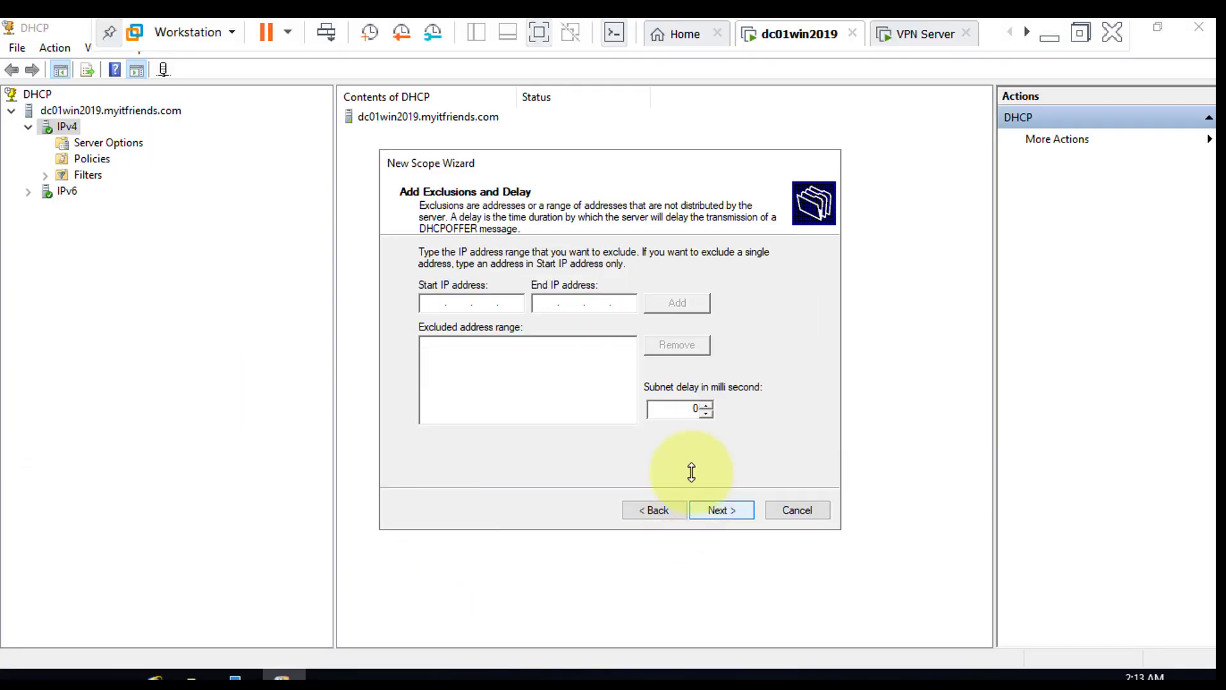
pyautogui.click(720, 510)
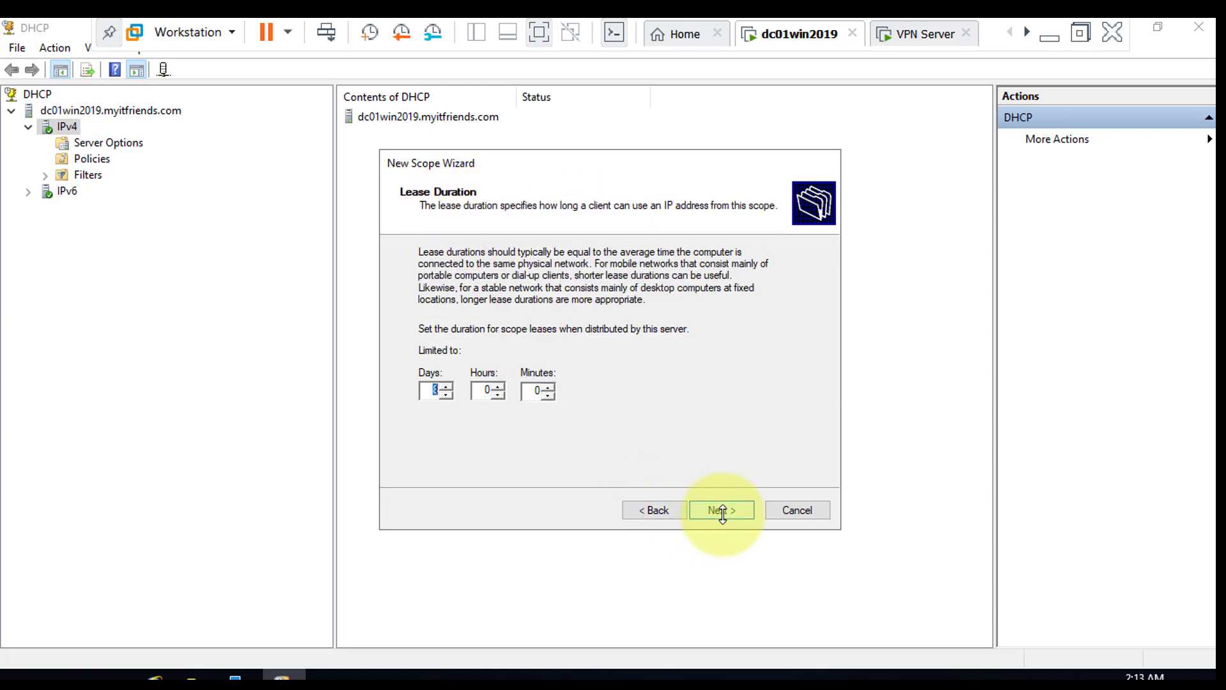
pyautogui.click(722, 510)
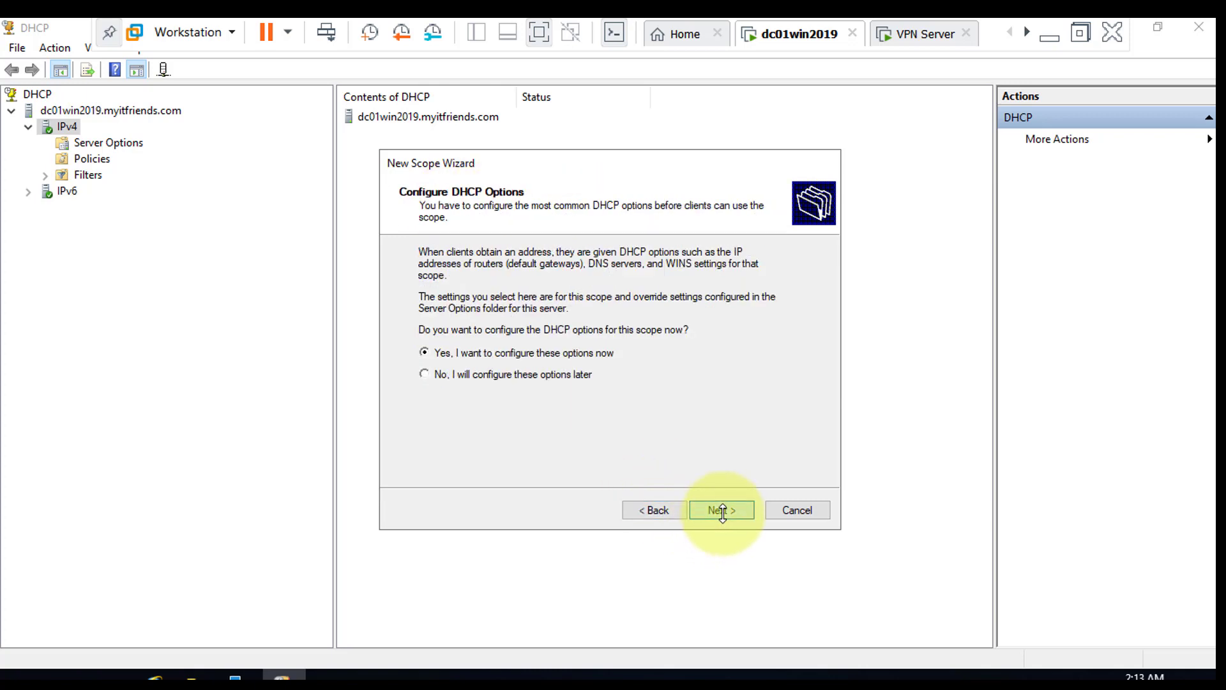
pyautogui.click(722, 510)
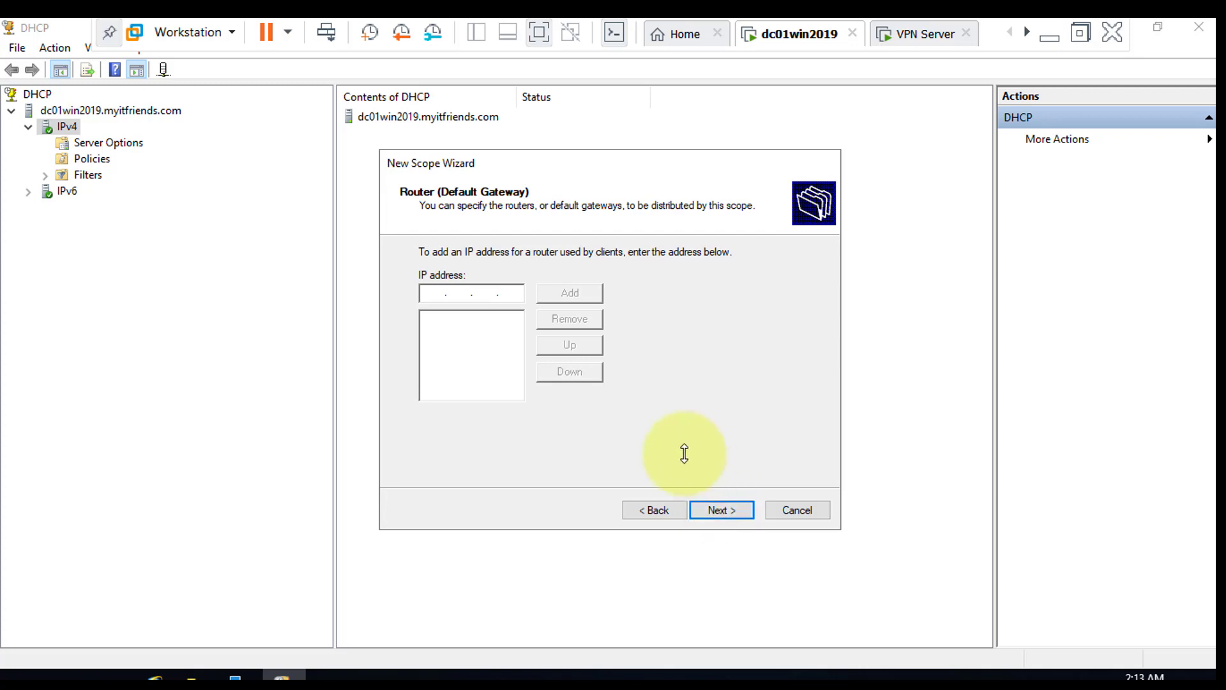
pyautogui.click(726, 510)
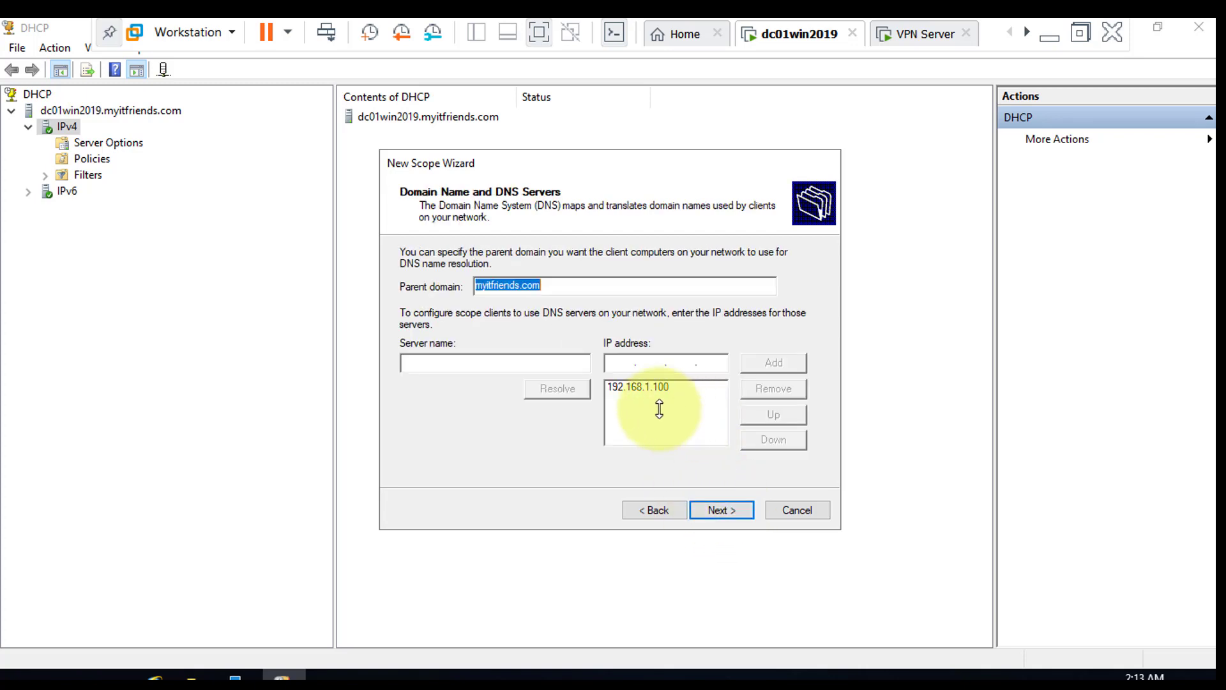
pyautogui.click(734, 511)
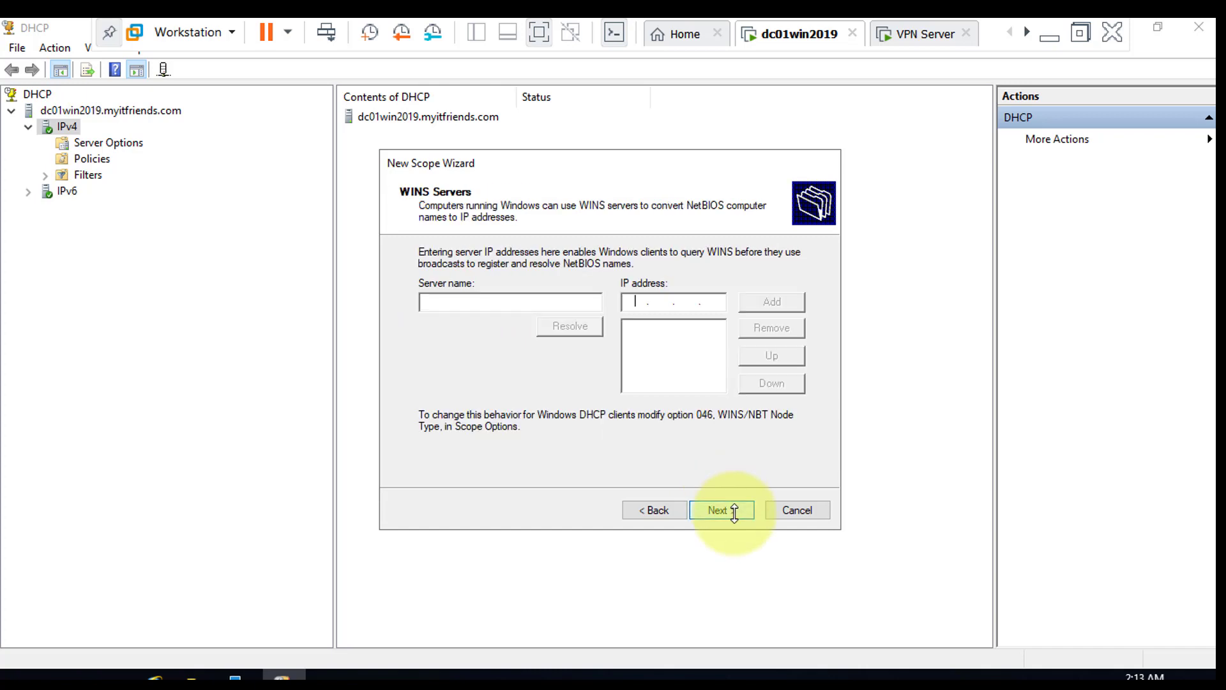
pyautogui.click(734, 511)
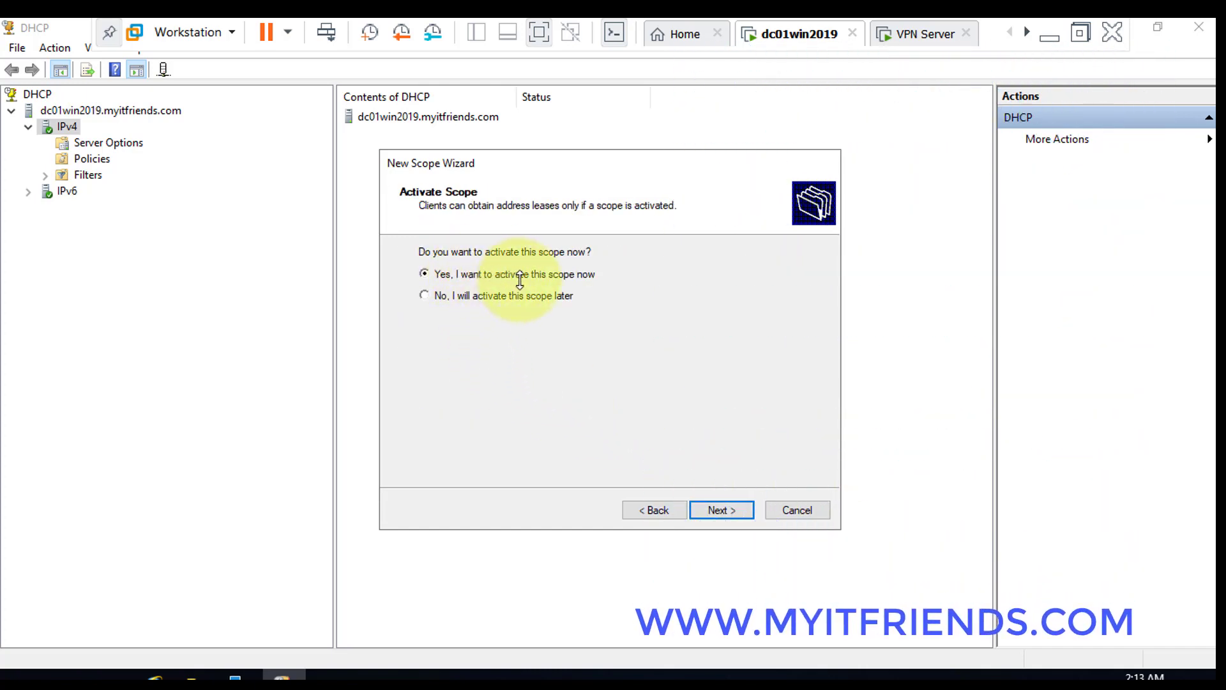
# Activate the scope now, finish the wizard, and re-expand IPv4 to show Scope [192.168.1.0] dhcp remote
pyautogui.click(734, 509)
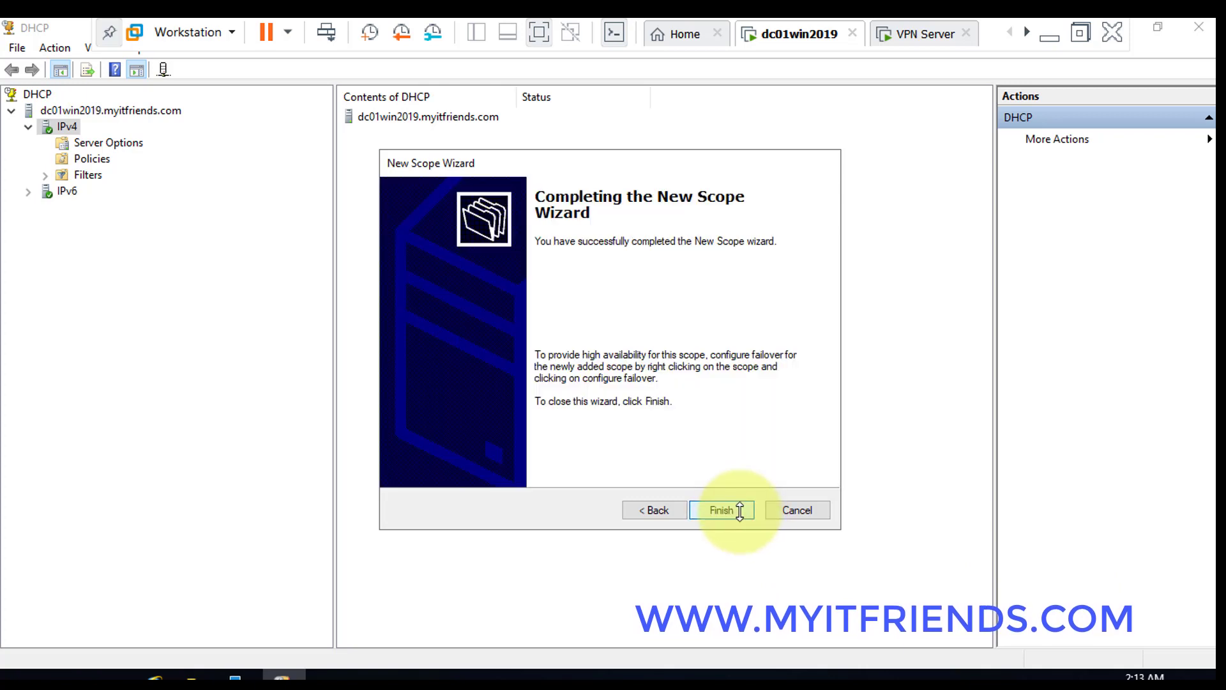
pyautogui.click(739, 509)
pyautogui.click(28, 127)
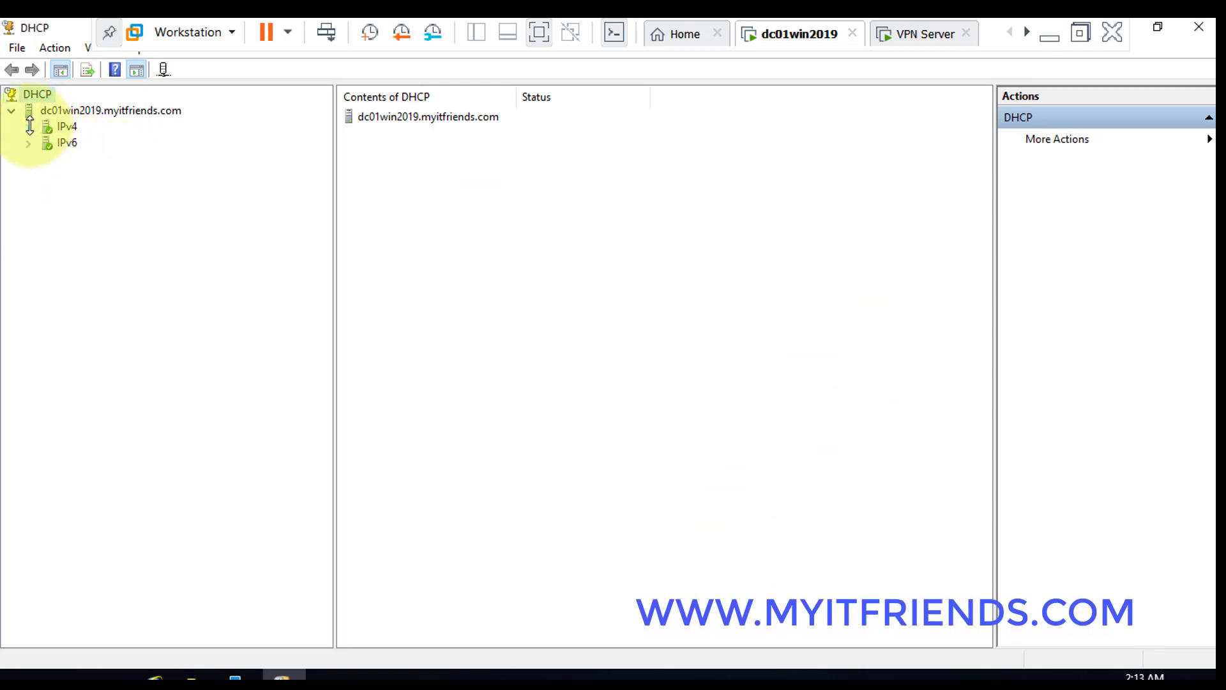
pyautogui.click(28, 127)
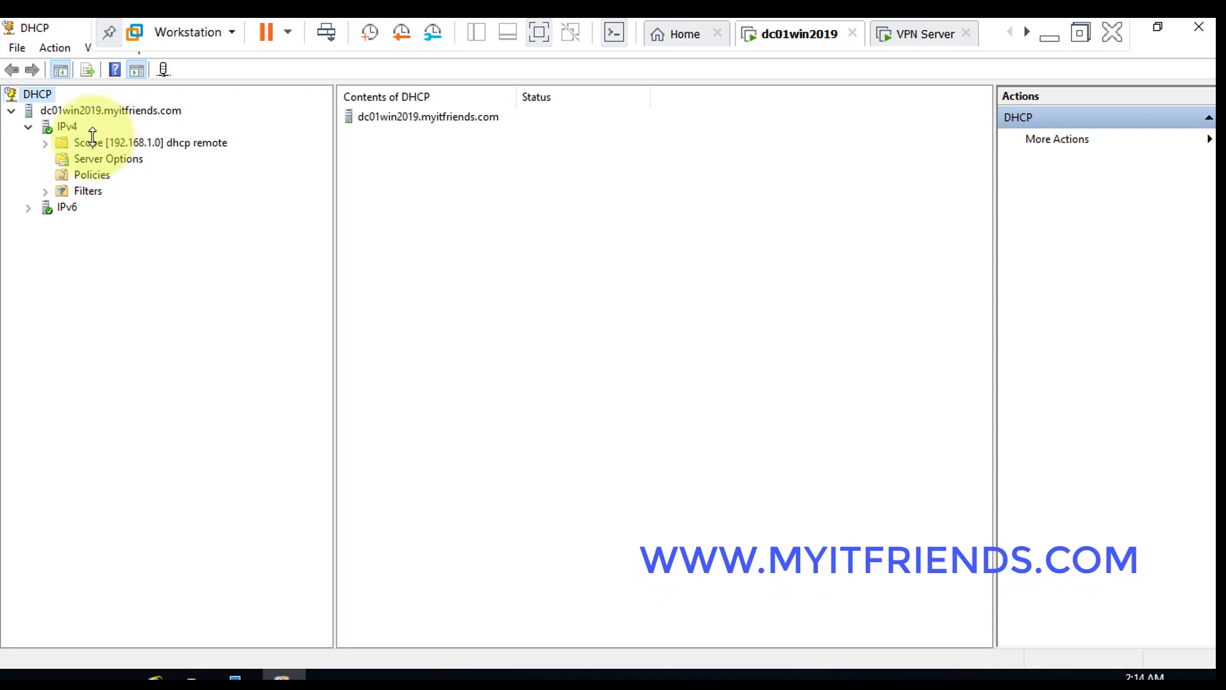
# Check the DHCP server's actions, then minimize VMware to show the Remote Acces VPN With L2TP diagram
pyautogui.rightClick(58, 110)
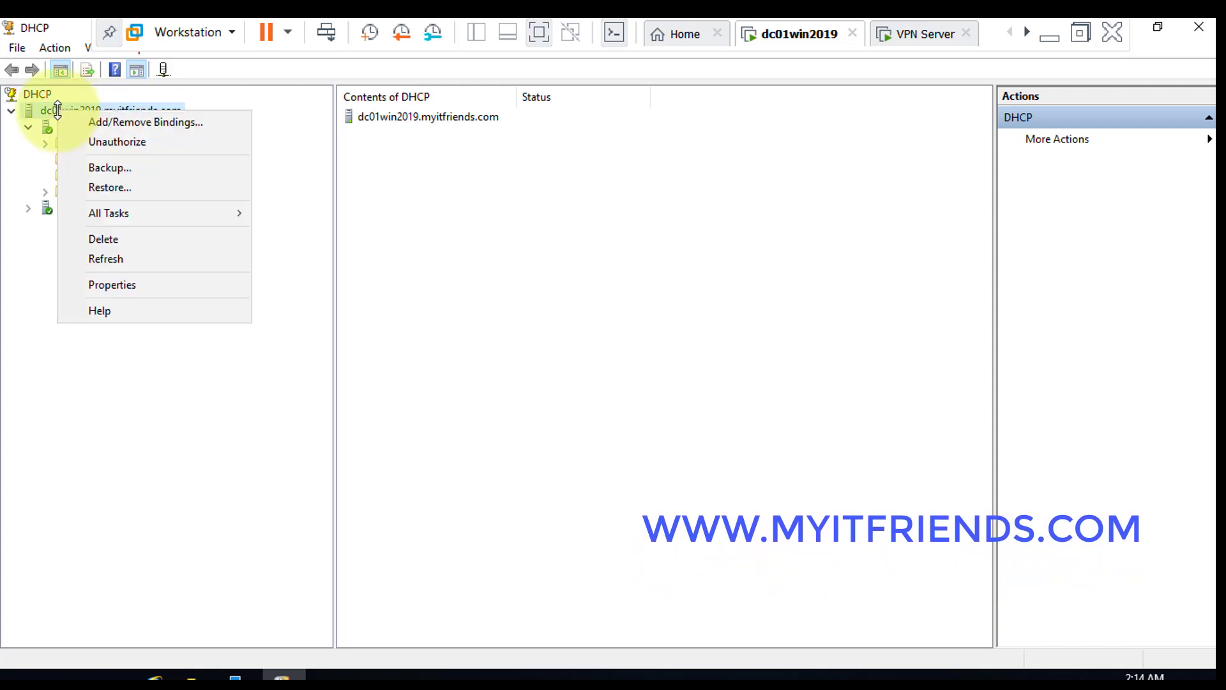
pyautogui.click(111, 400)
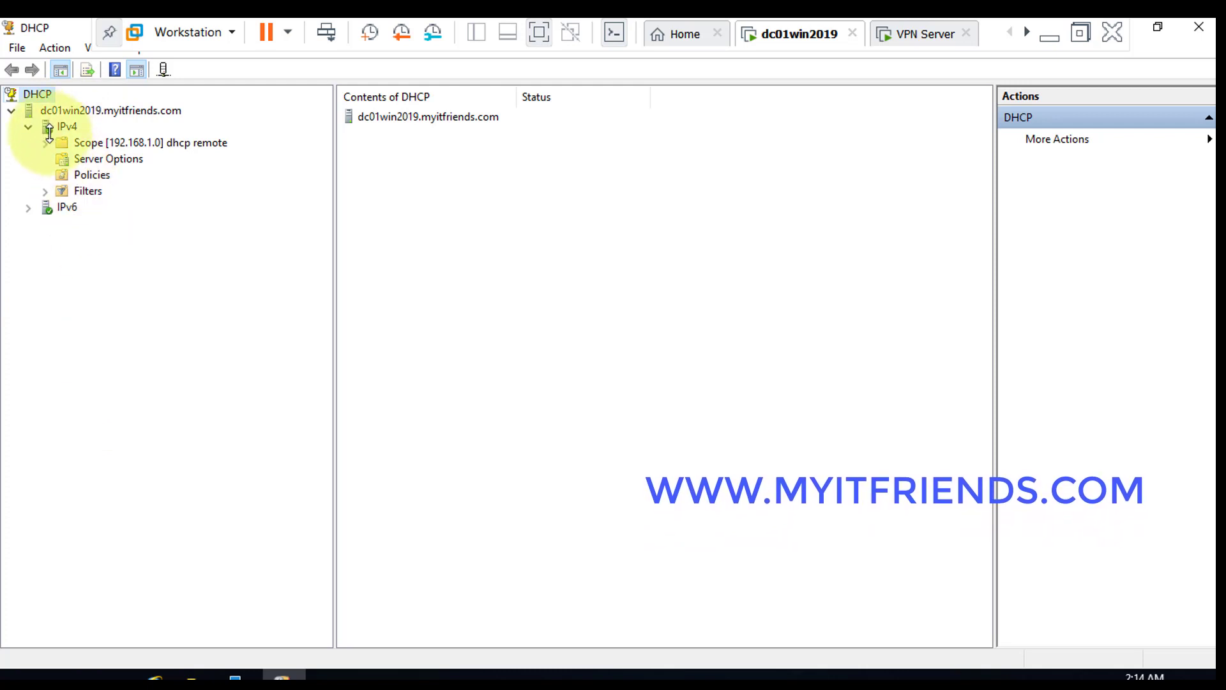
pyautogui.rightClick(81, 111)
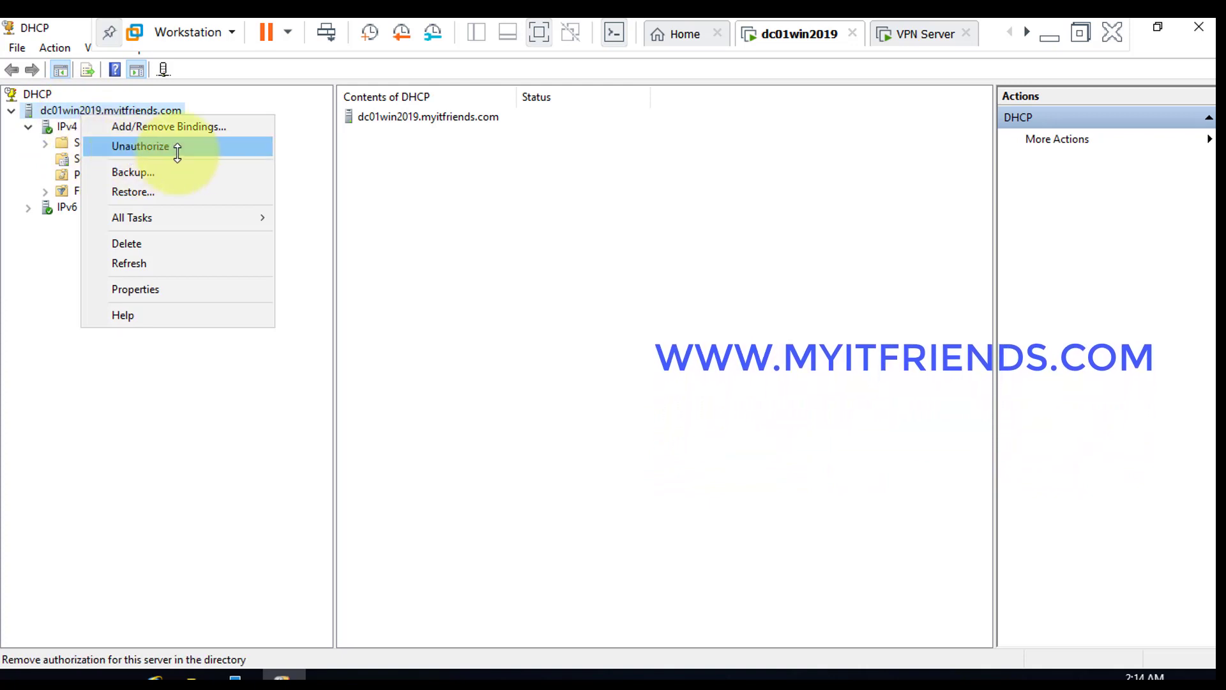
pyautogui.click(204, 450)
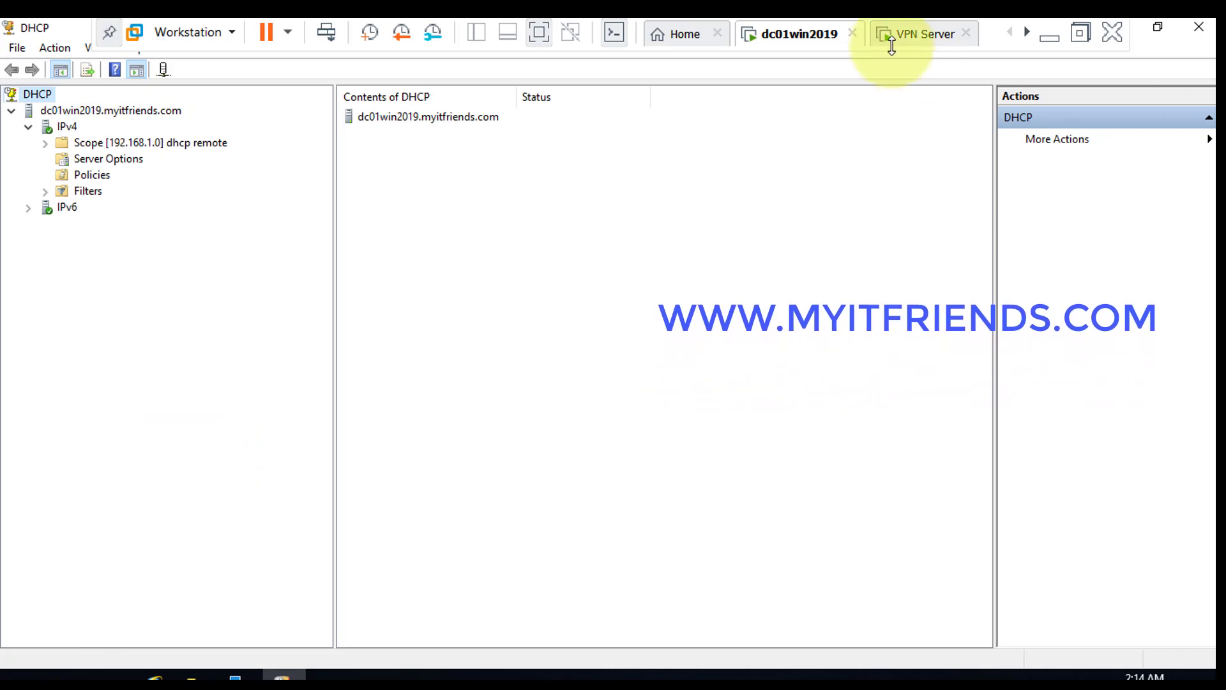
pyautogui.click(1051, 36)
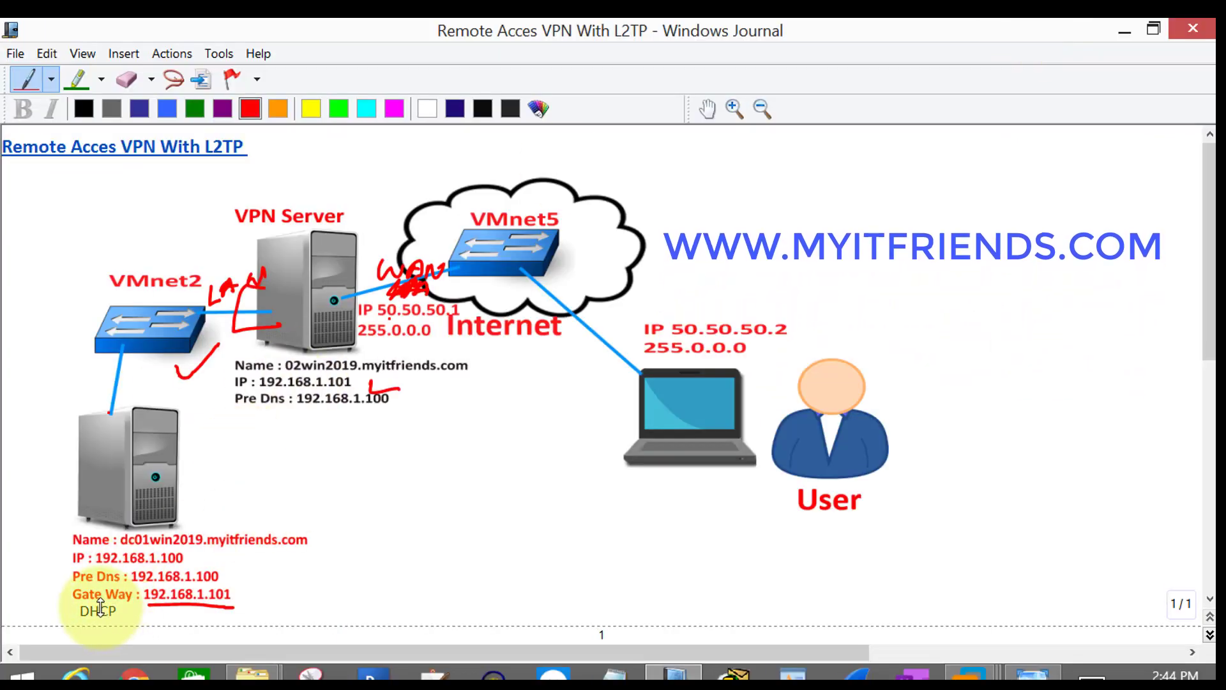
# Bracket the DHCP note in red ink and switch to the VPN Server virtual machine
pyautogui.moveTo(76, 606); pyautogui.dragTo(103, 625)
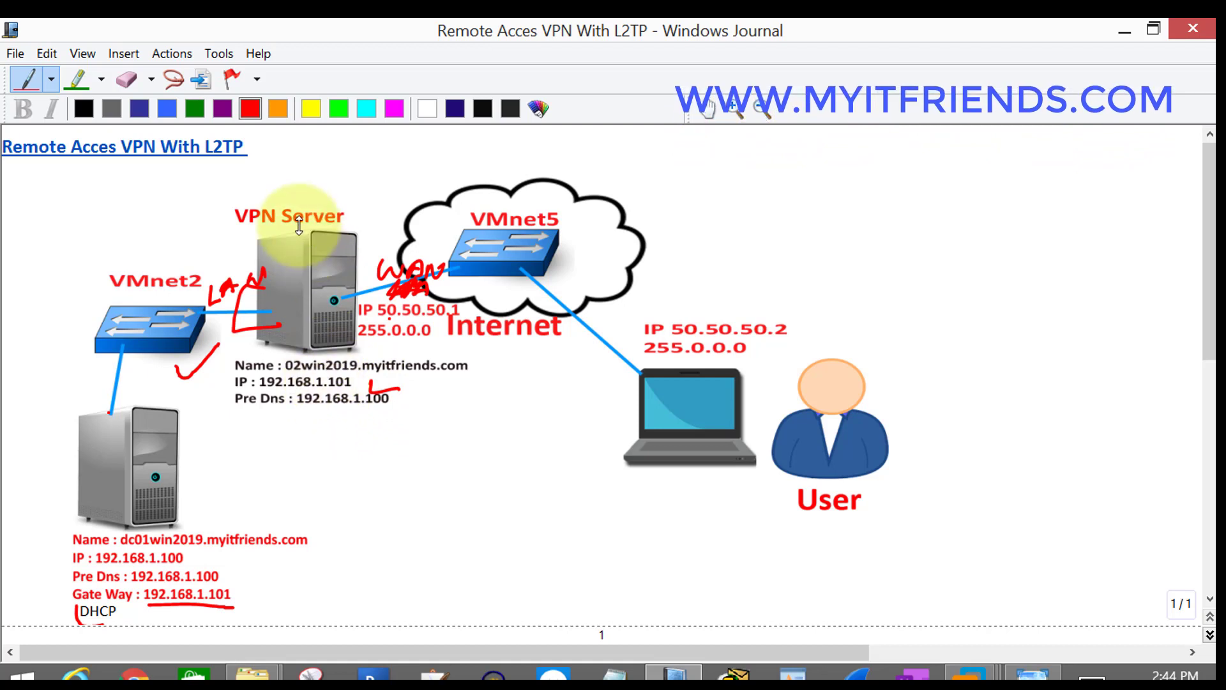
pyautogui.click(972, 673)
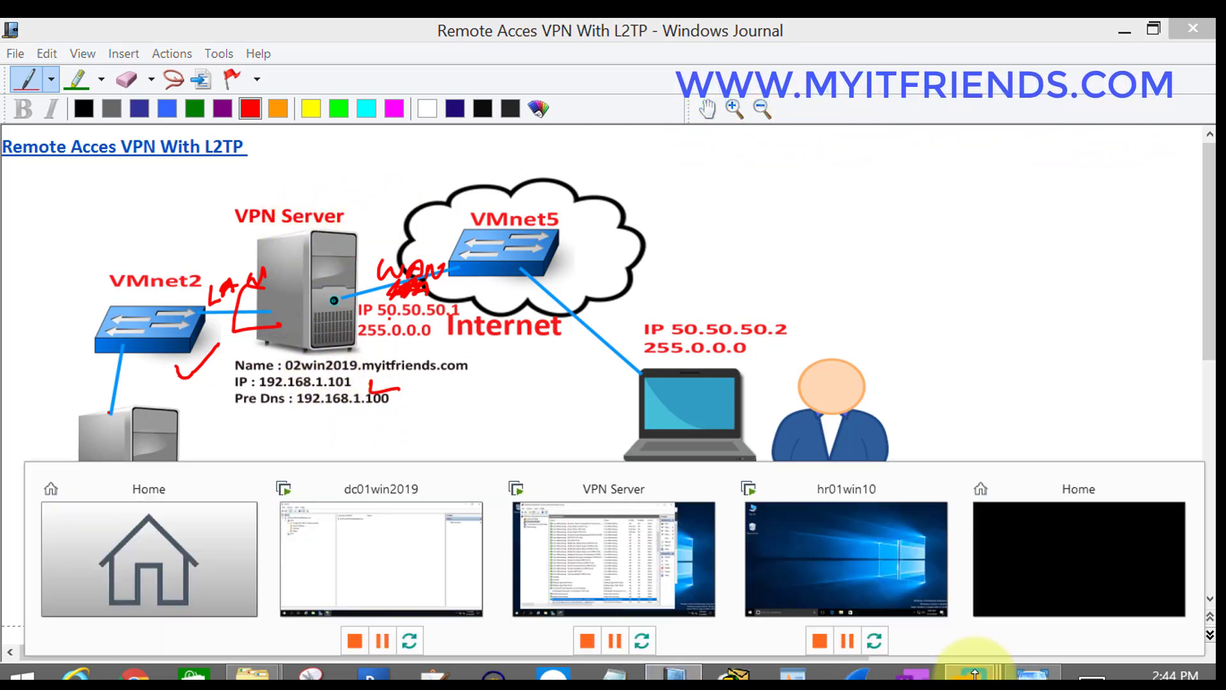
pyautogui.click(616, 559)
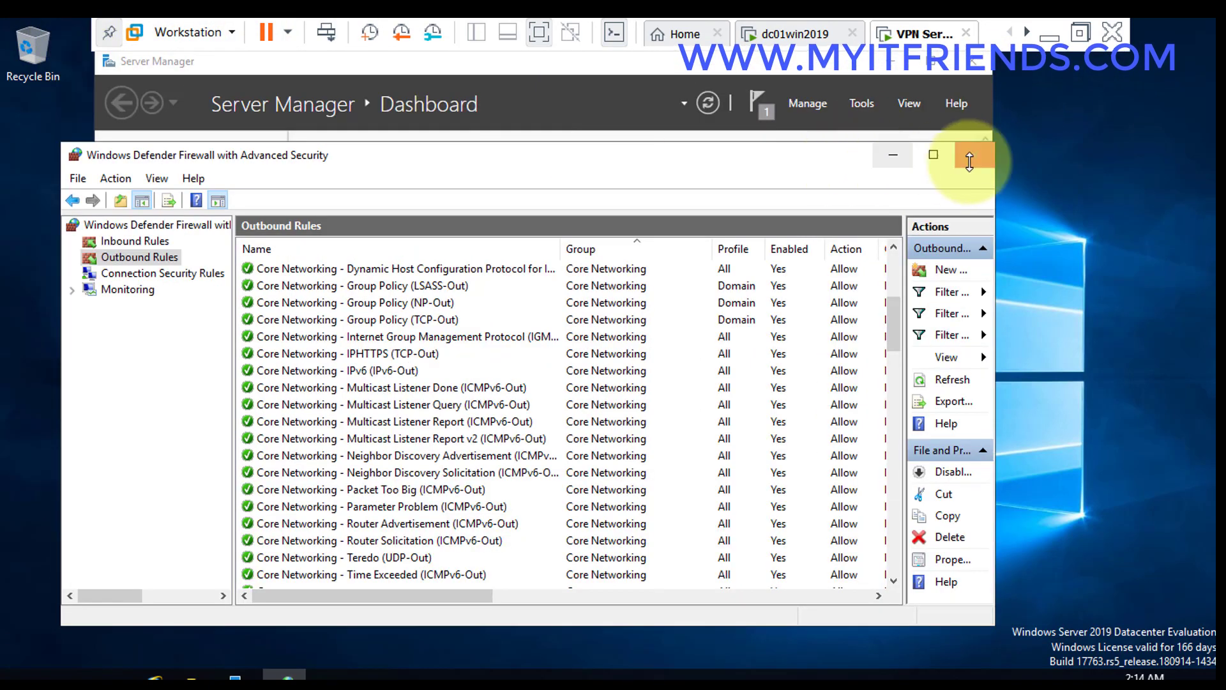
# Close the firewall console and start a role-based installation targeting this server
pyautogui.click(963, 158)
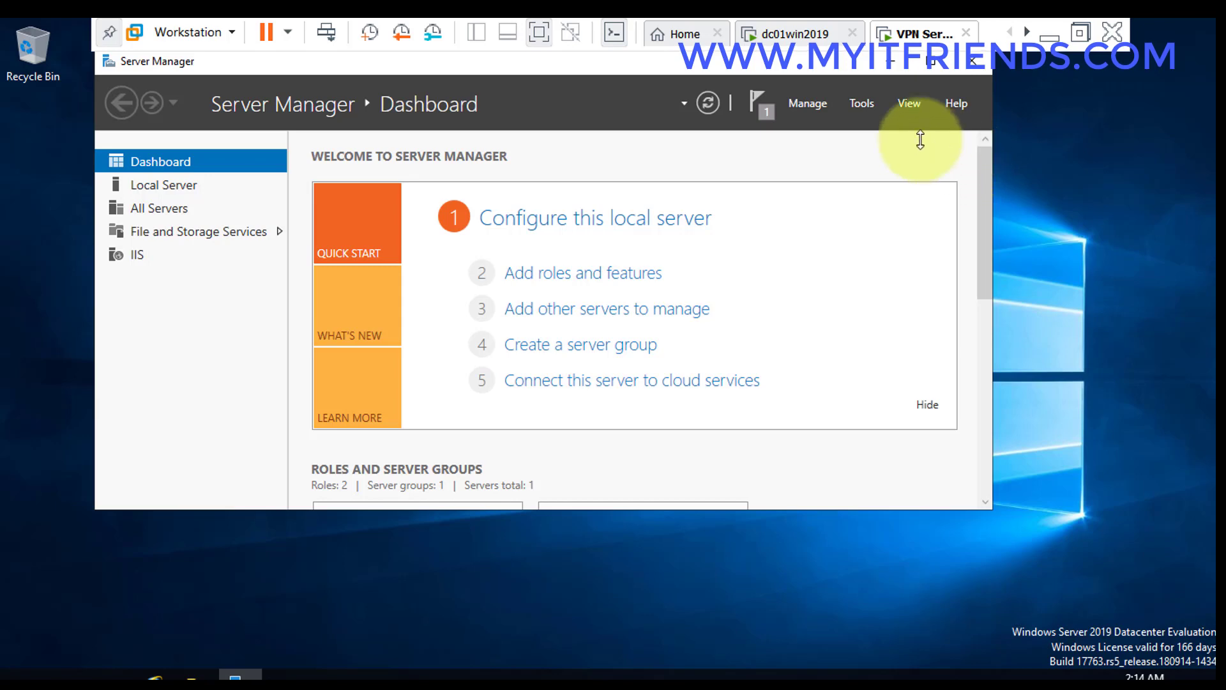
pyautogui.click(802, 106)
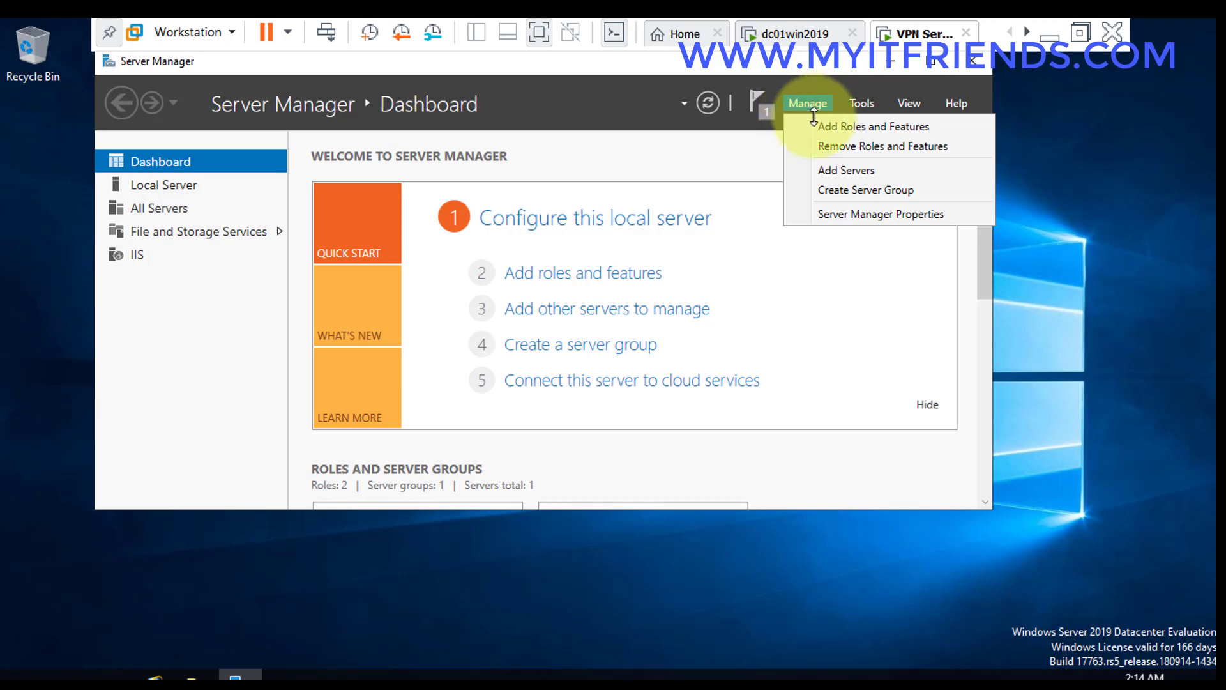
pyautogui.click(816, 125)
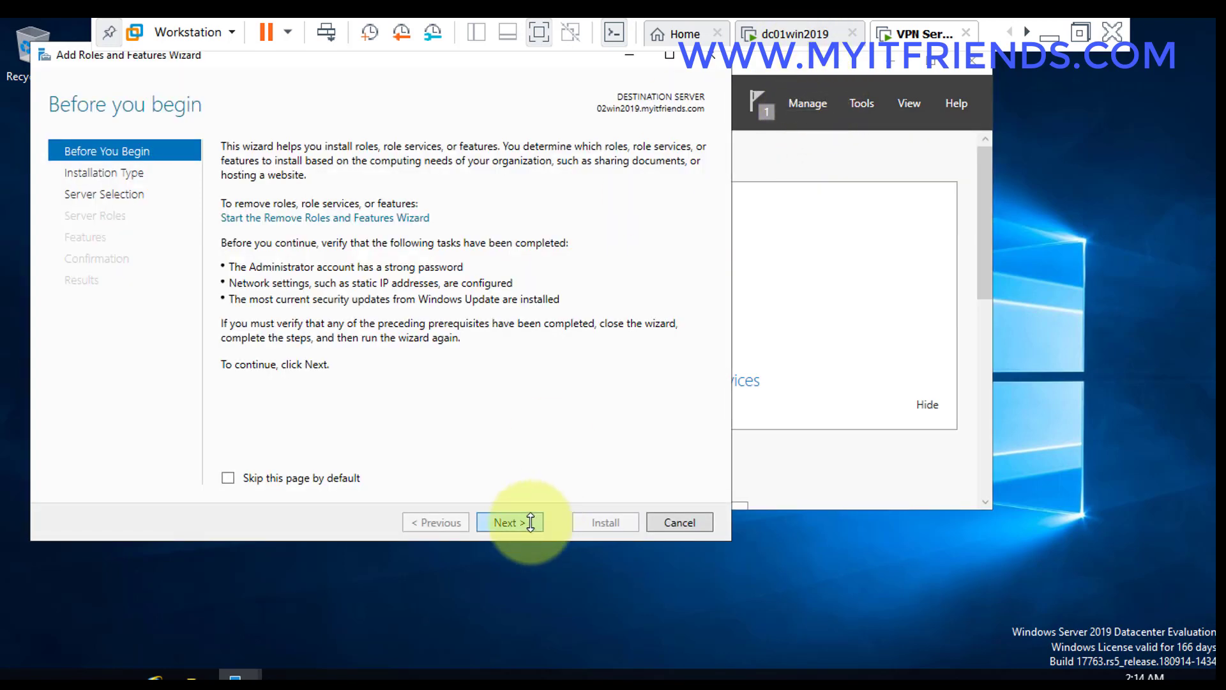
pyautogui.click(529, 523)
pyautogui.click(529, 522)
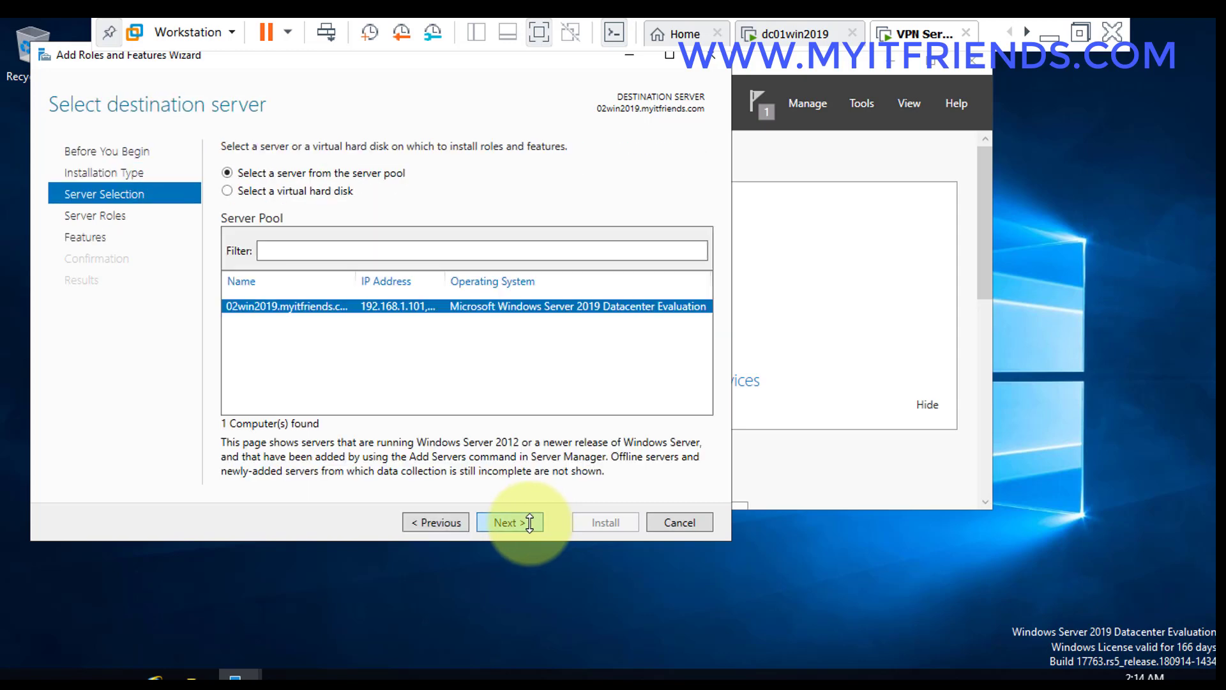
pyautogui.click(529, 523)
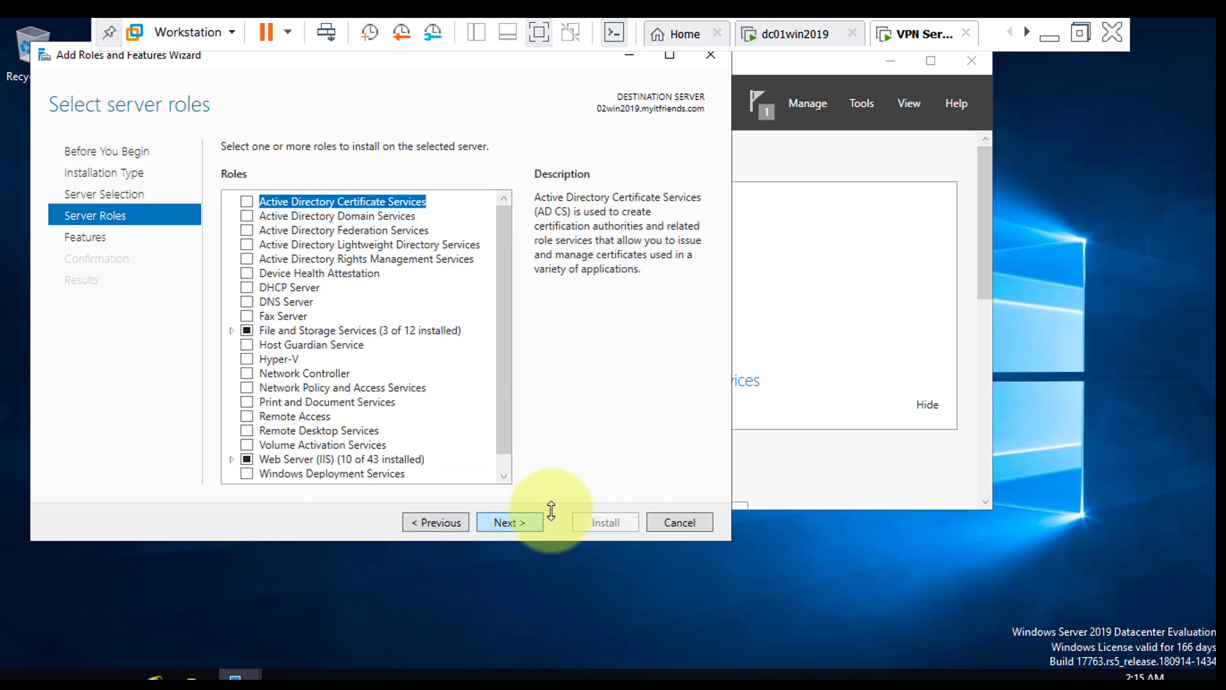
# Tick the Remote Access role and advance past features to its role services
pyautogui.click(246, 415)
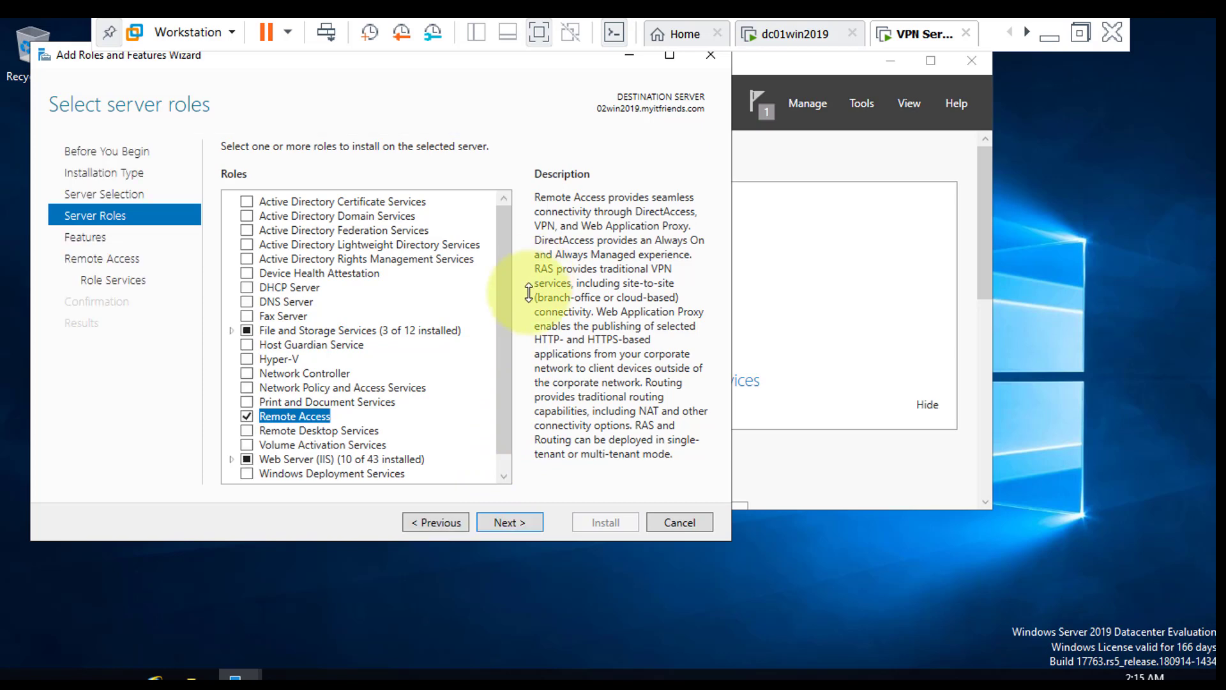
pyautogui.click(488, 524)
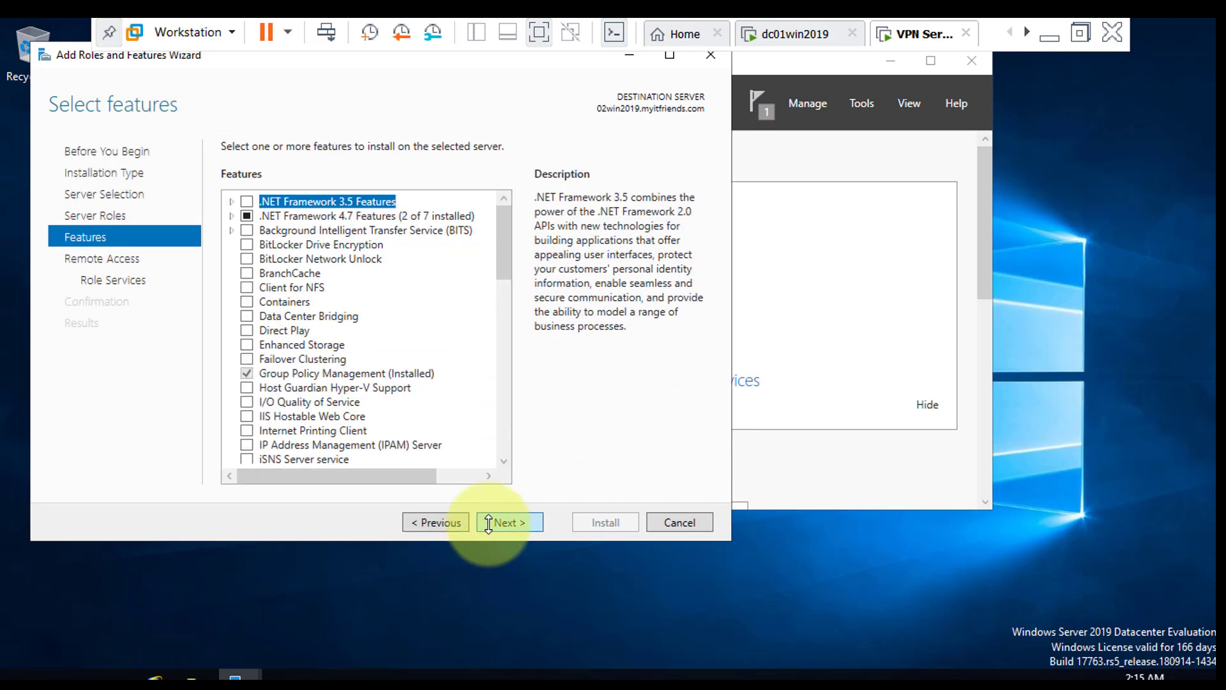
pyautogui.click(505, 519)
pyautogui.click(506, 520)
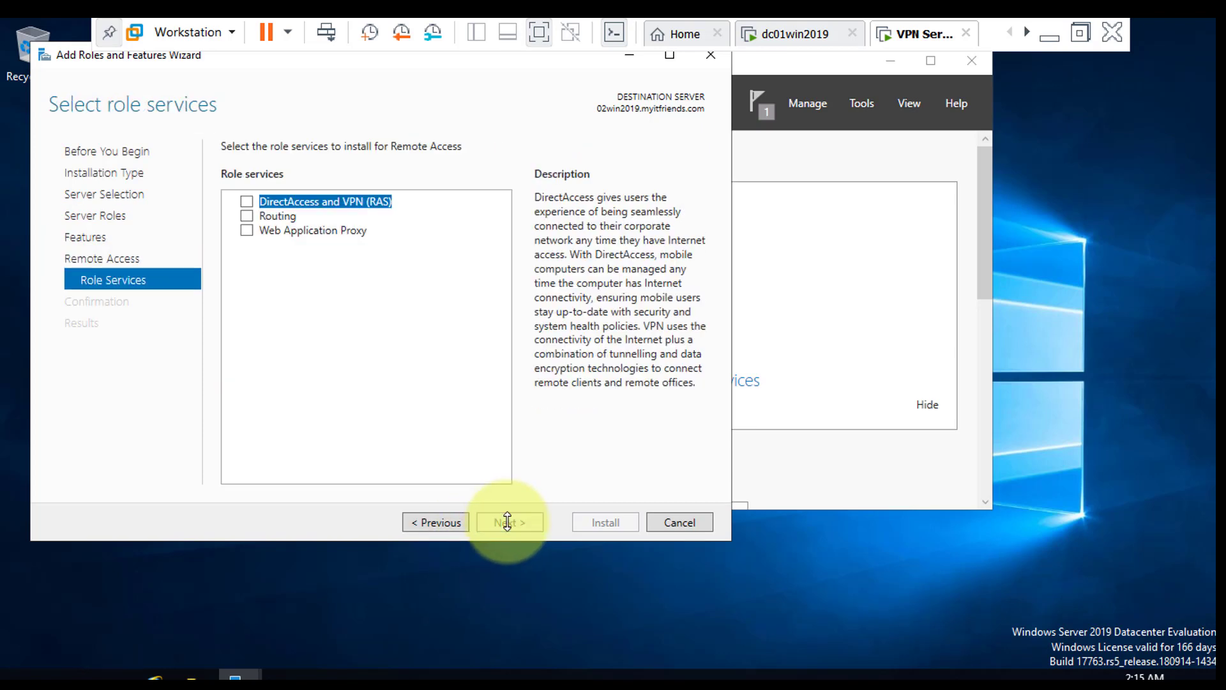
# Install DirectAccess and VPN (RAS) with its management tools, allowing automatic restart
pyautogui.click(247, 201)
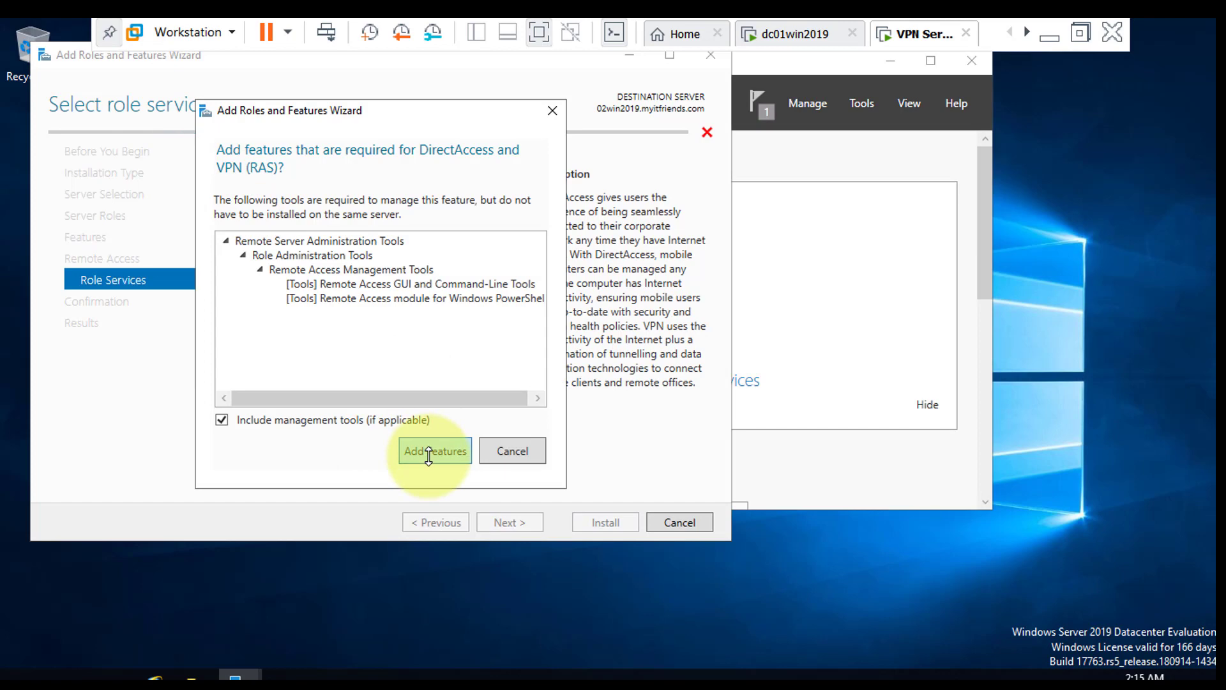
pyautogui.click(429, 450)
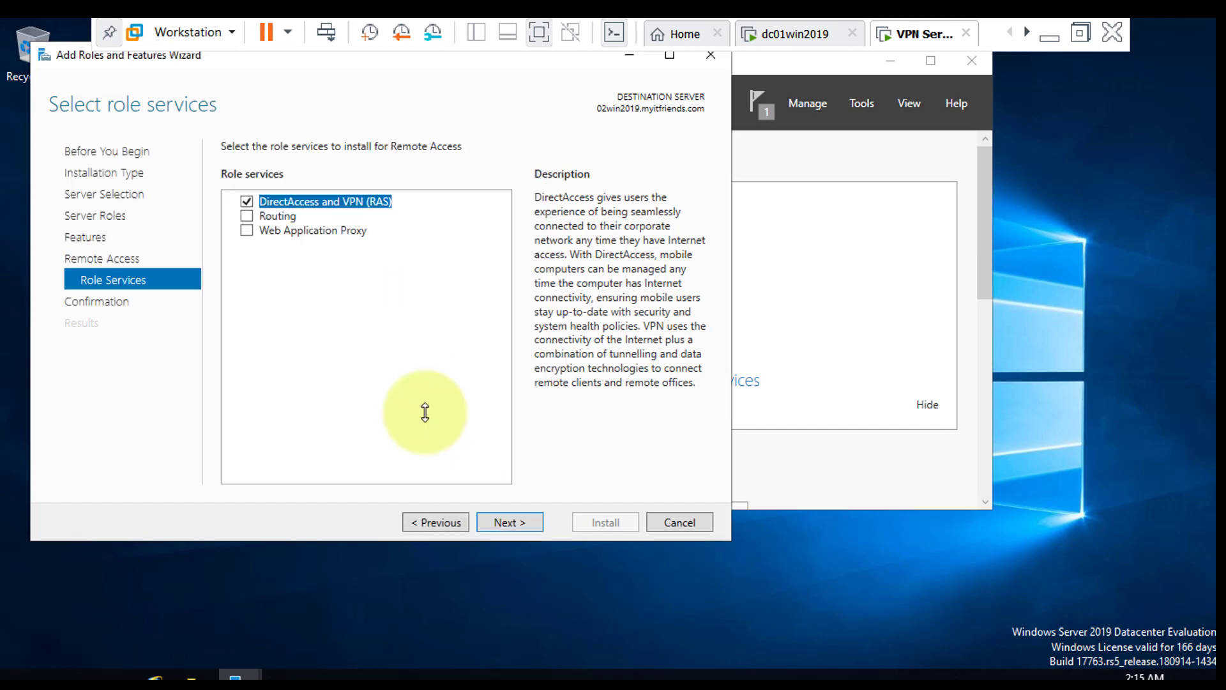
pyautogui.click(511, 522)
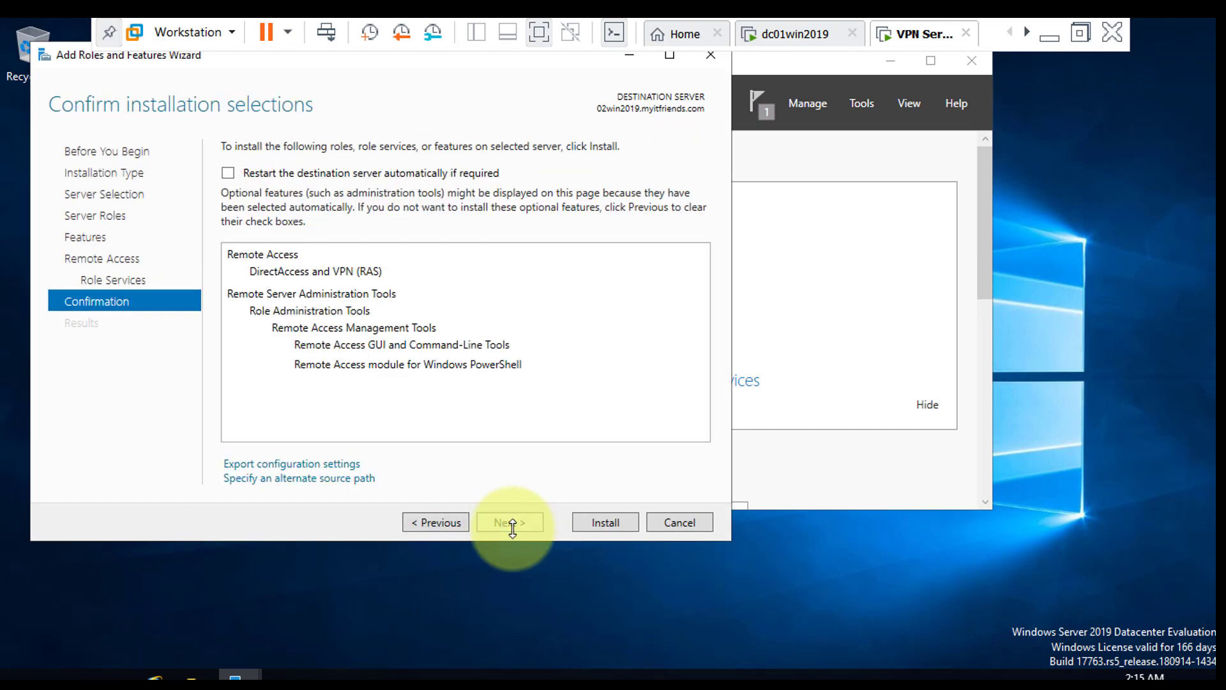
pyautogui.click(330, 171)
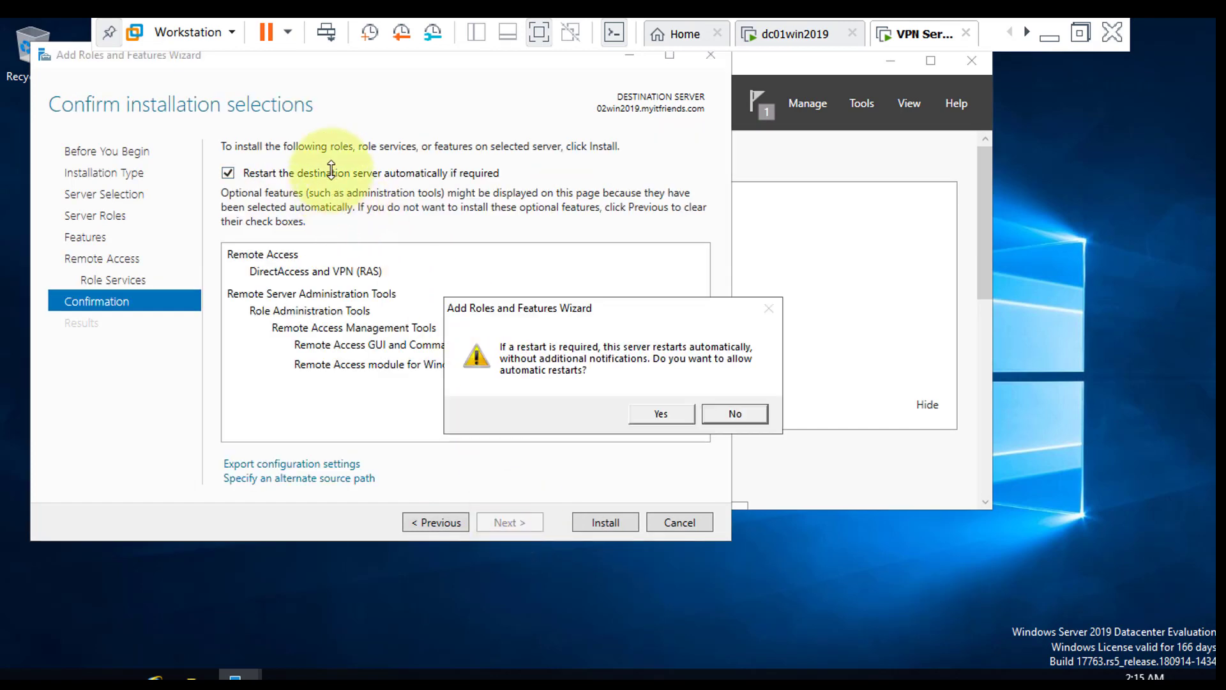
pyautogui.click(664, 414)
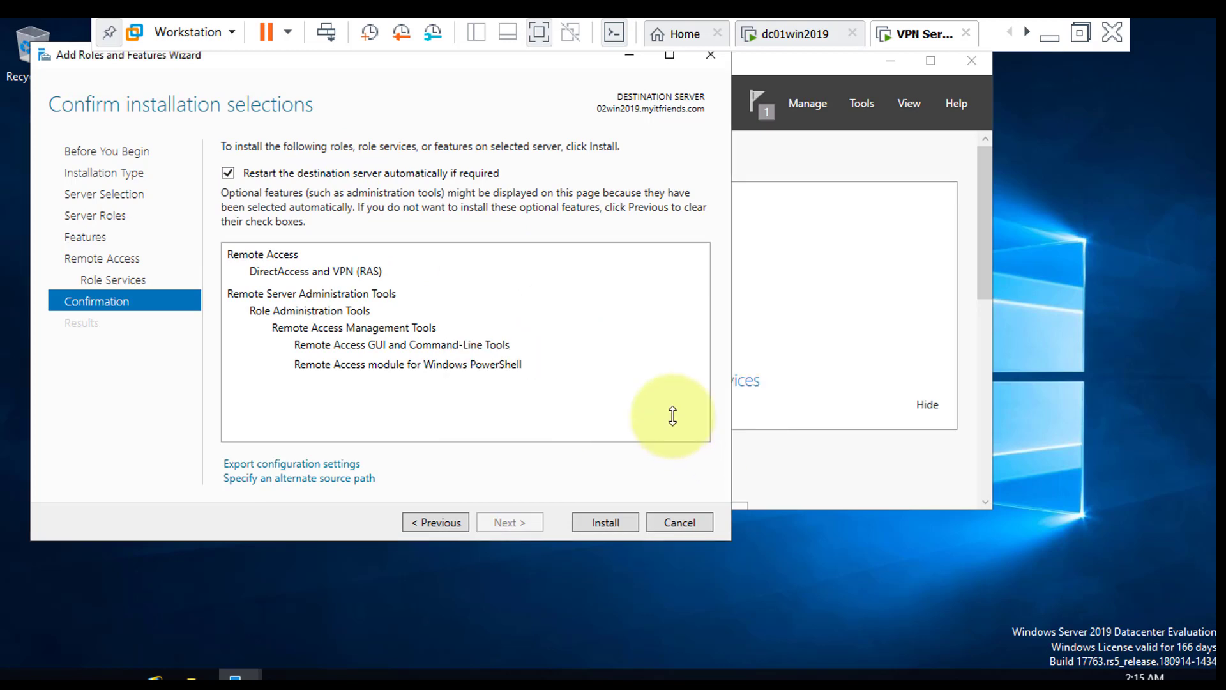
pyautogui.click(605, 522)
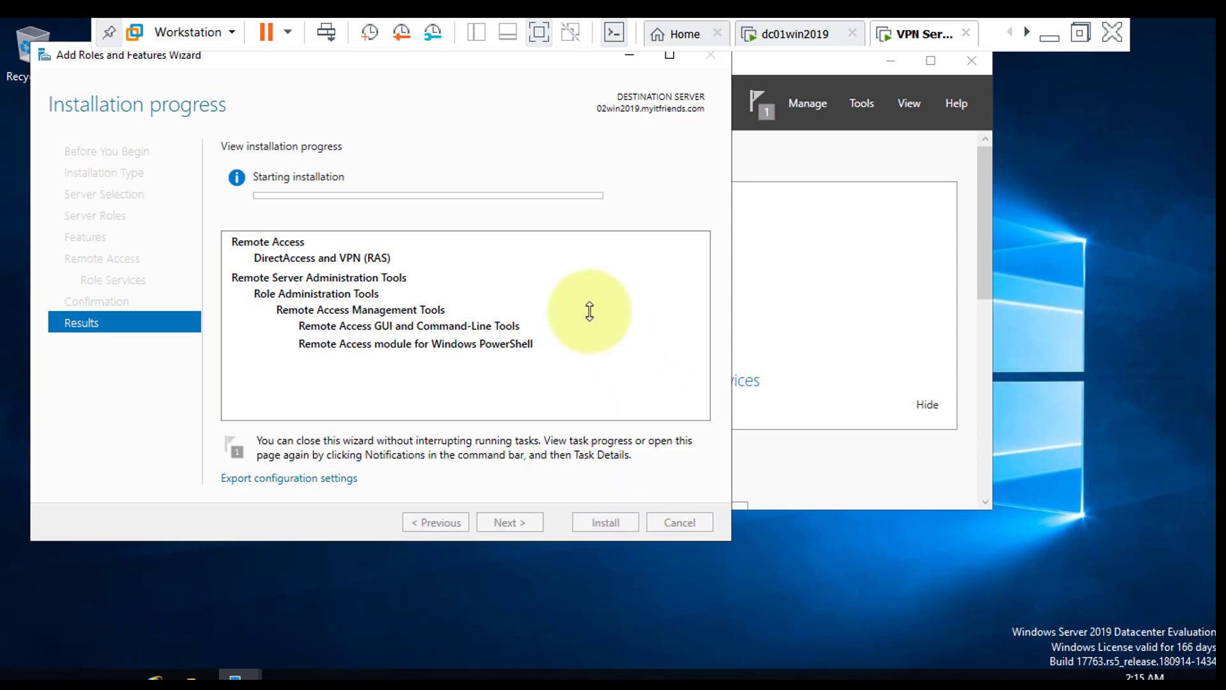
pyautogui.click(1079, 33)
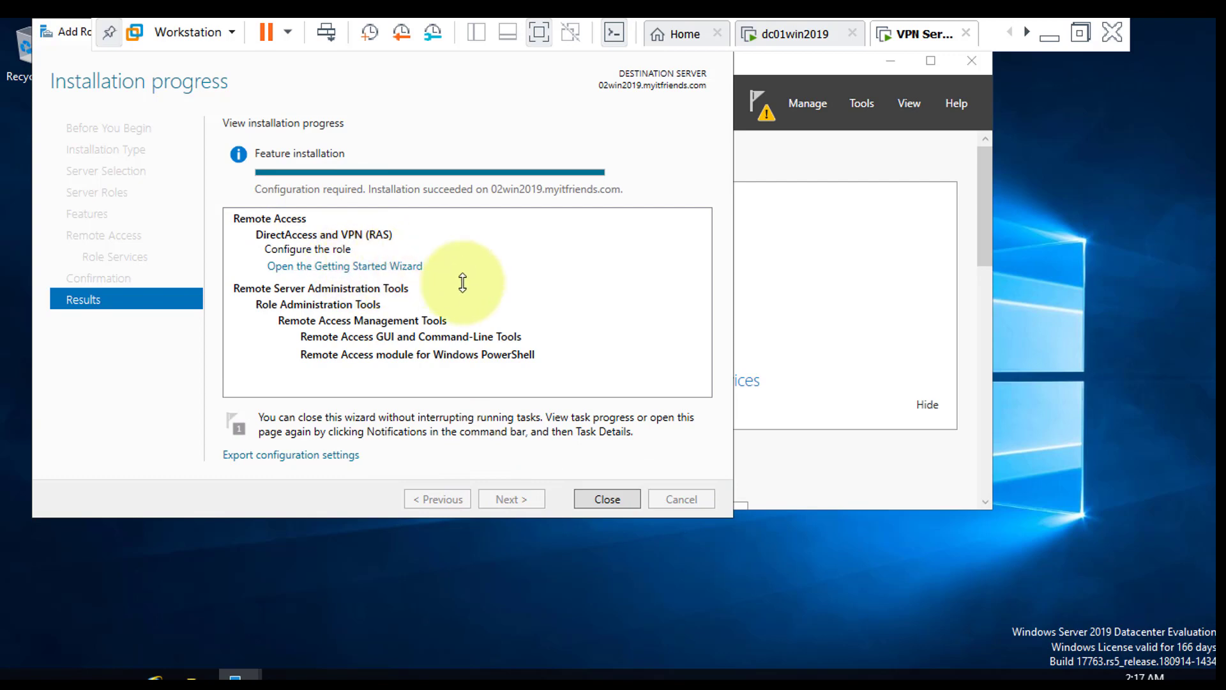
pyautogui.click(617, 500)
# Refresh the desktop and move the Server Manager window down and right
pyautogui.rightClick(1122, 383)
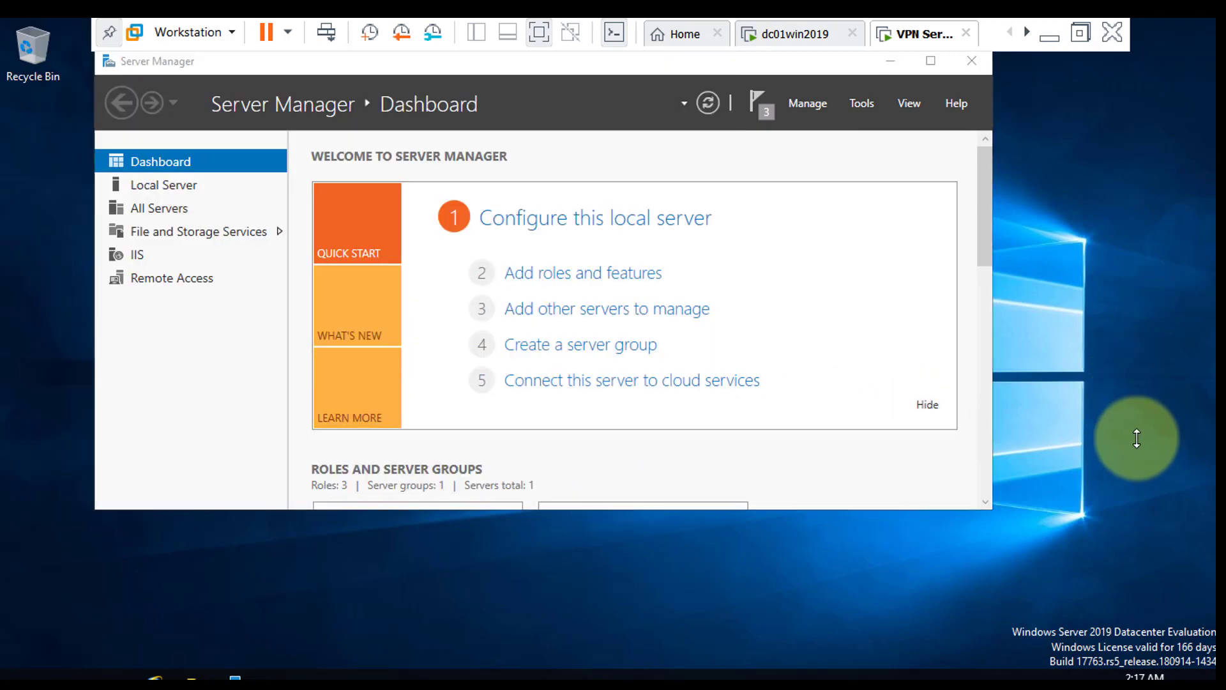
pyautogui.click(1135, 439)
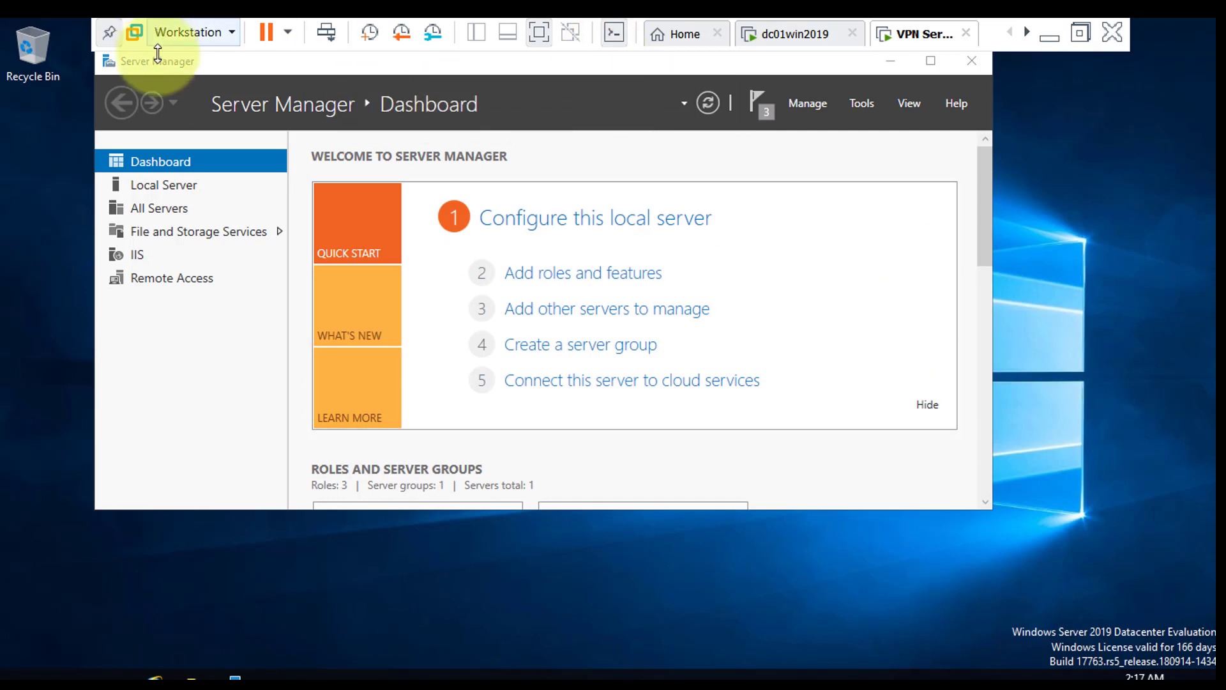
pyautogui.moveTo(181, 60); pyautogui.dragTo(187, 89)
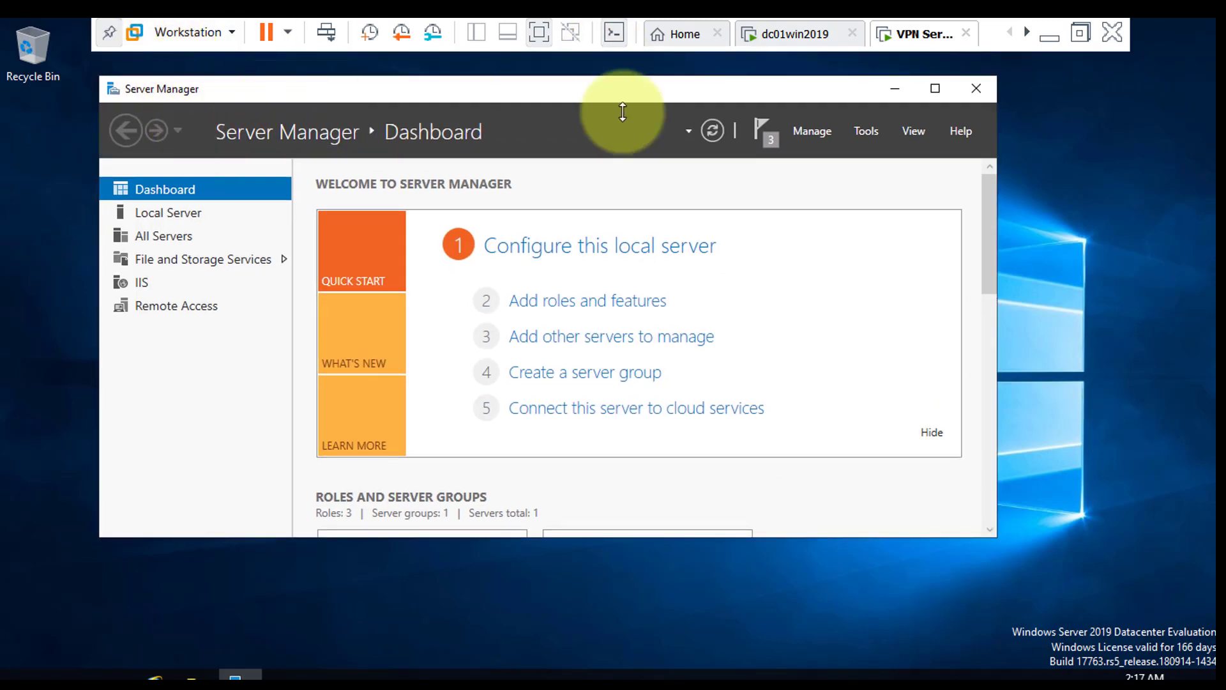
# Leave full-screen view and choose Deploy VPN only to open Routing and Remote Access
pyautogui.click(1078, 34)
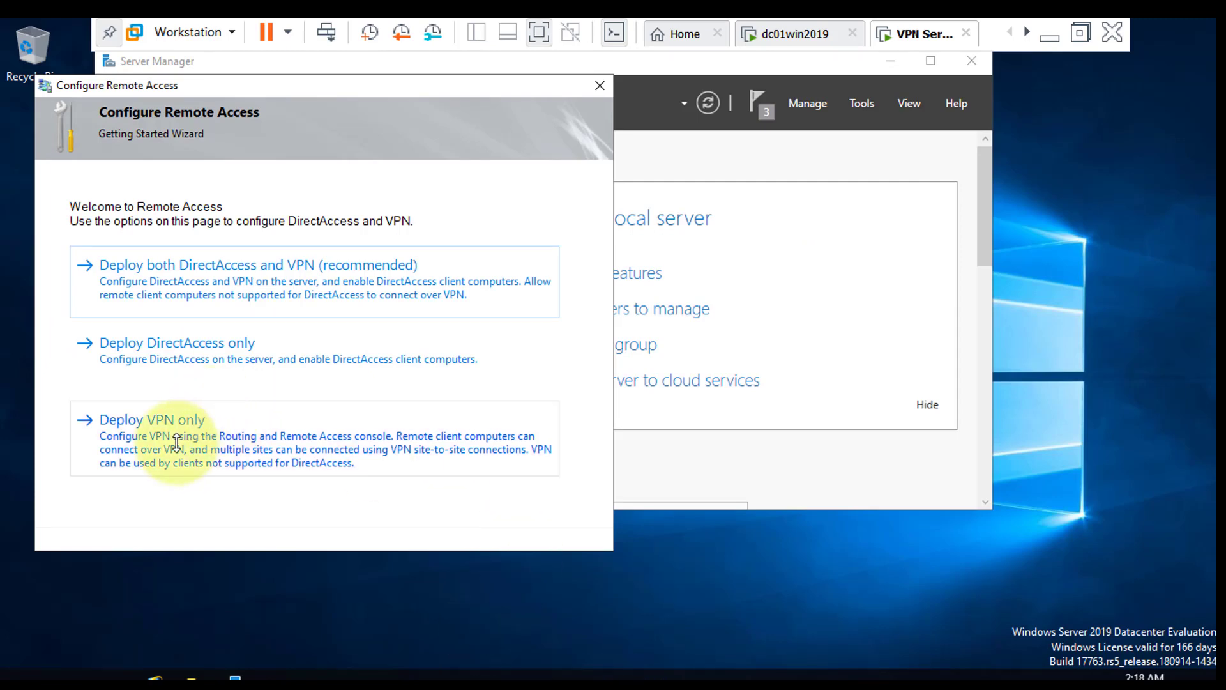
pyautogui.click(176, 442)
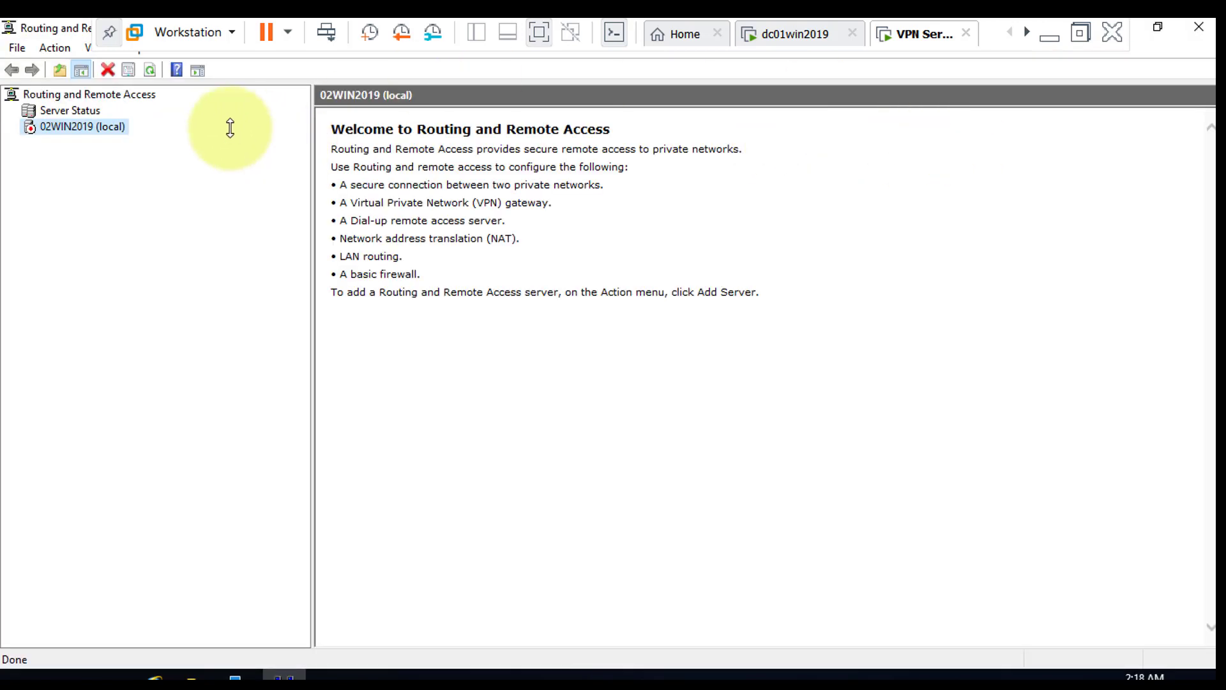
# Configure 02WIN2019 for VPN remote access with static packet filters disabled, then minimise the VM
pyautogui.rightClick(46, 126)
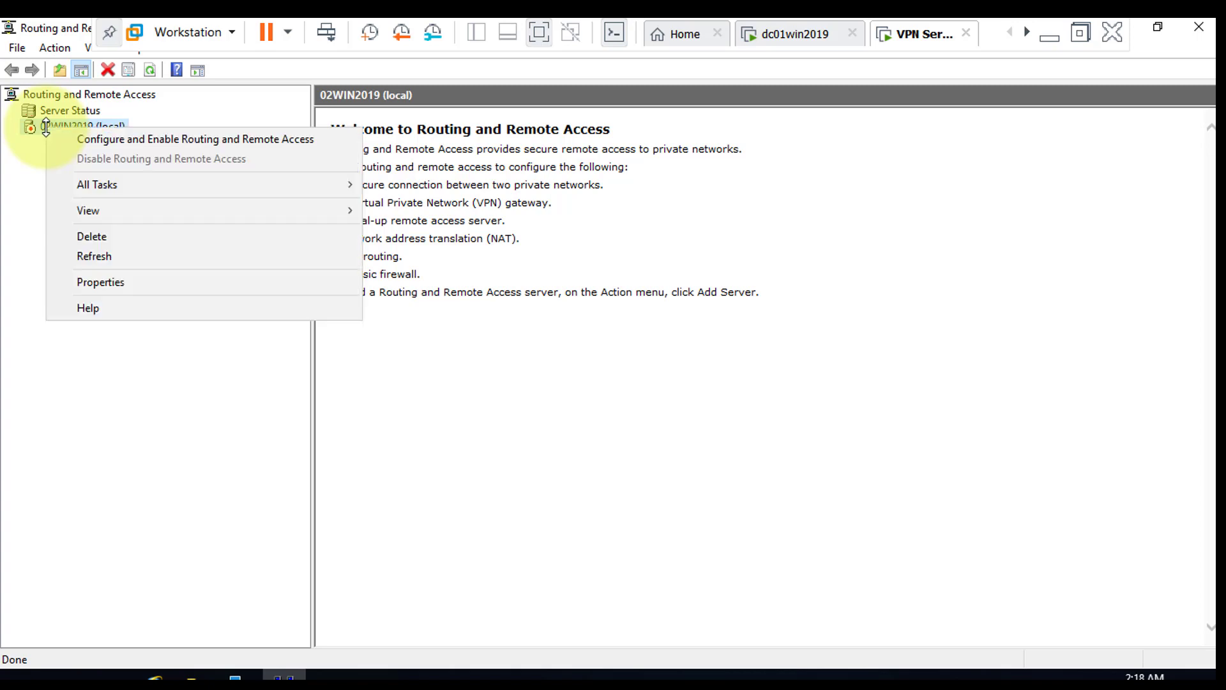
pyautogui.click(91, 138)
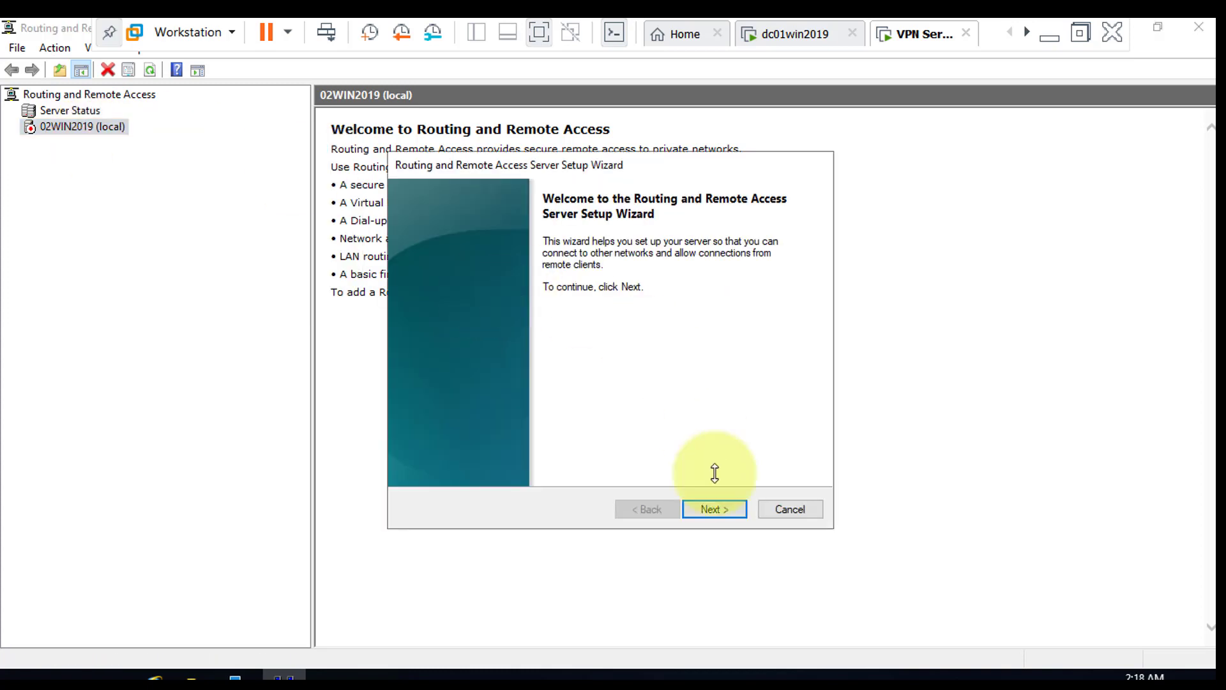
pyautogui.click(738, 509)
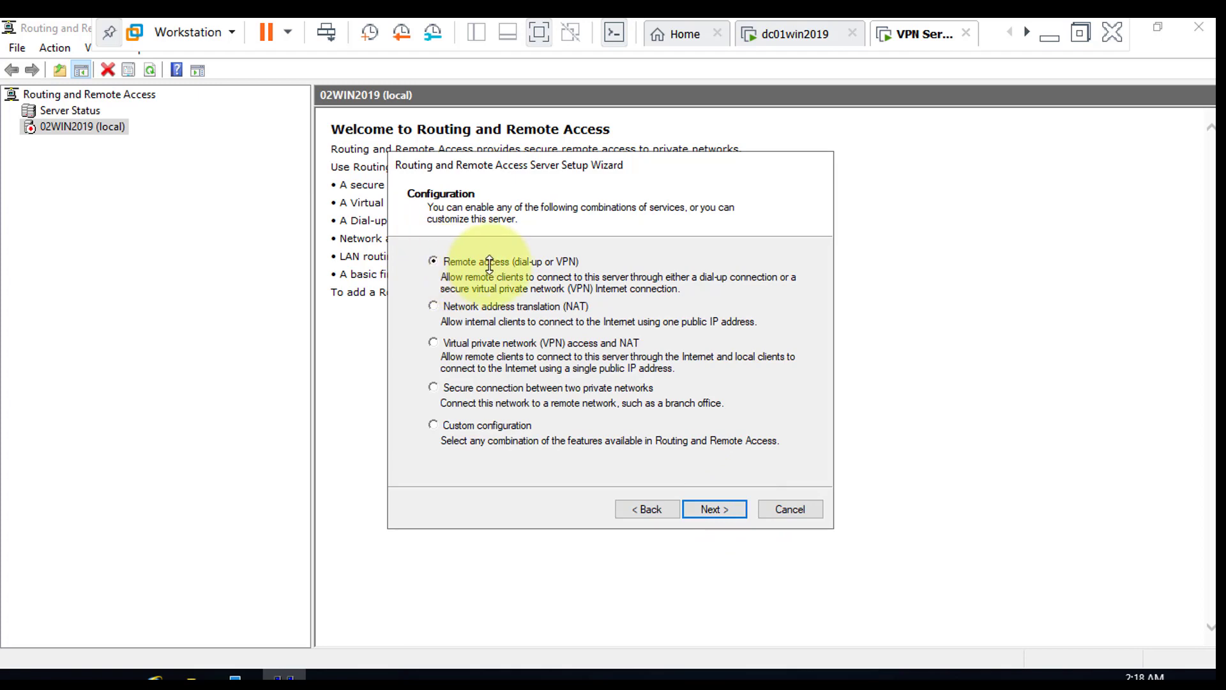
pyautogui.click(721, 509)
pyautogui.click(439, 281)
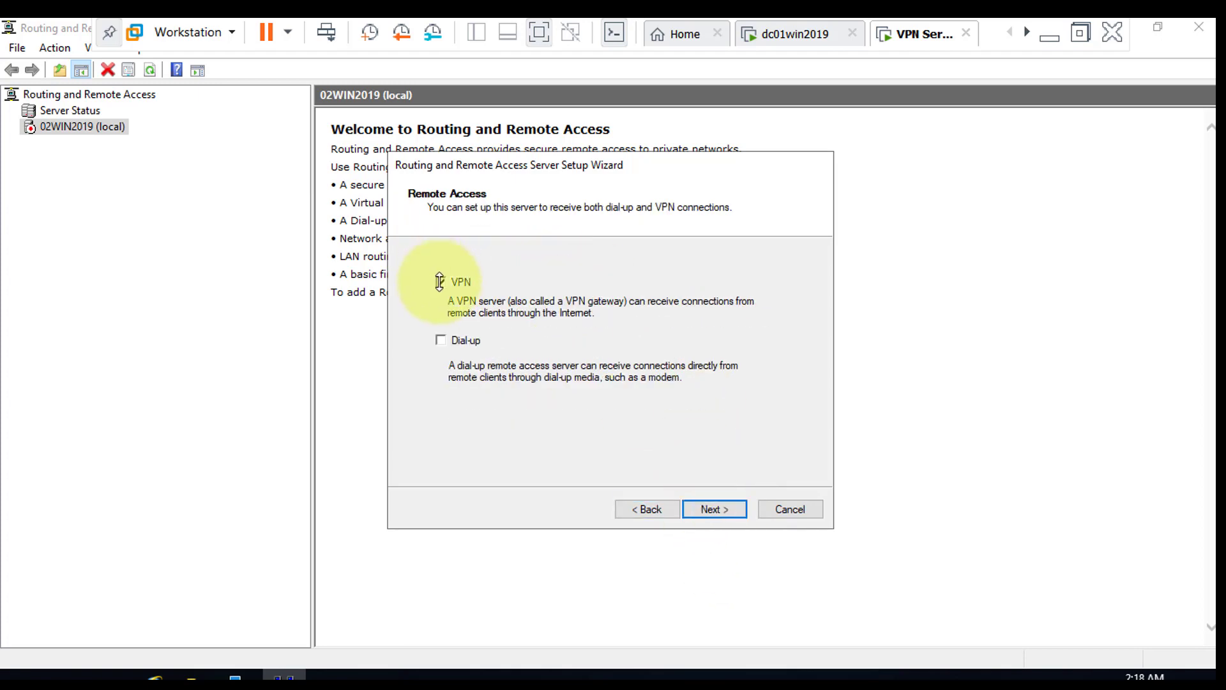
pyautogui.click(713, 509)
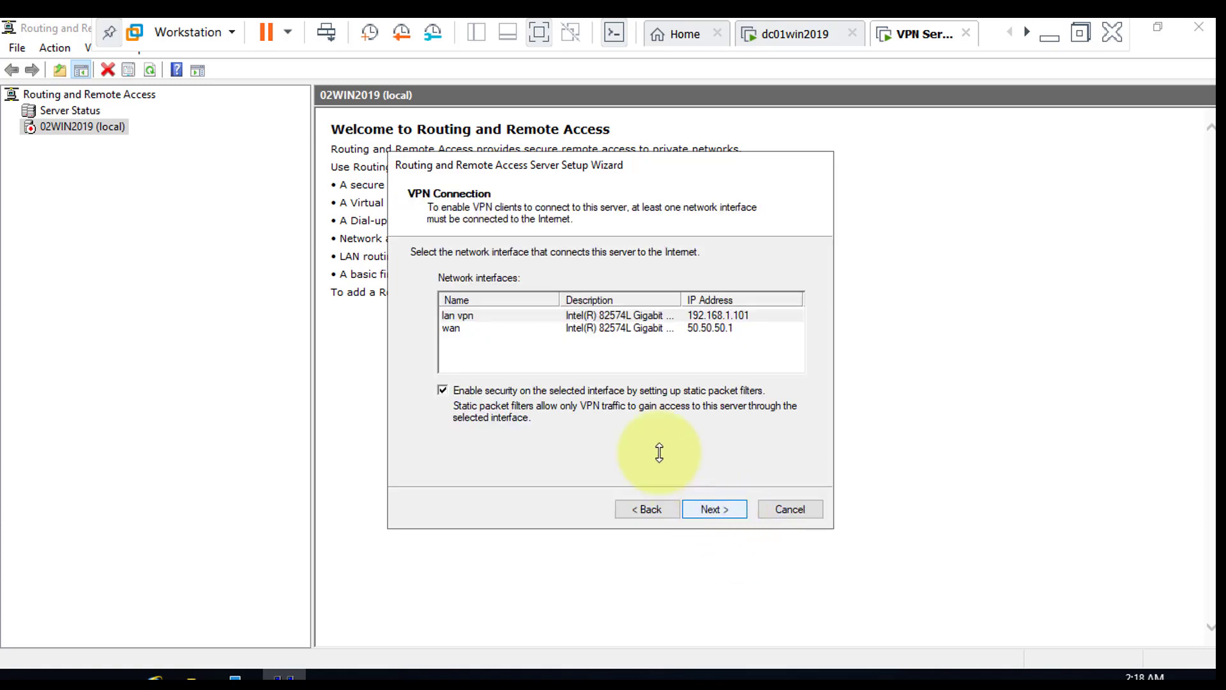
pyautogui.click(443, 390)
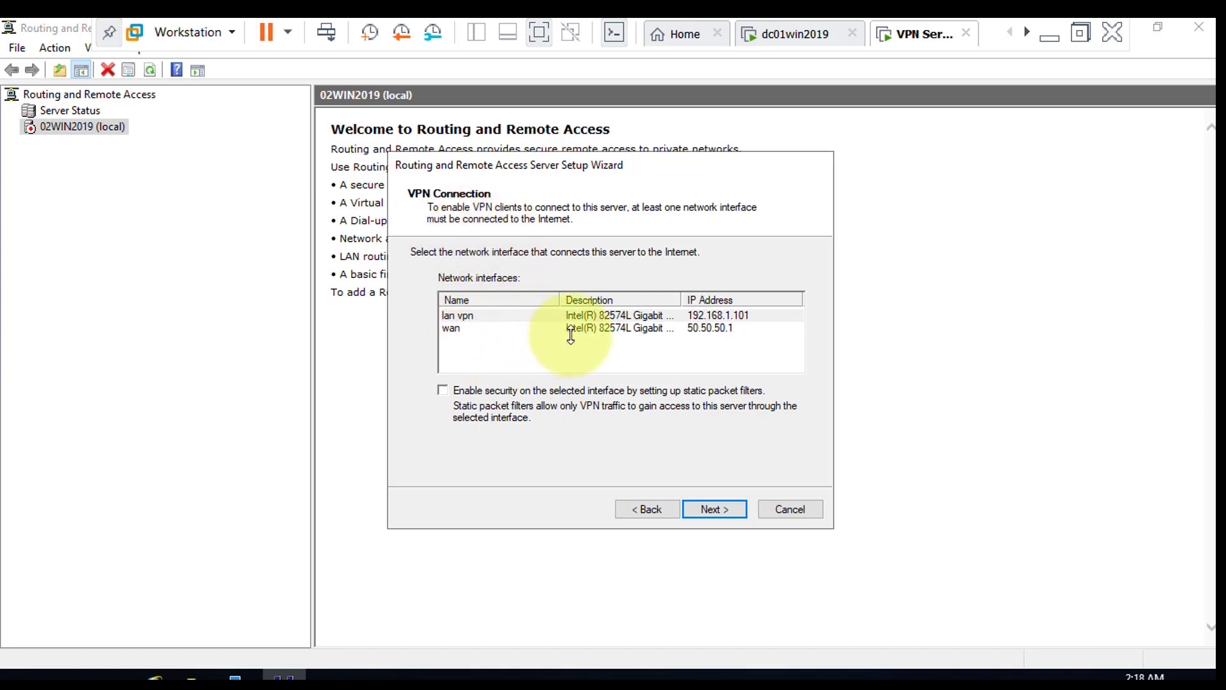
pyautogui.click(1051, 35)
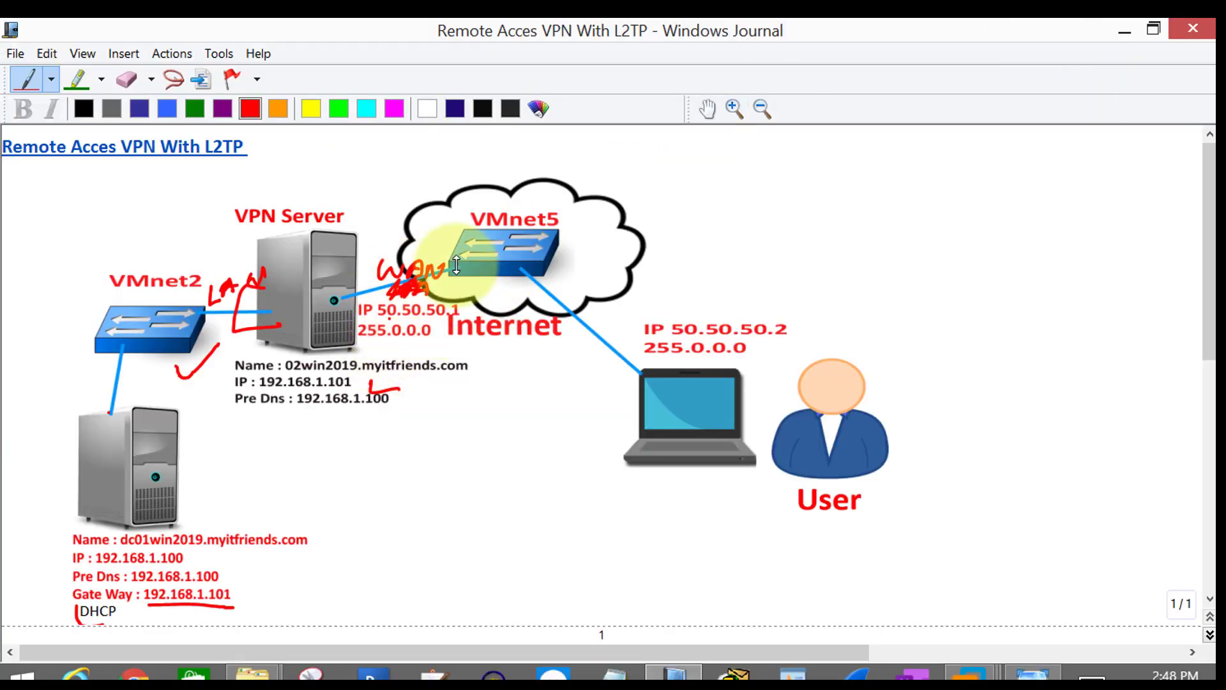
# Select the wan interface, keep automatic addressing and no RADIUS, and finish the RRAS setup
pyautogui.moveTo(965, 670)
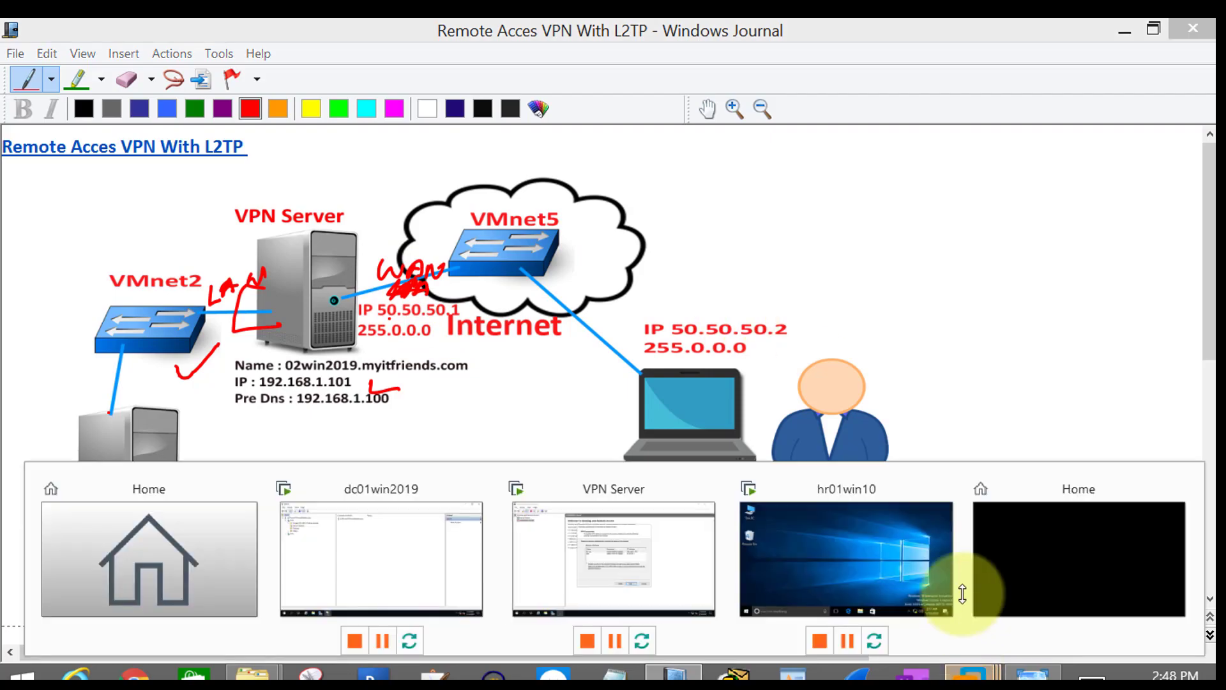
pyautogui.click(666, 550)
pyautogui.click(598, 328)
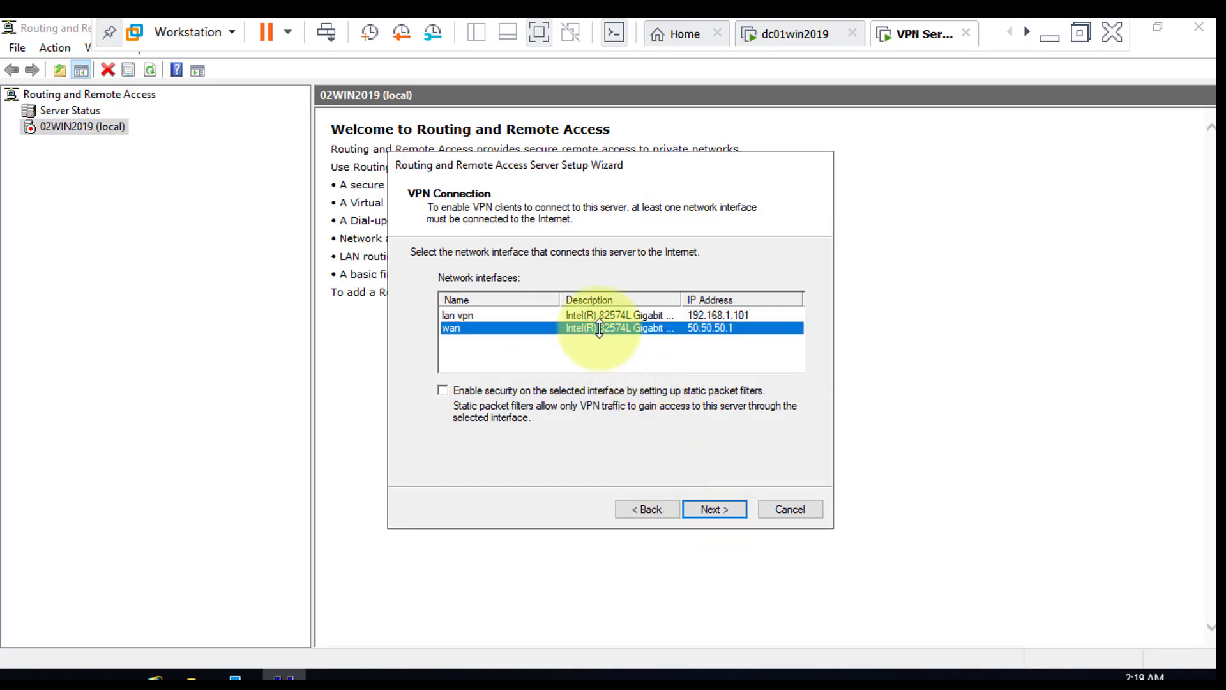
pyautogui.click(709, 507)
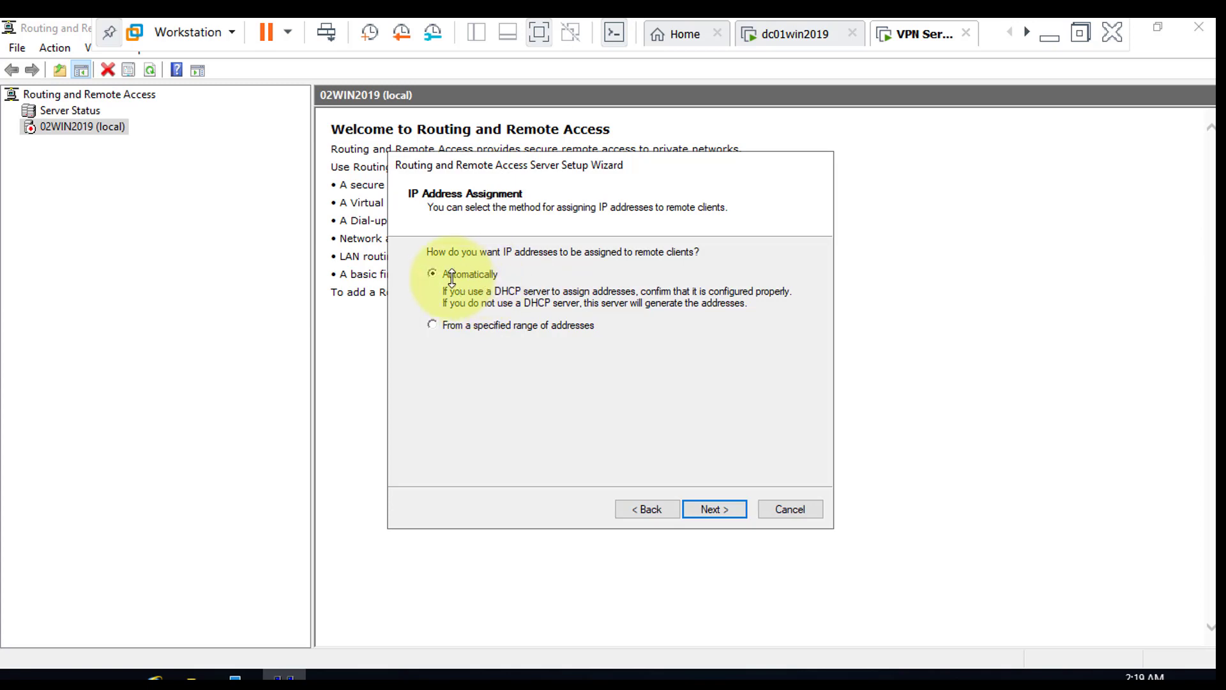
pyautogui.click(713, 509)
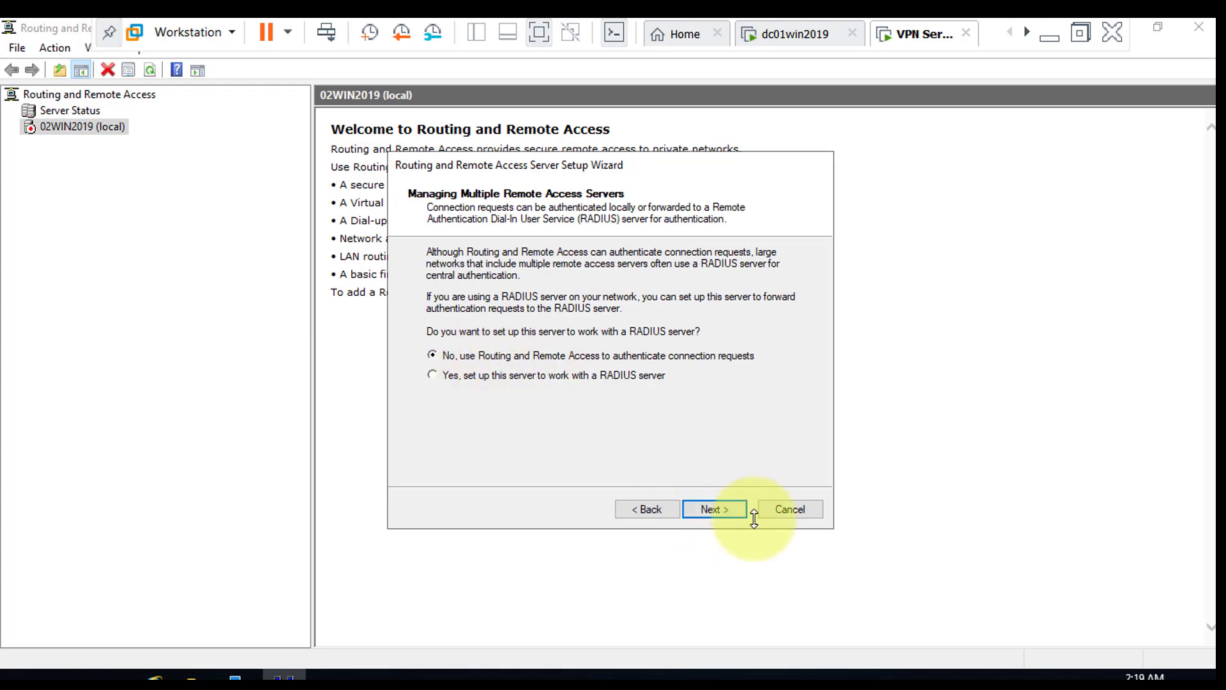
pyautogui.click(731, 509)
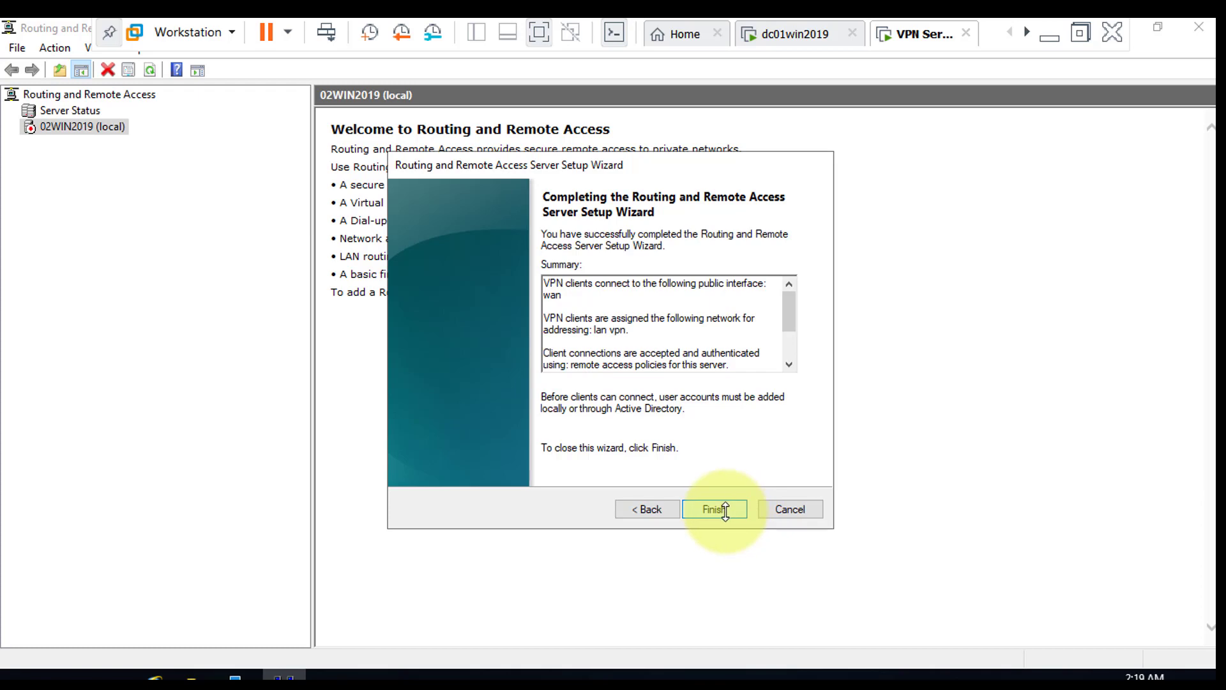
pyautogui.click(725, 509)
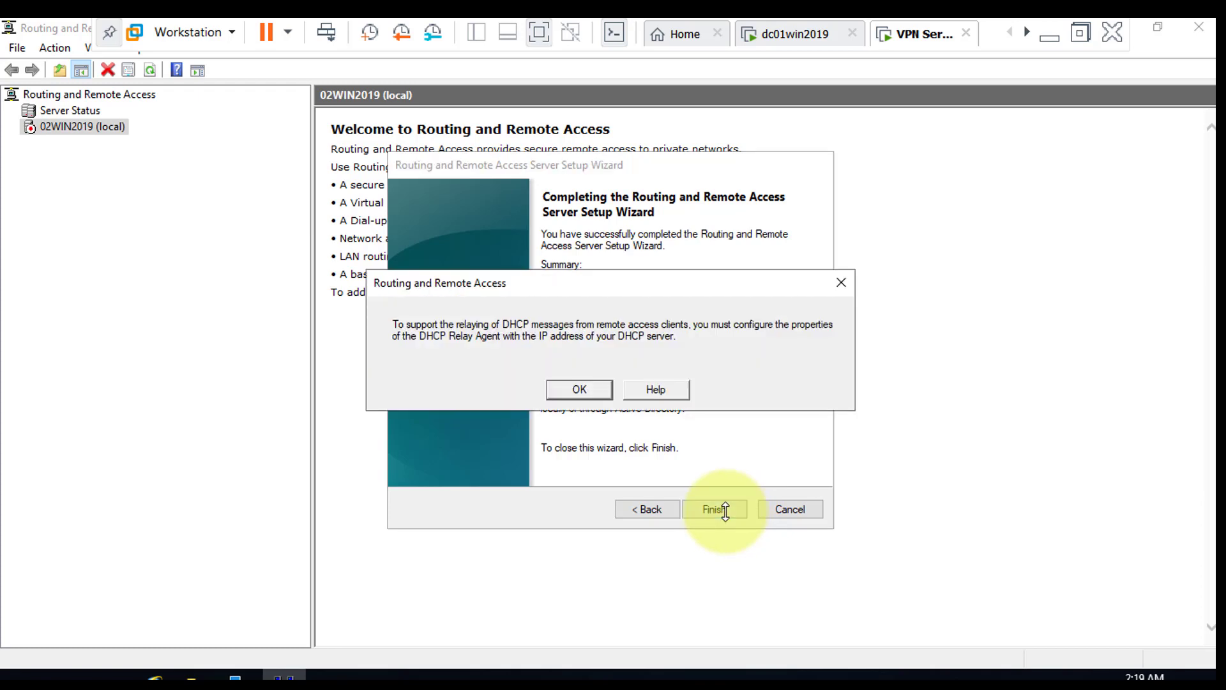
pyautogui.click(598, 390)
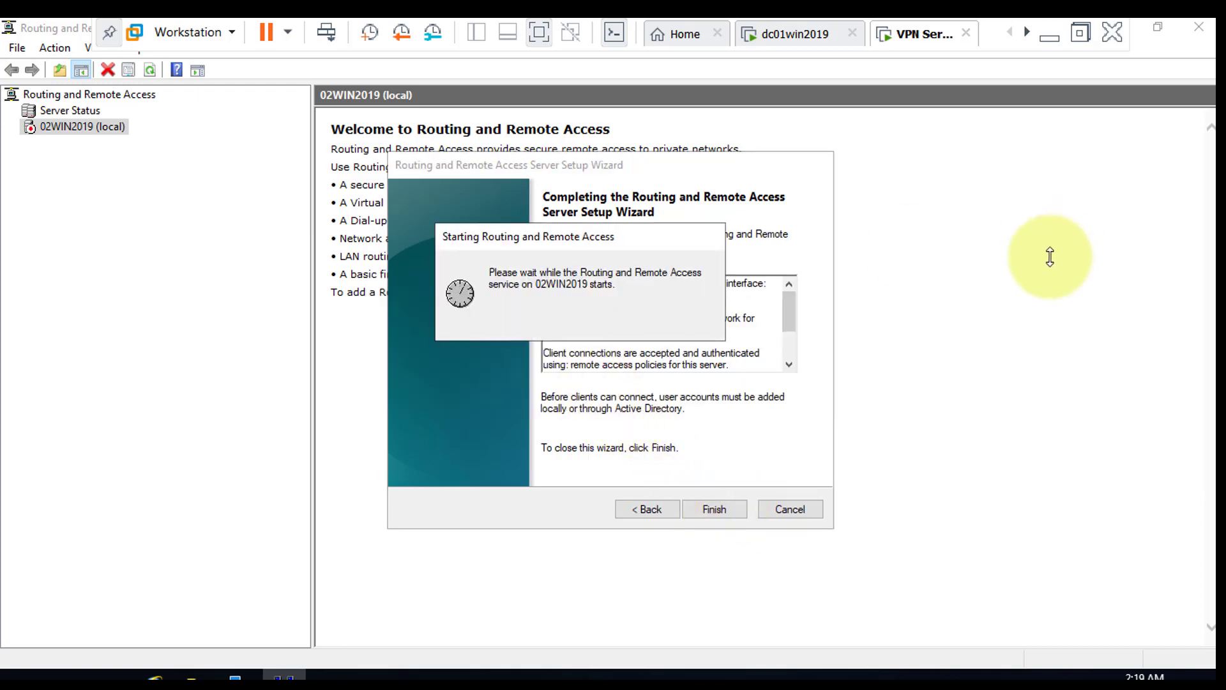
pyautogui.click(1081, 33)
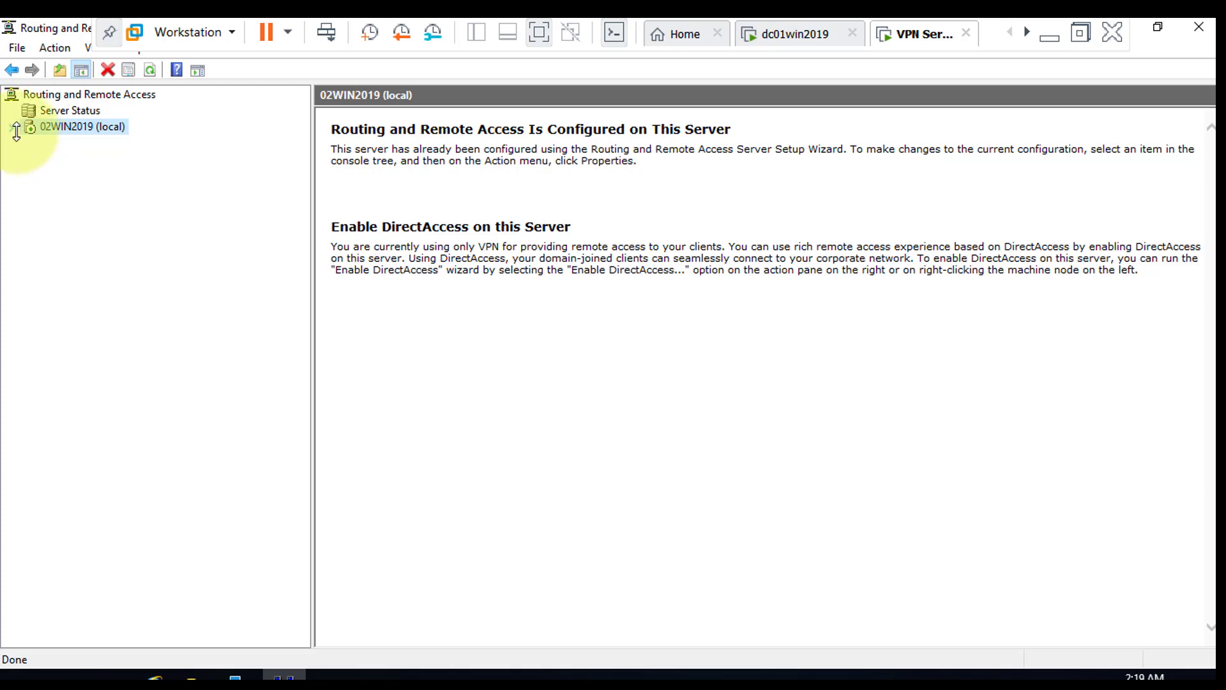
# Expand 02WIN2019 > IPv4 and open the DHCP Relay Agent properties
pyautogui.click(11, 126)
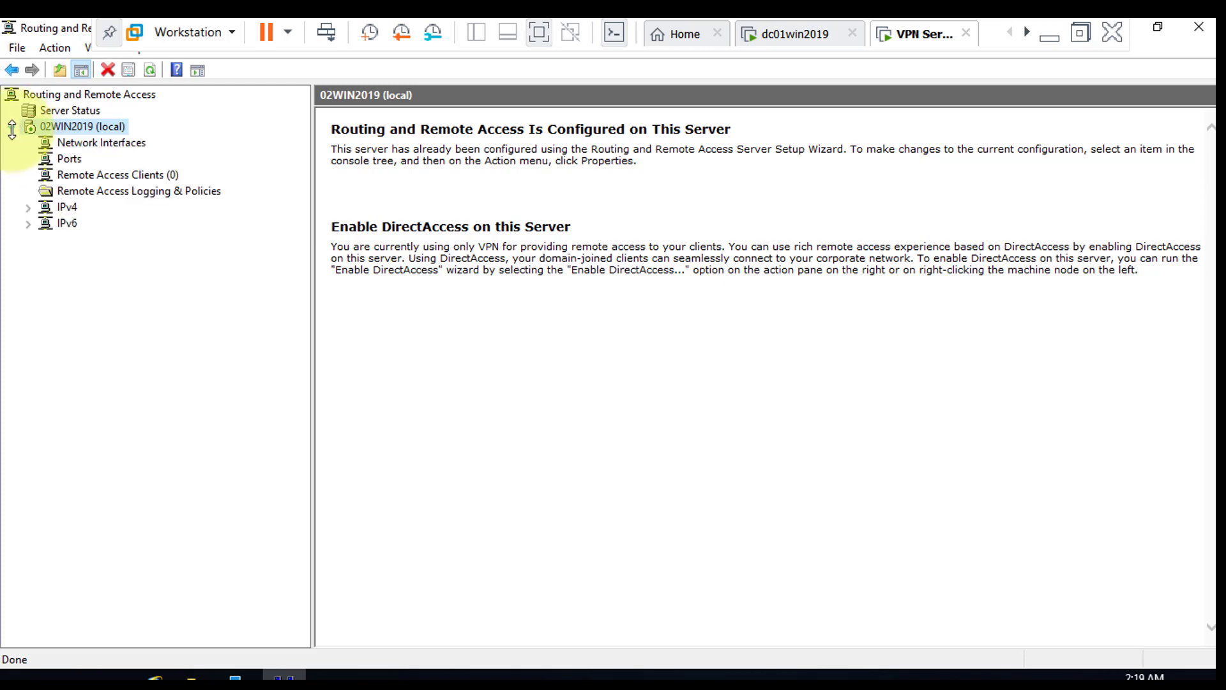
pyautogui.click(11, 127)
pyautogui.click(11, 126)
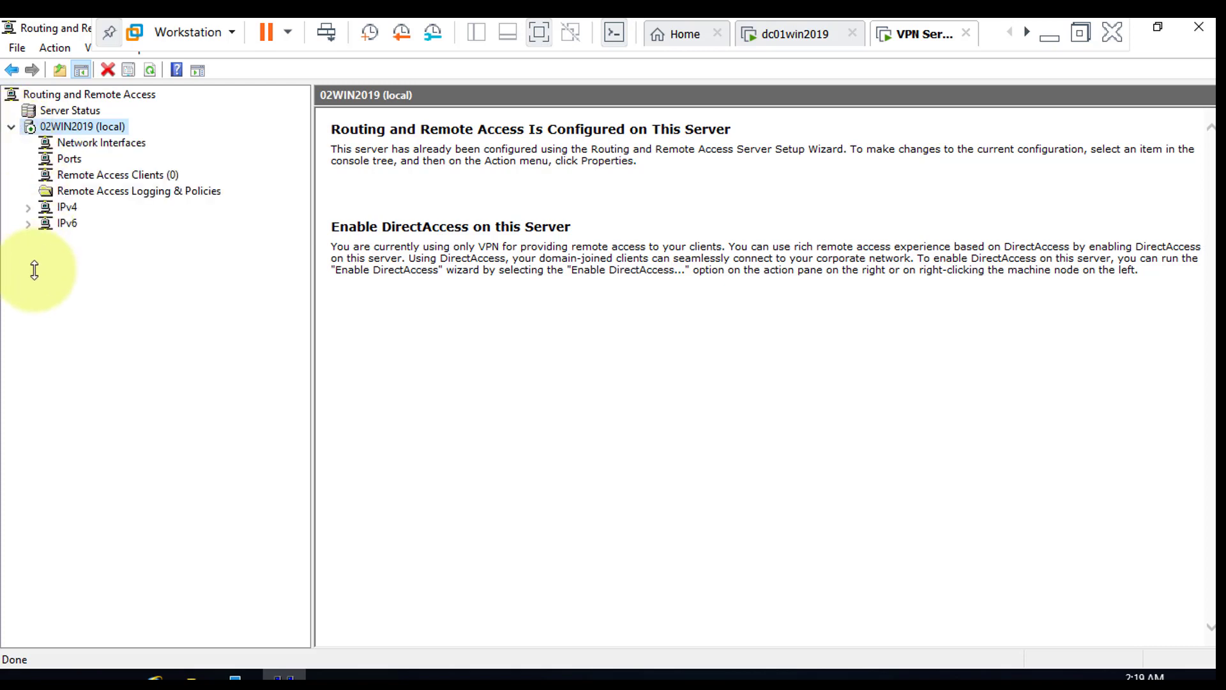
pyautogui.click(28, 206)
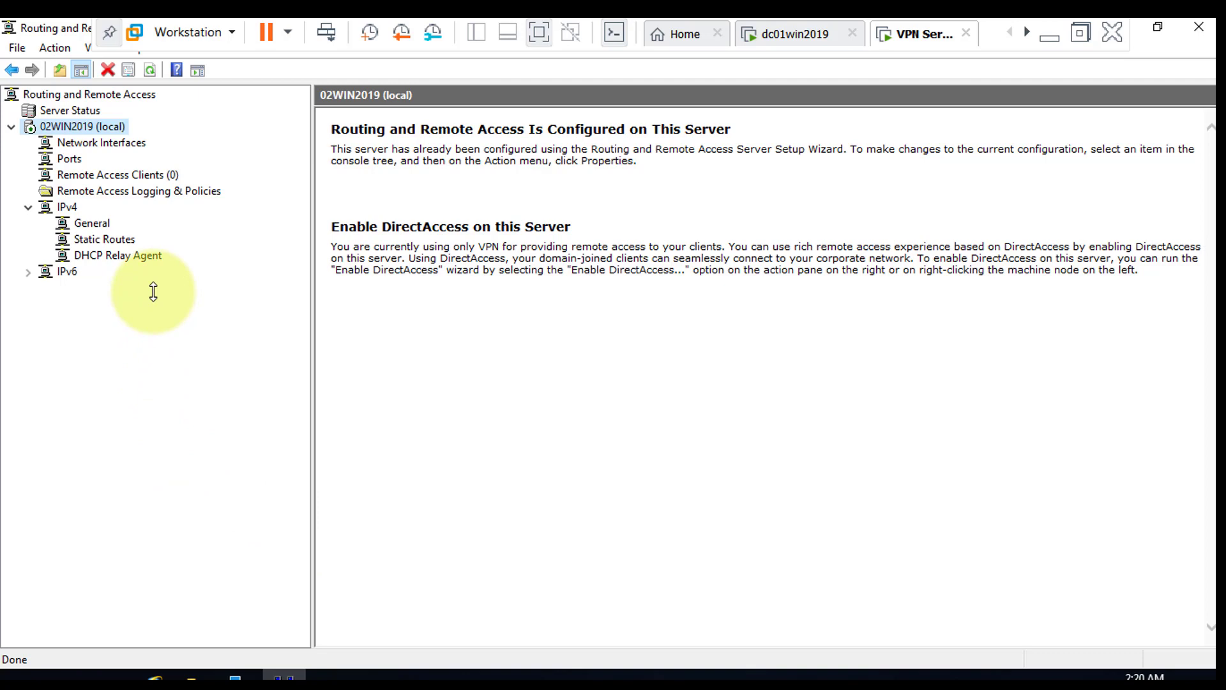
pyautogui.rightClick(121, 257)
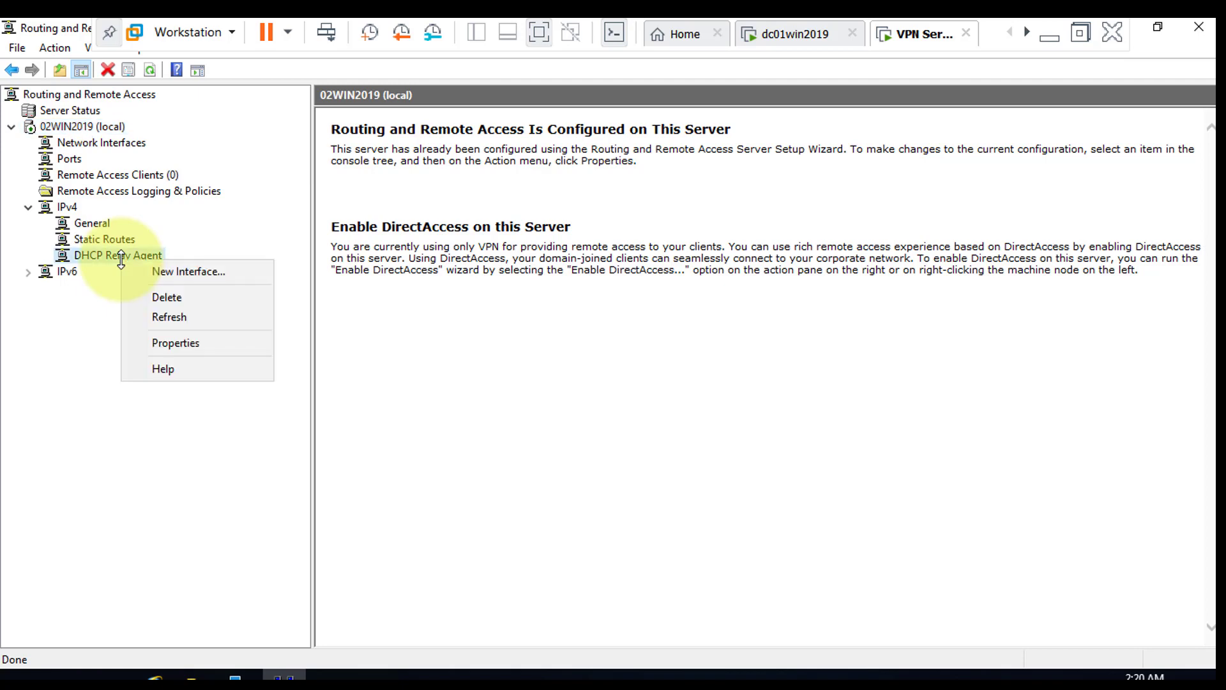
pyautogui.click(173, 344)
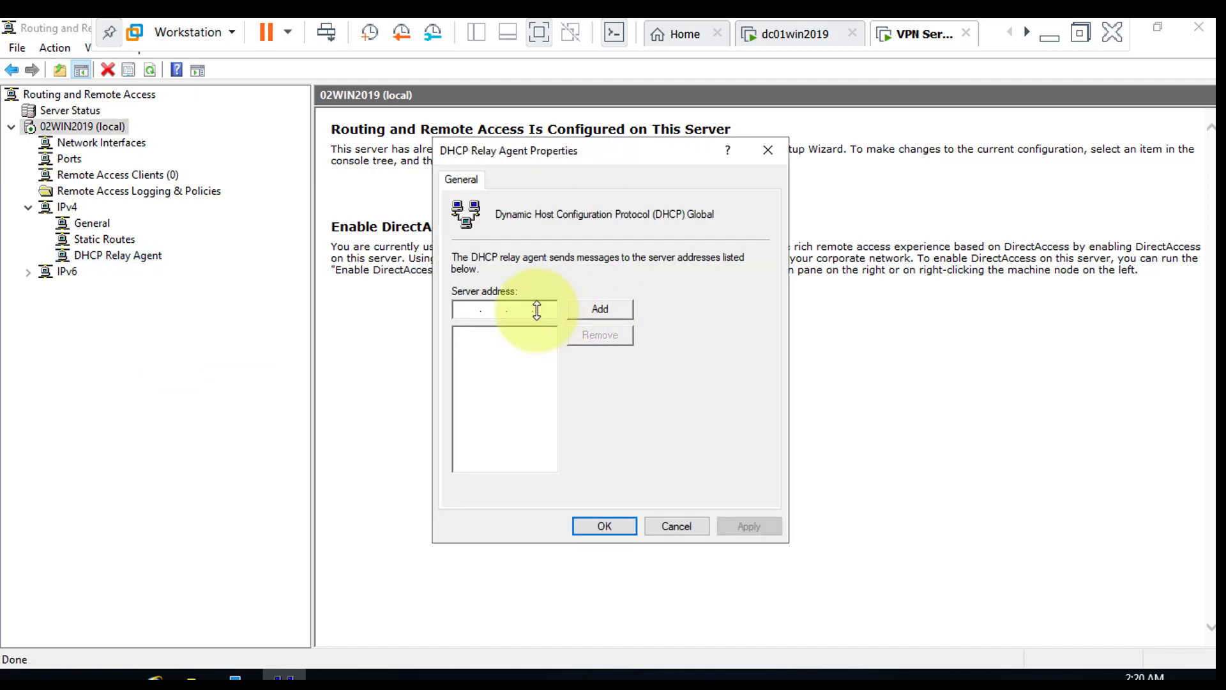
# Add 192.168.1.100 as the relay agent's DHCP server address and apply it
pyautogui.click(475, 315)
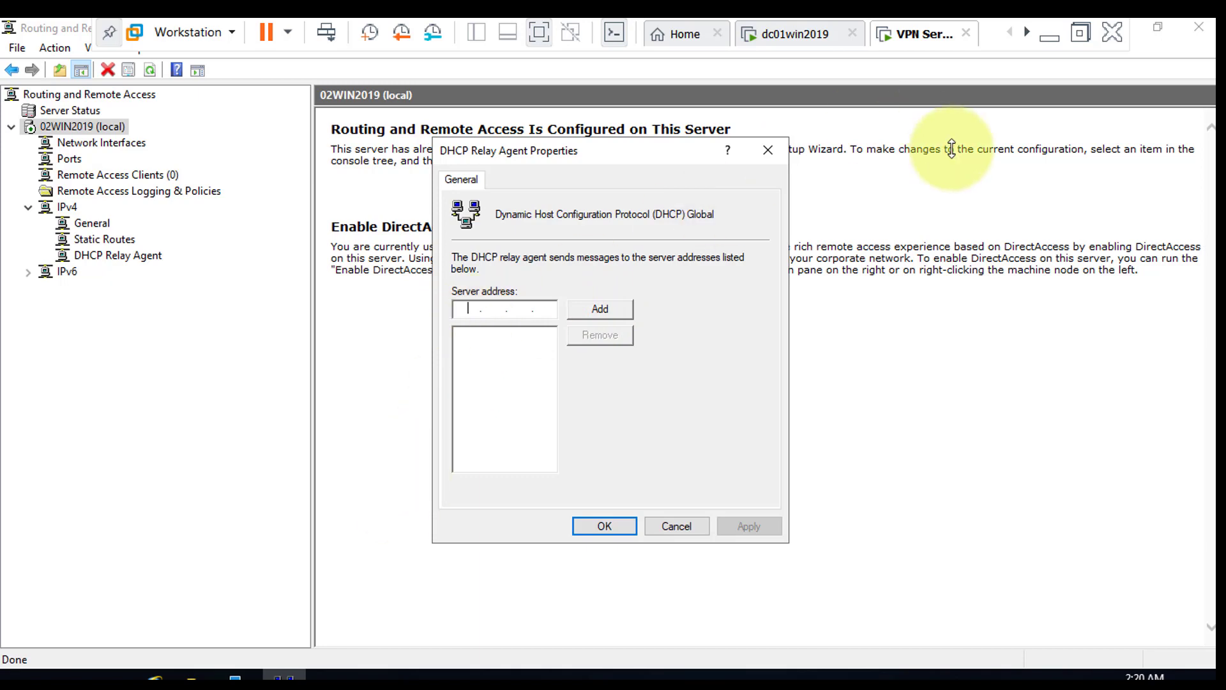
pyautogui.click(1046, 30)
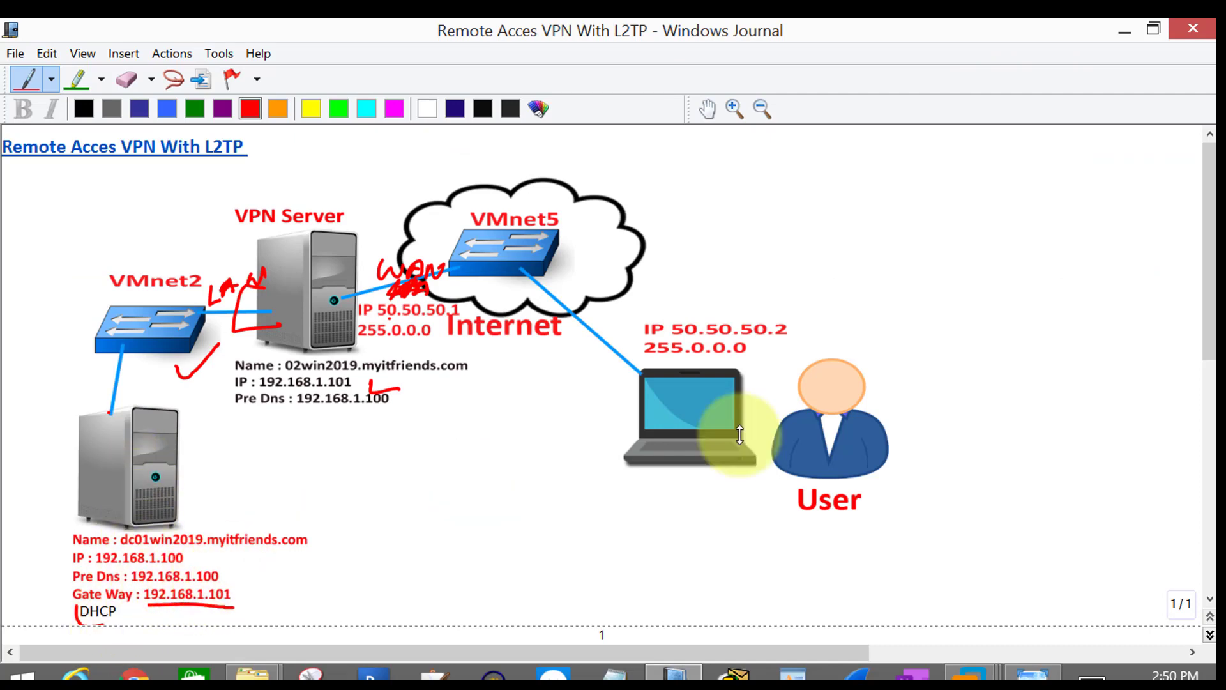
pyautogui.click(971, 672)
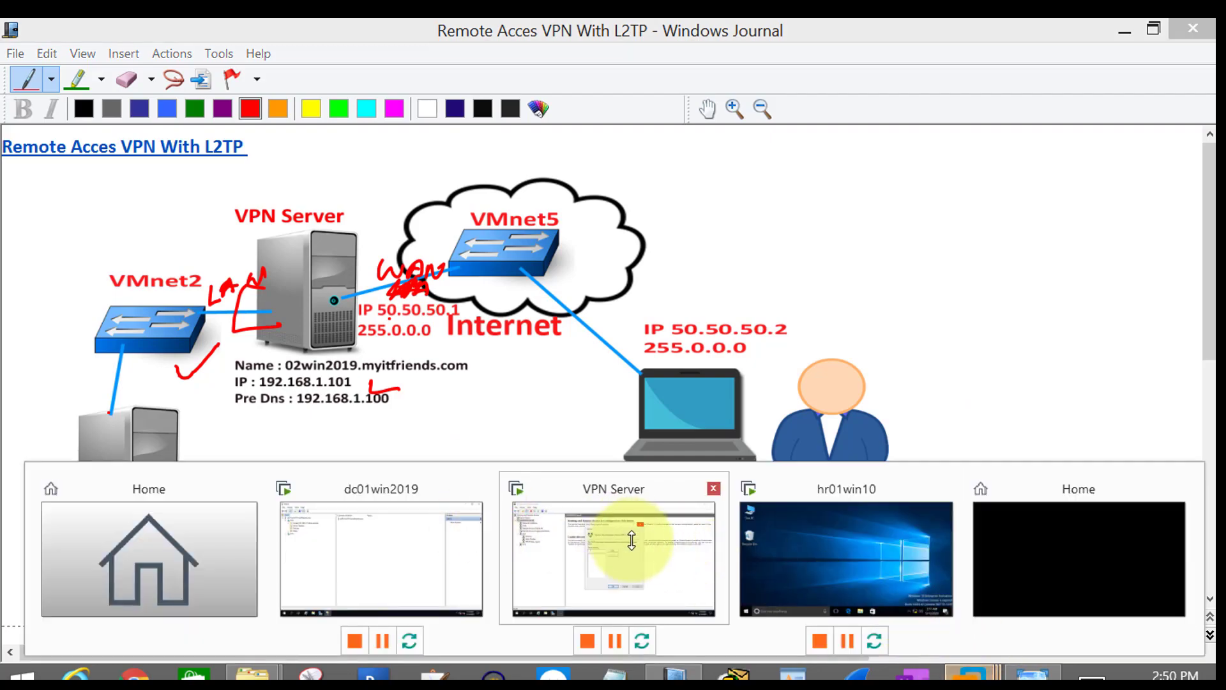
pyautogui.click(650, 548)
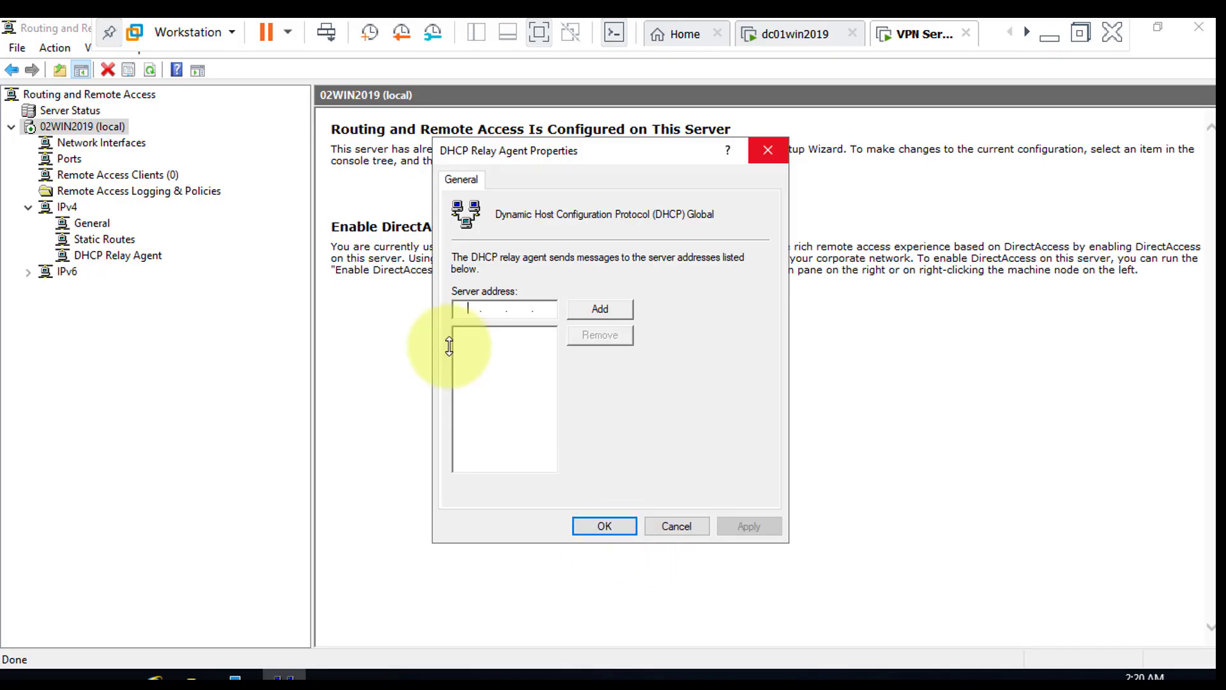
pyautogui.click(479, 311)
pyautogui.write('192.1')
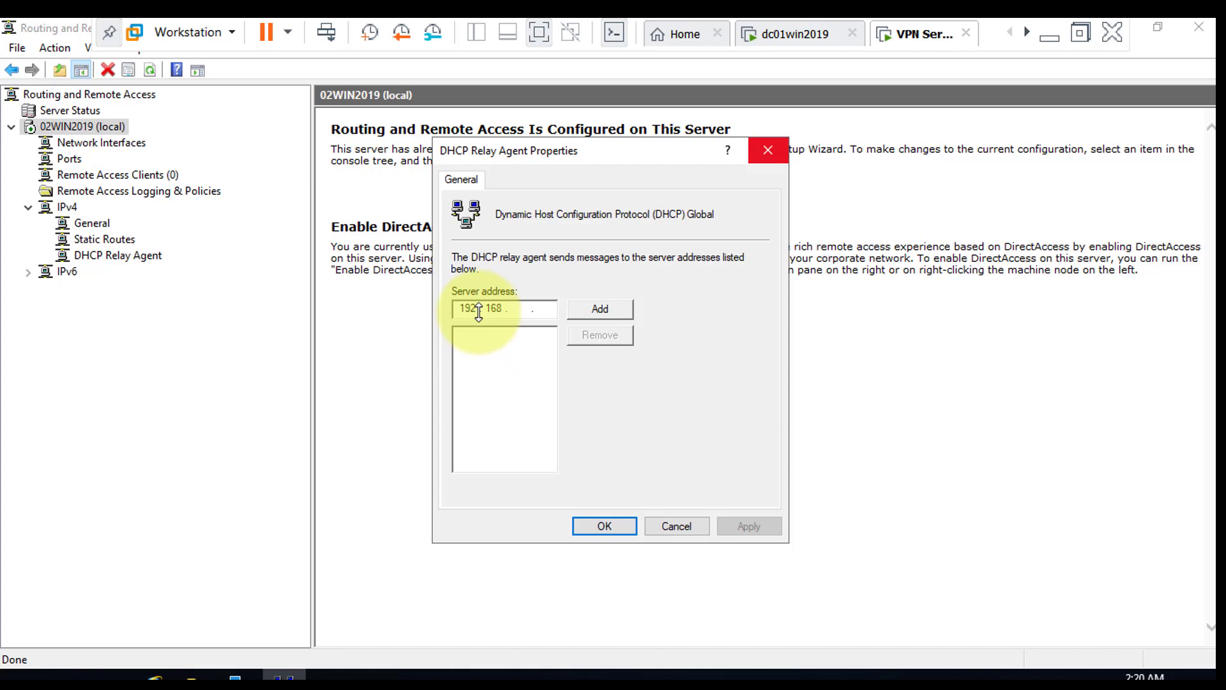
pyautogui.write('68.1.100')
pyautogui.click(608, 309)
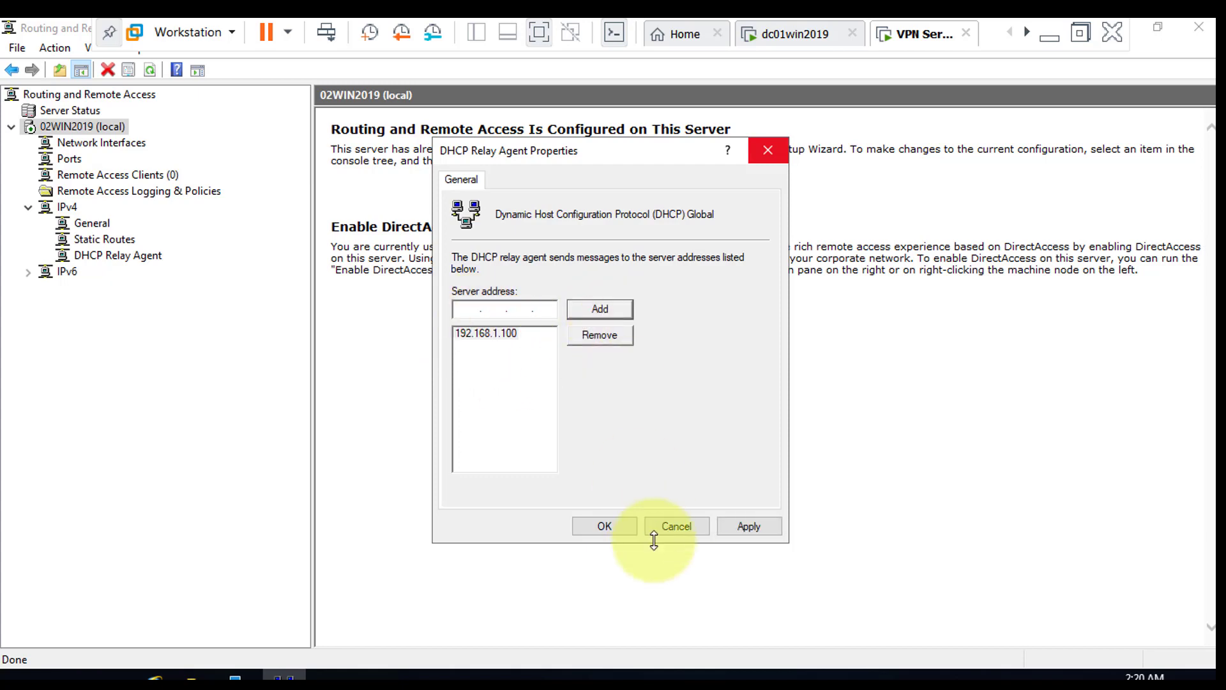
pyautogui.click(763, 526)
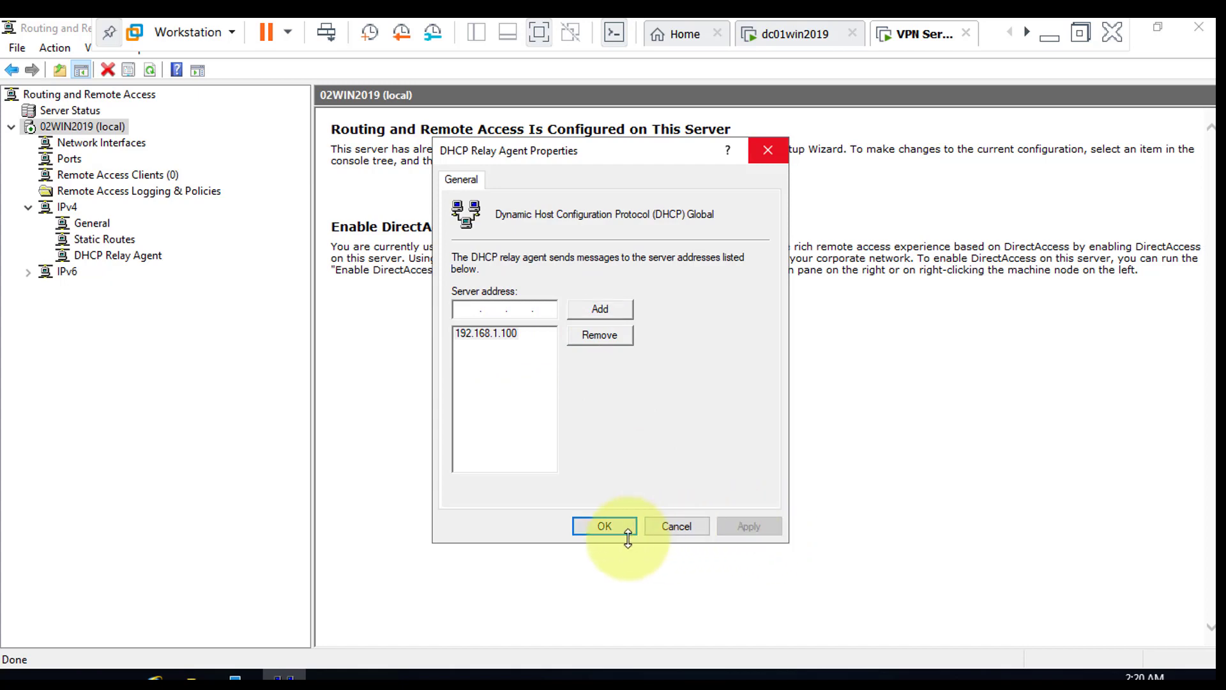
pyautogui.click(613, 527)
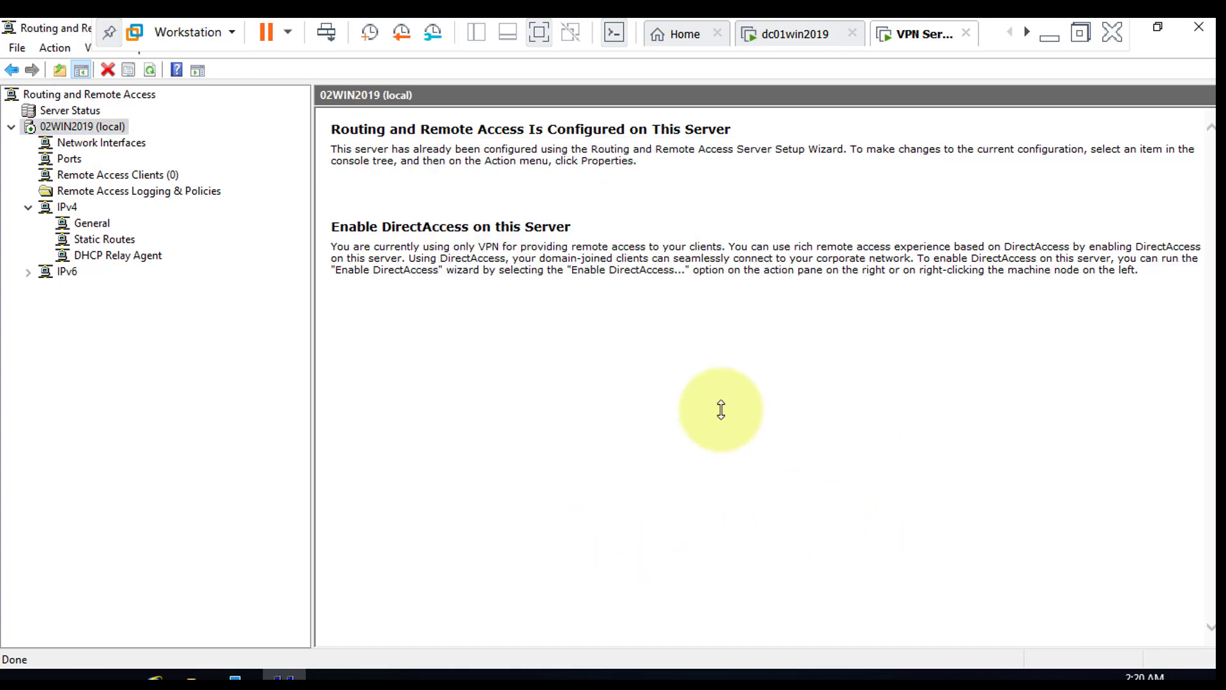
# Open 02WIN2019's properties and review its Security authentication methods, leaving them unchanged
pyautogui.rightClick(61, 128)
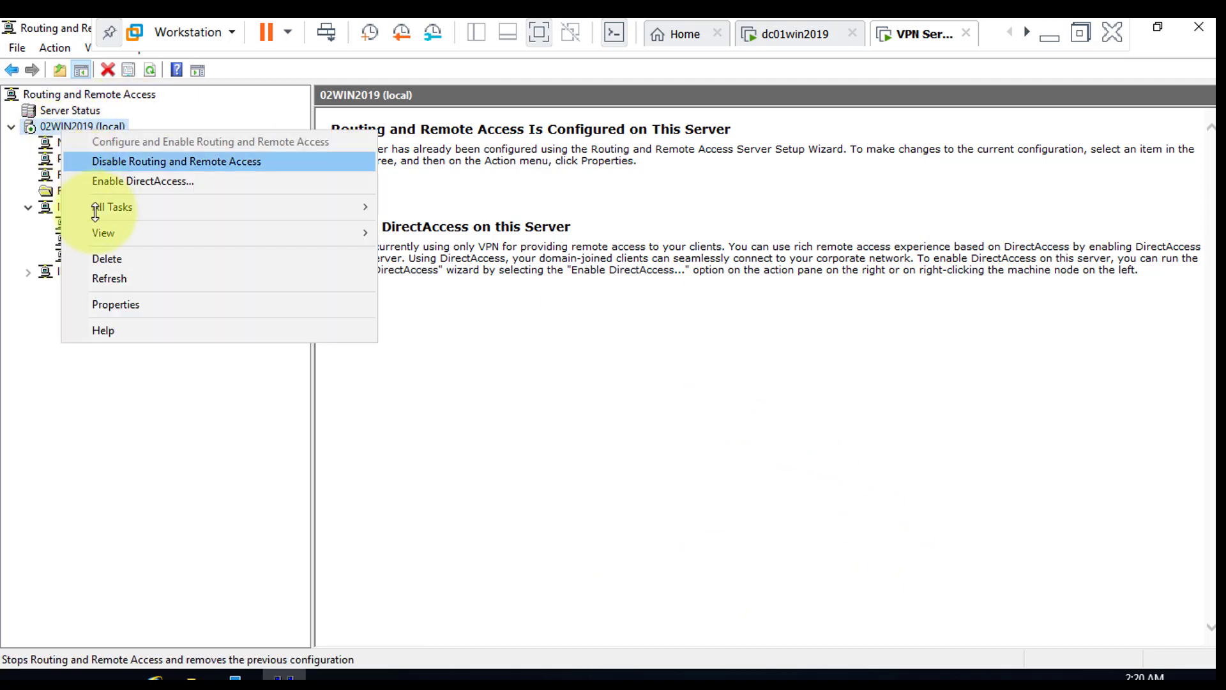
pyautogui.click(109, 305)
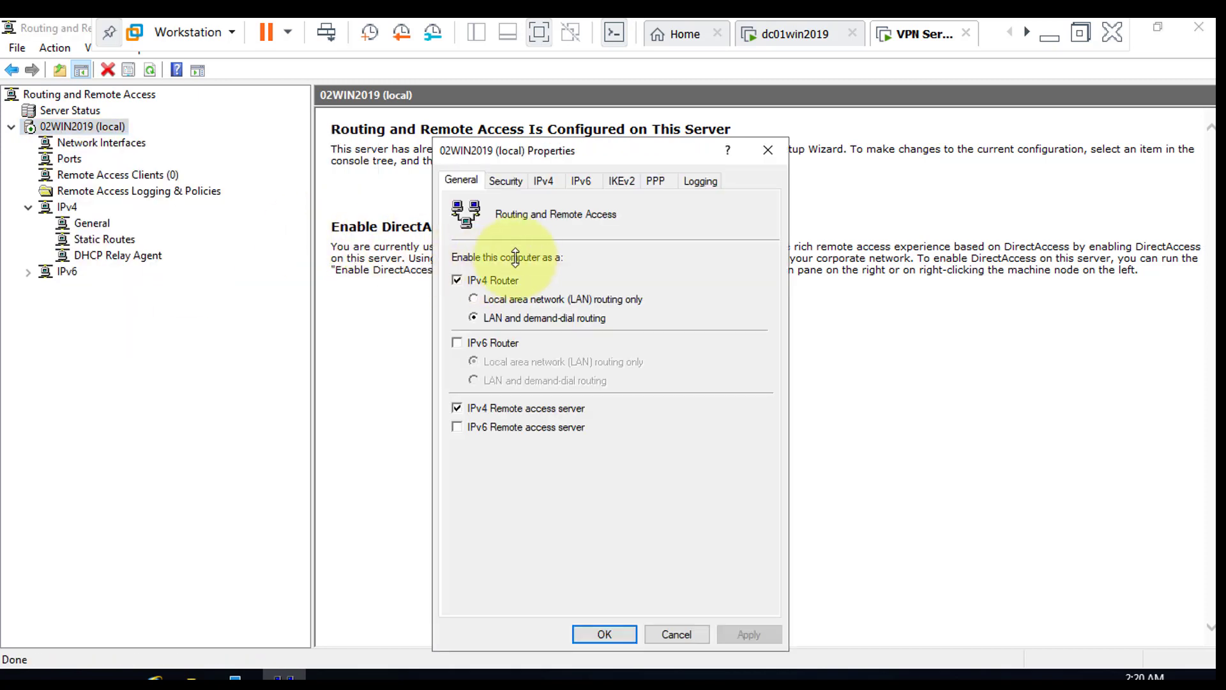
pyautogui.click(516, 180)
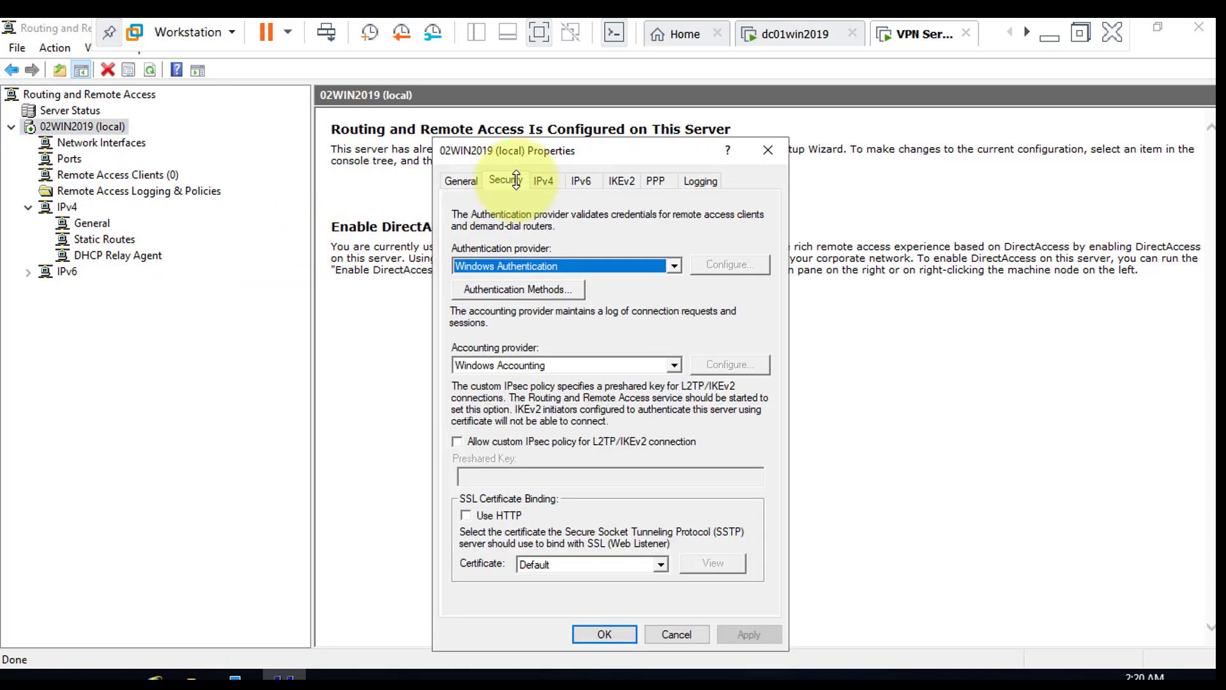
pyautogui.click(553, 290)
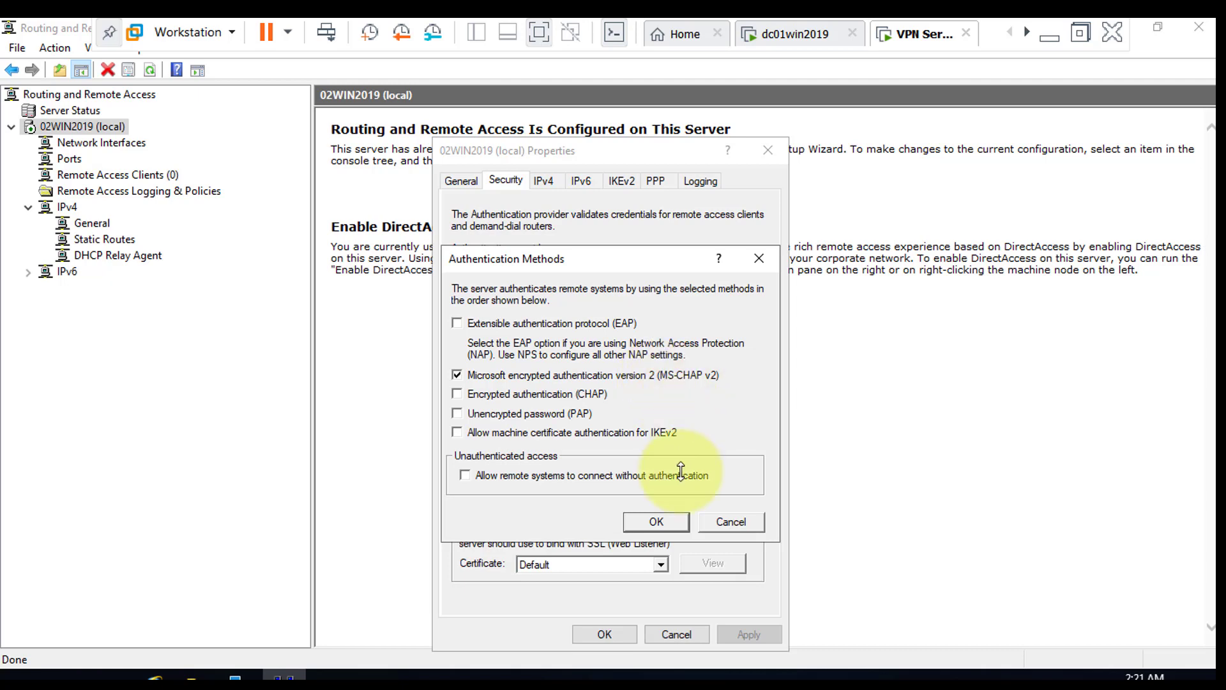
pyautogui.click(656, 522)
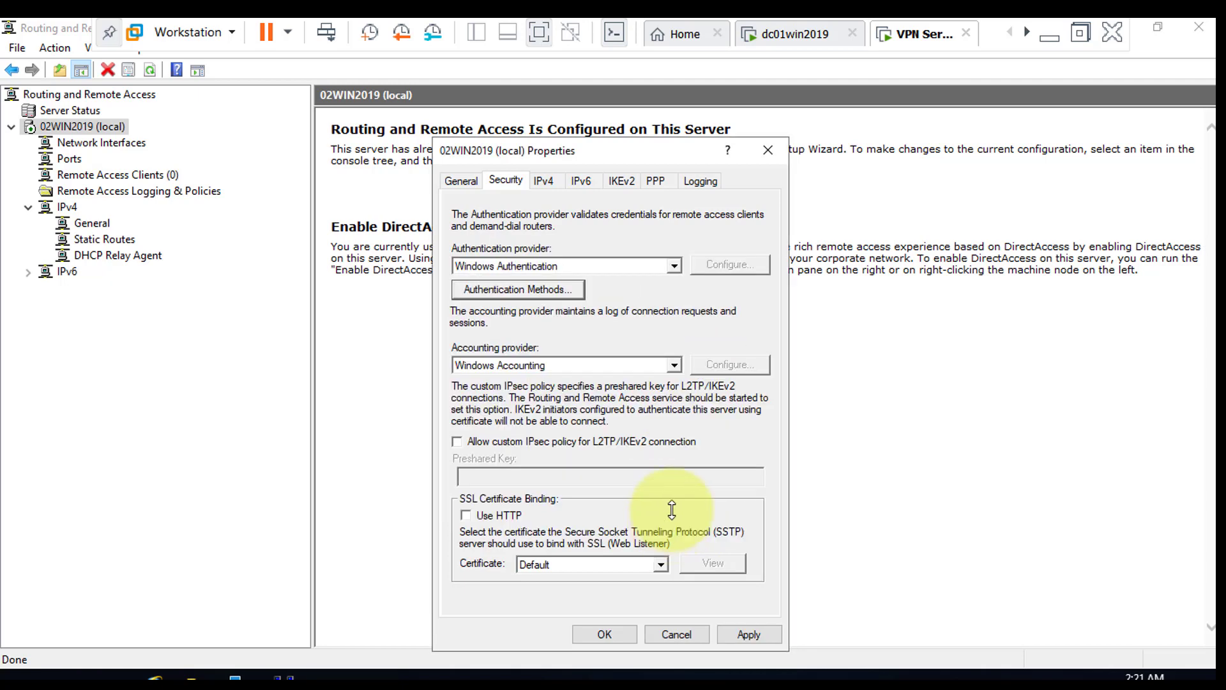
# Allow a custom L2TP/IKEv2 IPsec policy, enter the preshared key, apply and restart RRAS
pyautogui.click(604, 442)
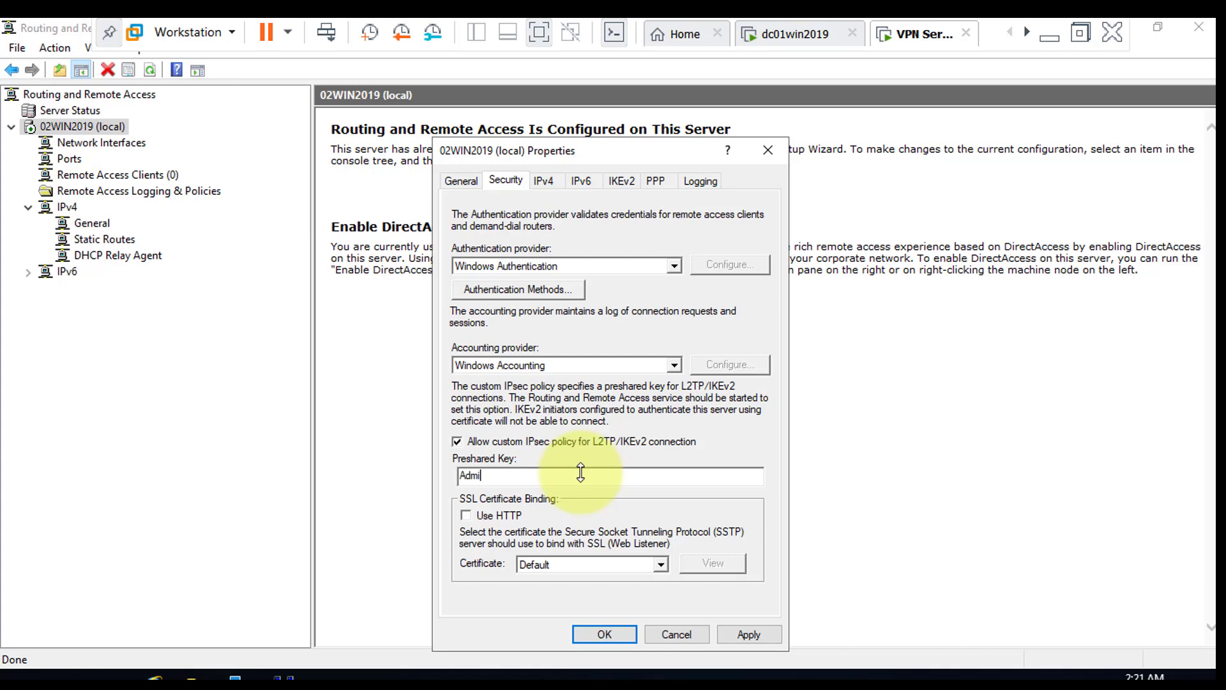
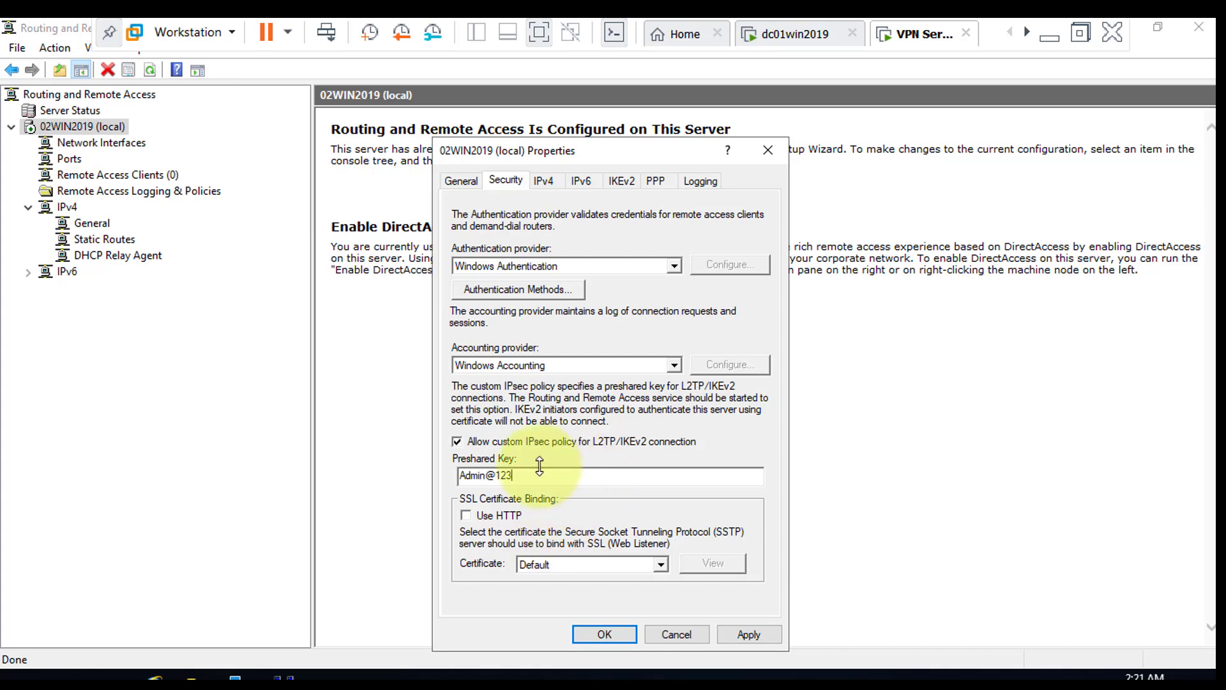
pyautogui.moveTo(528, 475); pyautogui.dragTo(422, 485)
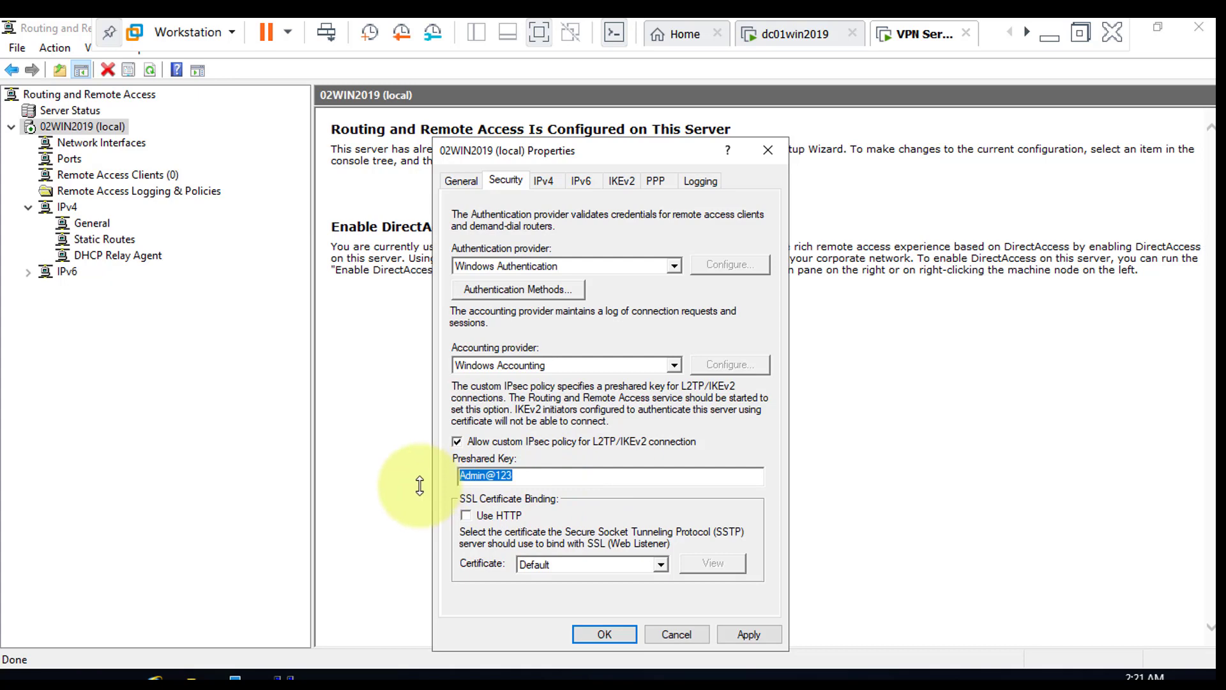
pyautogui.click(745, 632)
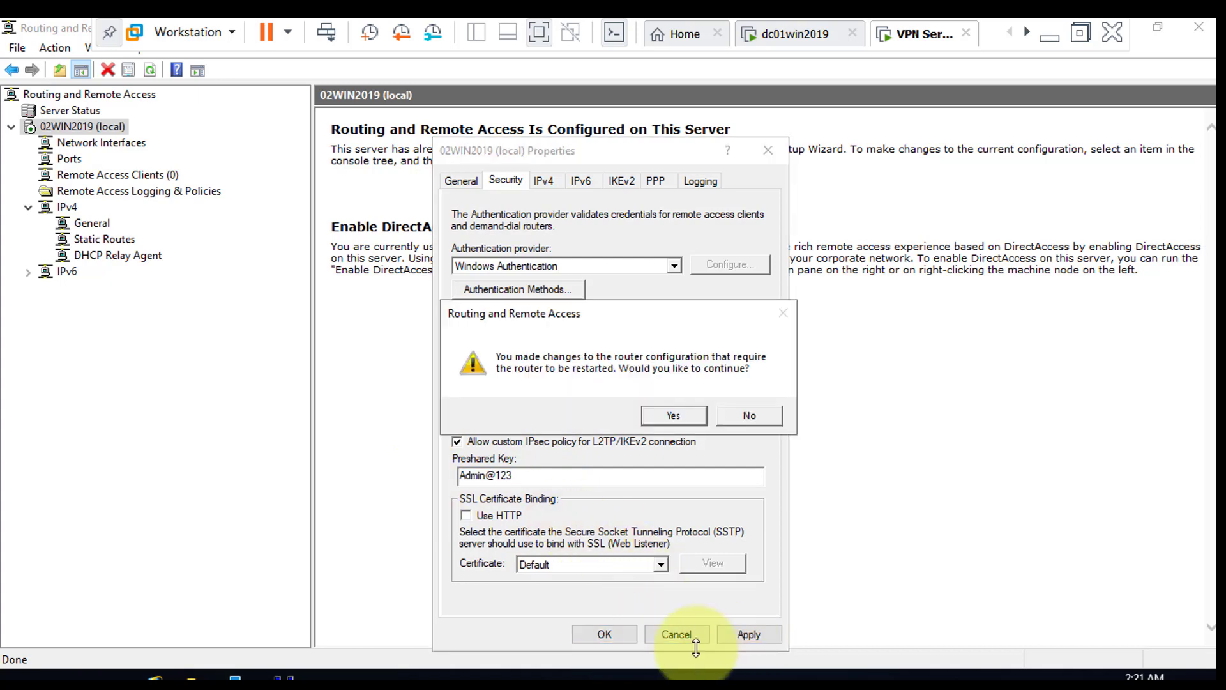
pyautogui.click(686, 412)
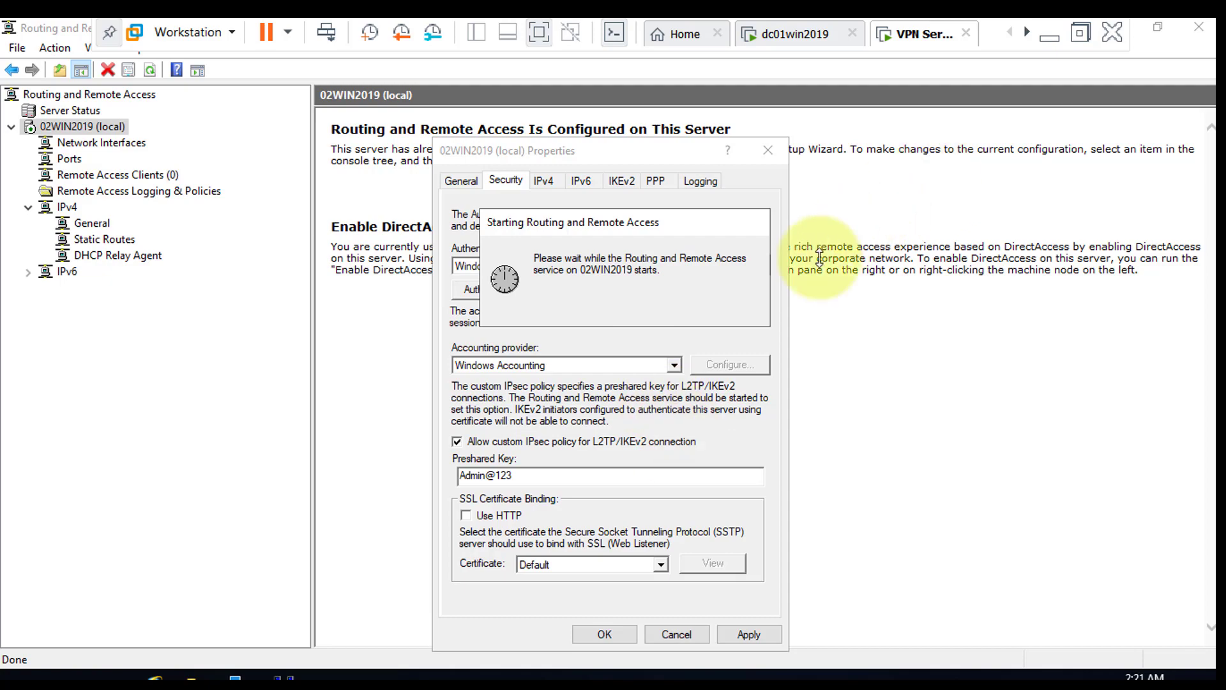
# Return to the VPN Server VM and close its Properties dialog with OK after the restart
pyautogui.click(1079, 32)
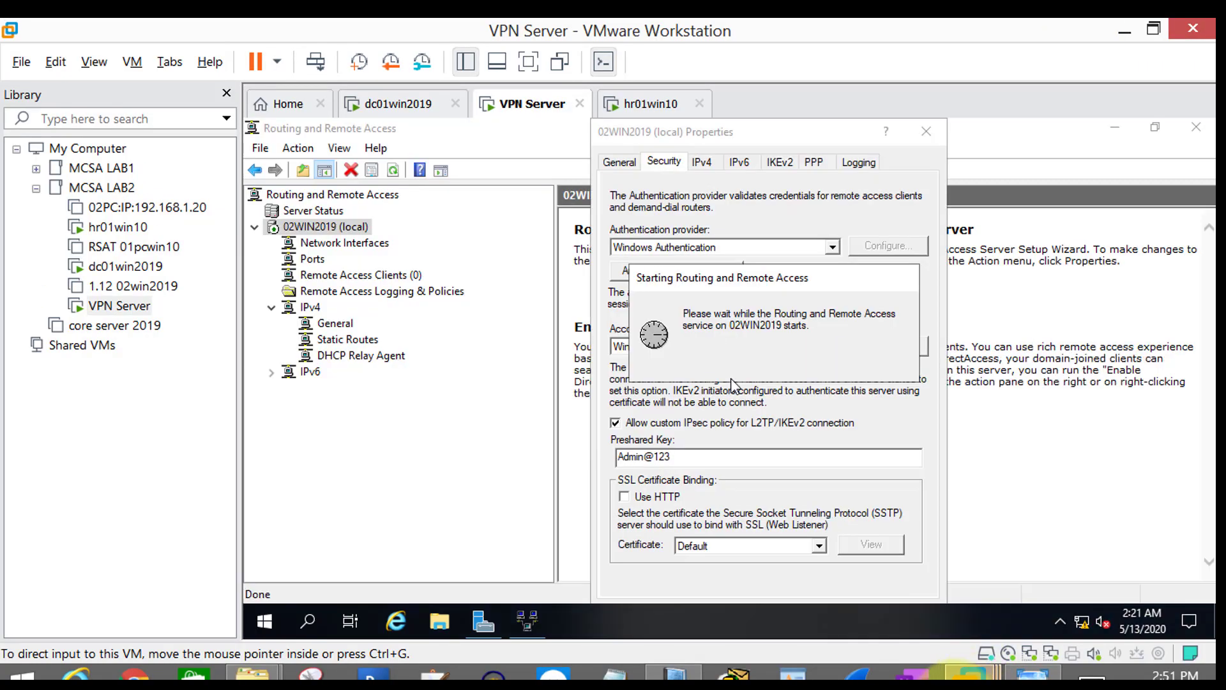
pyautogui.moveTo(955, 676)
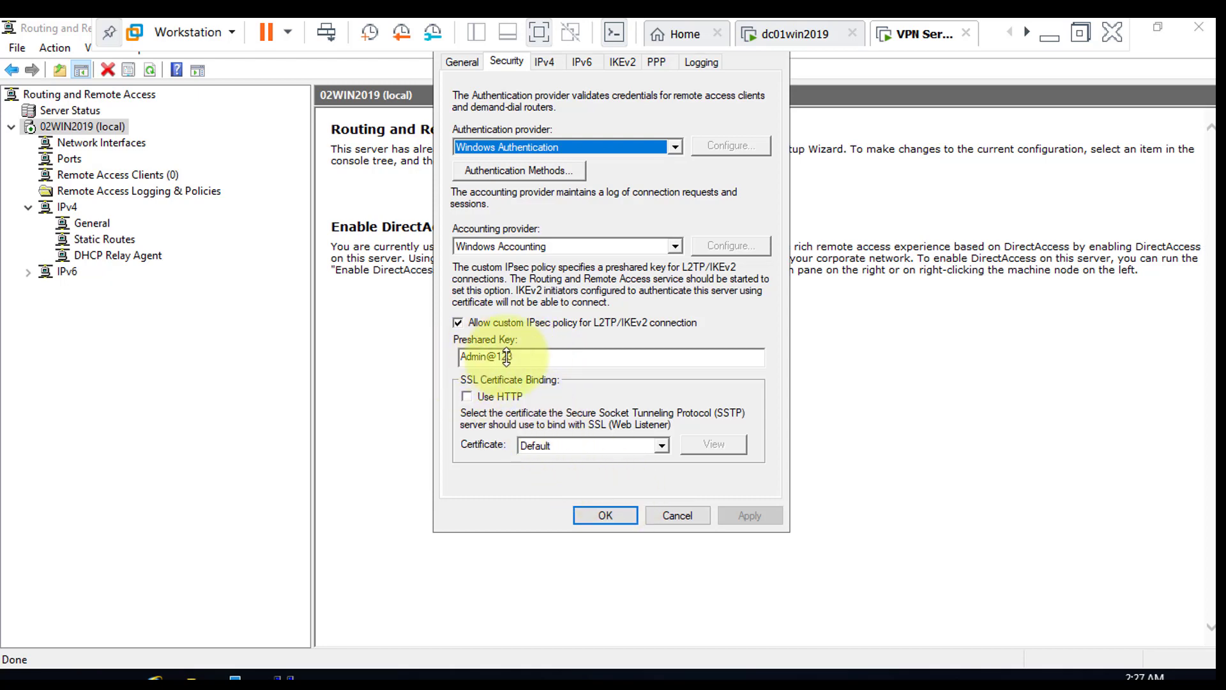
pyautogui.click(586, 508)
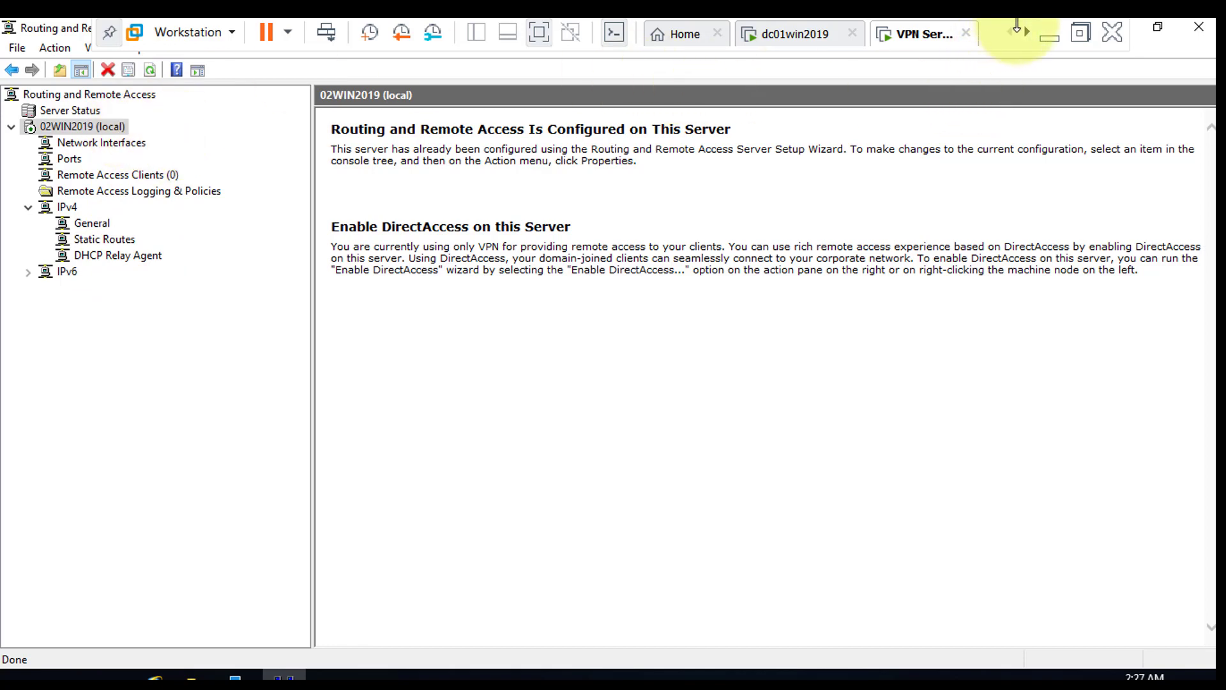
# Switch to the hr01win10 tab, power on the client VM, and minimise the console
pyautogui.click(1025, 31)
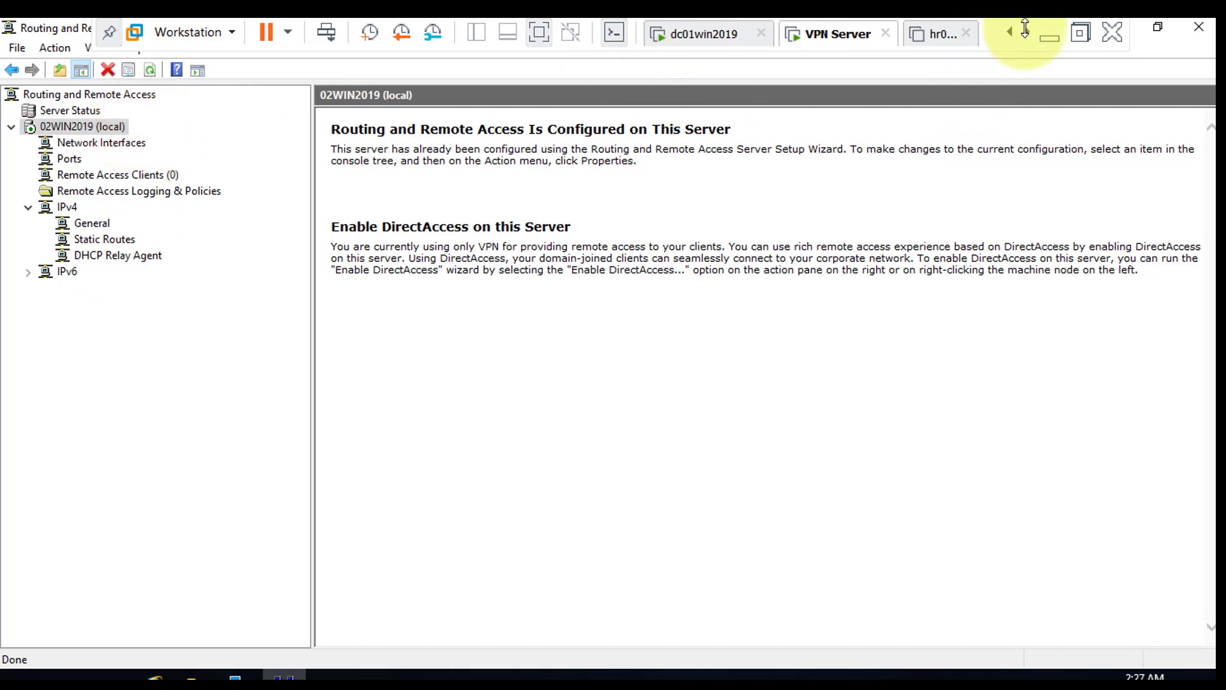
pyautogui.click(921, 33)
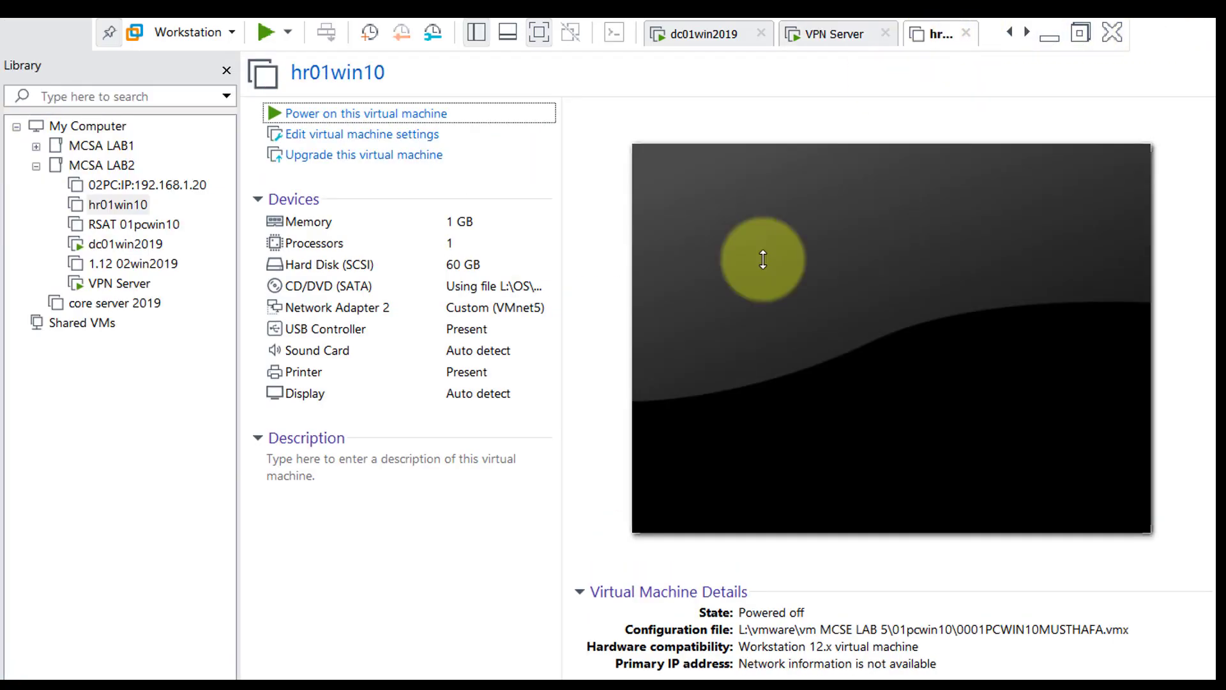
pyautogui.click(367, 115)
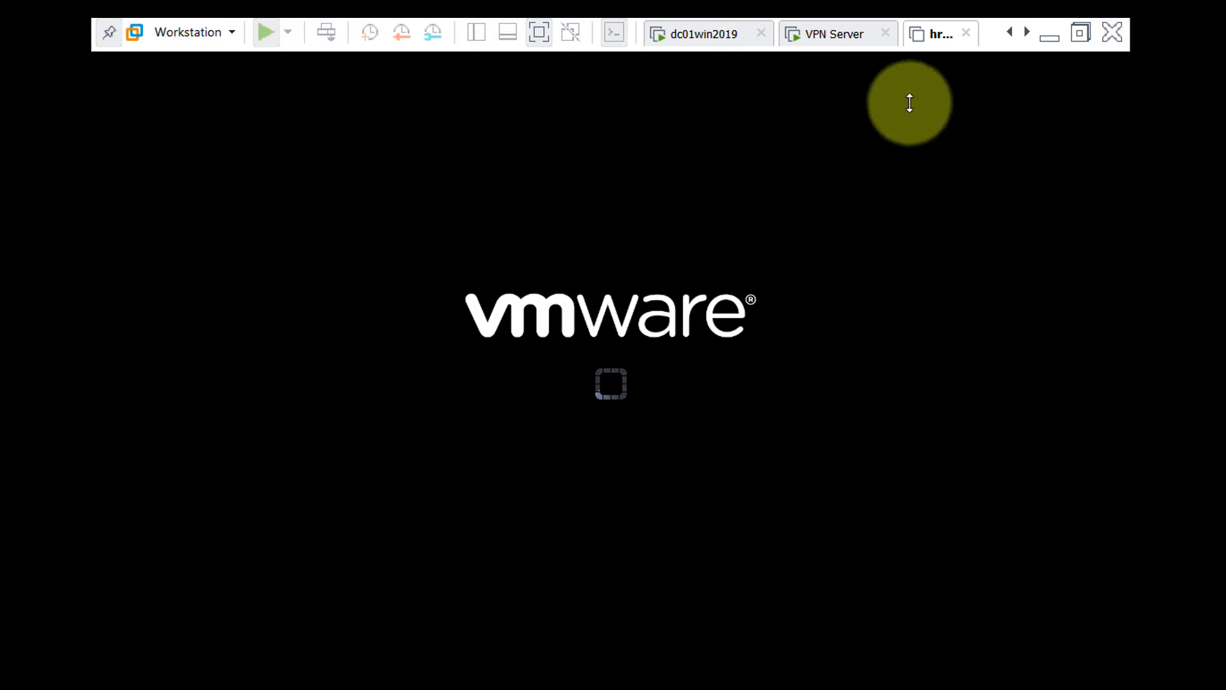
pyautogui.click(1049, 35)
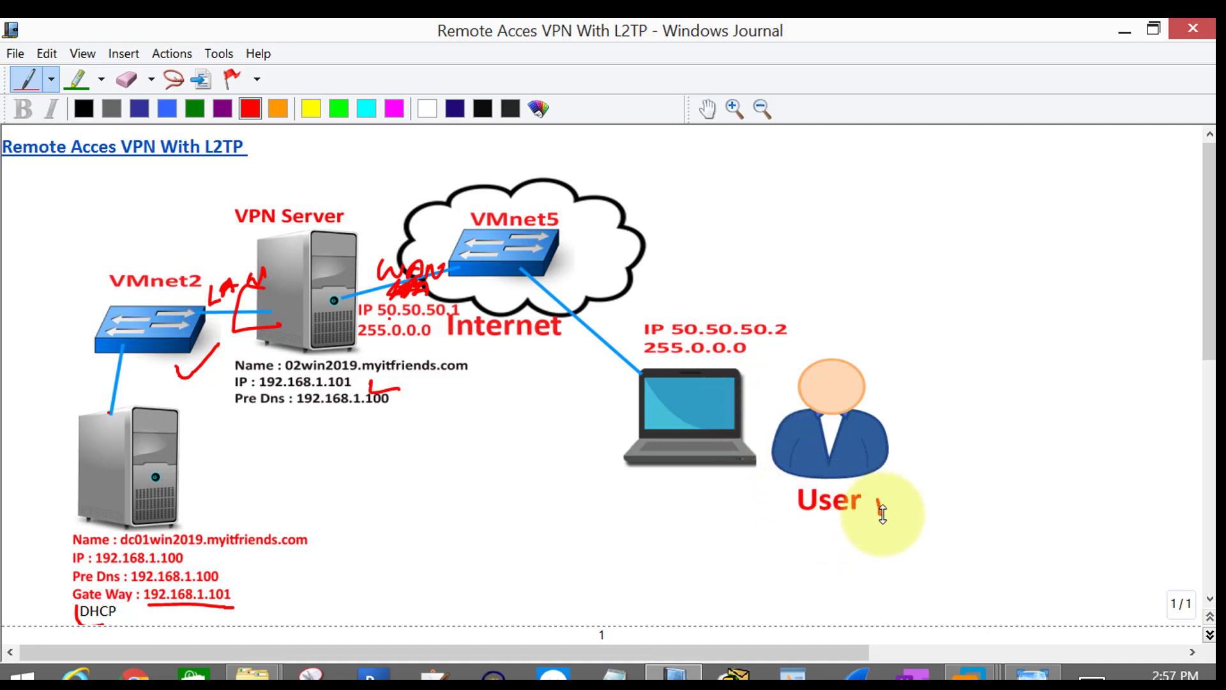
# Draw a red checkmark beside the User label in the diagram
pyautogui.moveTo(878, 503); pyautogui.dragTo(909, 489)
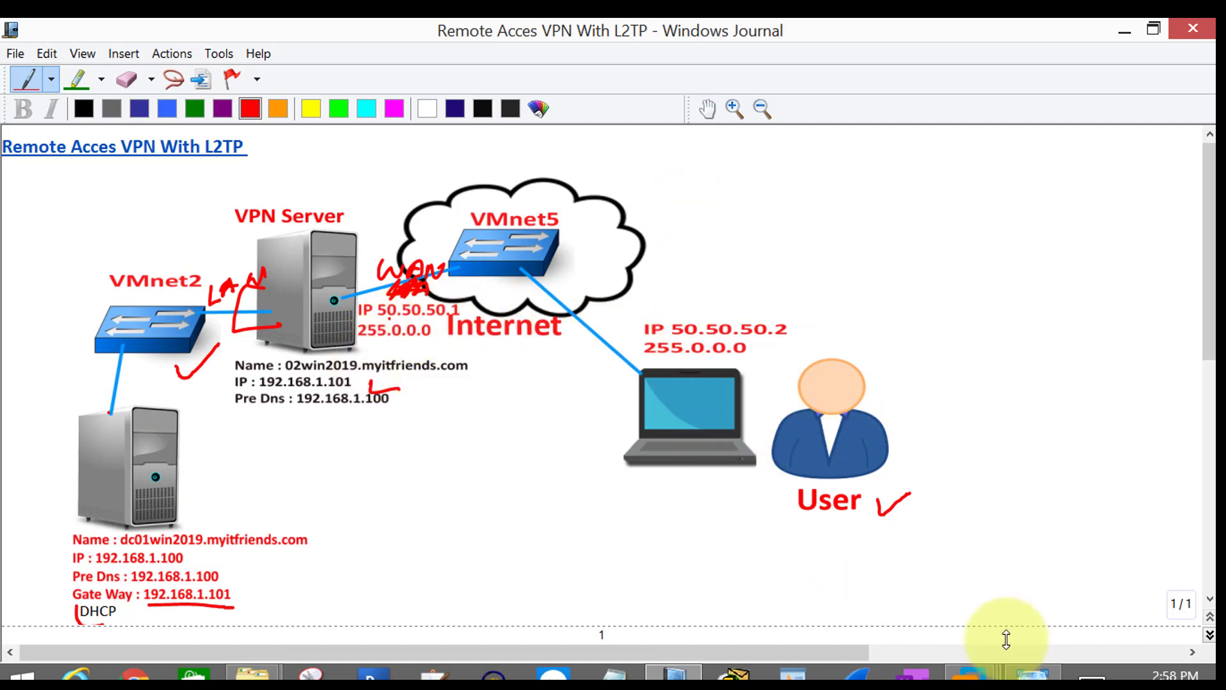
# Bring the dc01win2019 VM forward and sign in as administrator
pyautogui.moveTo(967, 671)
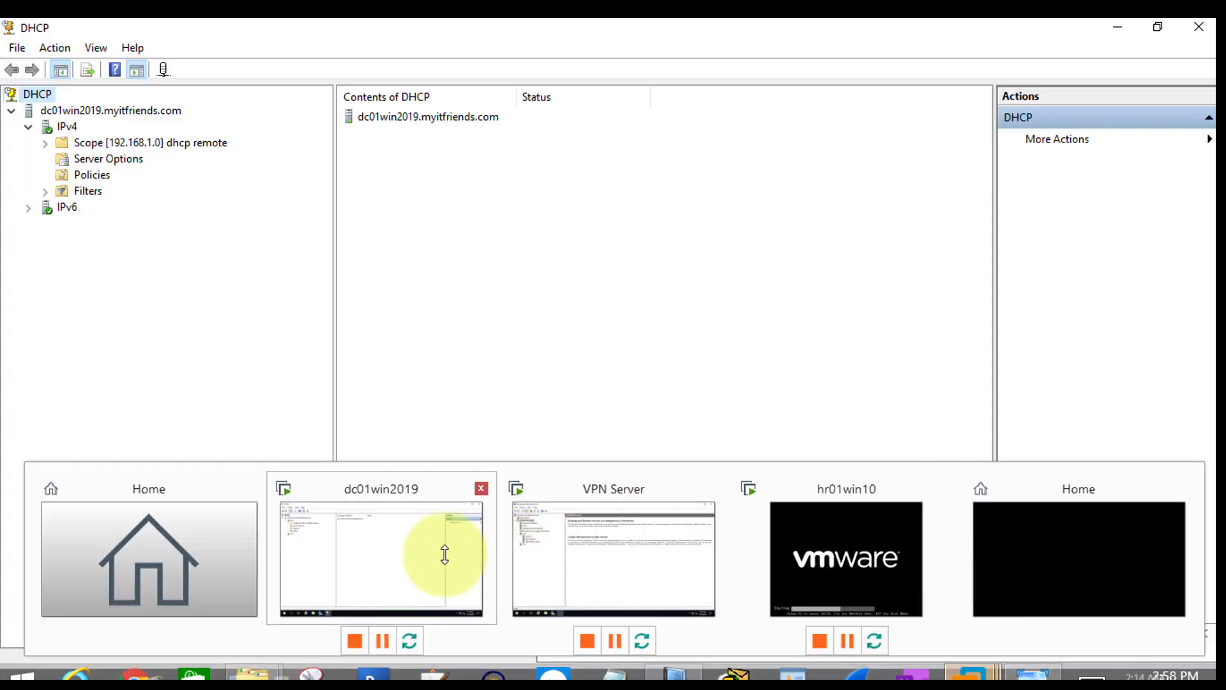
pyautogui.click(445, 555)
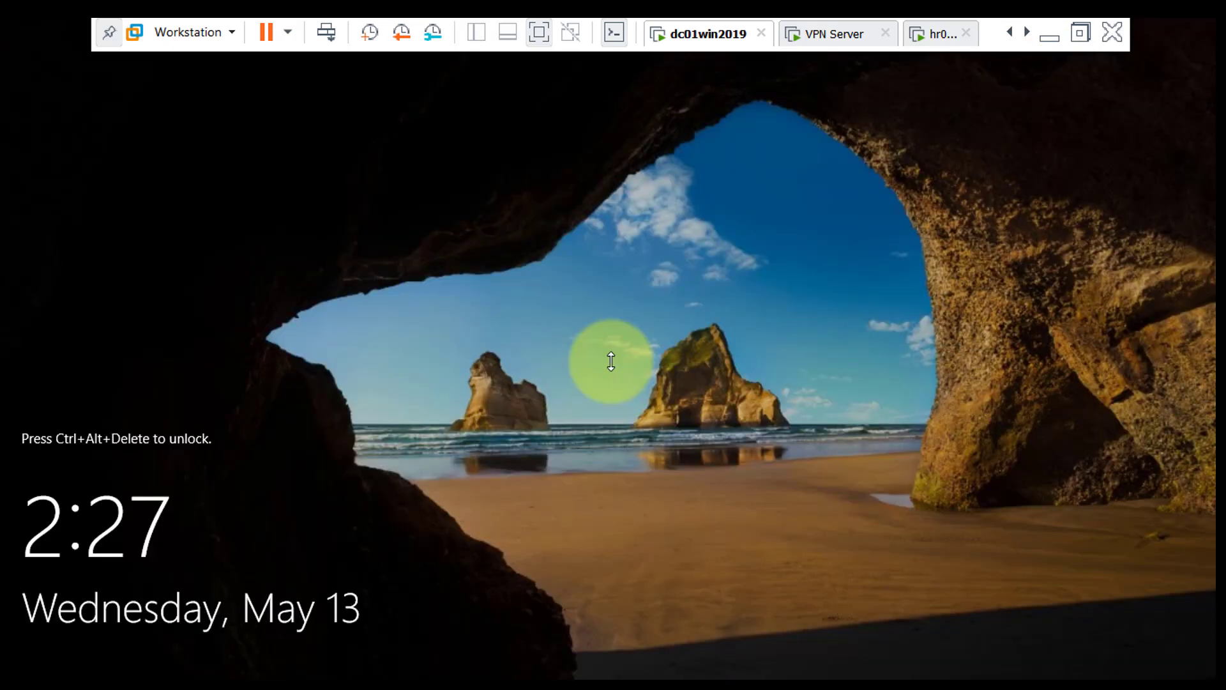
pyautogui.press('ctrl+alt+Insert')
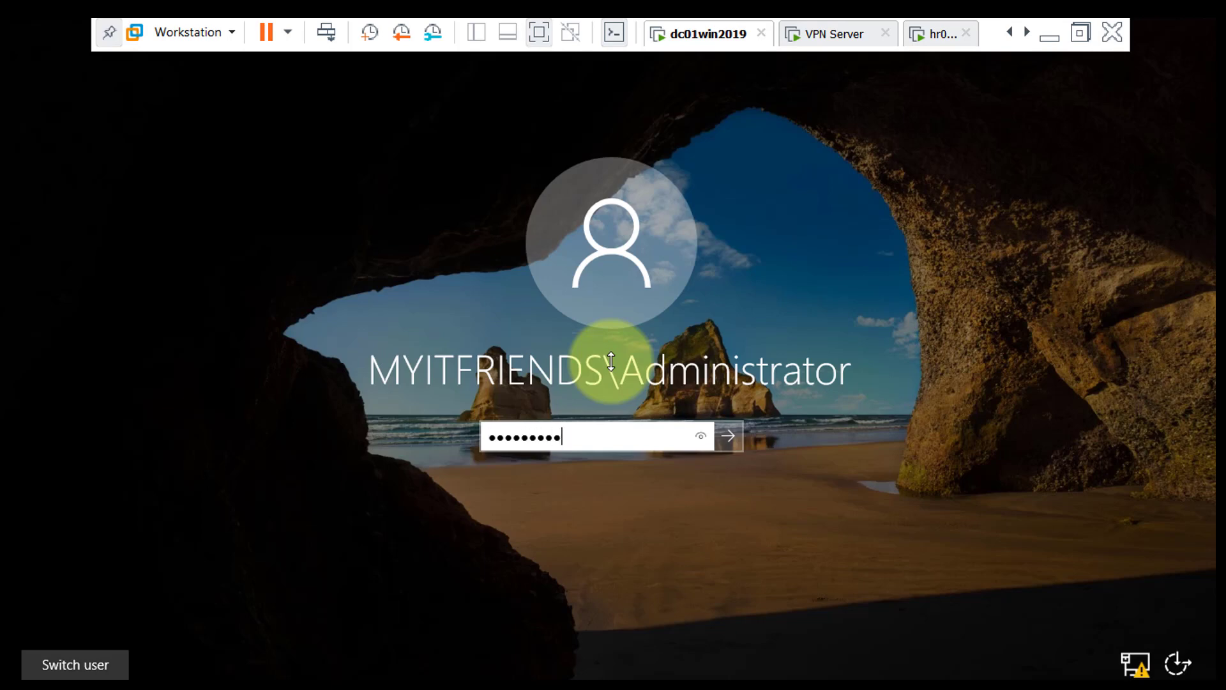
pyautogui.press('Return')
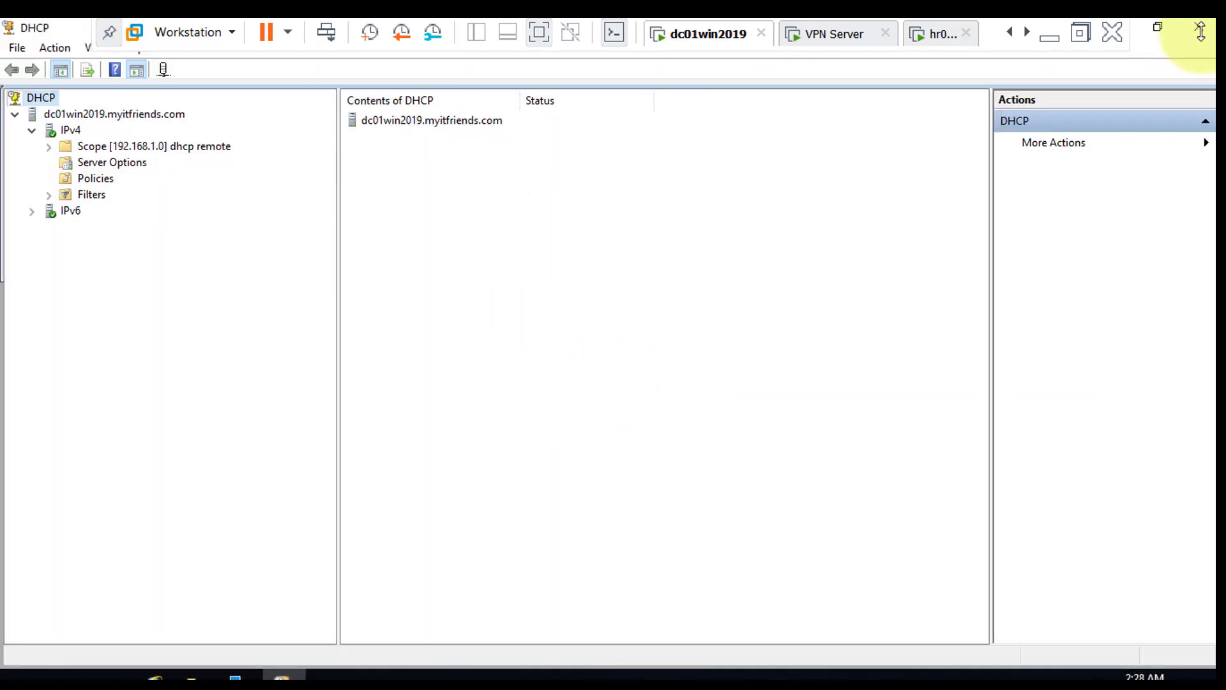
# Close the DHCP console and open Active Directory Users and Computers at the Users container
pyautogui.click(1197, 25)
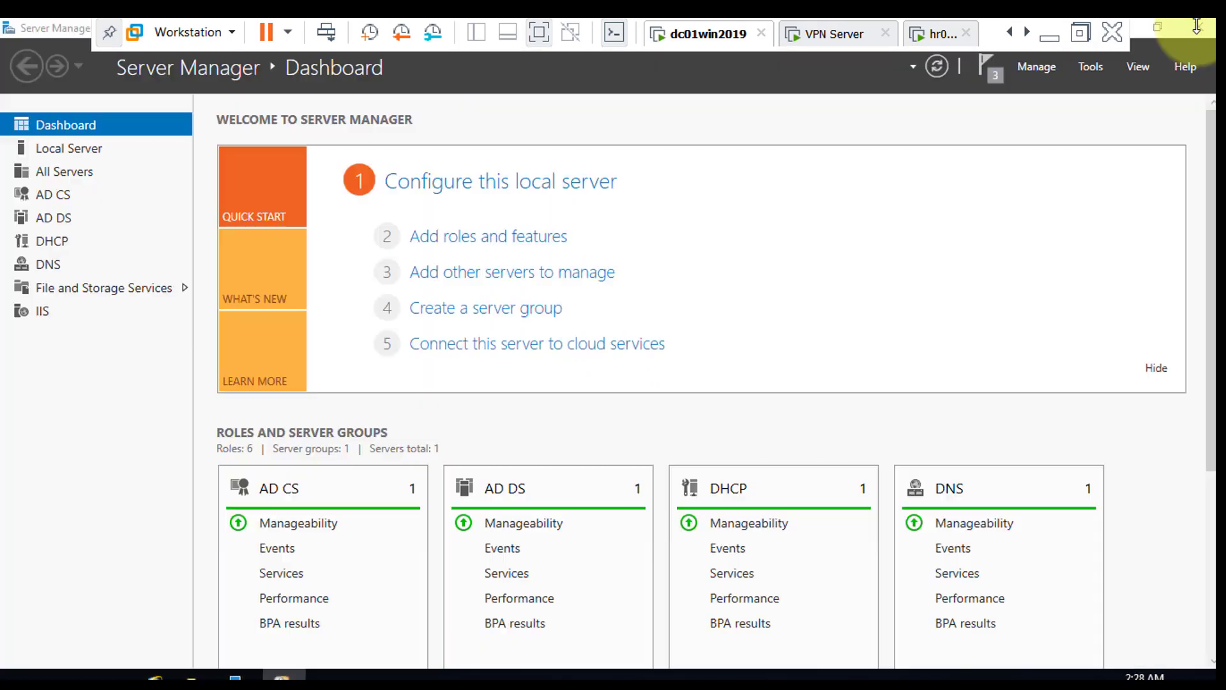
pyautogui.click(1084, 69)
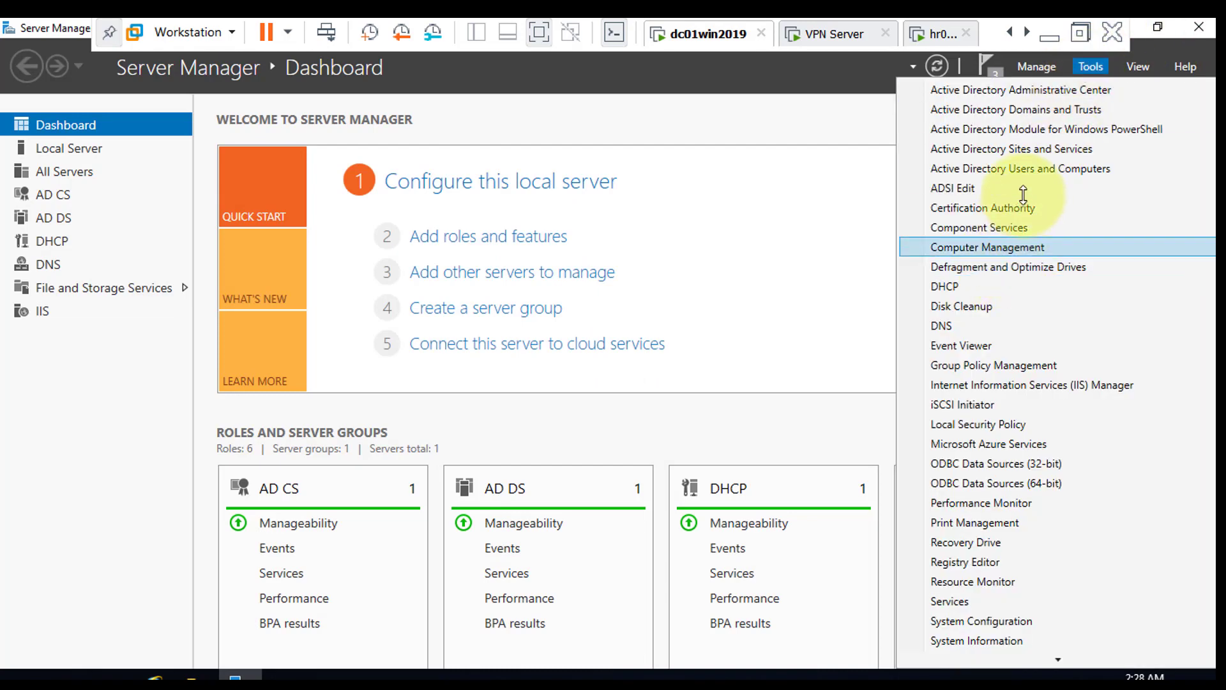
pyautogui.click(1023, 169)
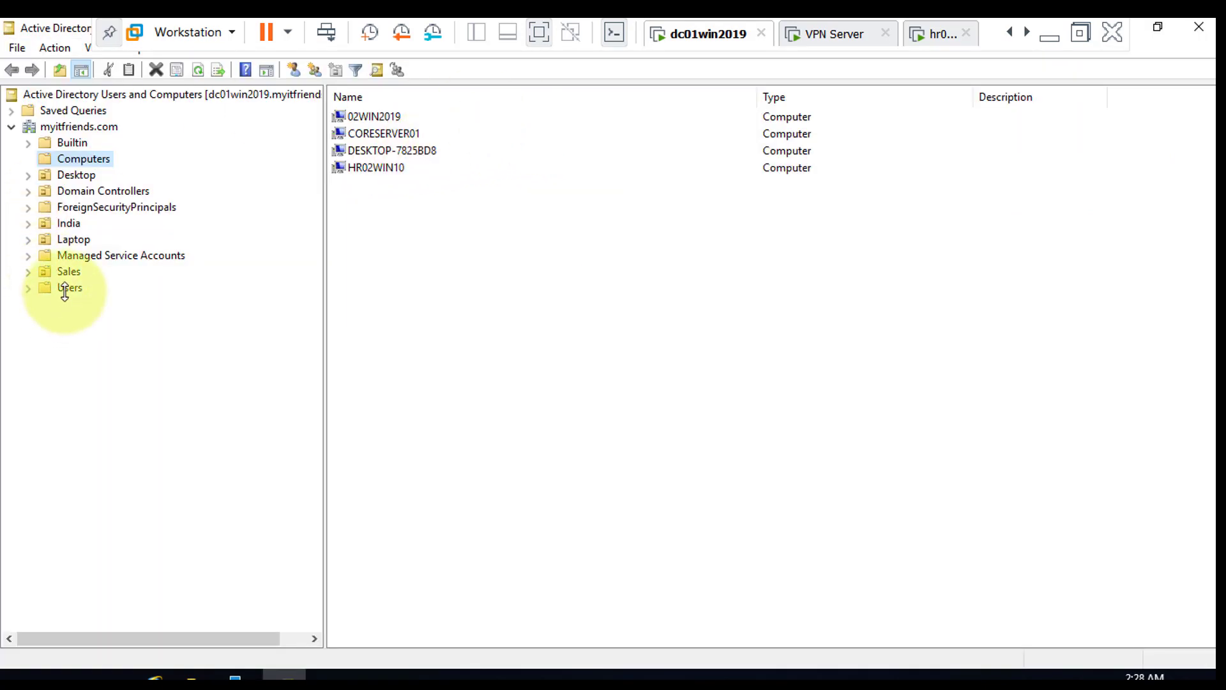
pyautogui.click(67, 289)
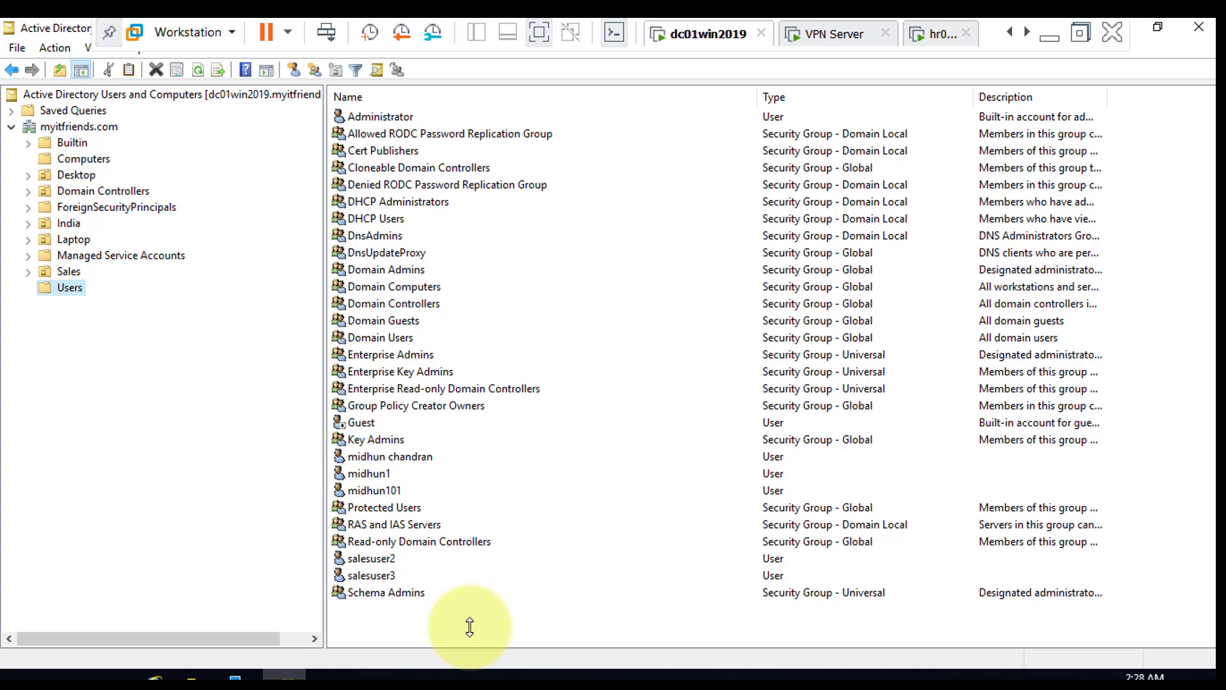
pyautogui.click(539, 612)
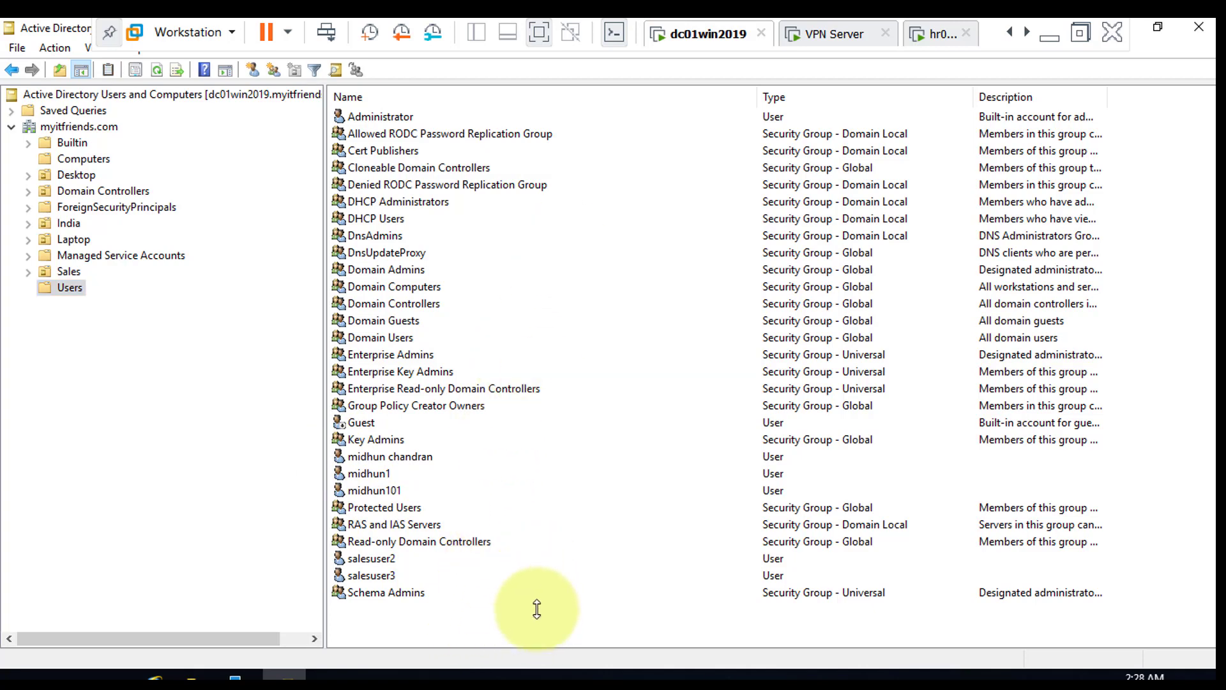
# Start a new user in the Users container and enter the name and logon name midhun104
pyautogui.rightClick(438, 620)
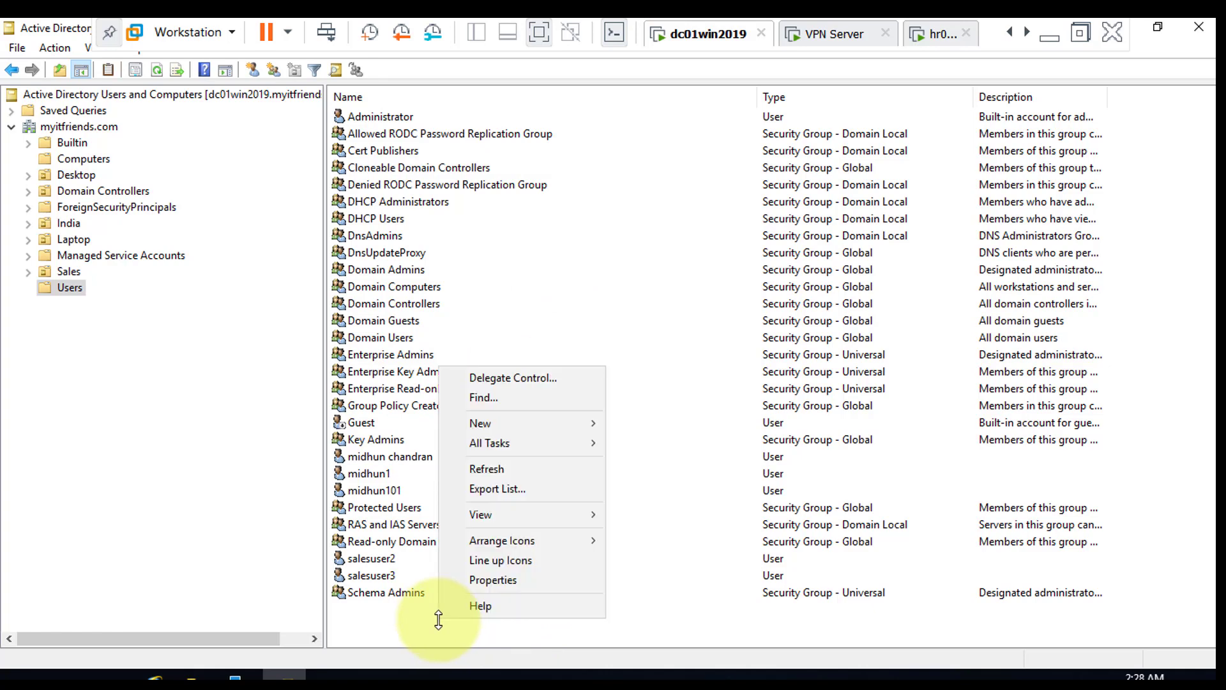
pyautogui.moveTo(544, 424)
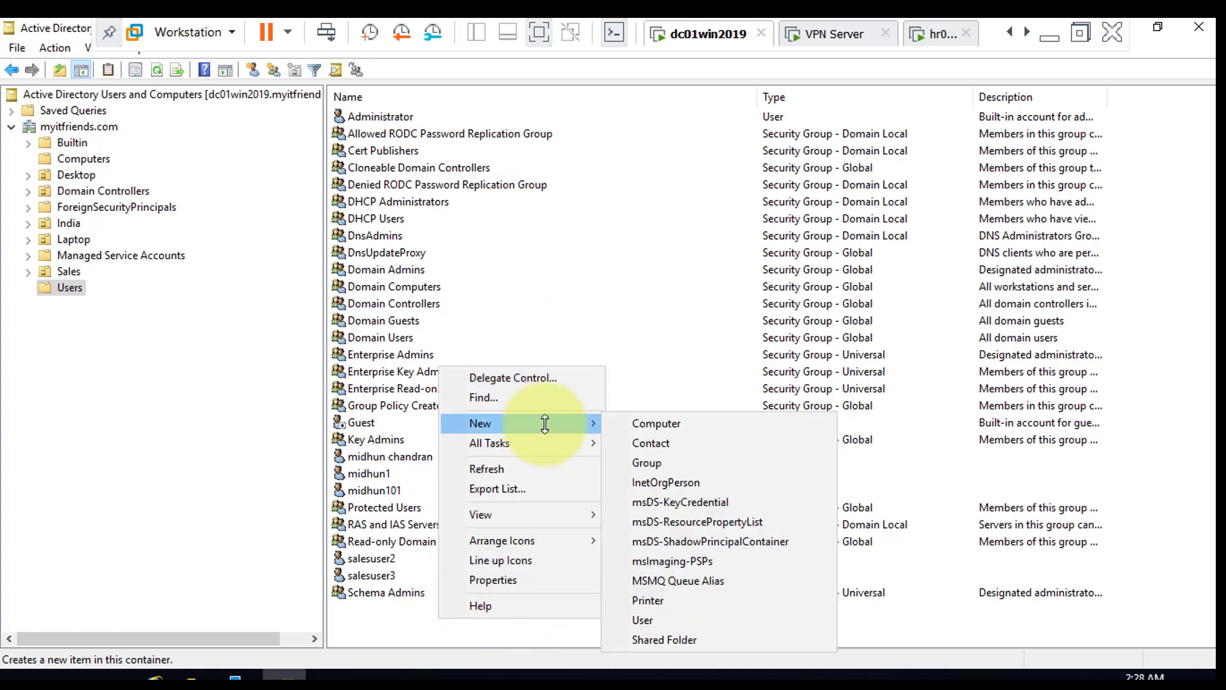
pyautogui.click(655, 621)
pyautogui.click(180, 184)
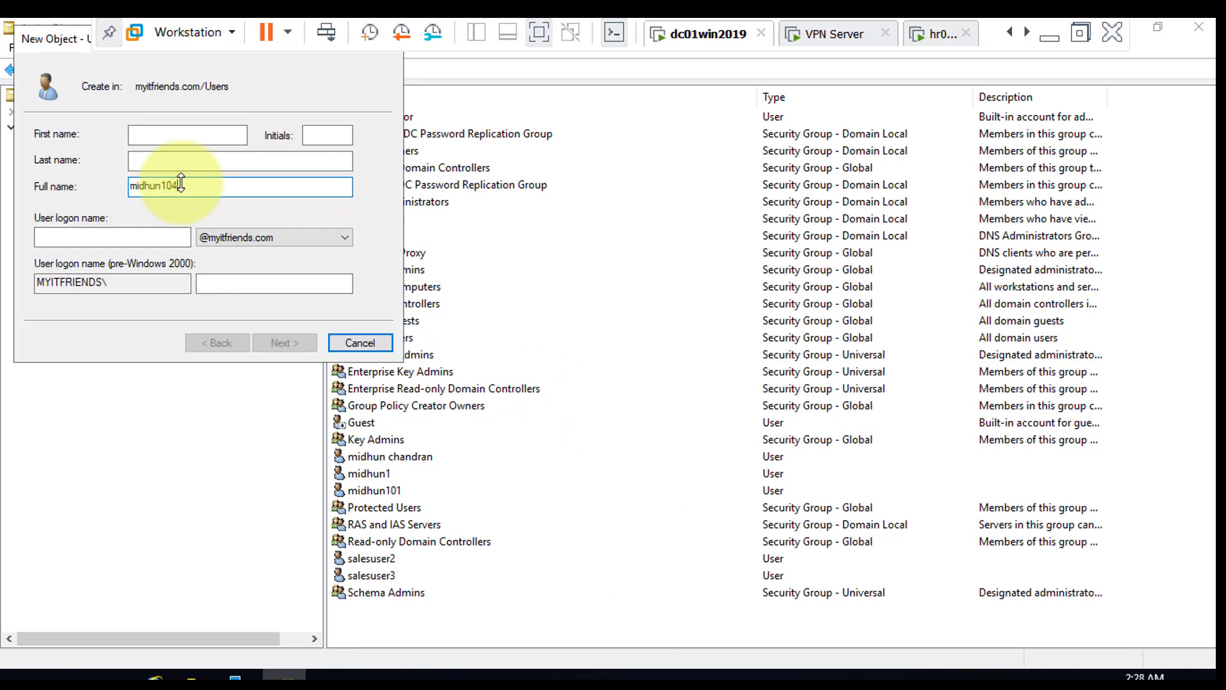
pyautogui.click(146, 231)
pyautogui.write('midhun104')
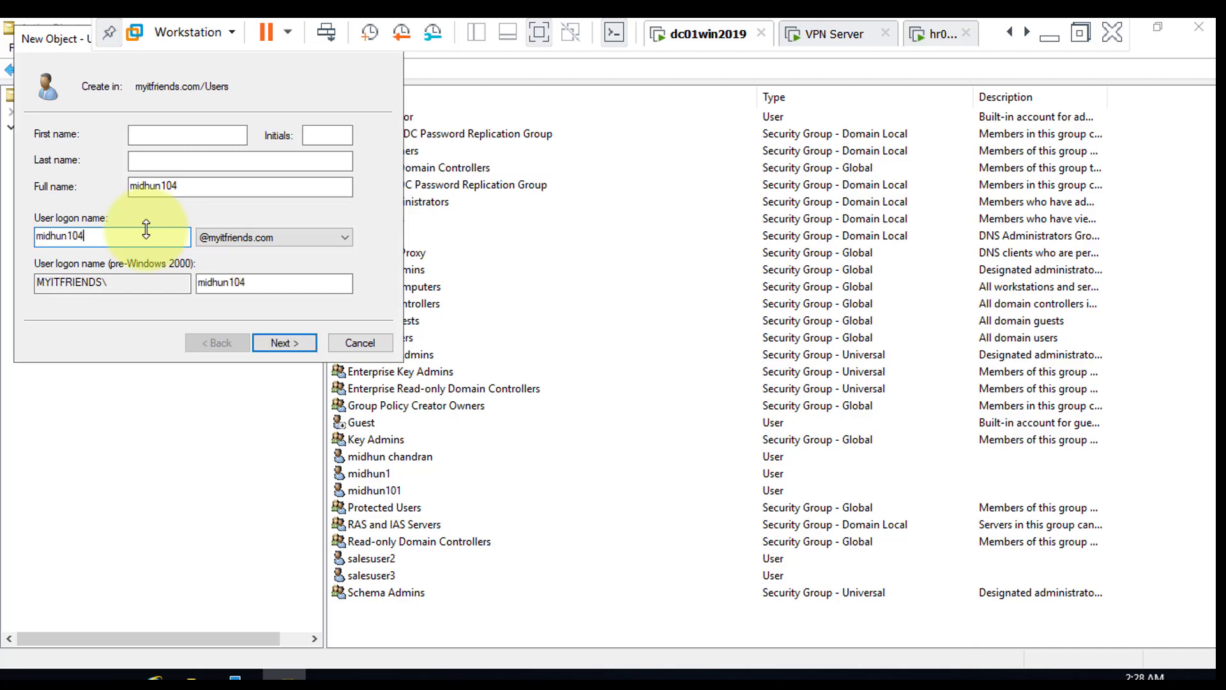
pyautogui.click(280, 342)
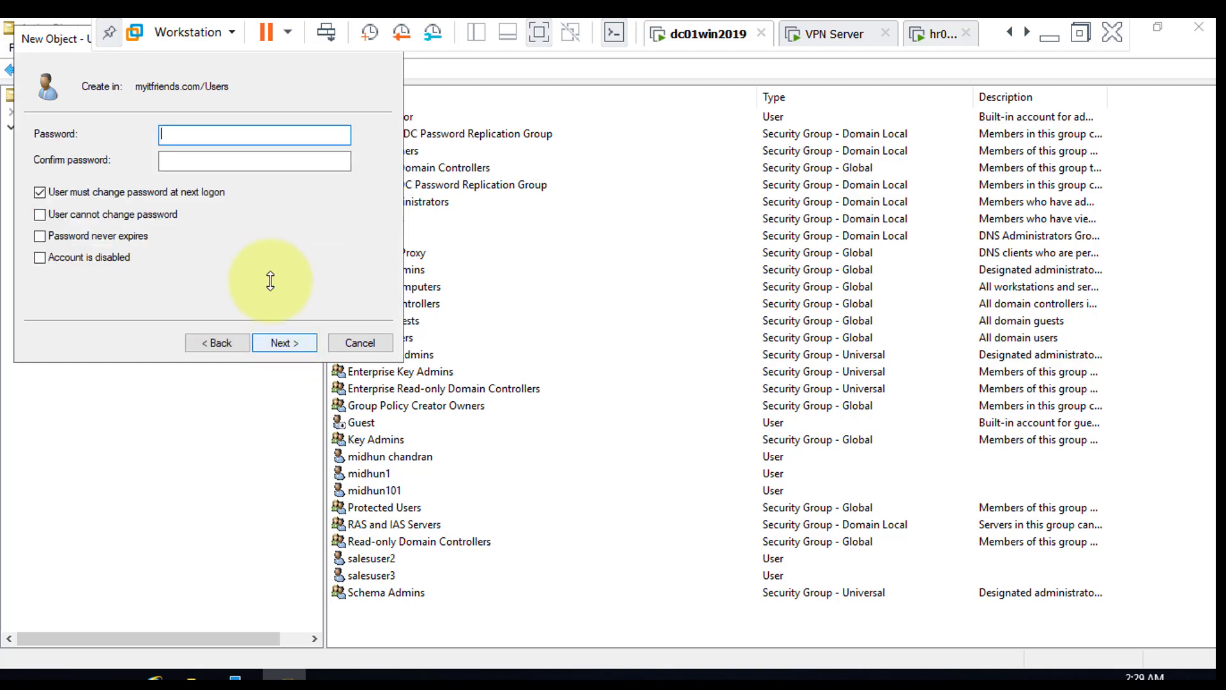
# Set midhun104's password to never expire with no change required at next logon, then finish
pyautogui.click(62, 236)
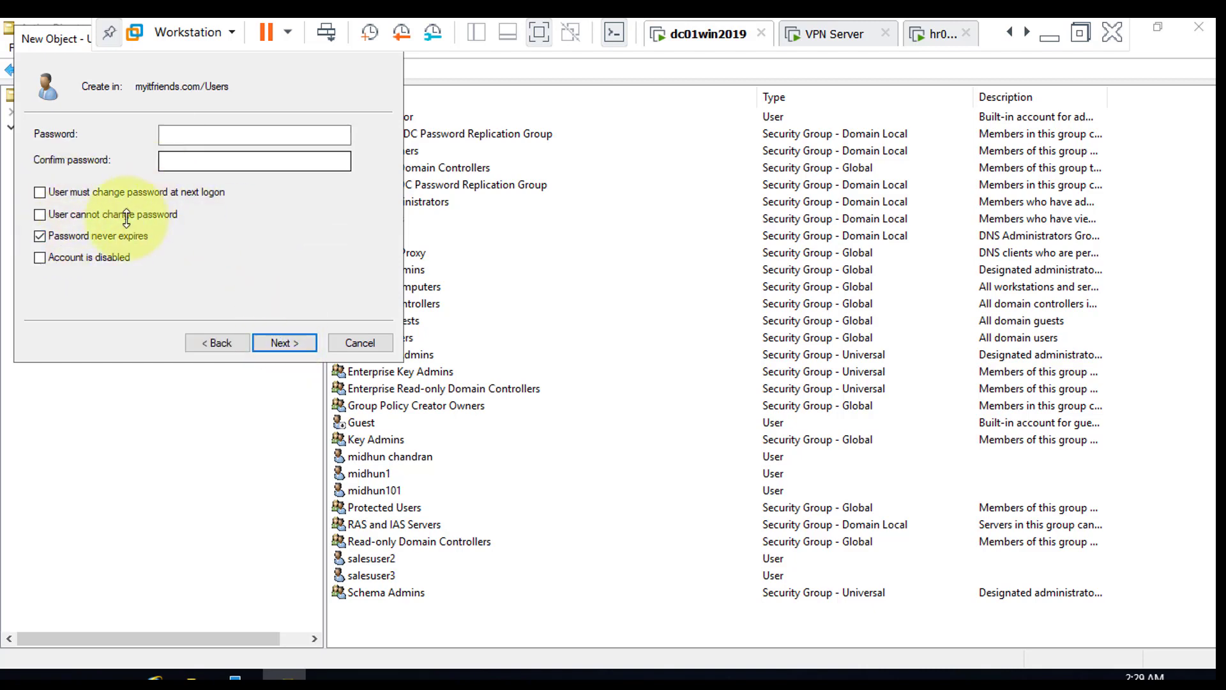
pyautogui.click(214, 135)
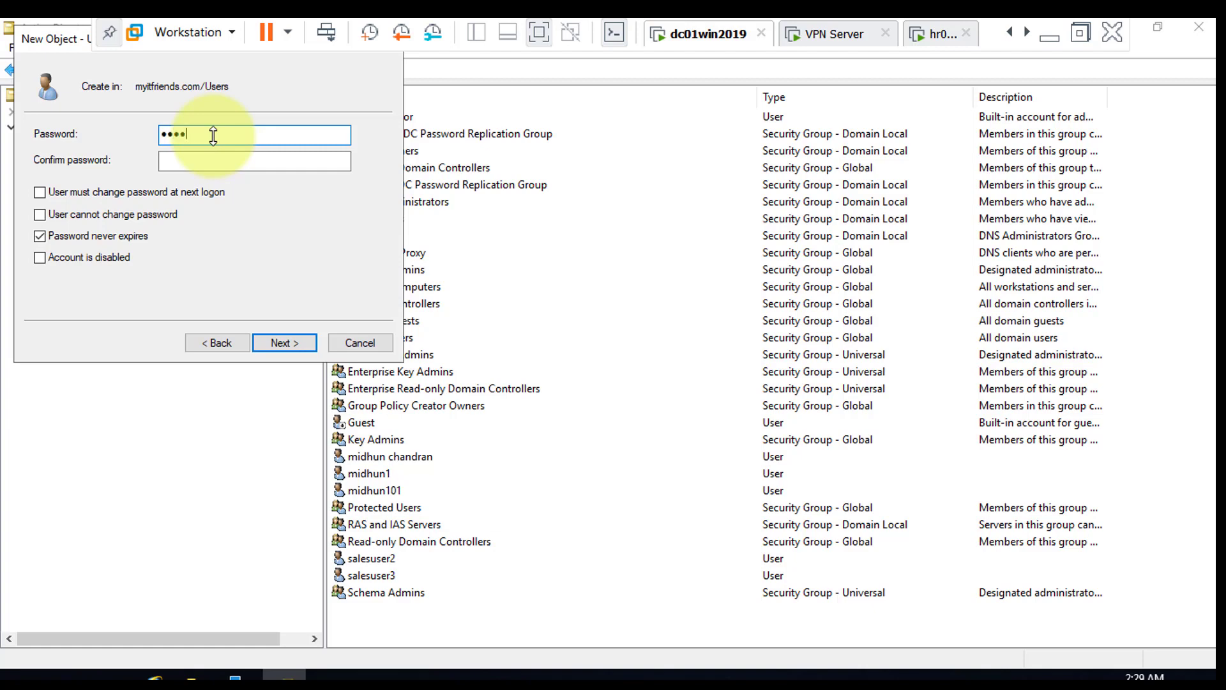
pyautogui.press('Tab')
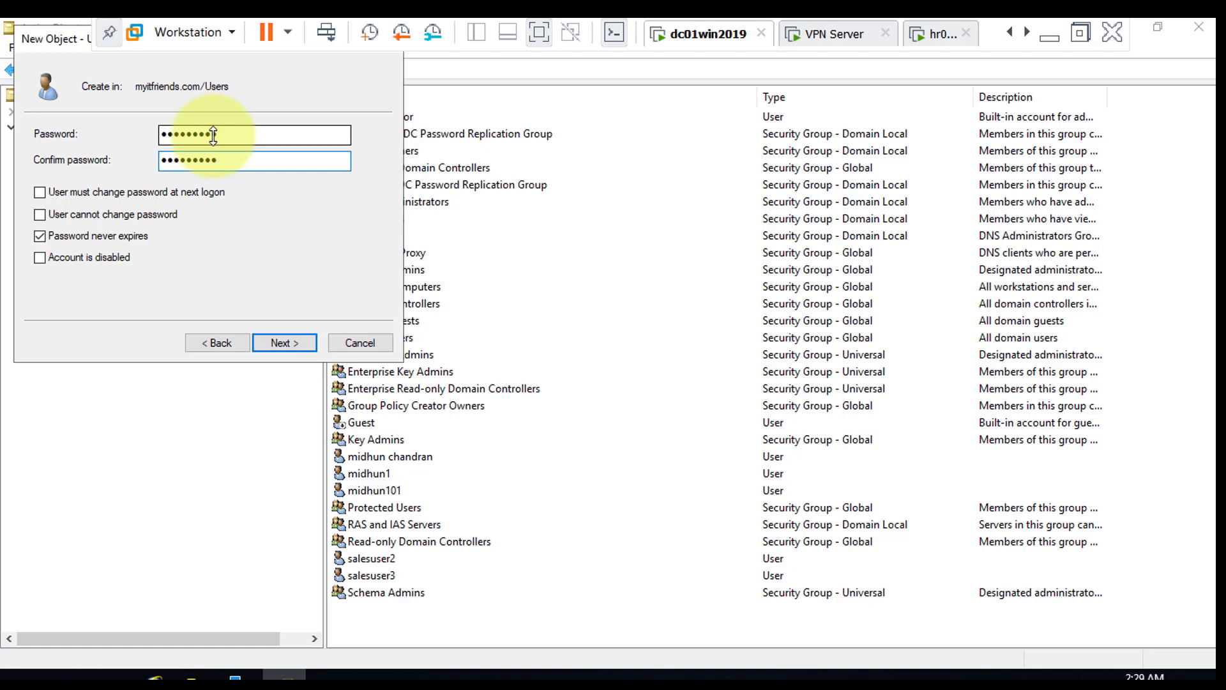
pyautogui.press('Return')
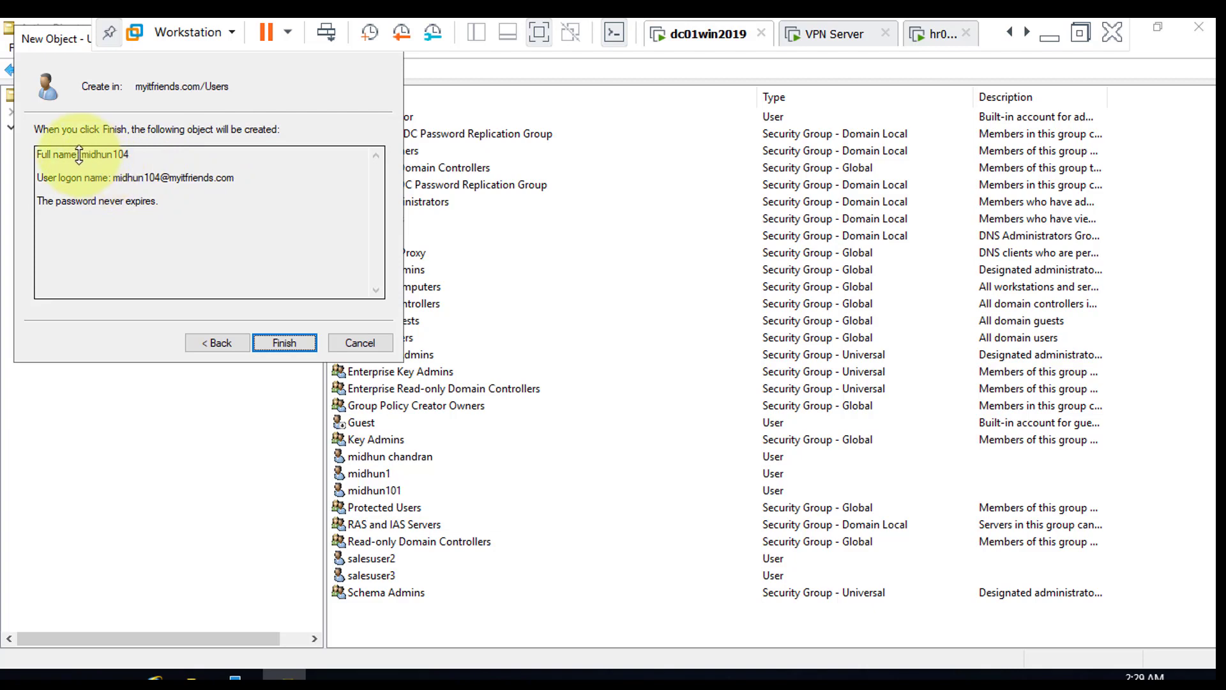
pyautogui.moveTo(78, 154); pyautogui.dragTo(123, 154)
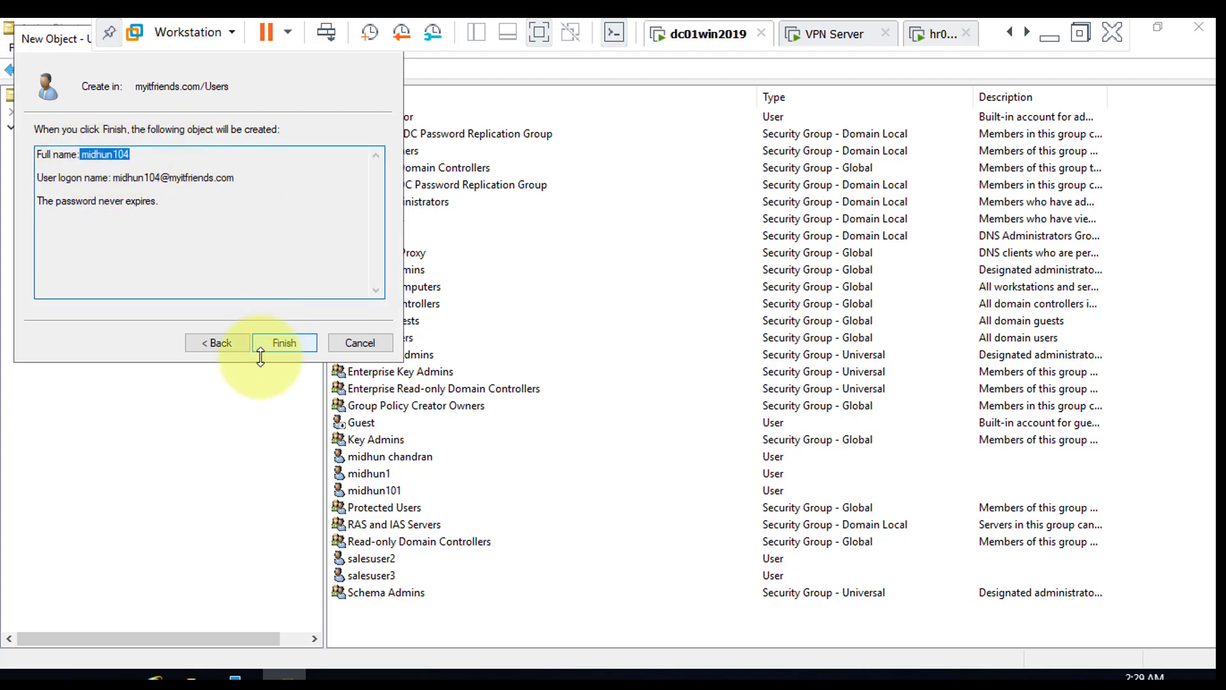
pyautogui.click(275, 344)
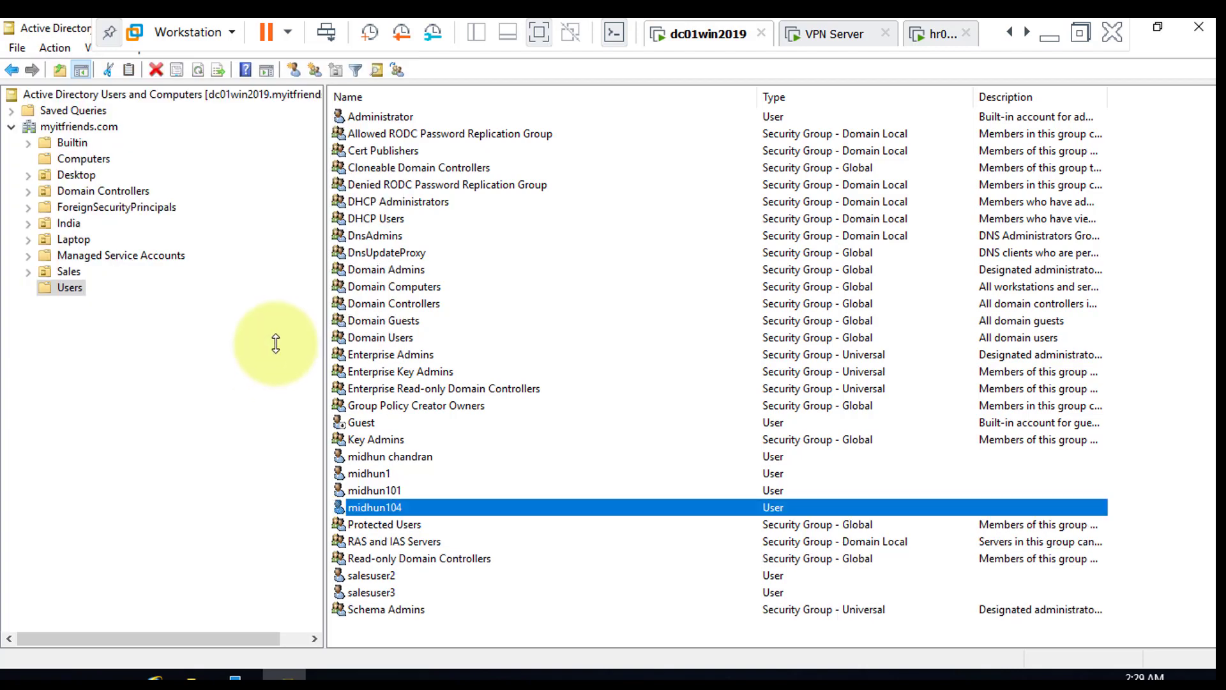
# Set midhun104's Dial-in network access permission to Allow access and apply it
pyautogui.click(259, 533)
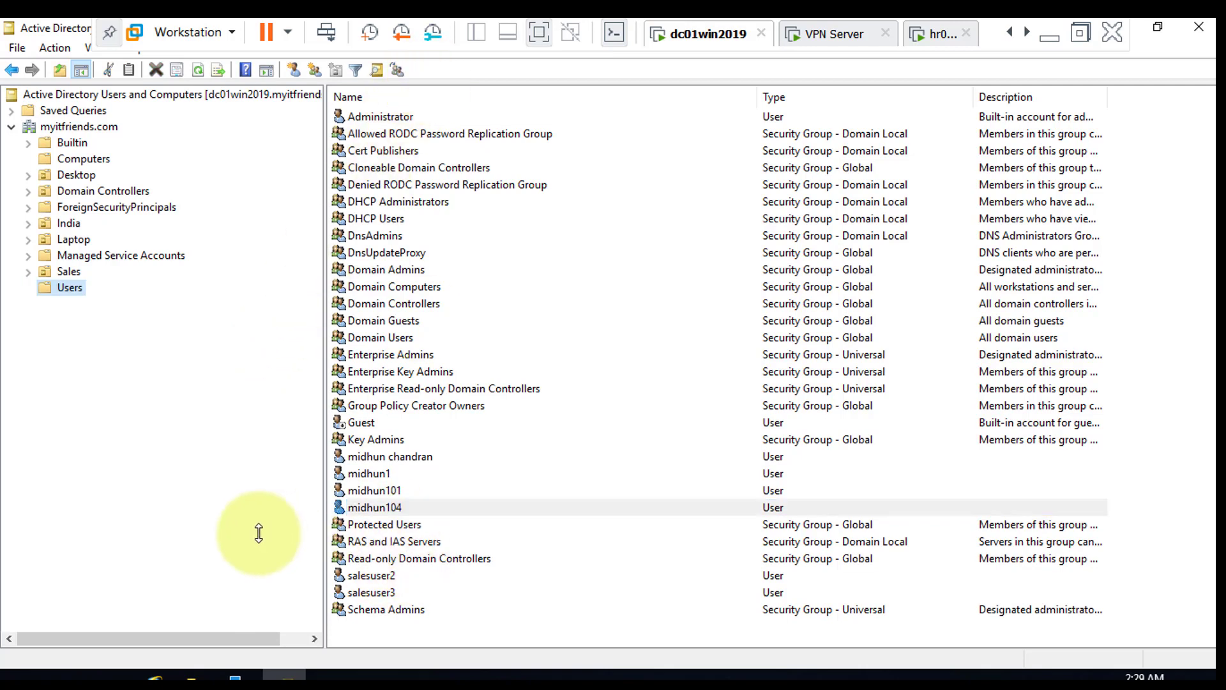
pyautogui.rightClick(388, 507)
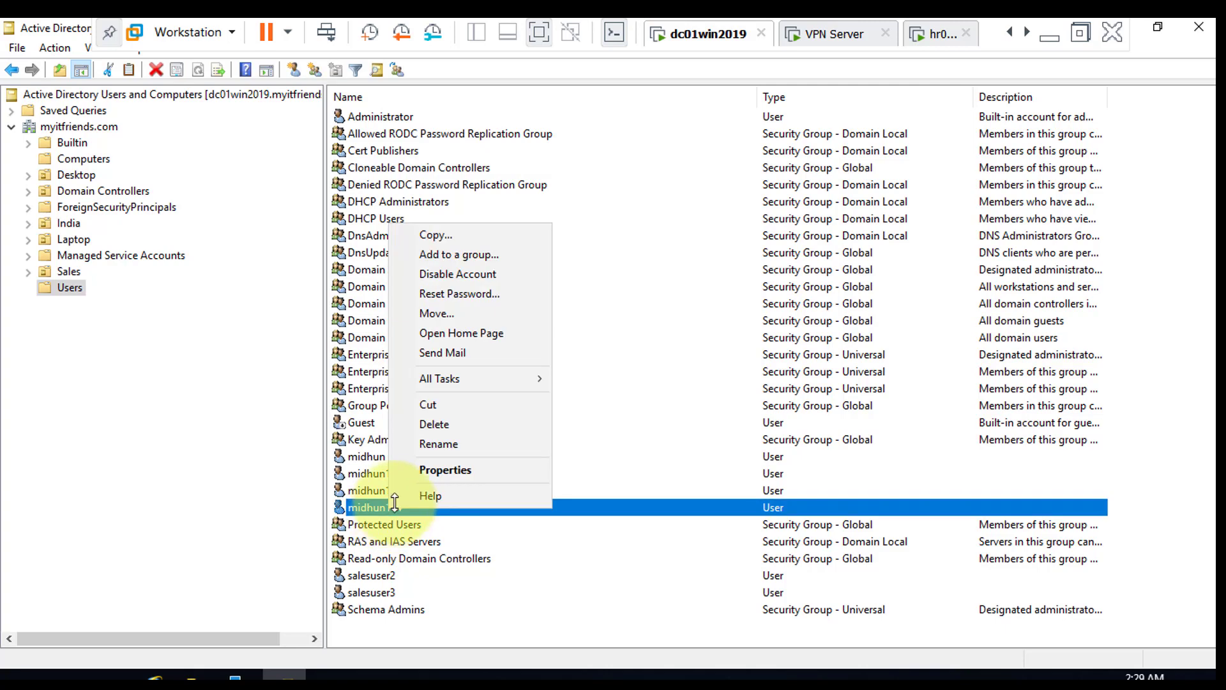
pyautogui.click(433, 471)
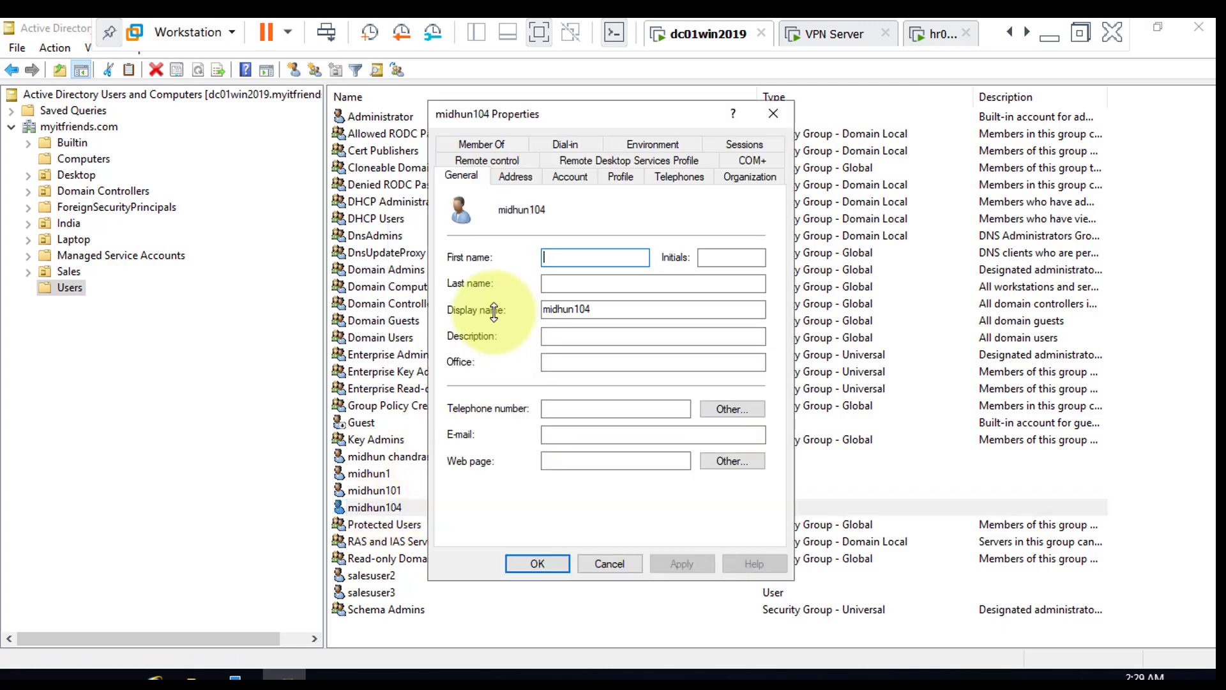
pyautogui.click(565, 145)
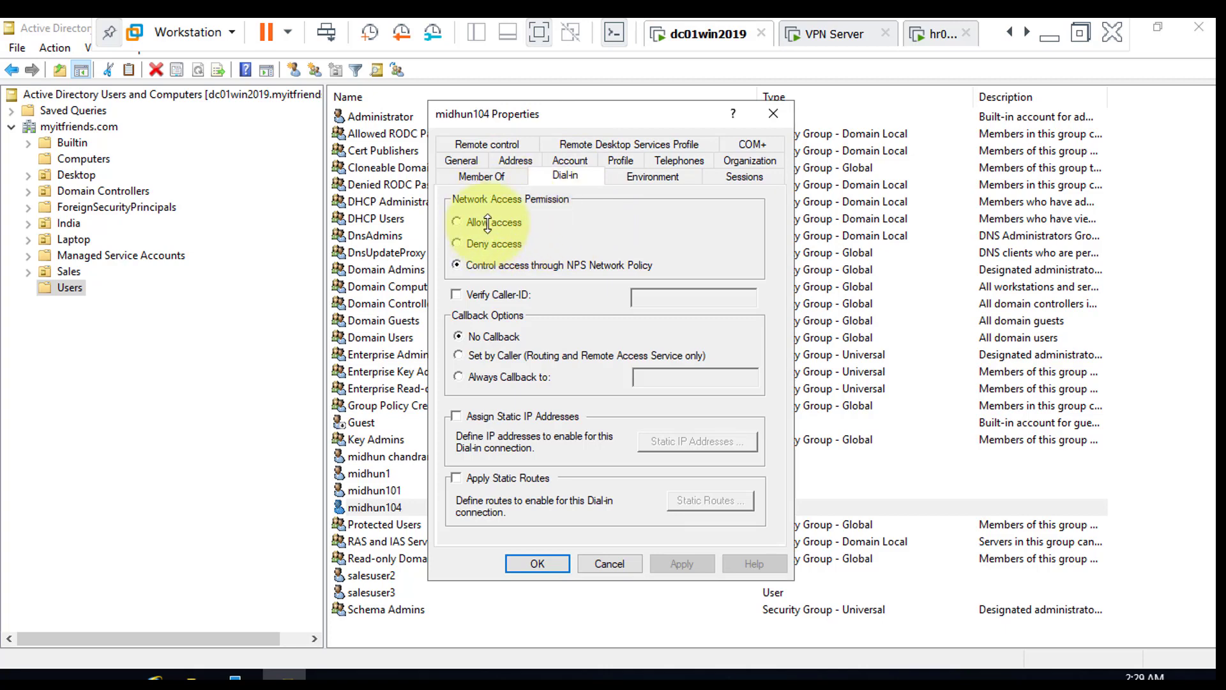
pyautogui.click(488, 223)
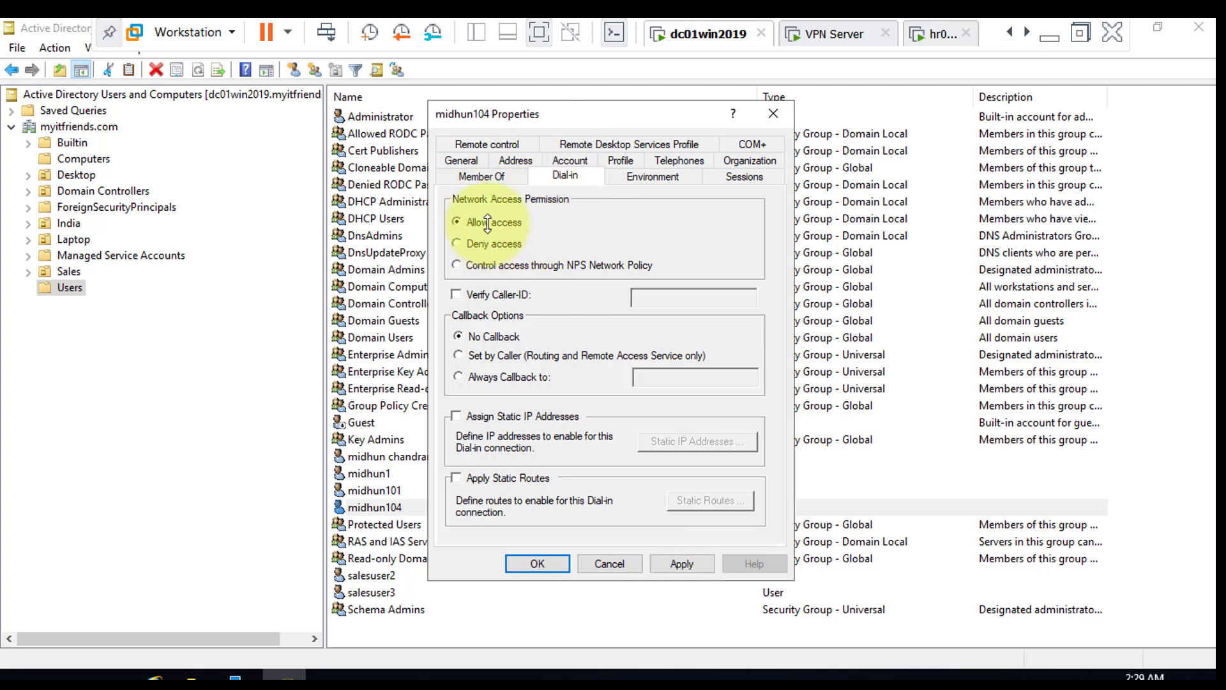
pyautogui.click(691, 562)
pyautogui.click(538, 563)
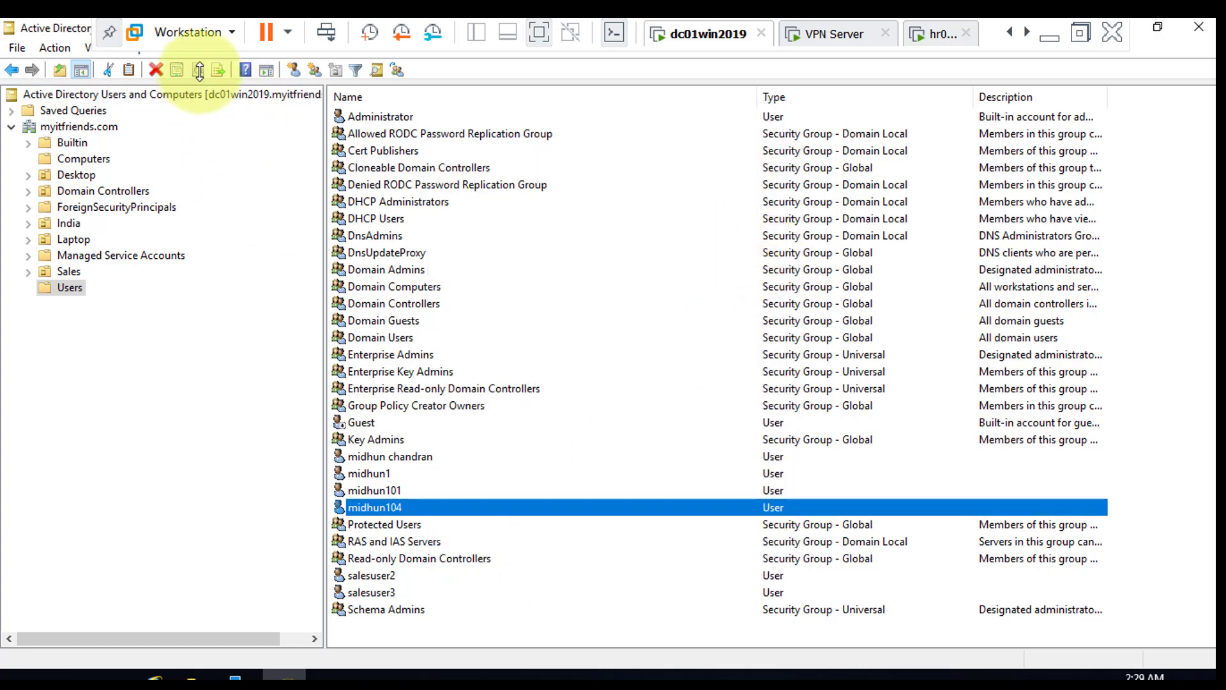
# Open the Domain Guests group's actions menu and dismiss it
pyautogui.click(241, 365)
pyautogui.rightClick(569, 321)
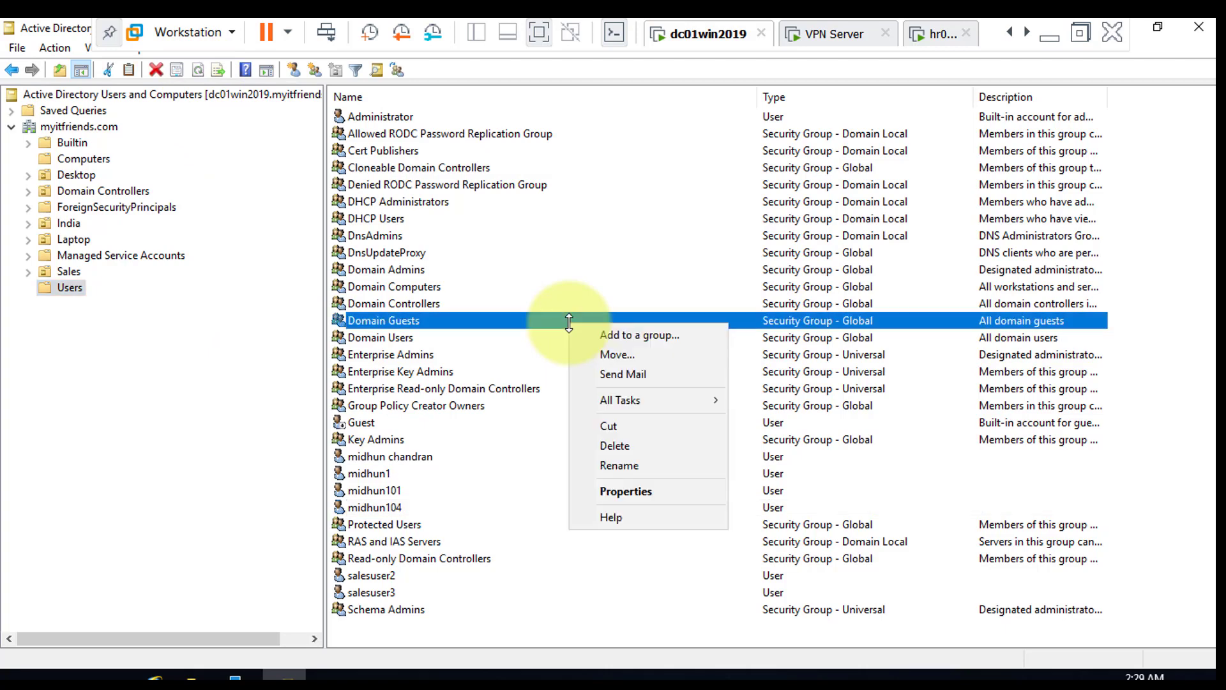
pyautogui.click(255, 492)
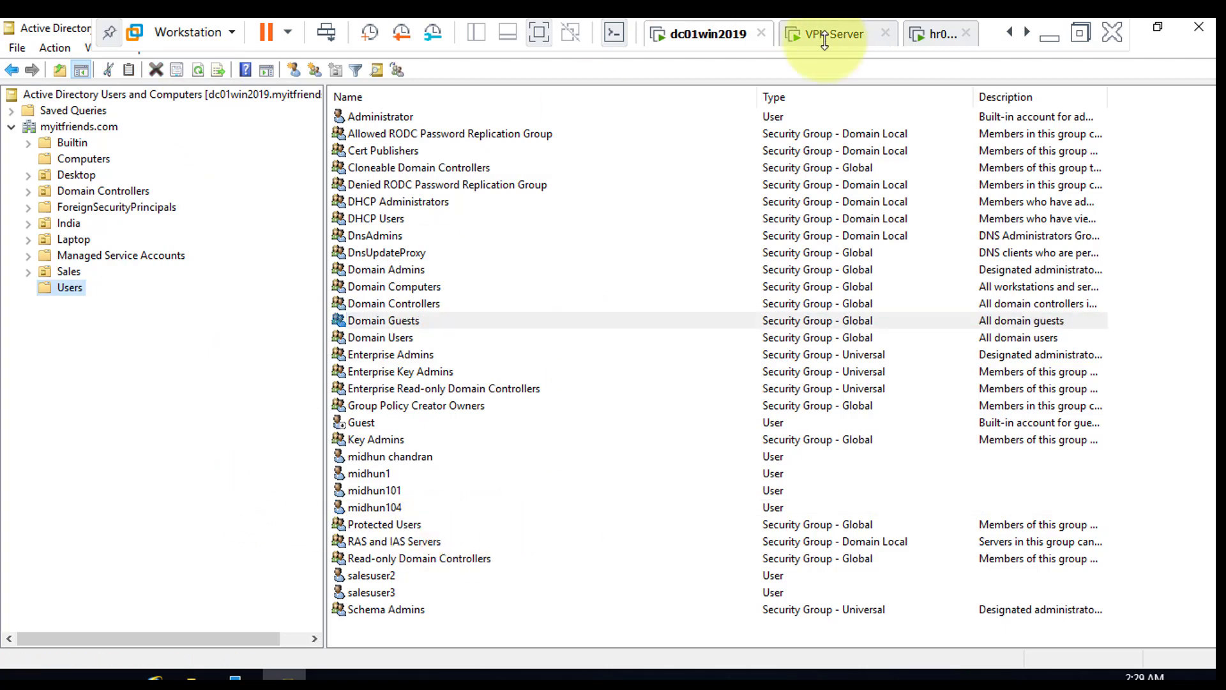
# Switch to the hr01win10 client VM and bring up its sign-in screen
pyautogui.click(932, 33)
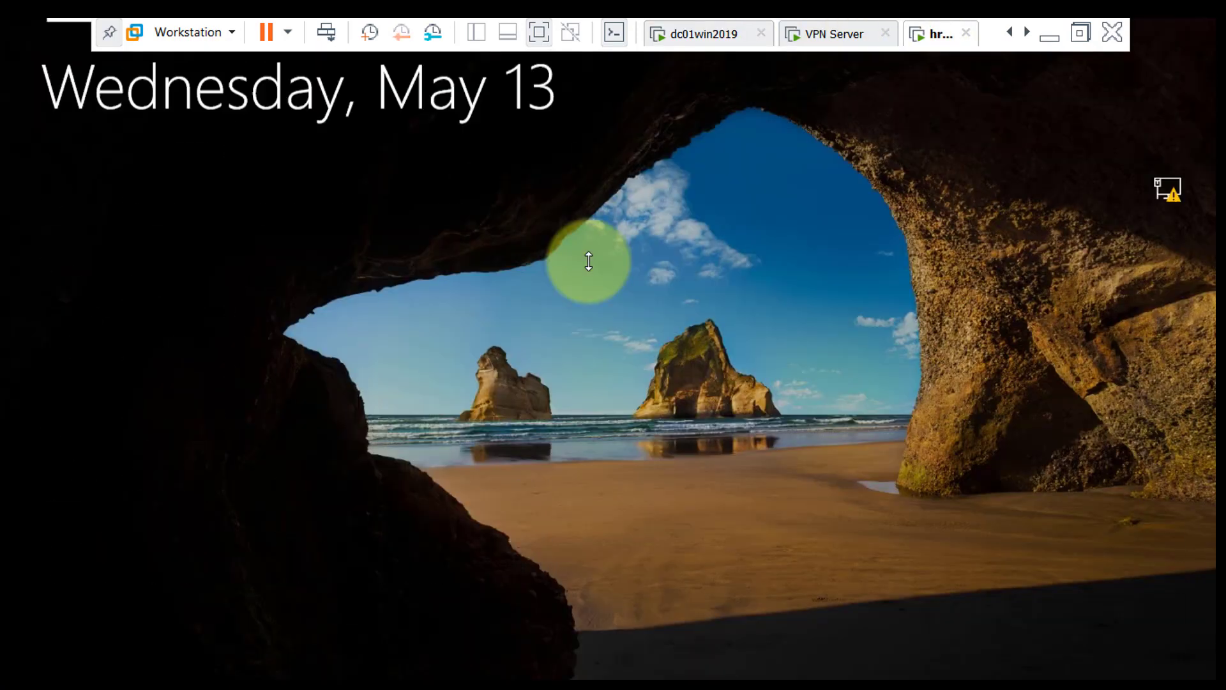
pyautogui.click(588, 260)
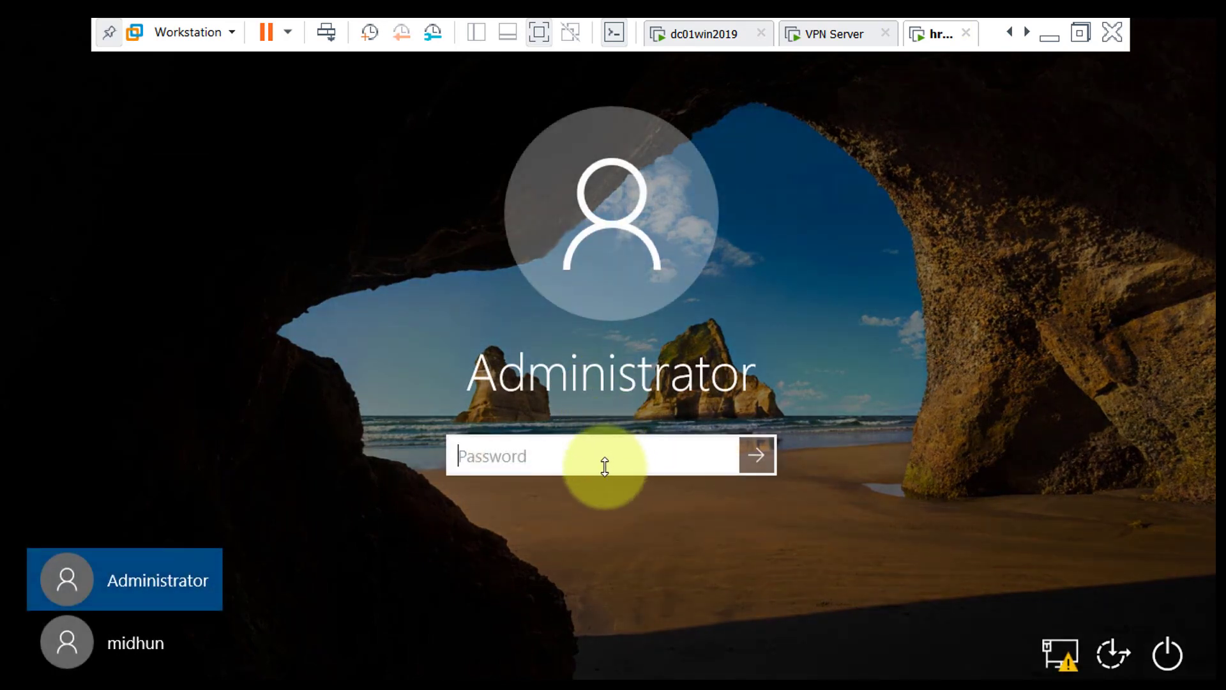
pyautogui.click(1047, 36)
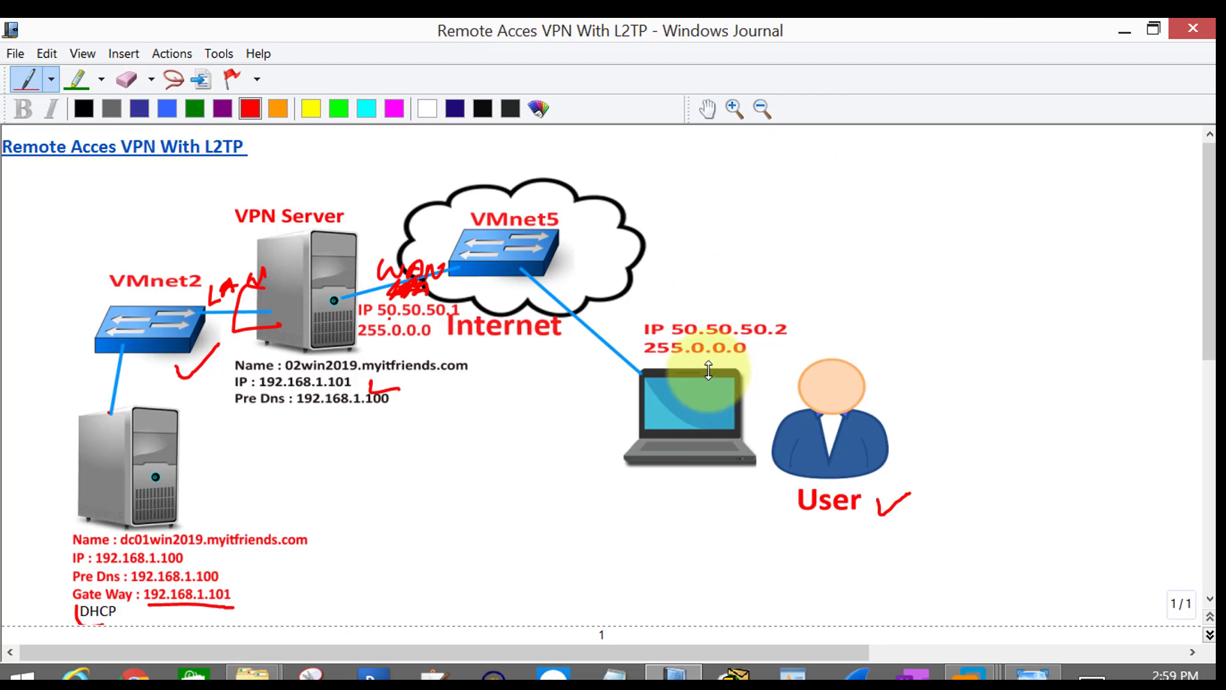
pyautogui.click(968, 672)
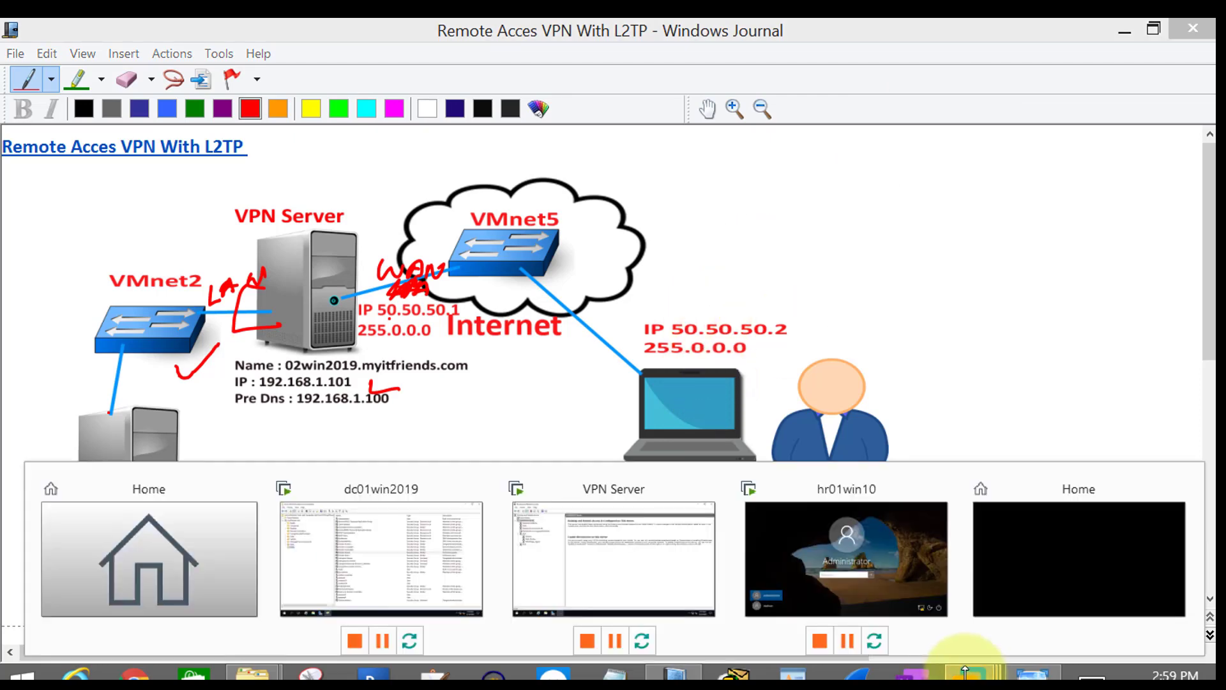
pyautogui.click(892, 562)
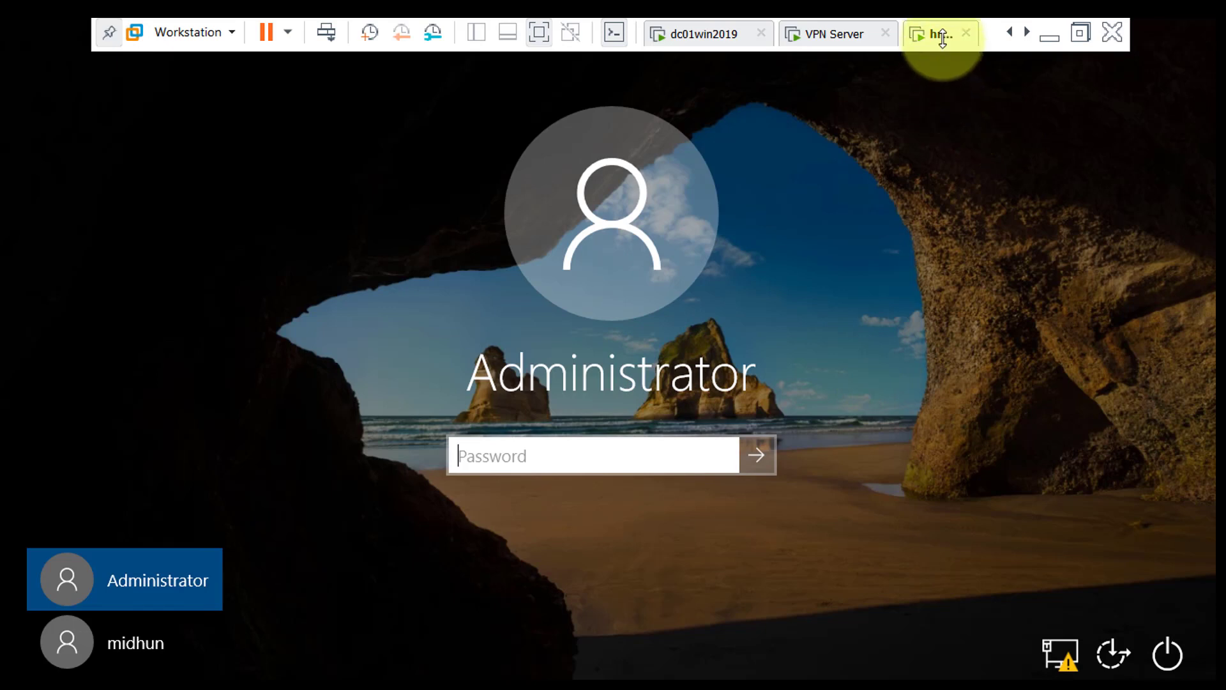
# Enter the Administrator password to sign in, then leave full-screen mode
pyautogui.click(642, 456)
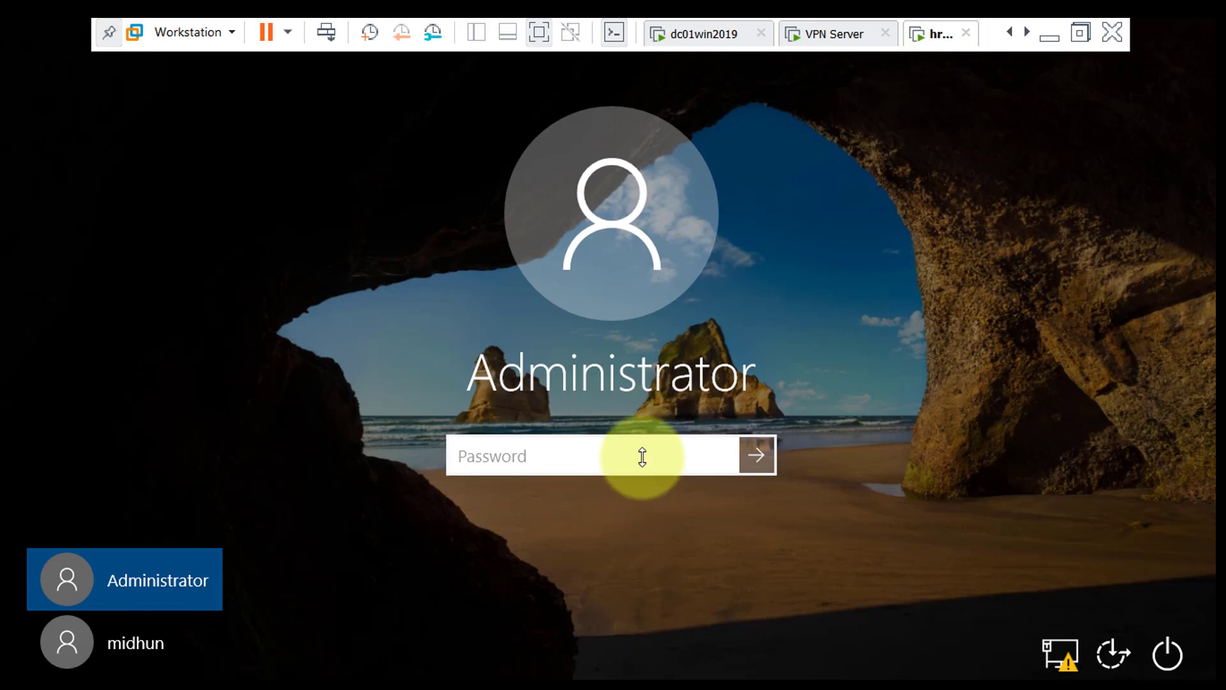
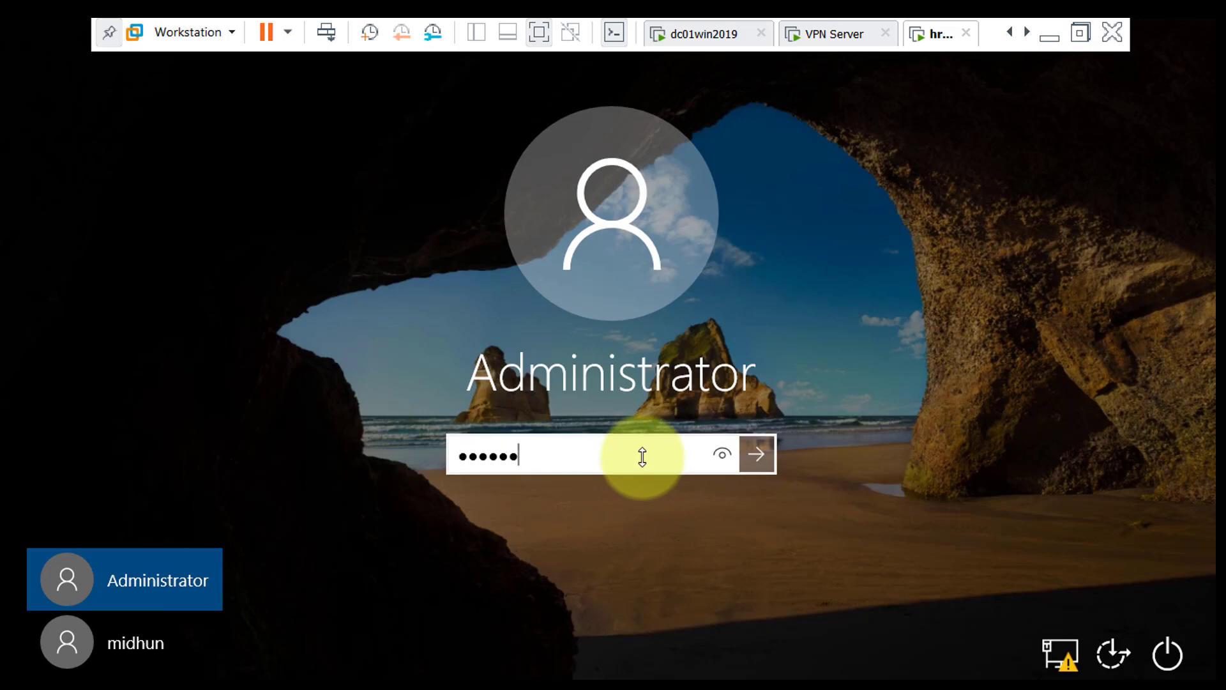
pyautogui.press('Return')
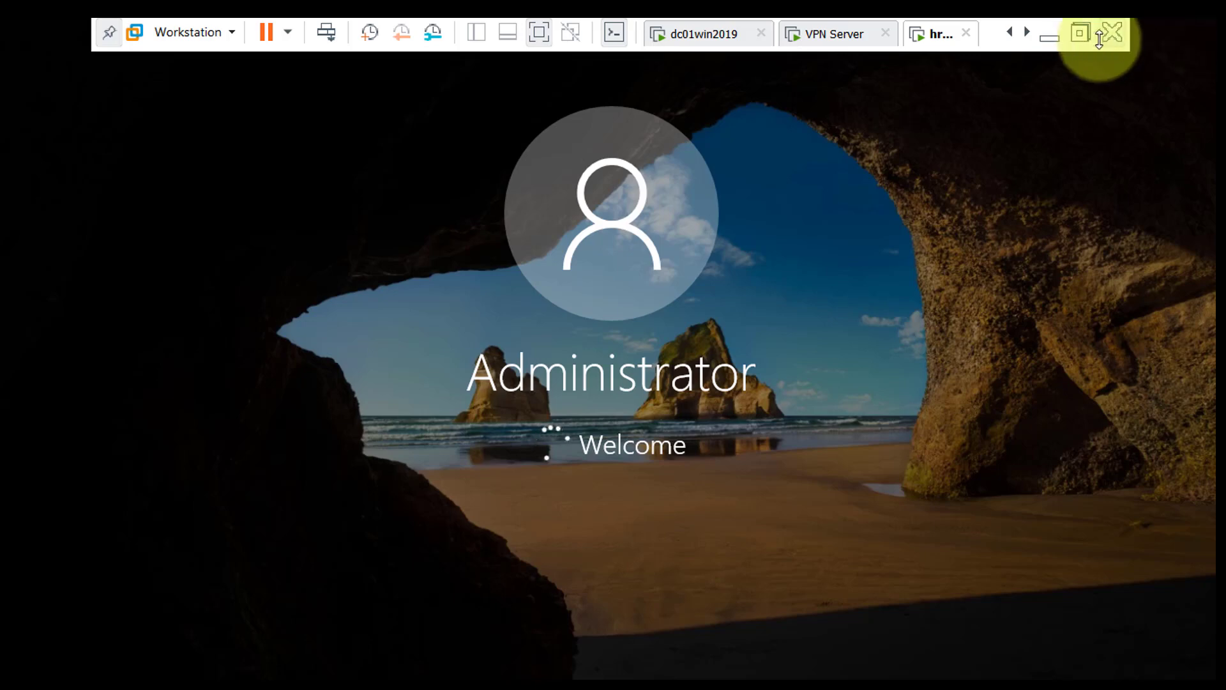
pyautogui.click(1080, 32)
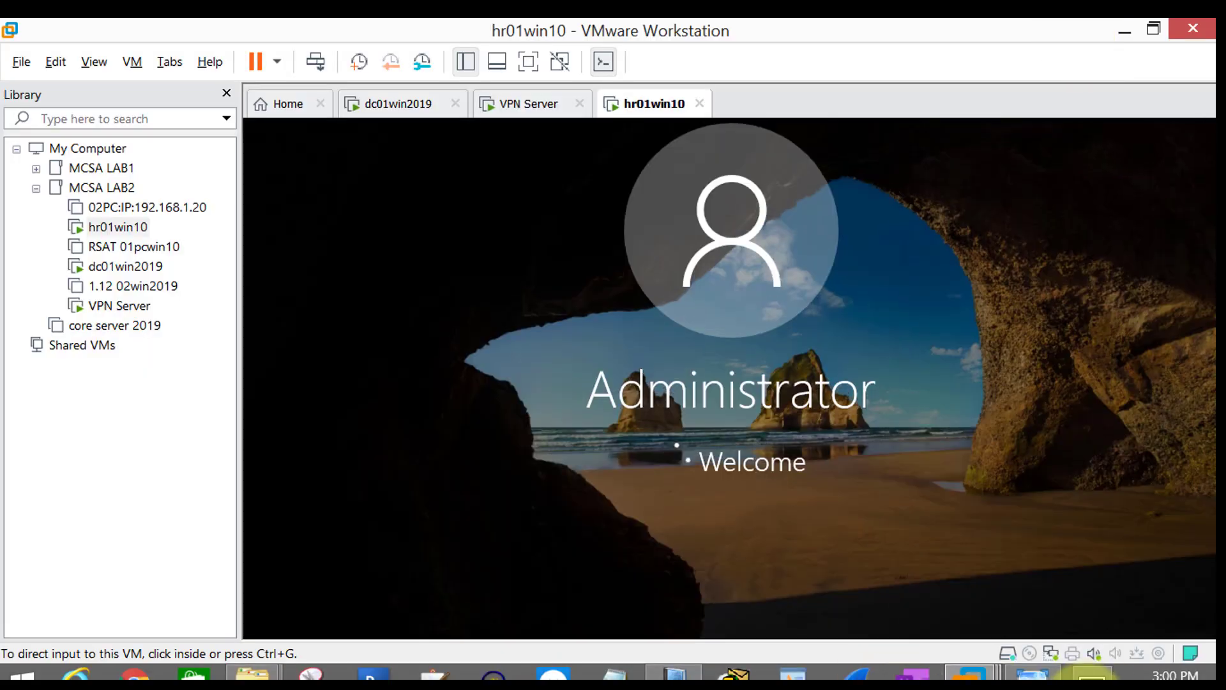
pyautogui.click(1125, 674)
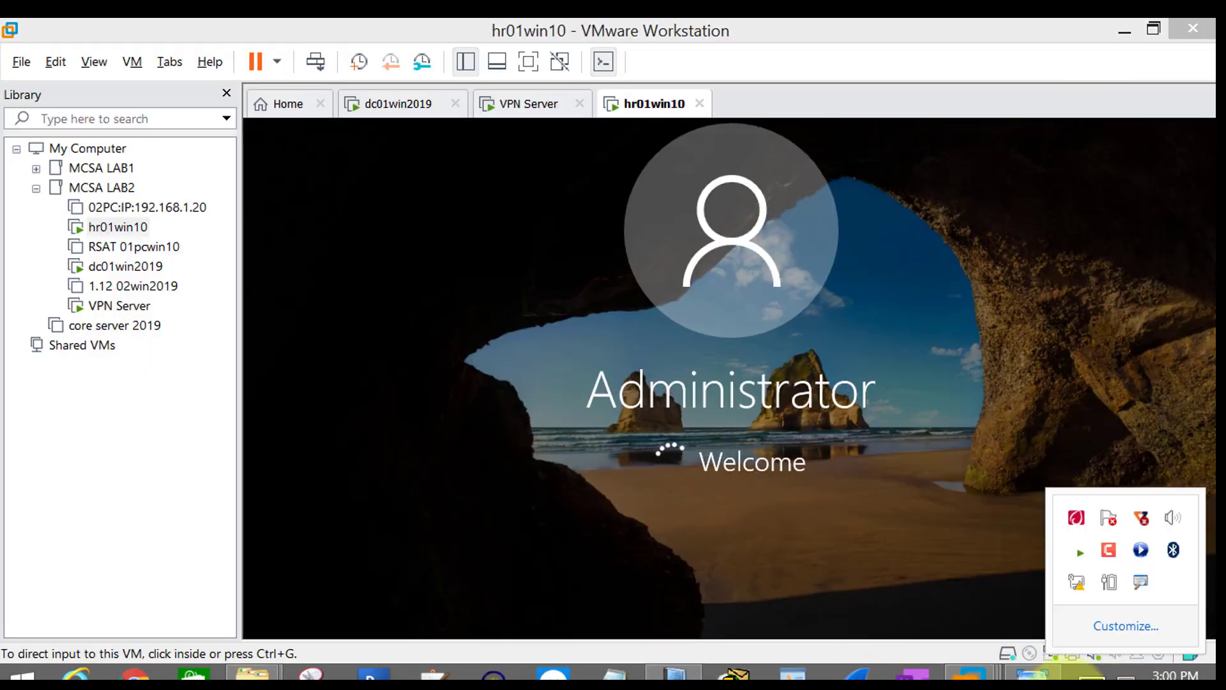
pyautogui.click(144, 503)
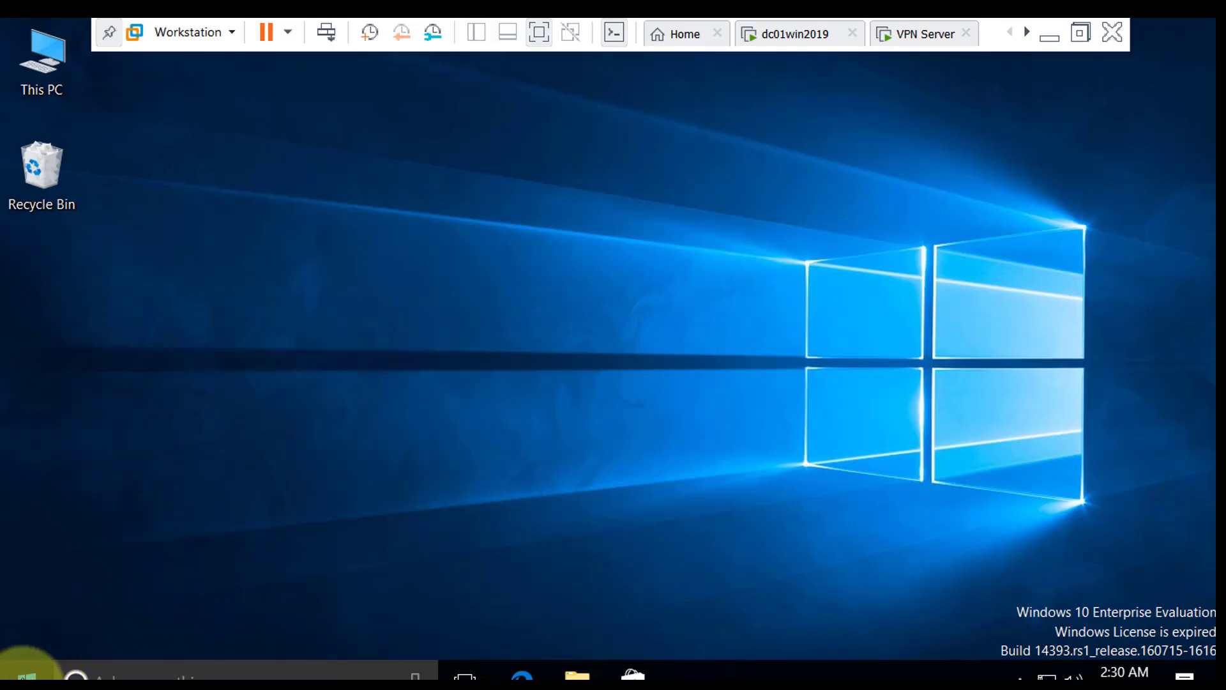
# Run ncpa.cpl from the Start power-user menu's Run box to open Network Connections
pyautogui.rightClick(29, 669)
pyautogui.click(533, 508)
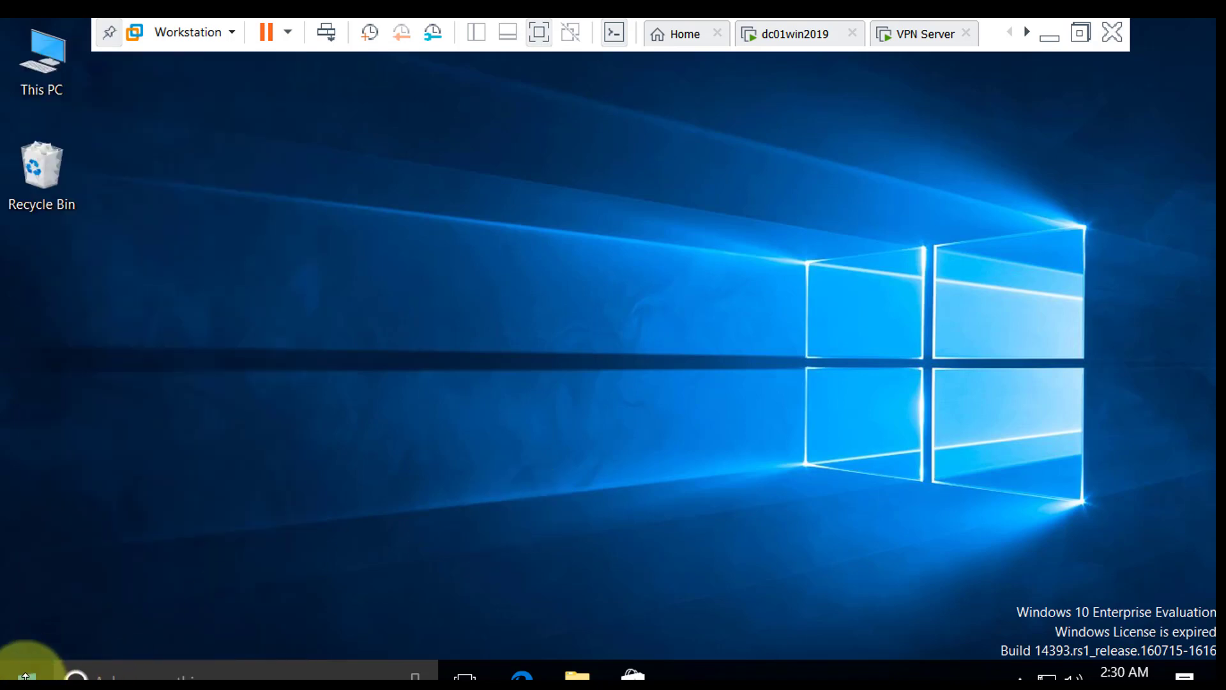
pyautogui.rightClick(28, 669)
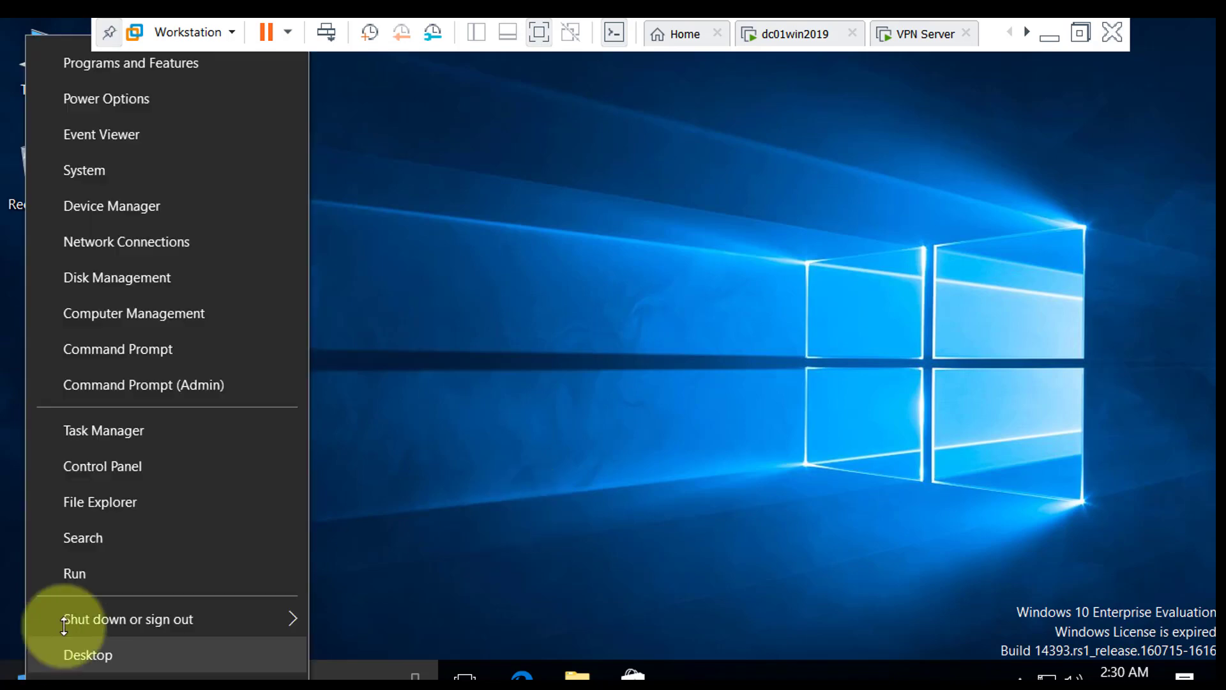
pyautogui.click(124, 574)
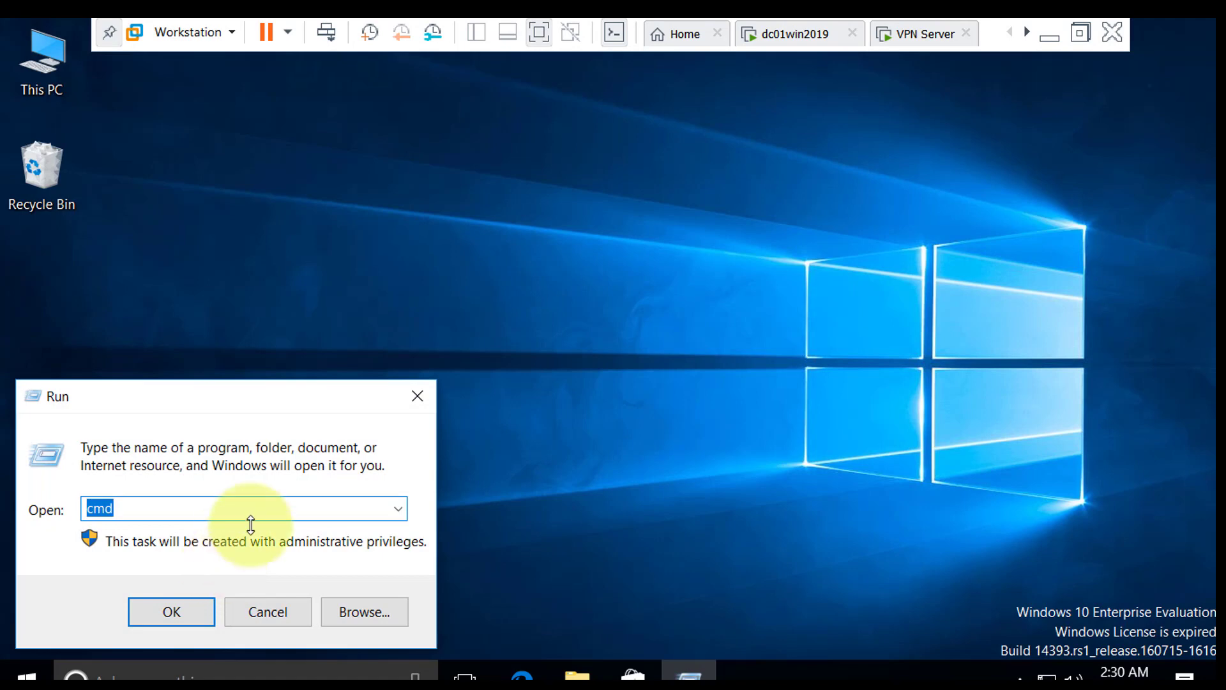
pyautogui.write('ncpa')
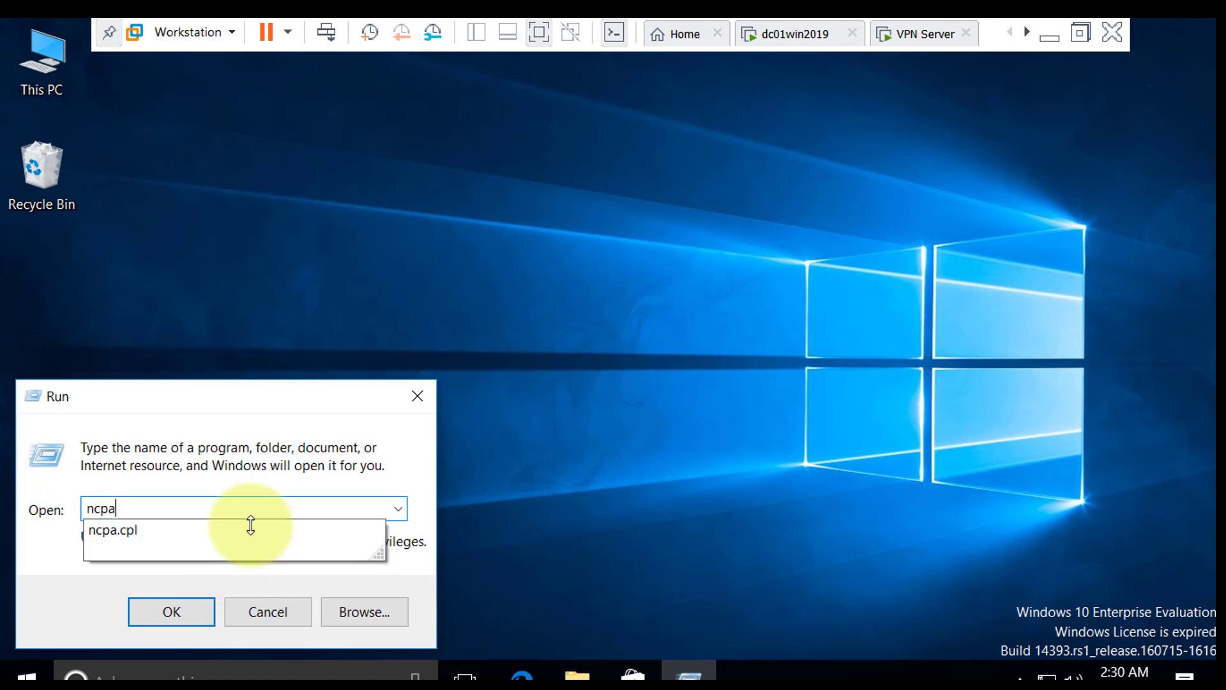
pyautogui.click(241, 531)
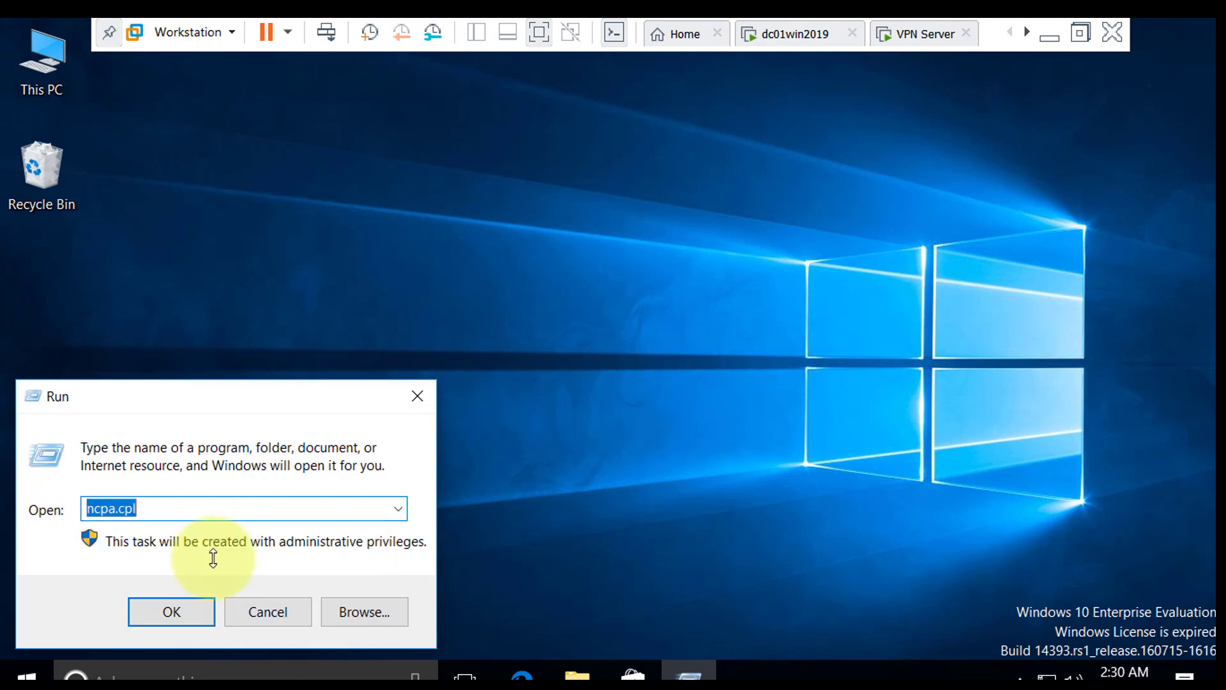
pyautogui.click(172, 611)
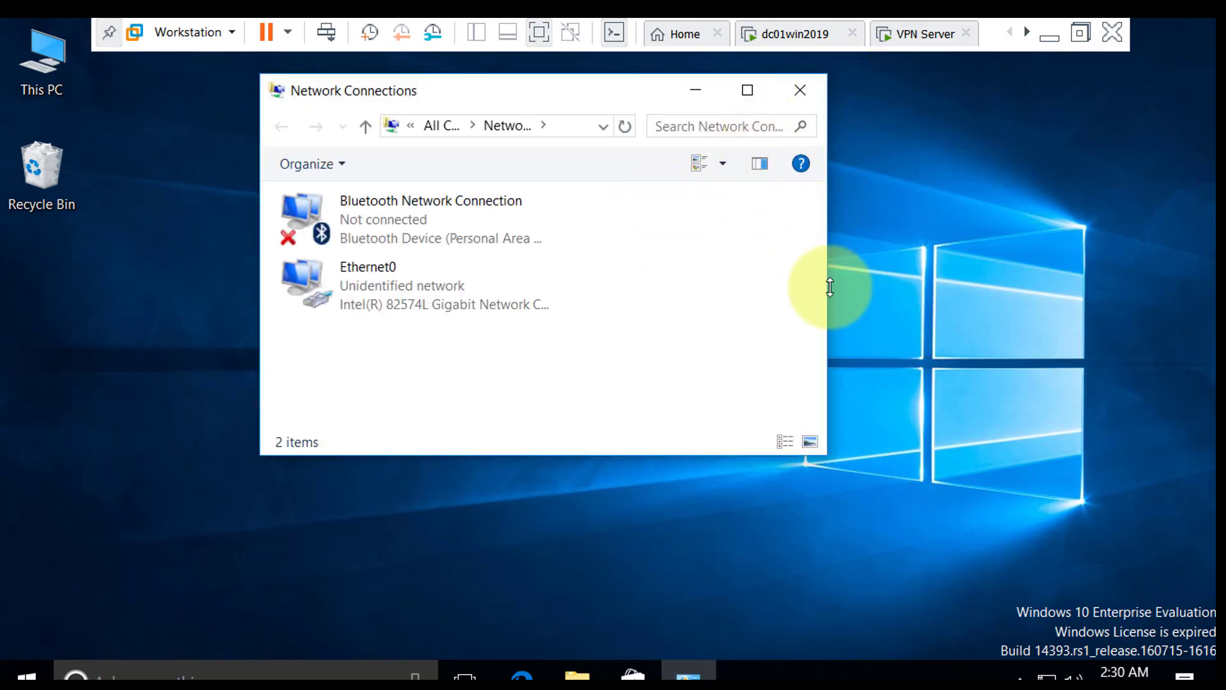
# Widen Network Connections, refresh the desktop, and open Network and Sharing Center maximized
pyautogui.moveTo(830, 284); pyautogui.dragTo(1148, 287)
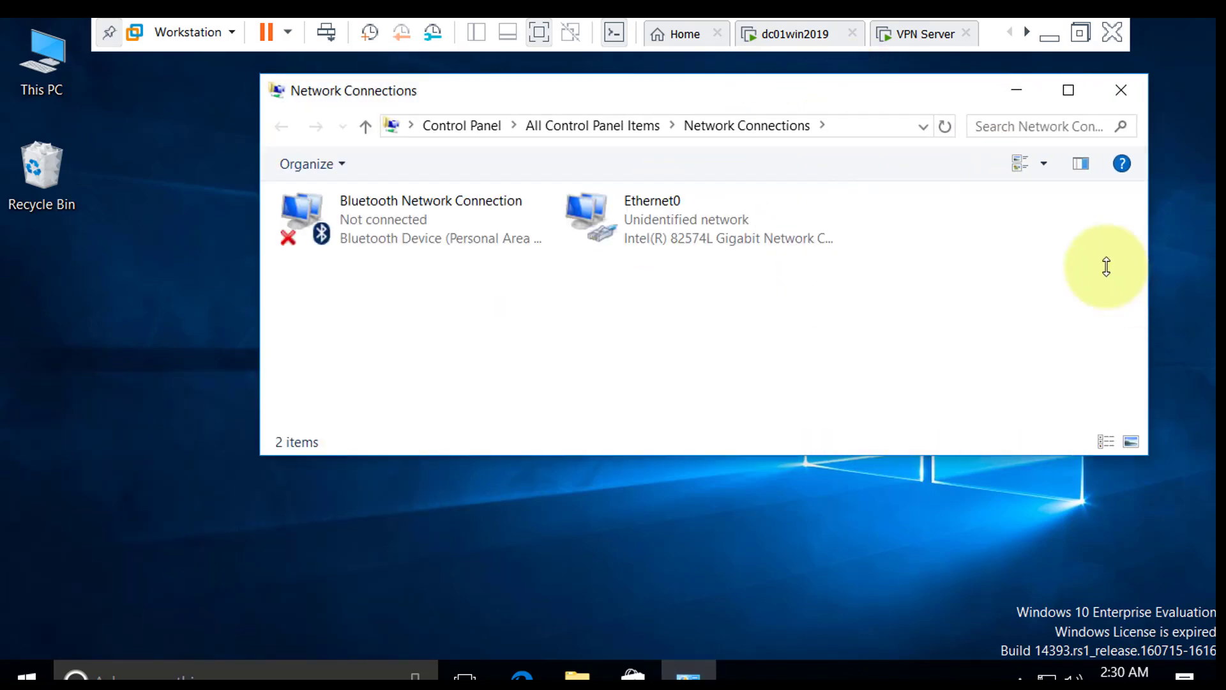
pyautogui.rightClick(193, 314)
pyautogui.click(252, 383)
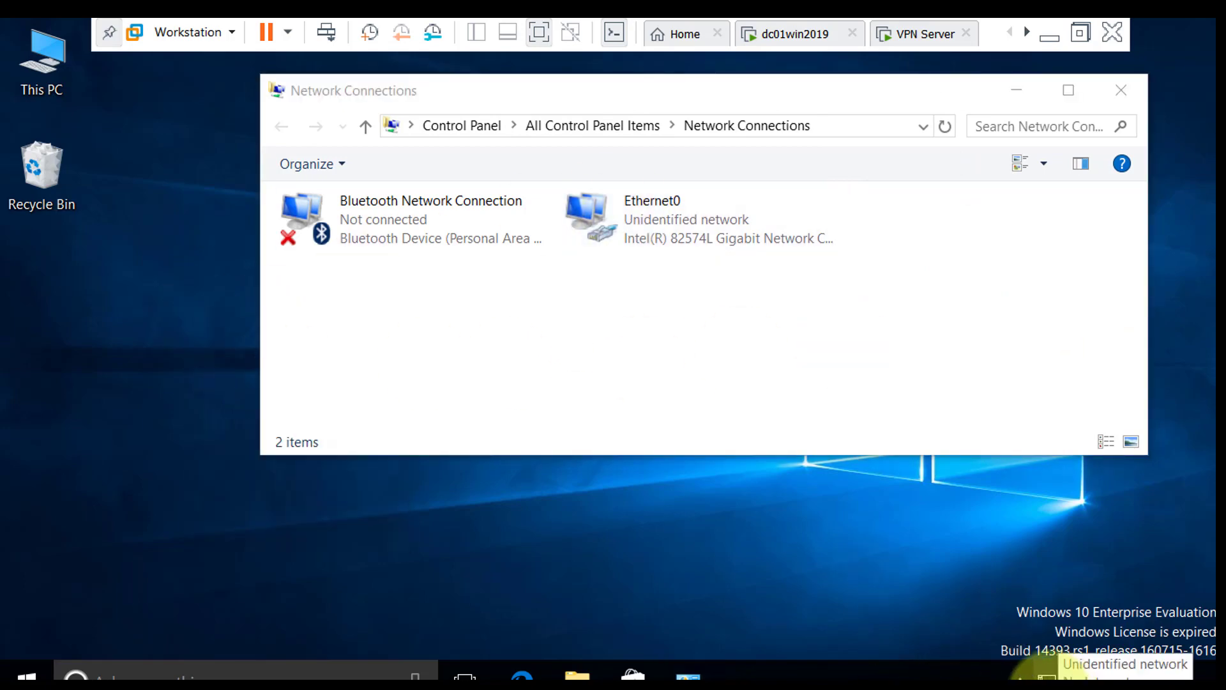
pyautogui.rightClick(1046, 679)
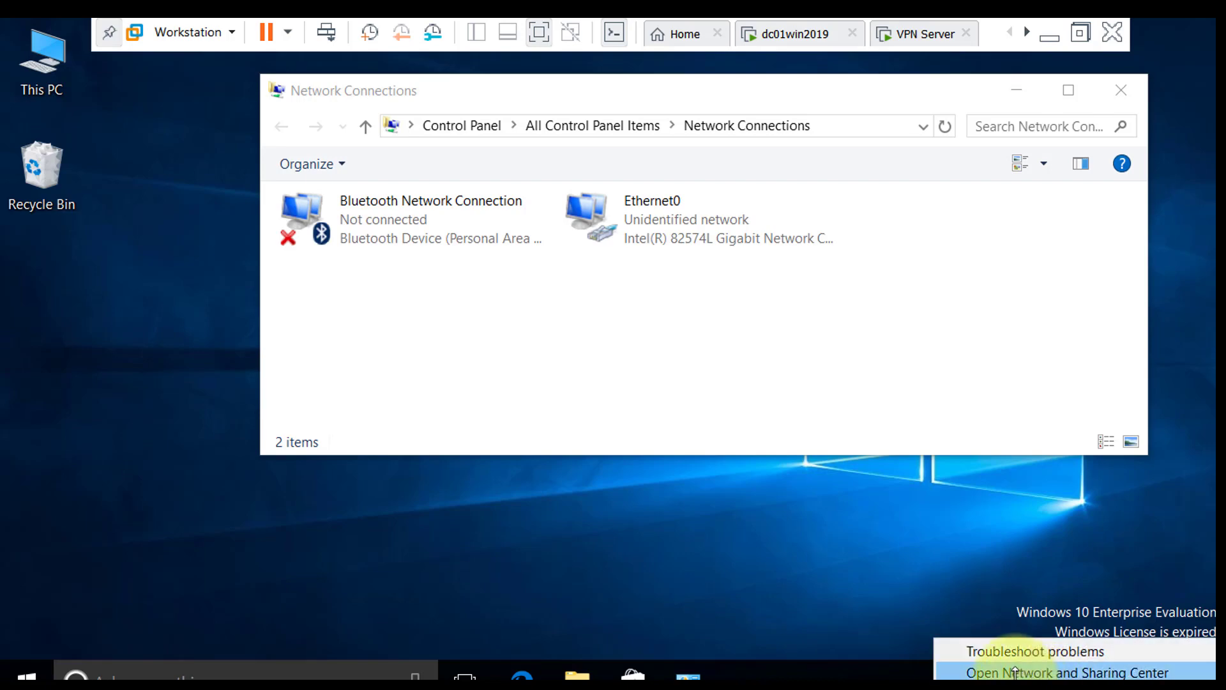
pyautogui.click(1014, 672)
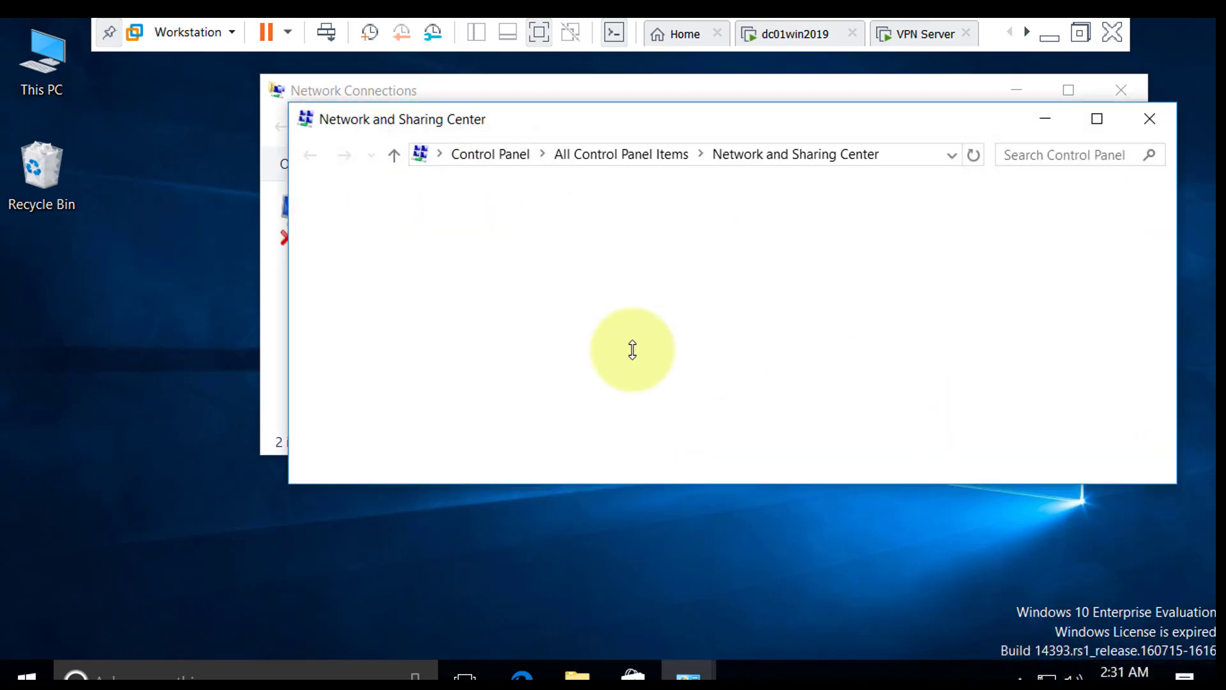
pyautogui.click(1095, 119)
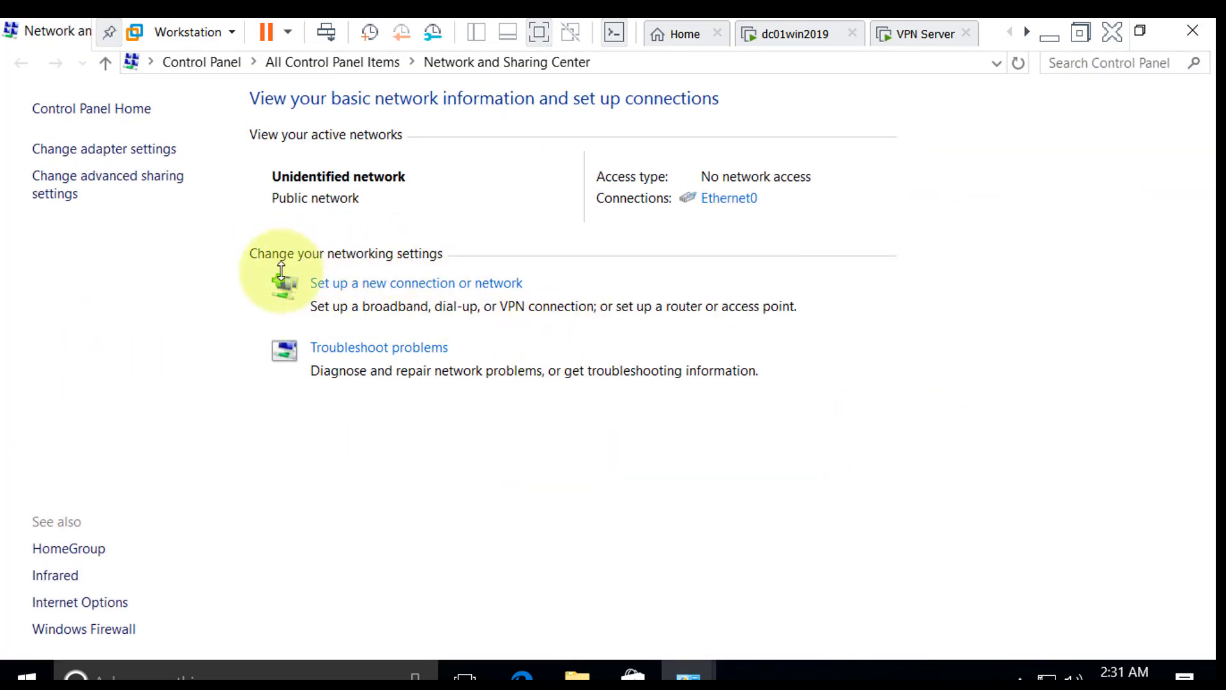
# Create a workplace VPN connection using the Internet connection, with server address 50.50.50.1
pyautogui.click(352, 283)
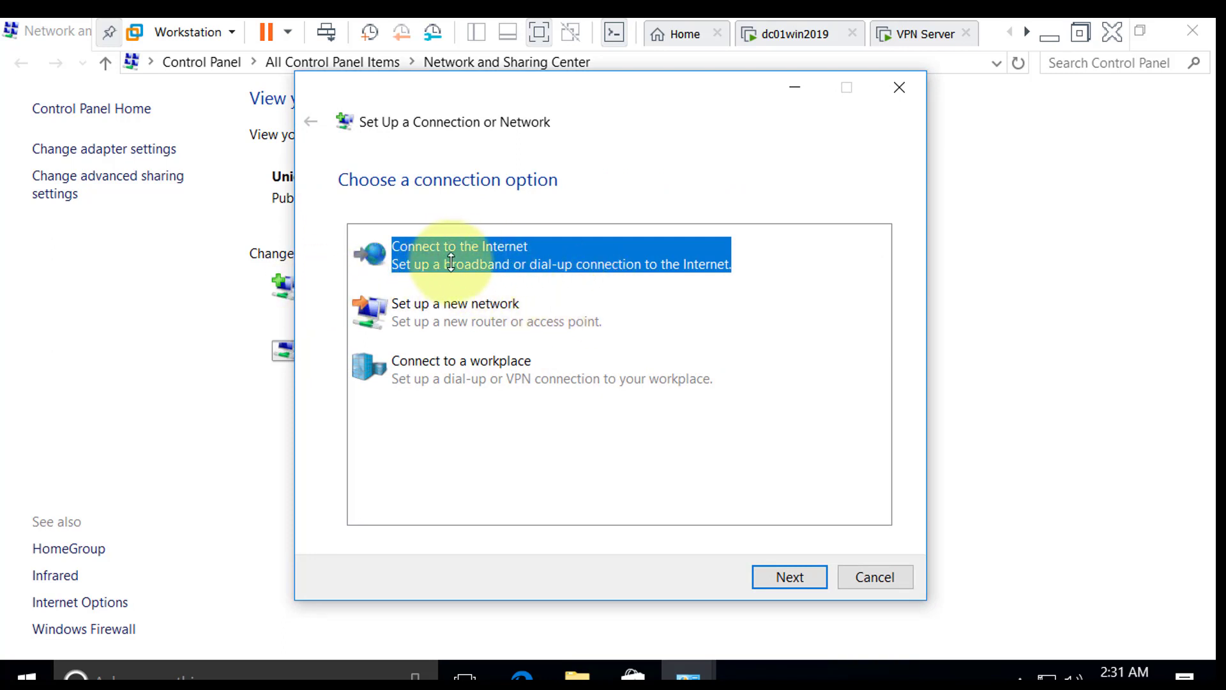
pyautogui.click(473, 374)
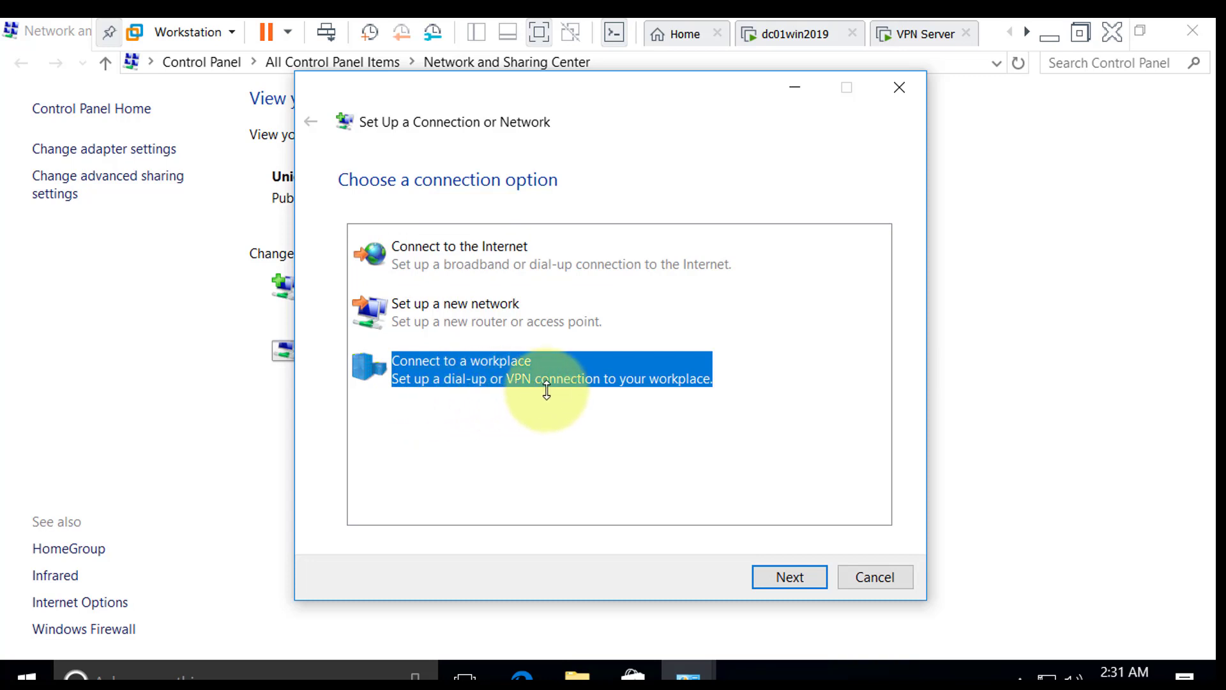
pyautogui.click(790, 576)
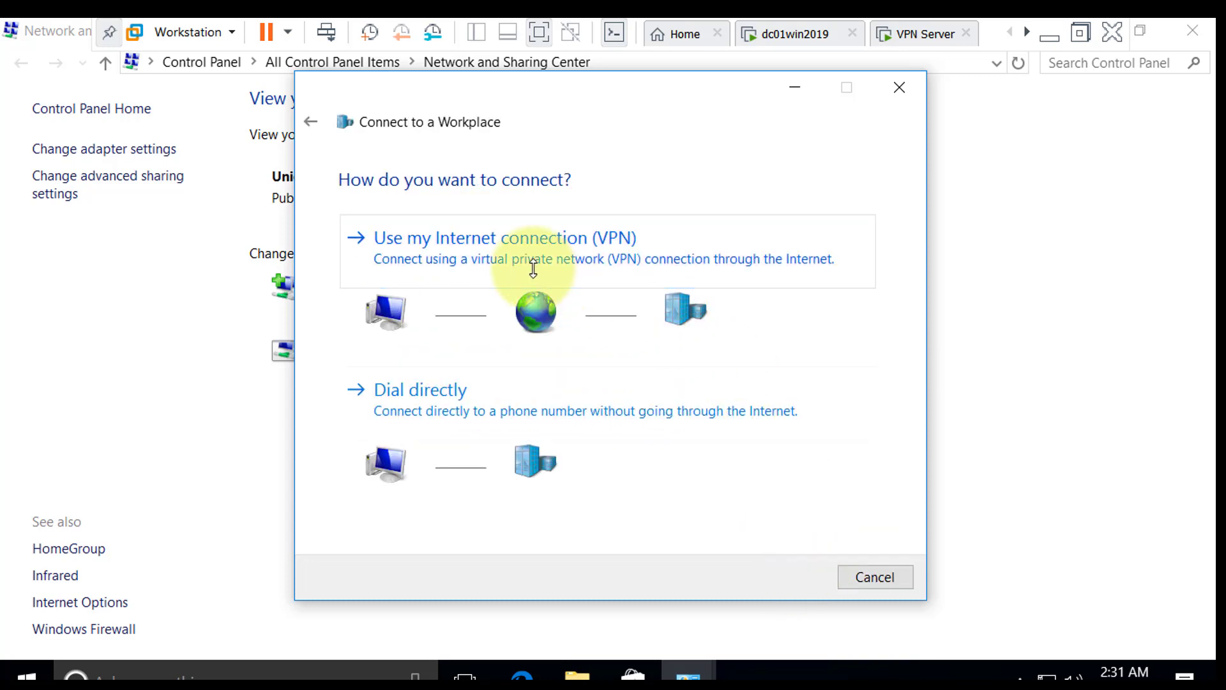
pyautogui.click(483, 246)
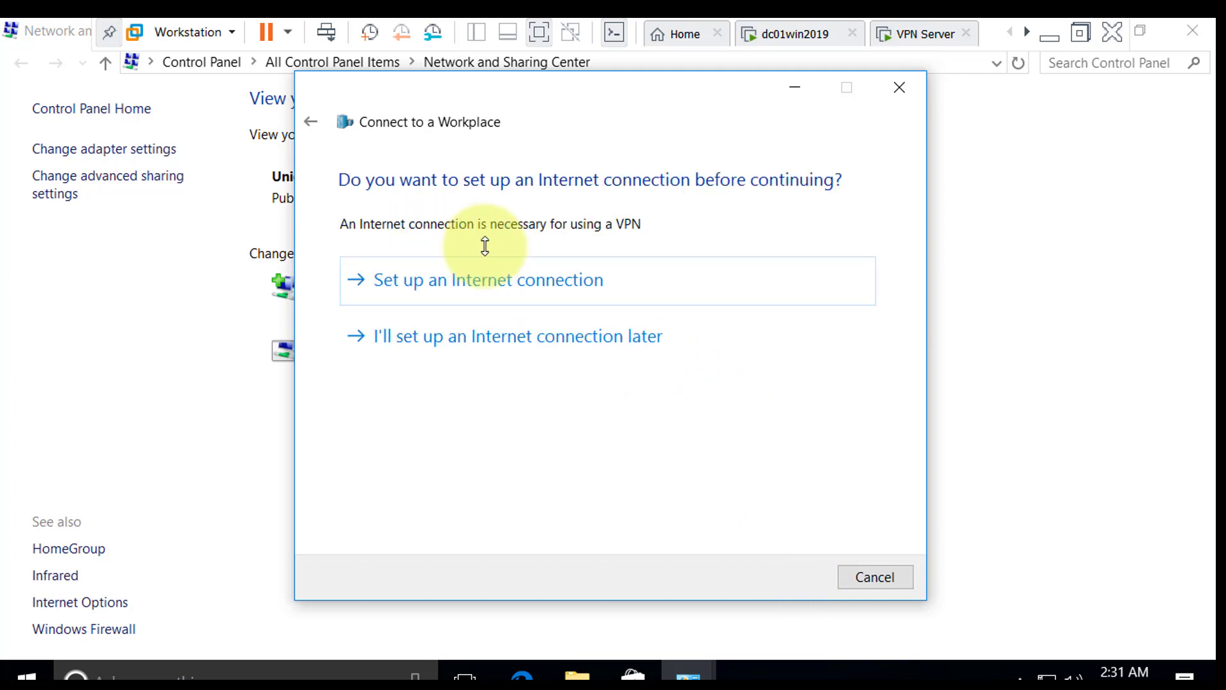
pyautogui.click(519, 337)
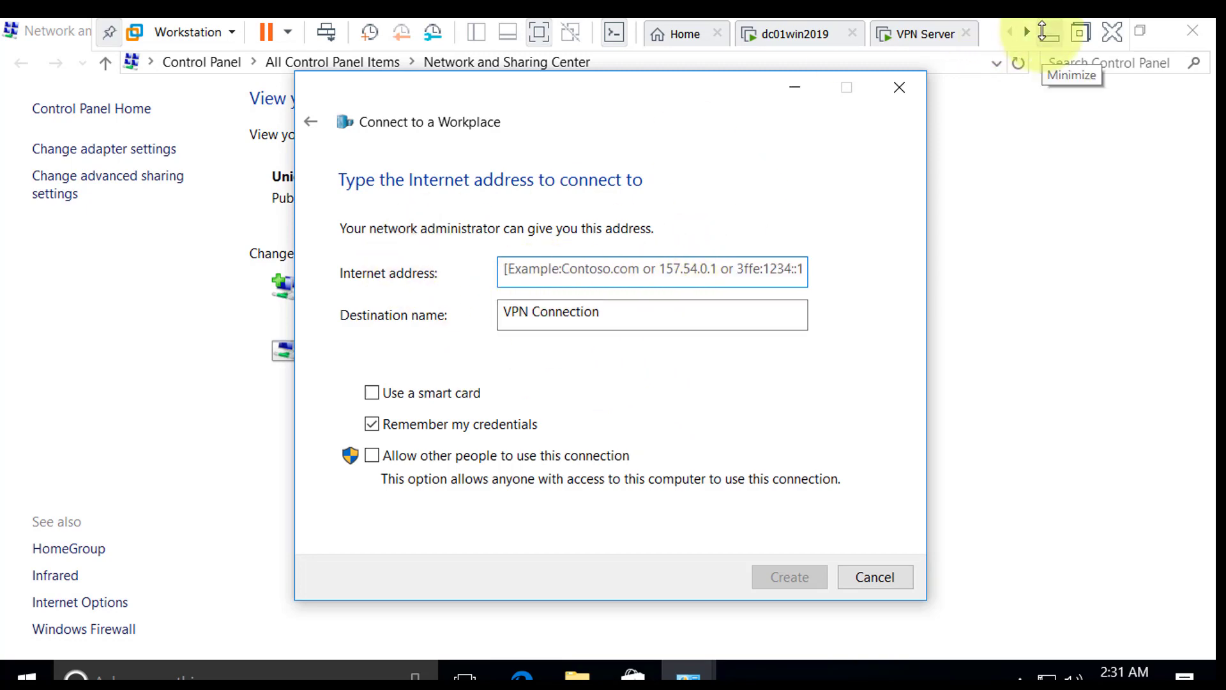
pyautogui.click(1048, 33)
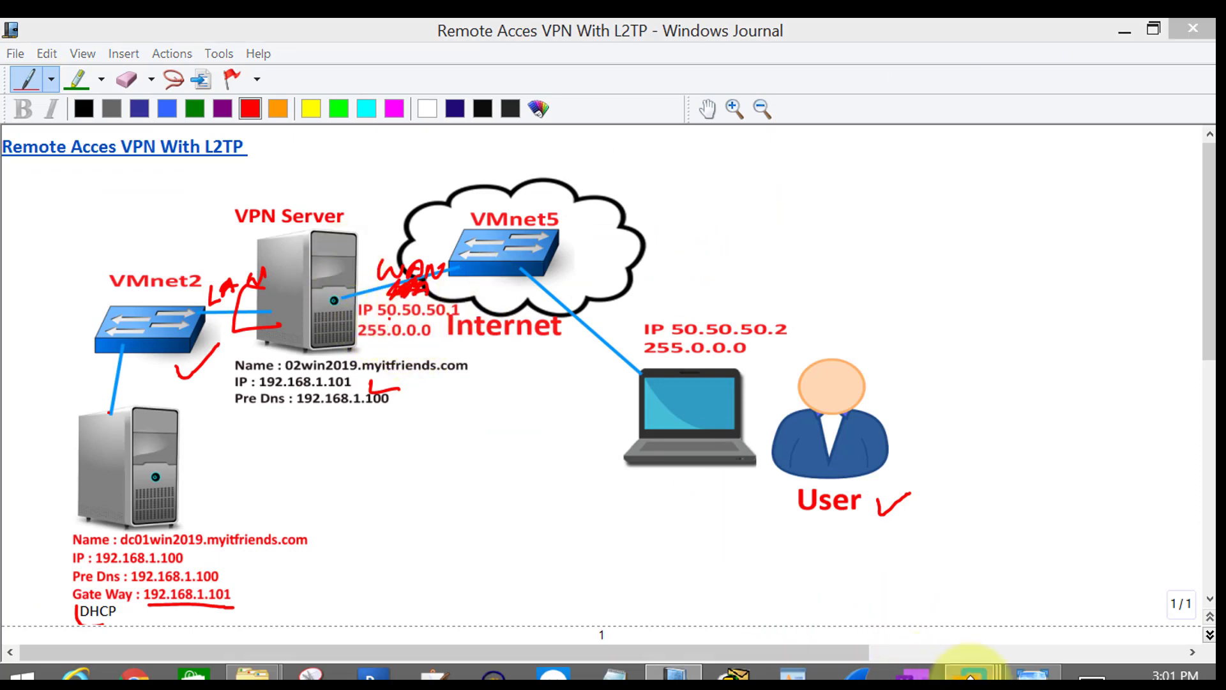
pyautogui.moveTo(963, 667)
pyautogui.click(792, 543)
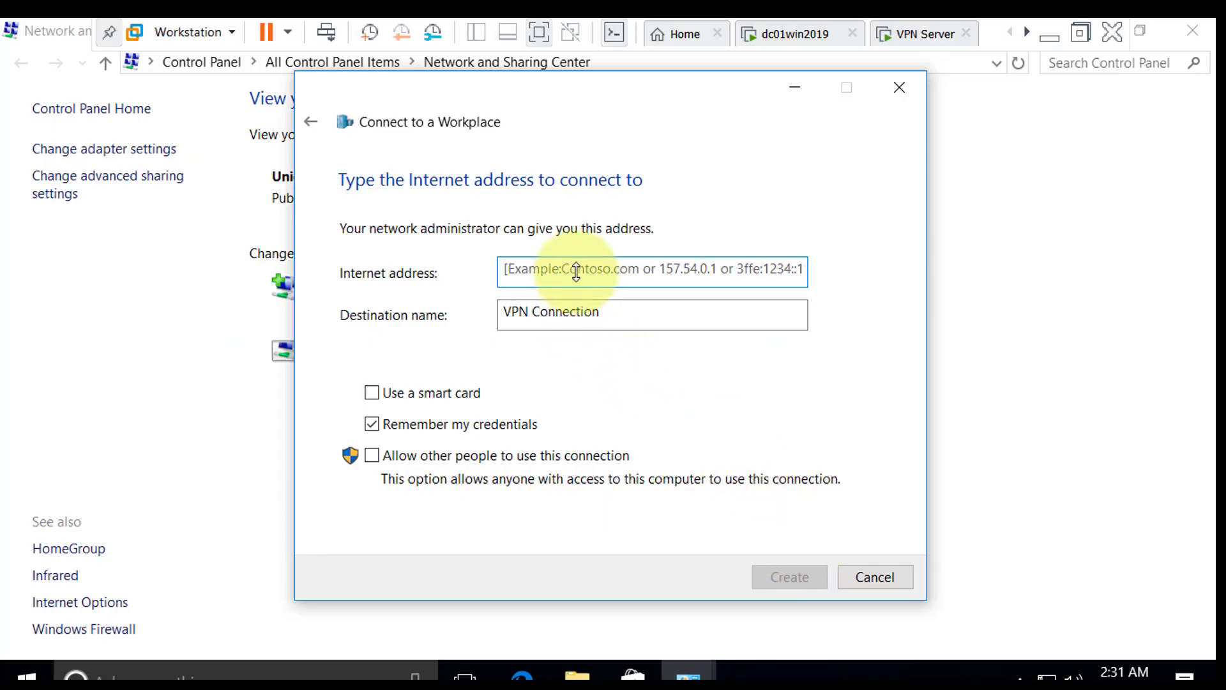
pyautogui.write('50.50.50.1')
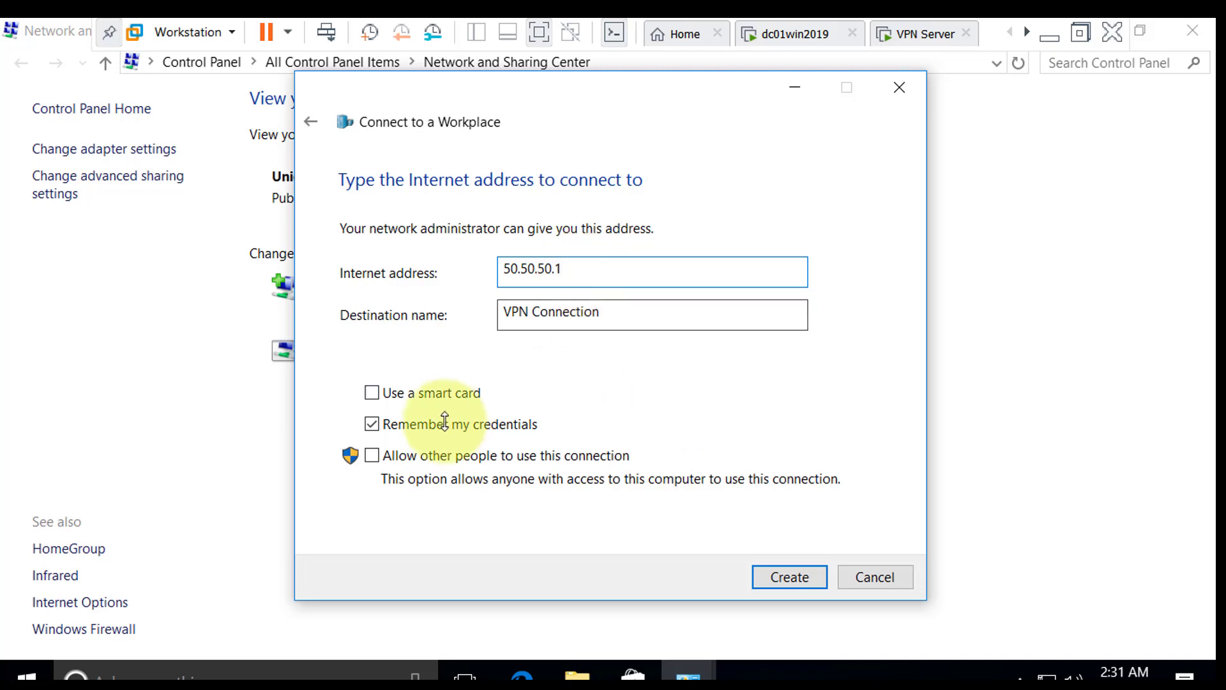
pyautogui.click(776, 576)
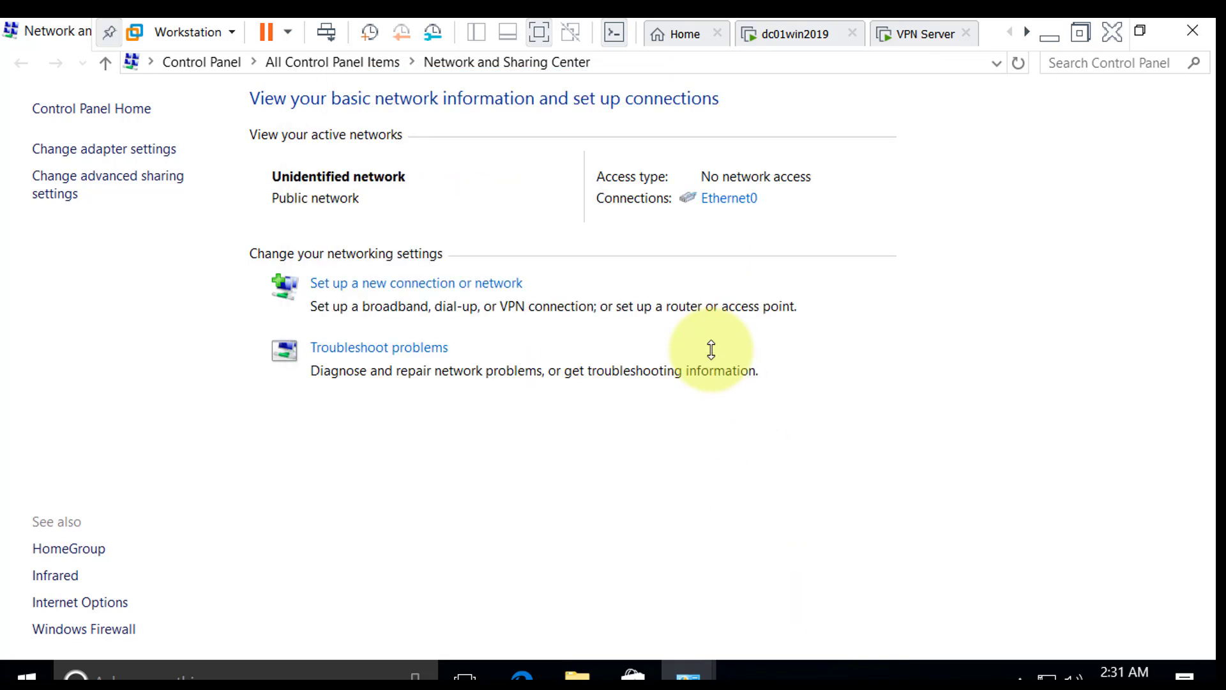
# Restore Network and Sharing Center and open VPN Connection's properties, repositioning the dialog
pyautogui.click(1140, 30)
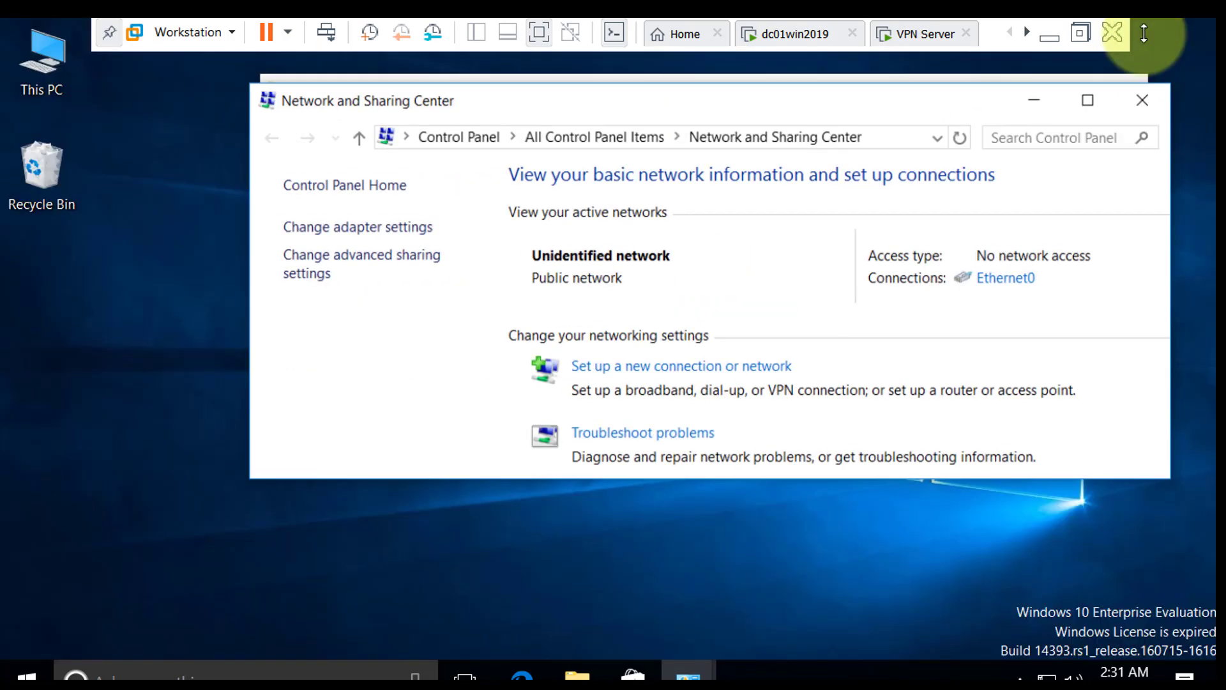
pyautogui.moveTo(965, 113); pyautogui.dragTo(900, 420)
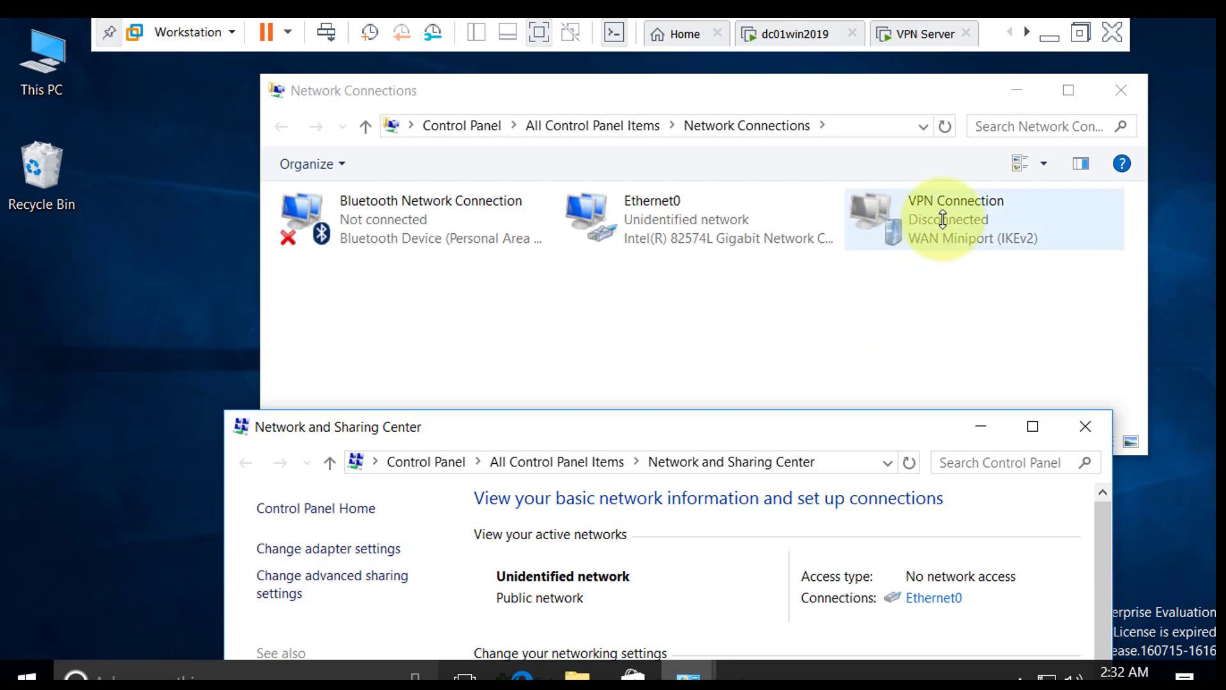
pyautogui.rightClick(905, 218)
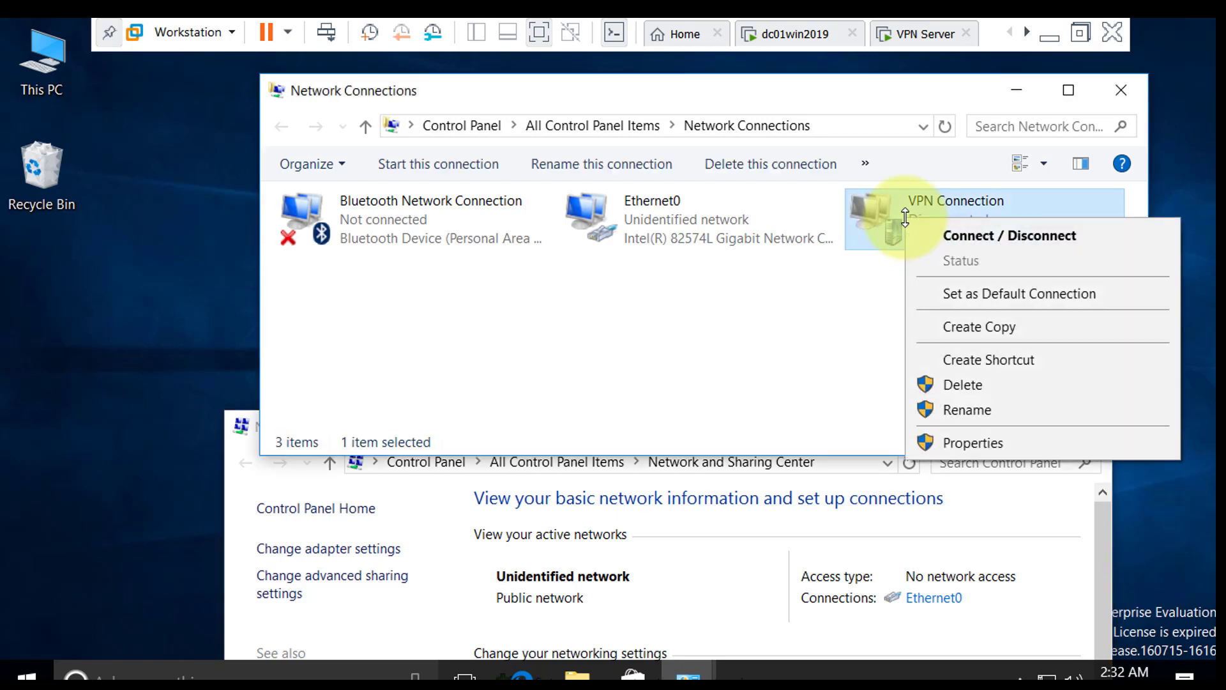
pyautogui.click(967, 442)
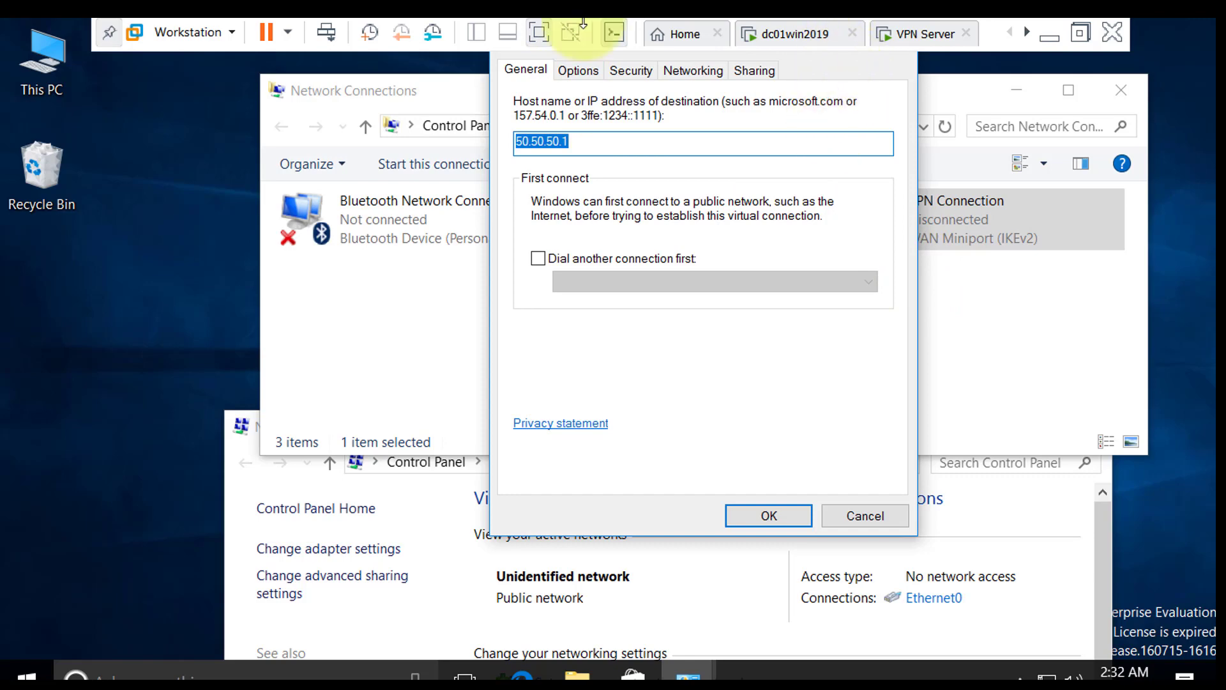
pyautogui.click(108, 32)
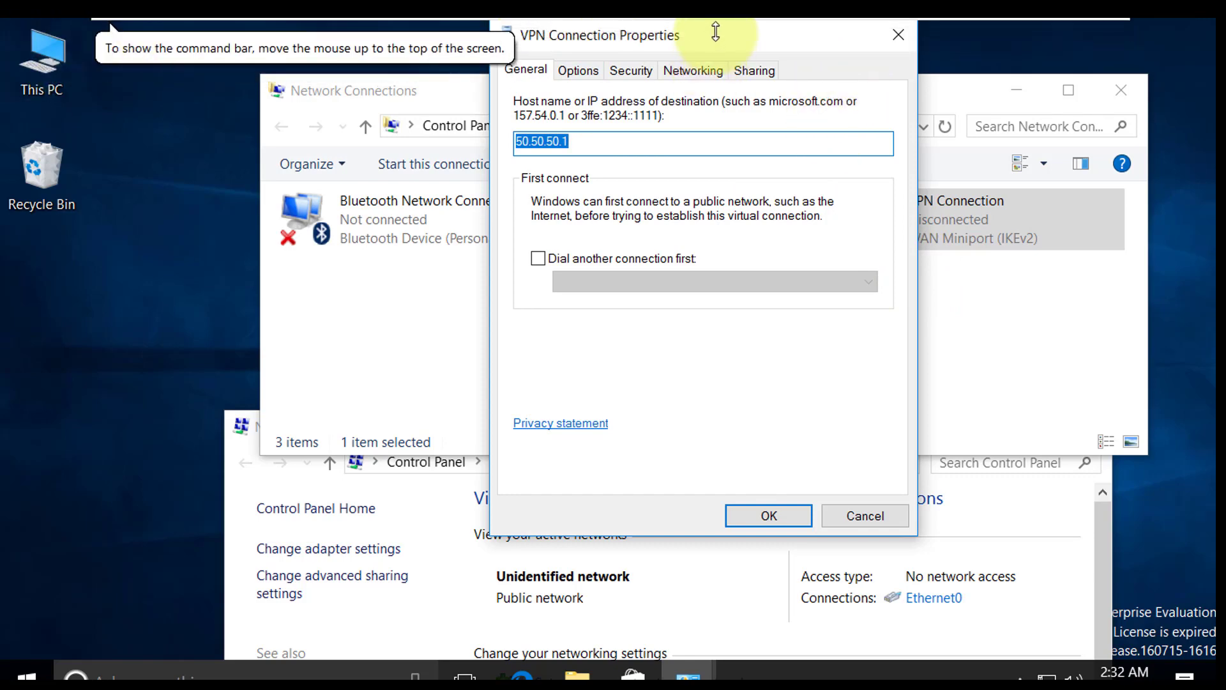
pyautogui.moveTo(712, 32); pyautogui.dragTo(661, 150)
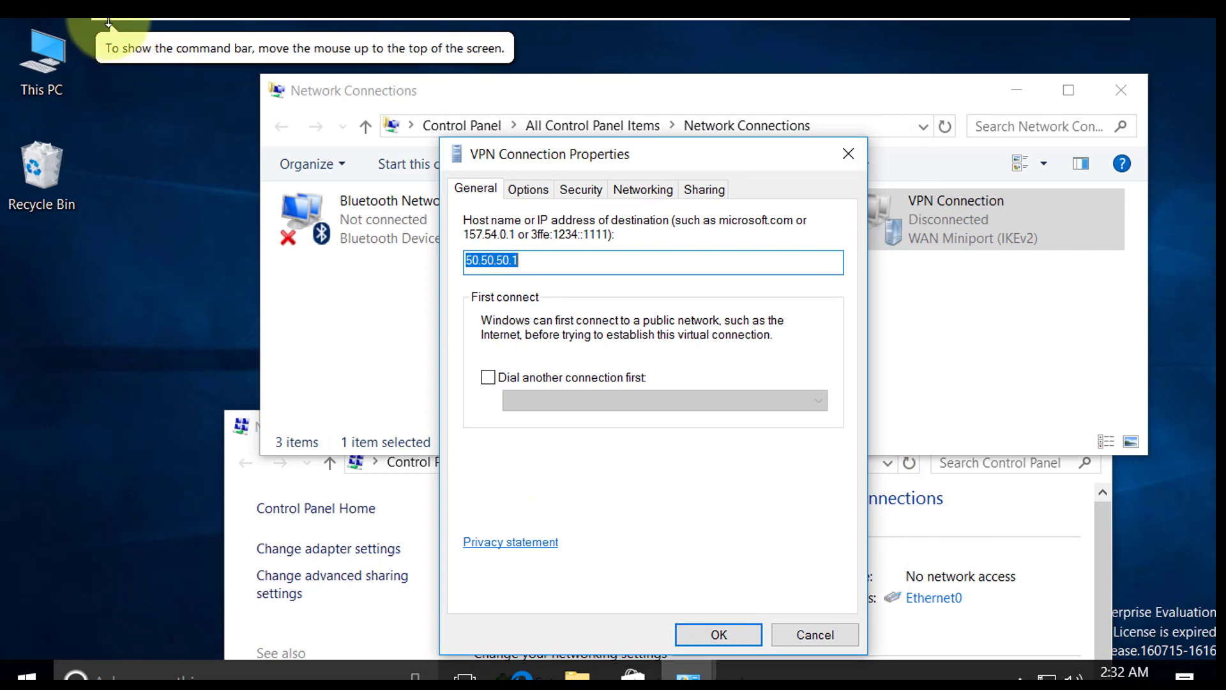
pyautogui.moveTo(87, 24)
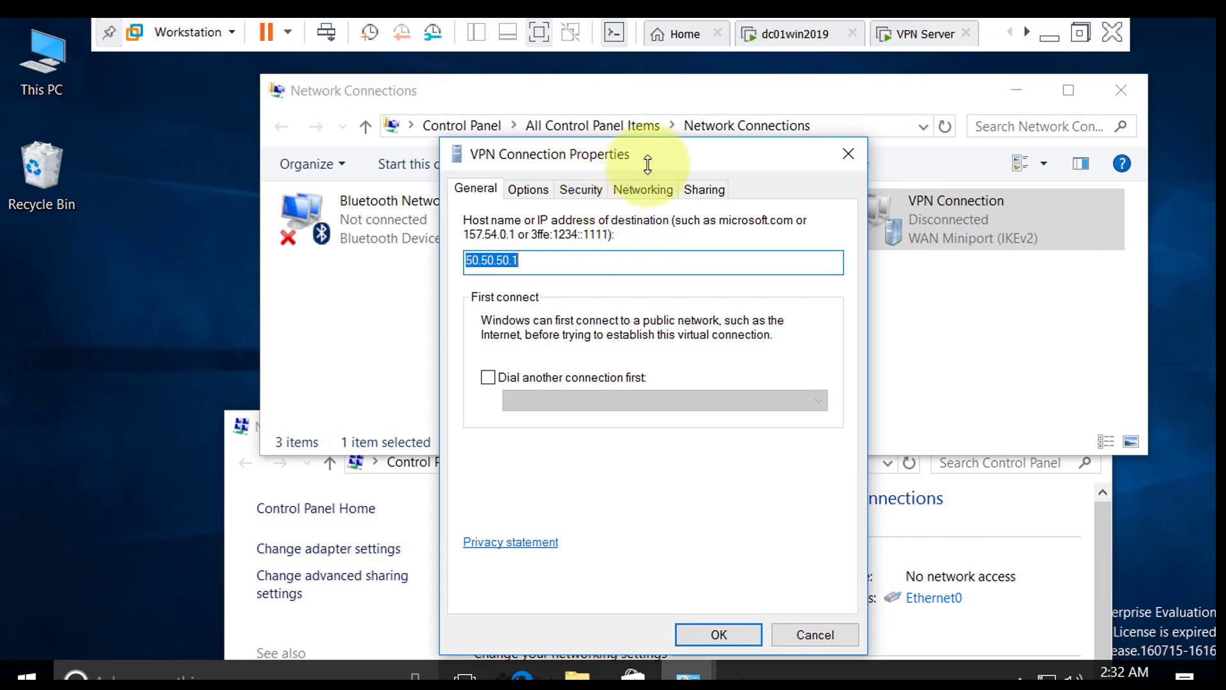
pyautogui.moveTo(645, 159)
pyautogui.mouseDown()
pyautogui.moveTo(643, 120)
pyautogui.moveTo(642, 136)
pyautogui.mouseUp()
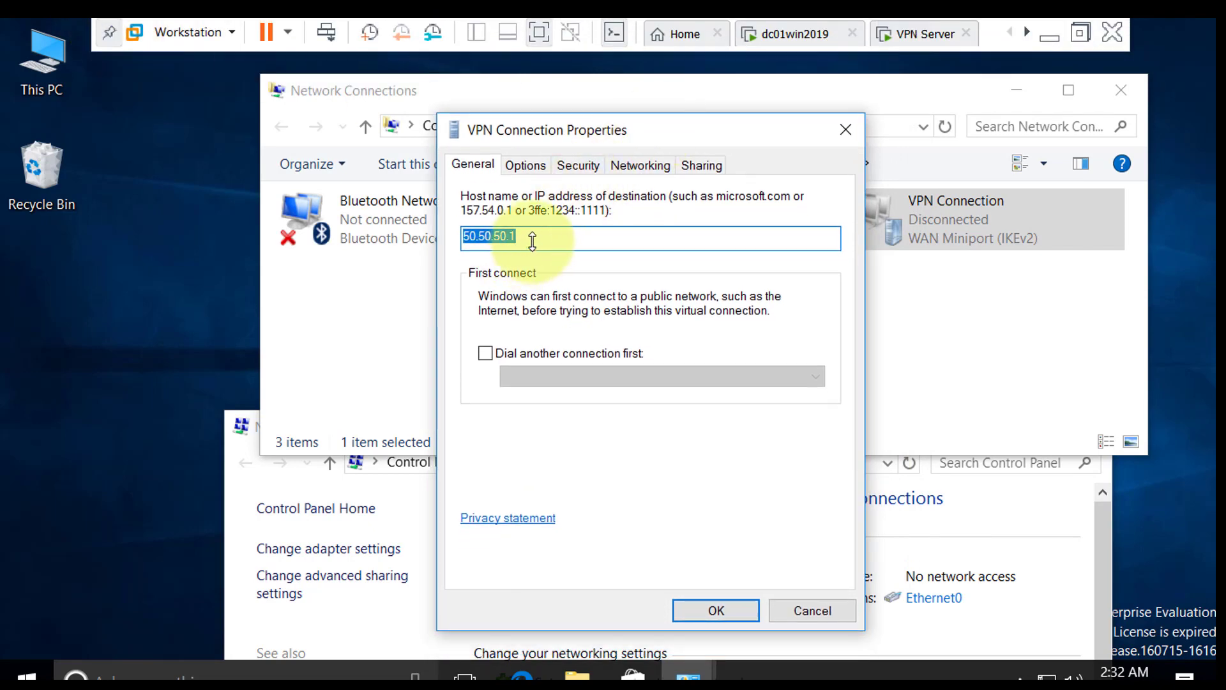
# Confirm the server address 50.50.50.1 and set the VPN type to L2TP/IPsec
pyautogui.click(581, 165)
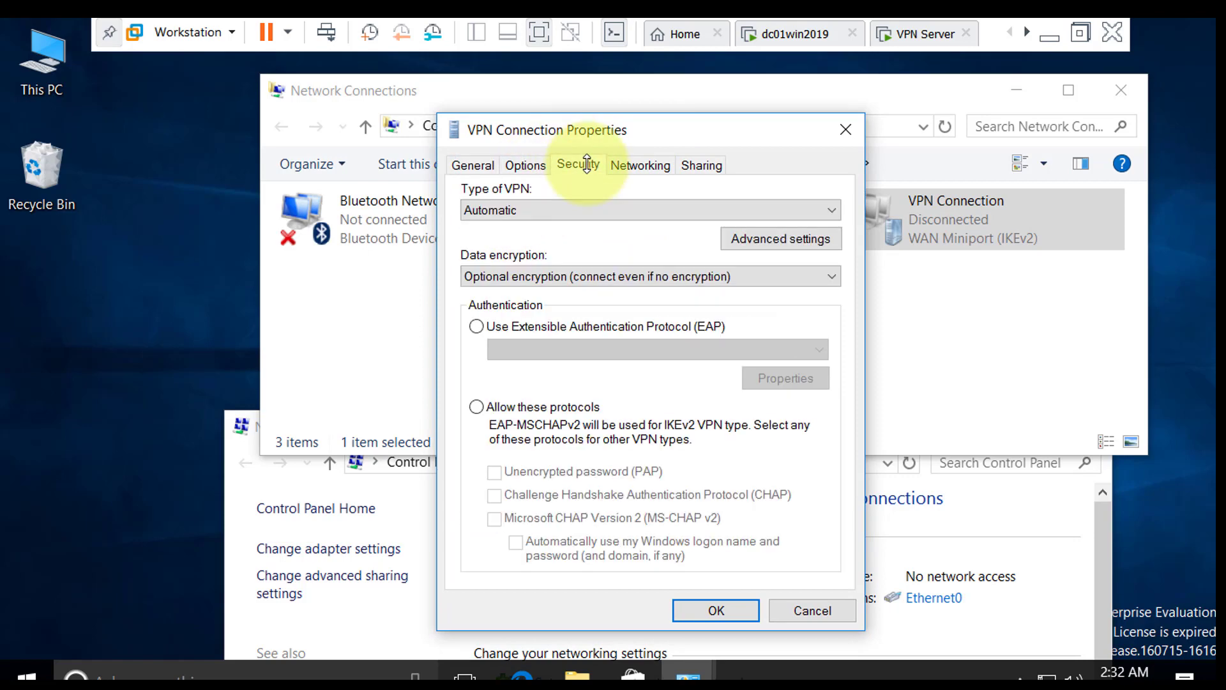
pyautogui.click(476, 164)
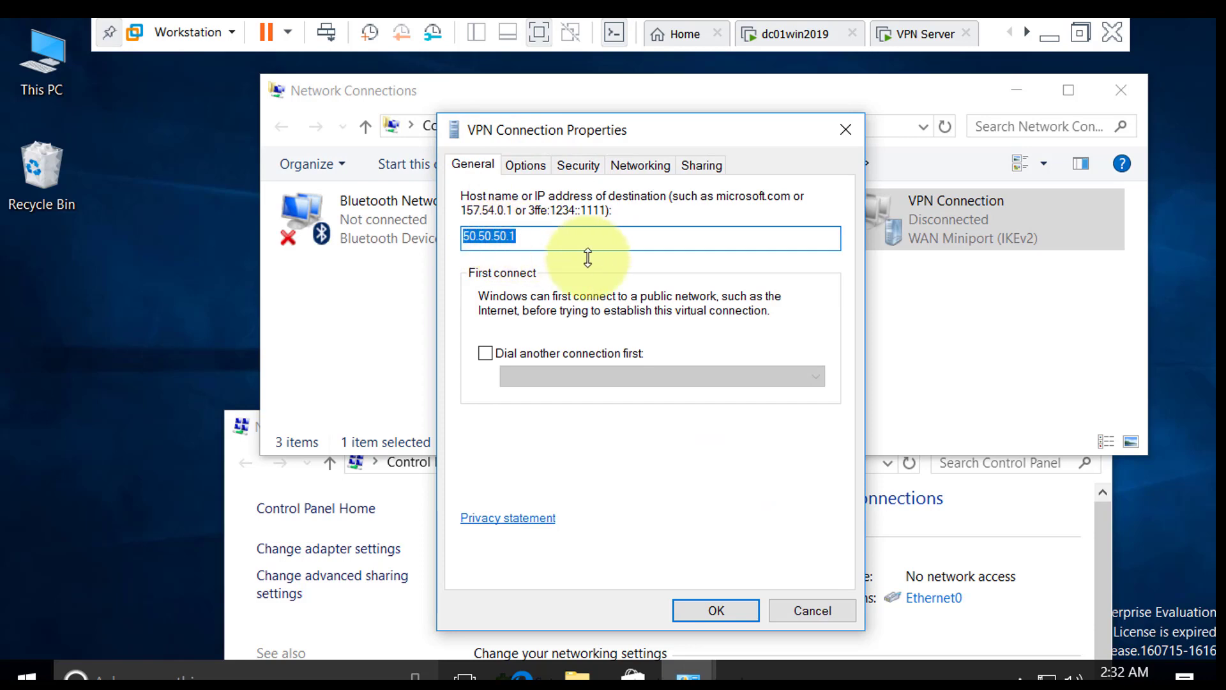
pyautogui.click(562, 164)
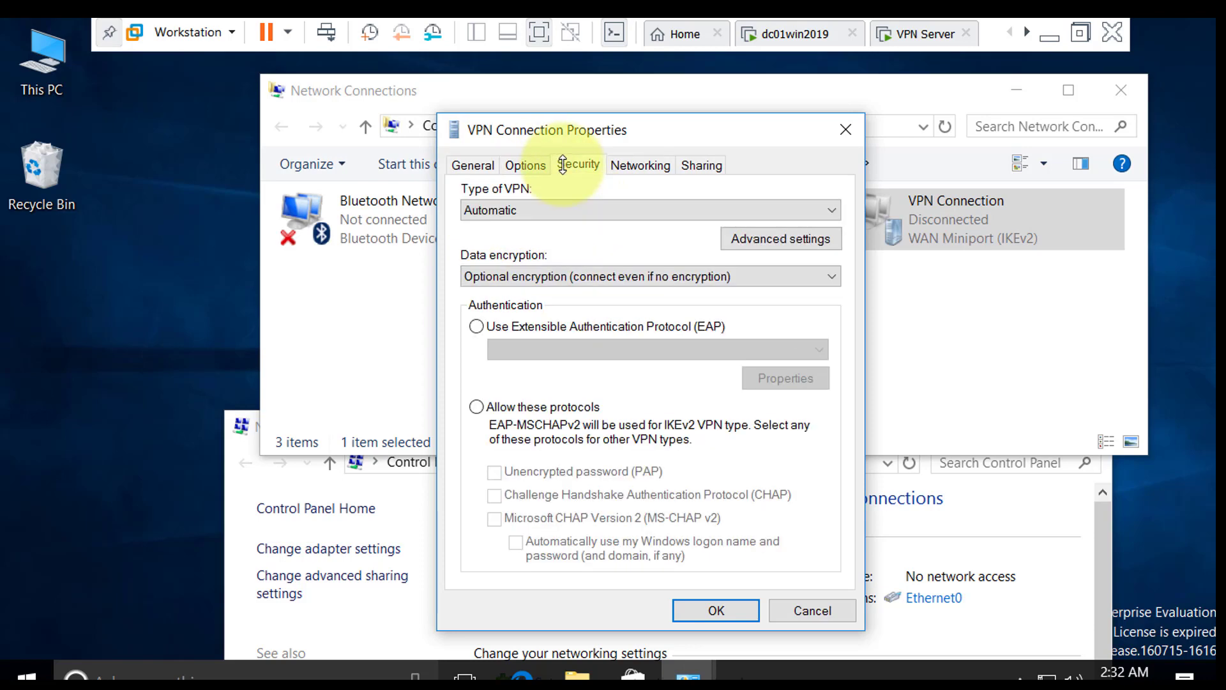
pyautogui.click(710, 209)
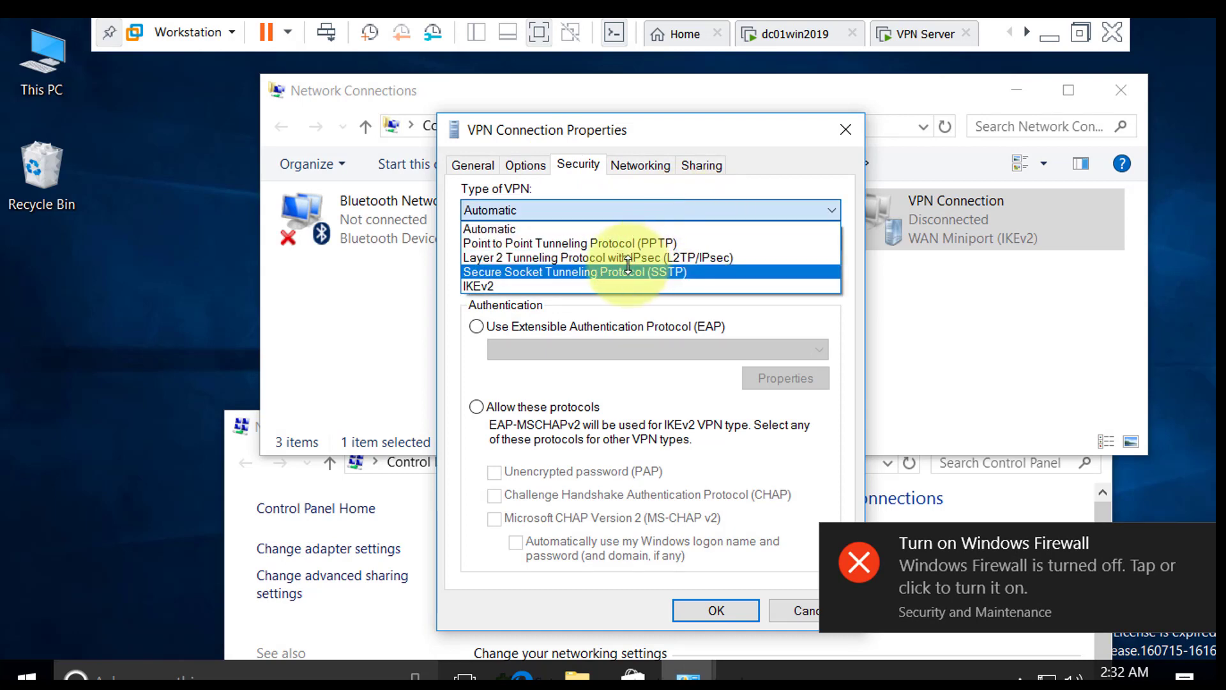
pyautogui.click(576, 257)
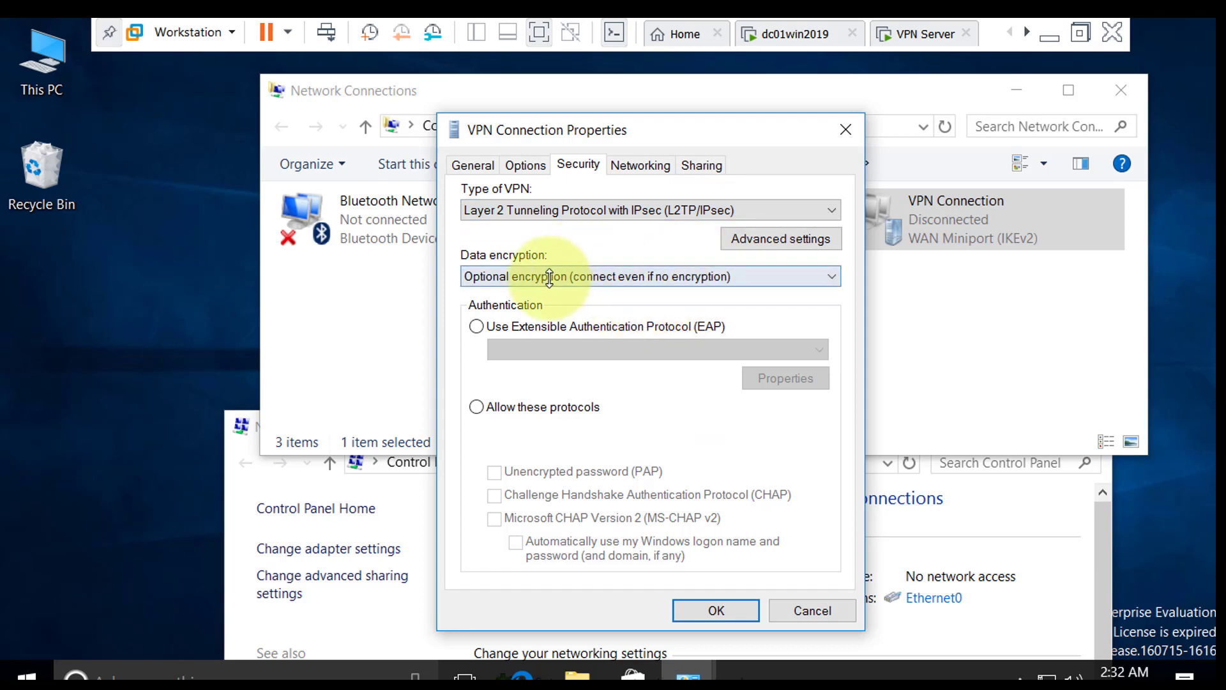
# Use a preshared key for L2TP authentication, allow MS-CHAP v2, and save the properties
pyautogui.click(782, 240)
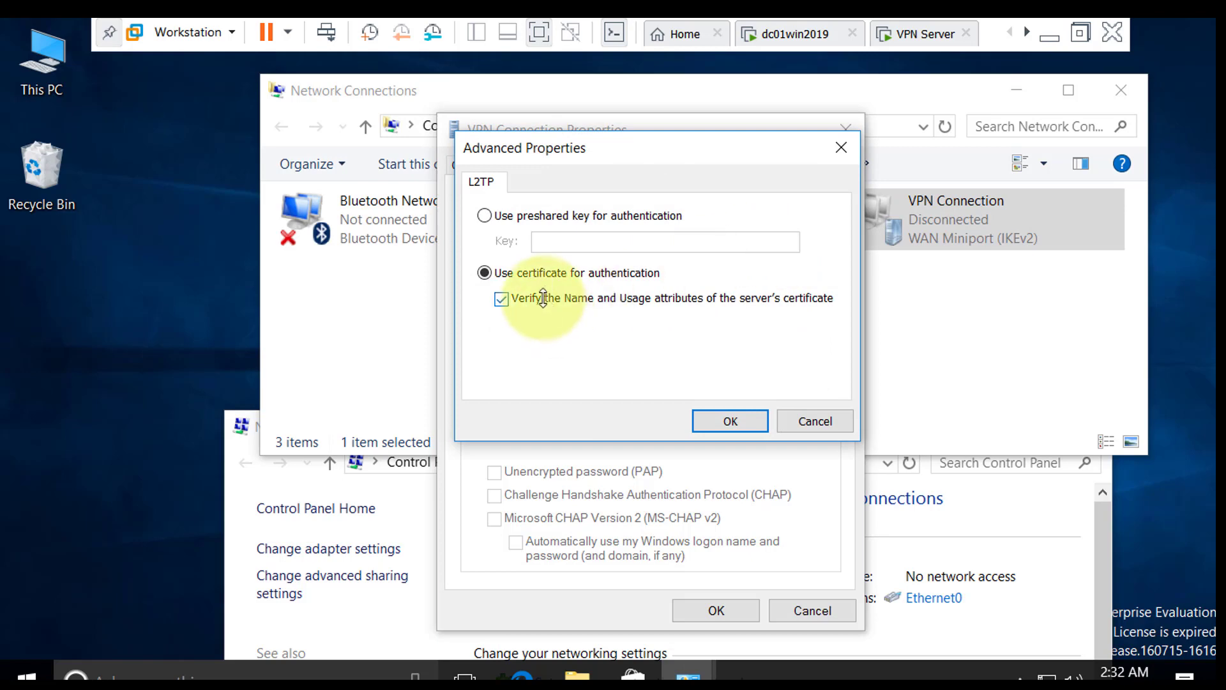
pyautogui.click(501, 298)
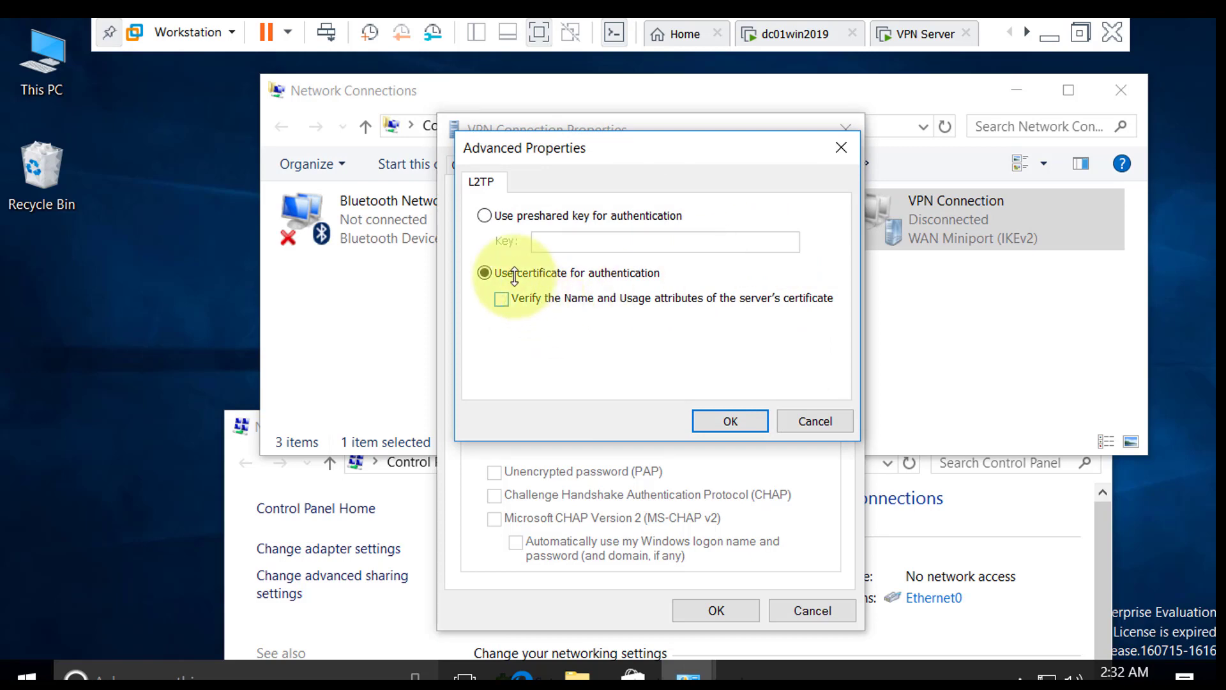
pyautogui.click(485, 216)
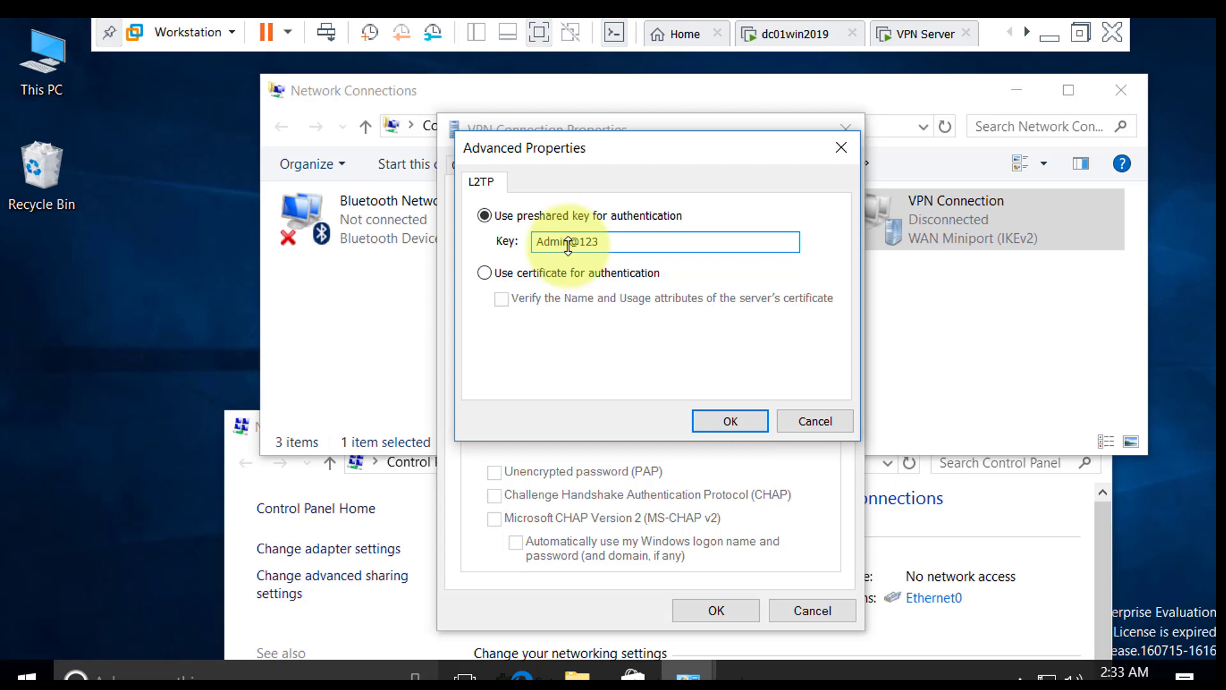
pyautogui.click(731, 419)
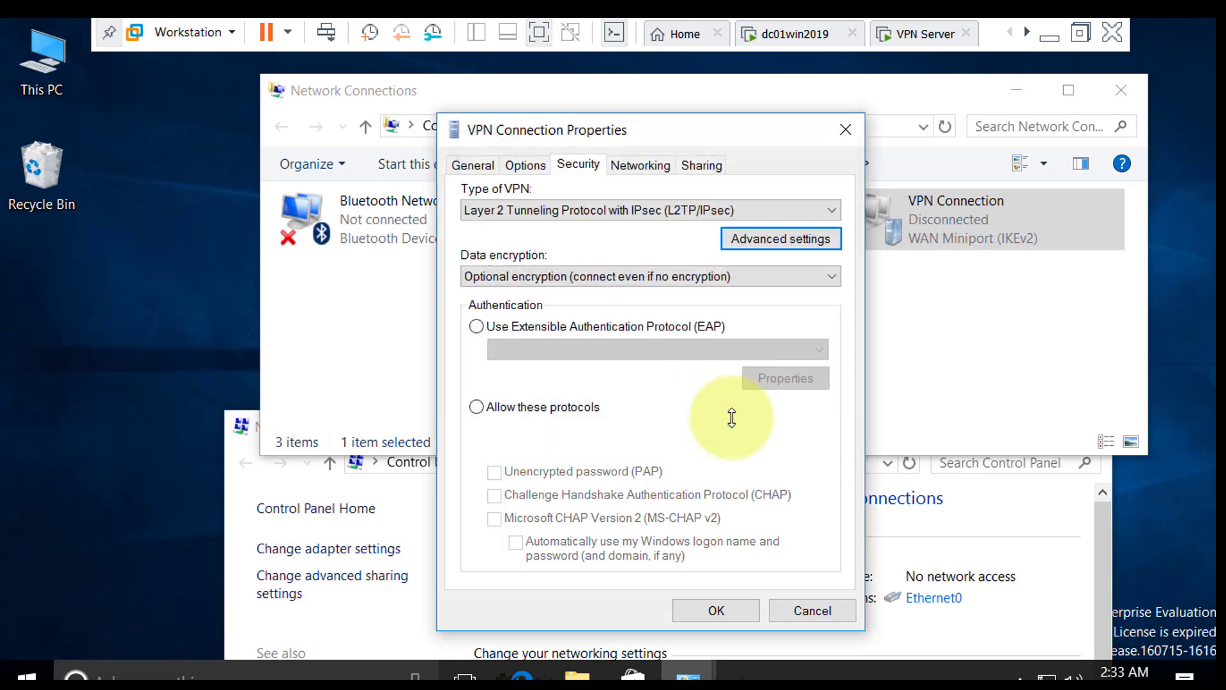
pyautogui.click(495, 409)
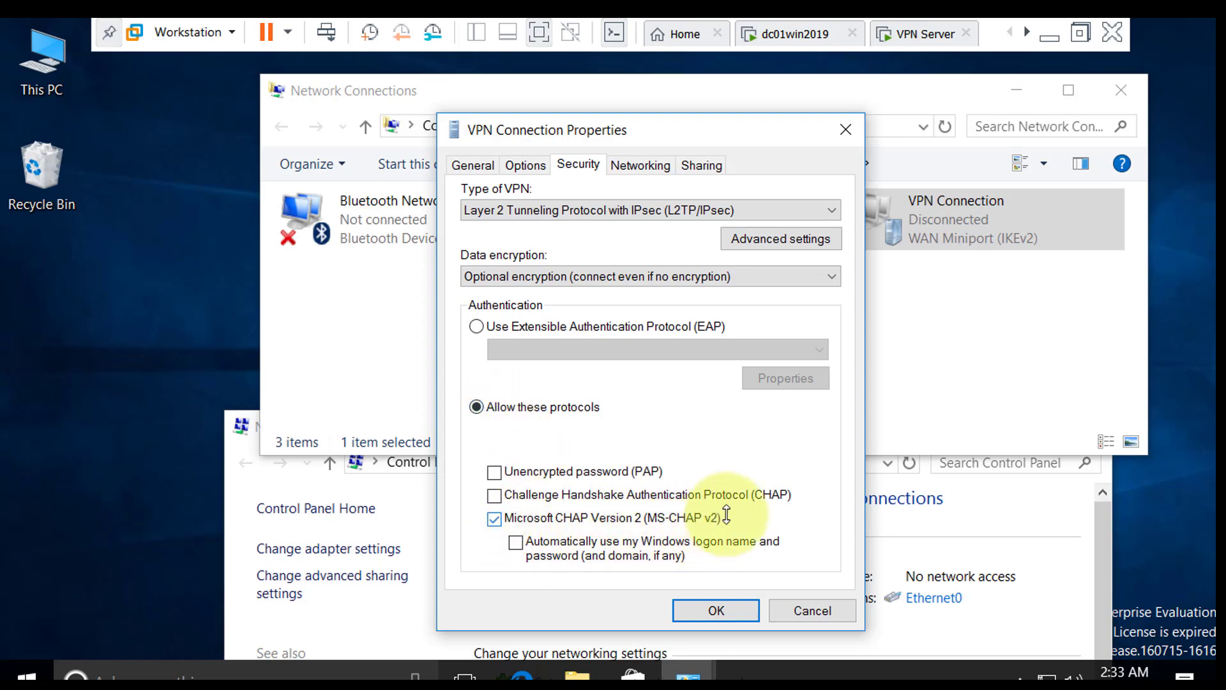
pyautogui.click(716, 608)
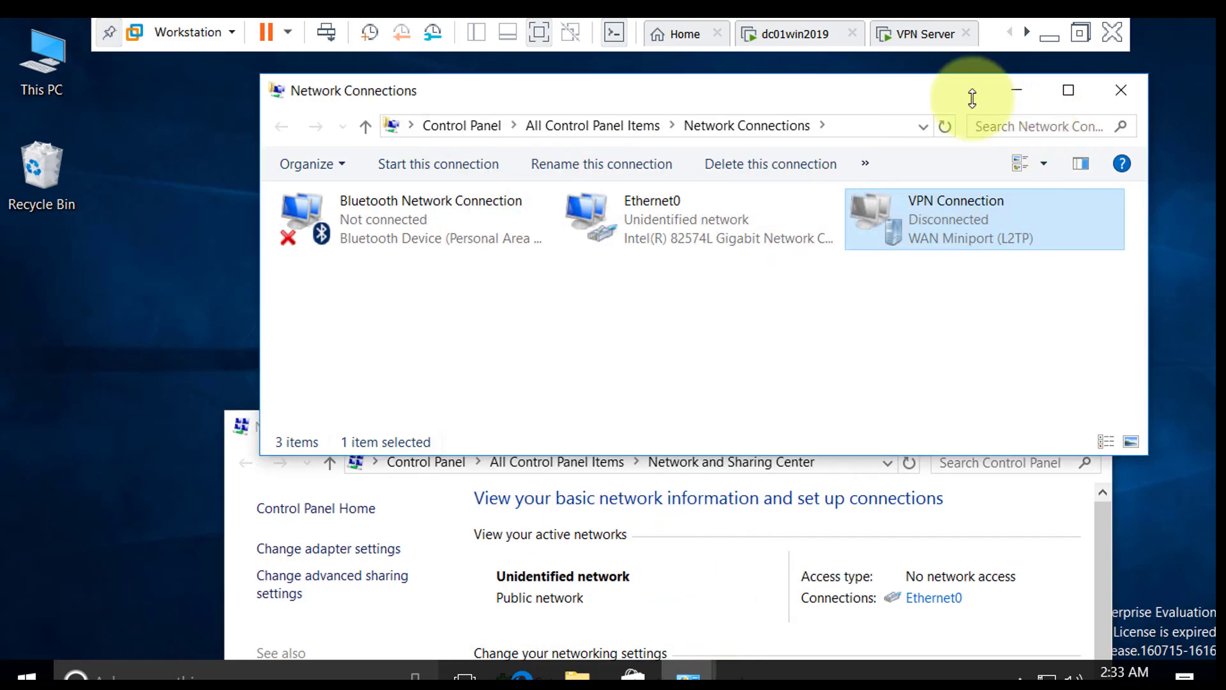
# On hr01win10, connect VPN Connection from the Settings VPN page to bring up sign-in
pyautogui.click(798, 34)
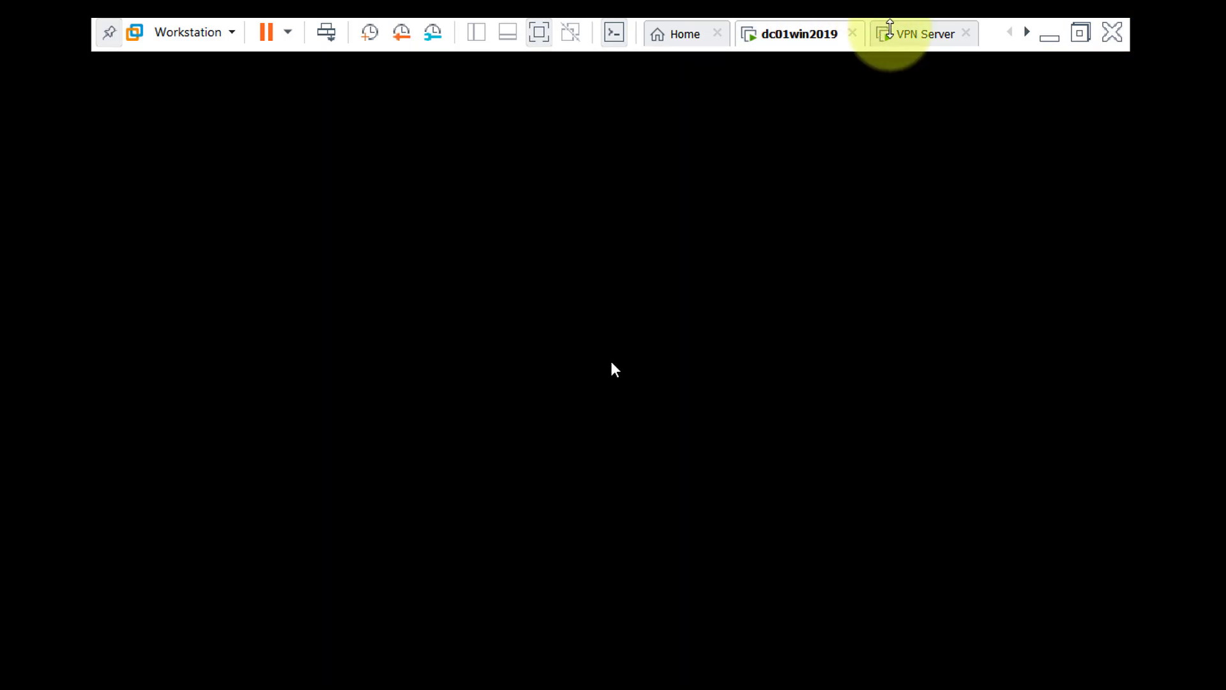
pyautogui.click(890, 28)
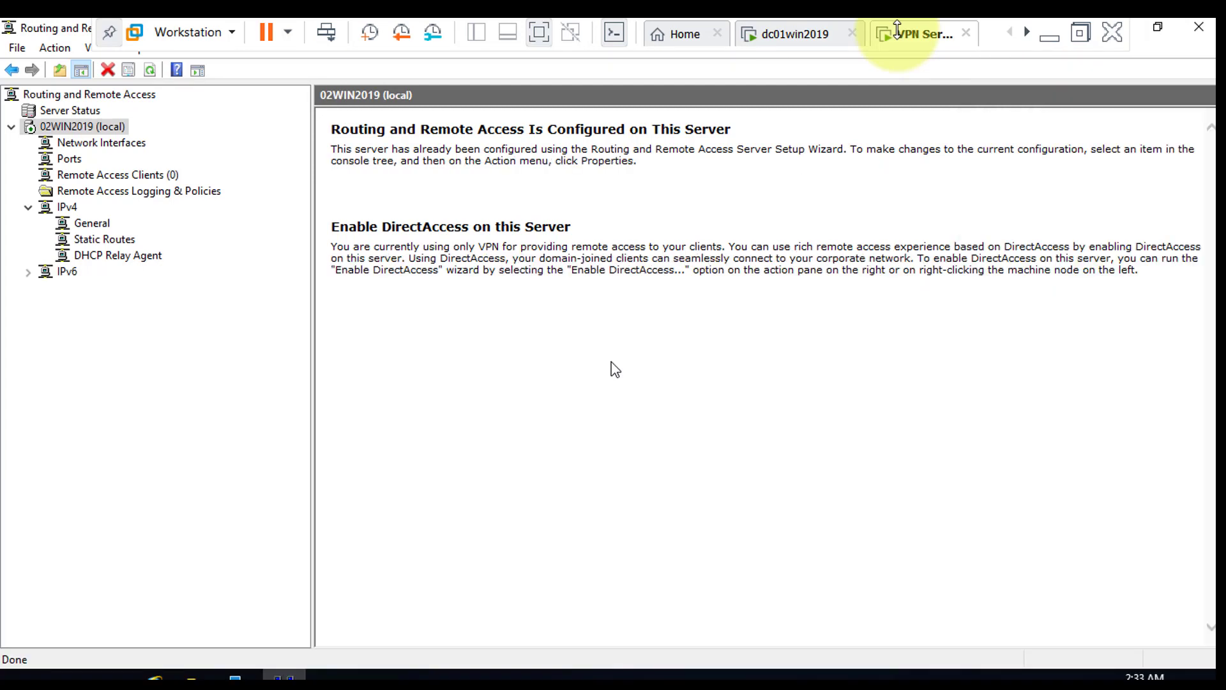
pyautogui.click(1023, 32)
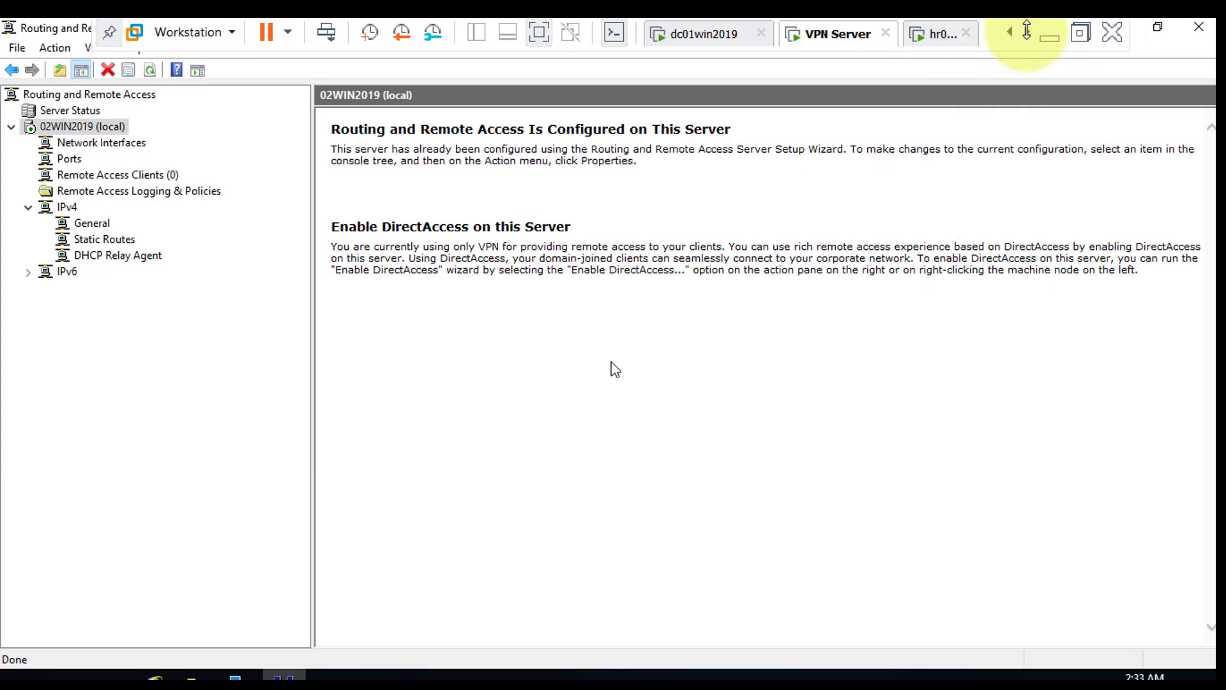
pyautogui.click(922, 28)
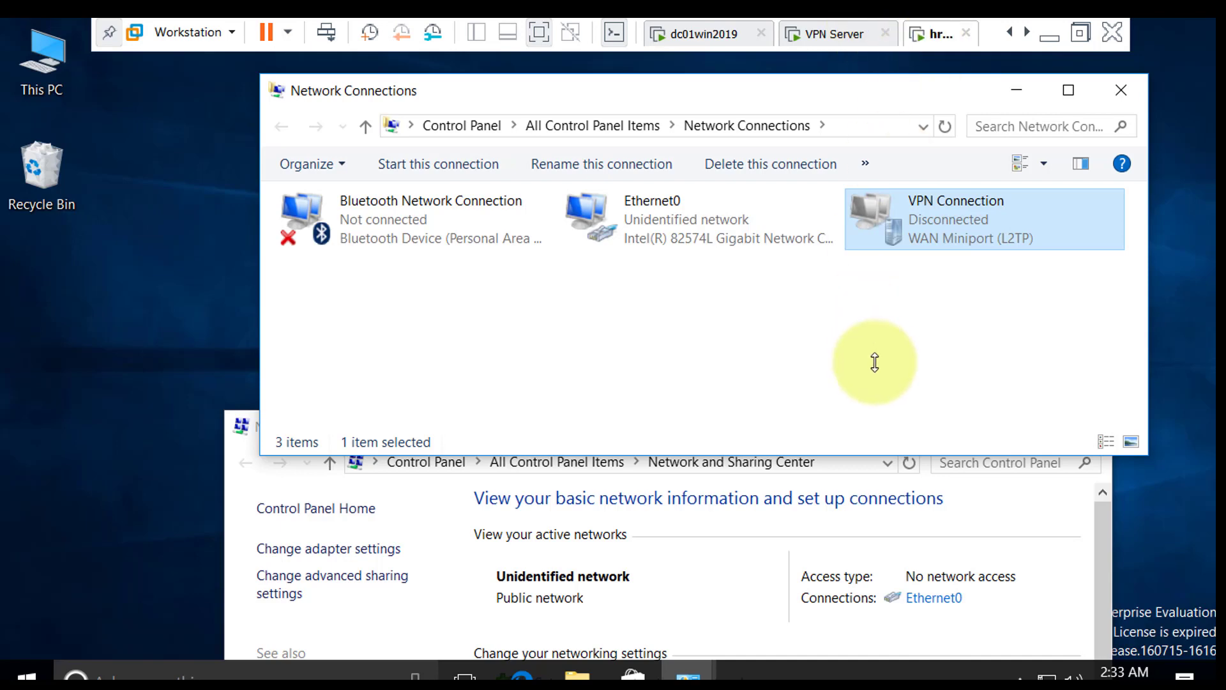
pyautogui.rightClick(886, 228)
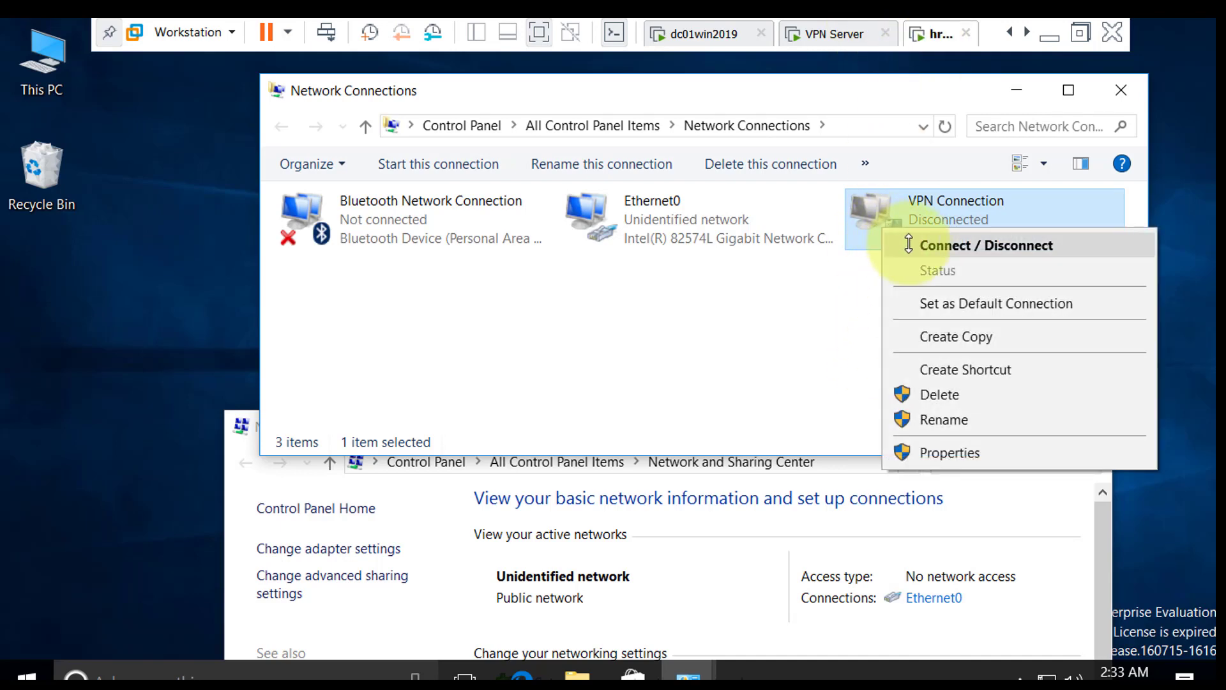
pyautogui.click(908, 243)
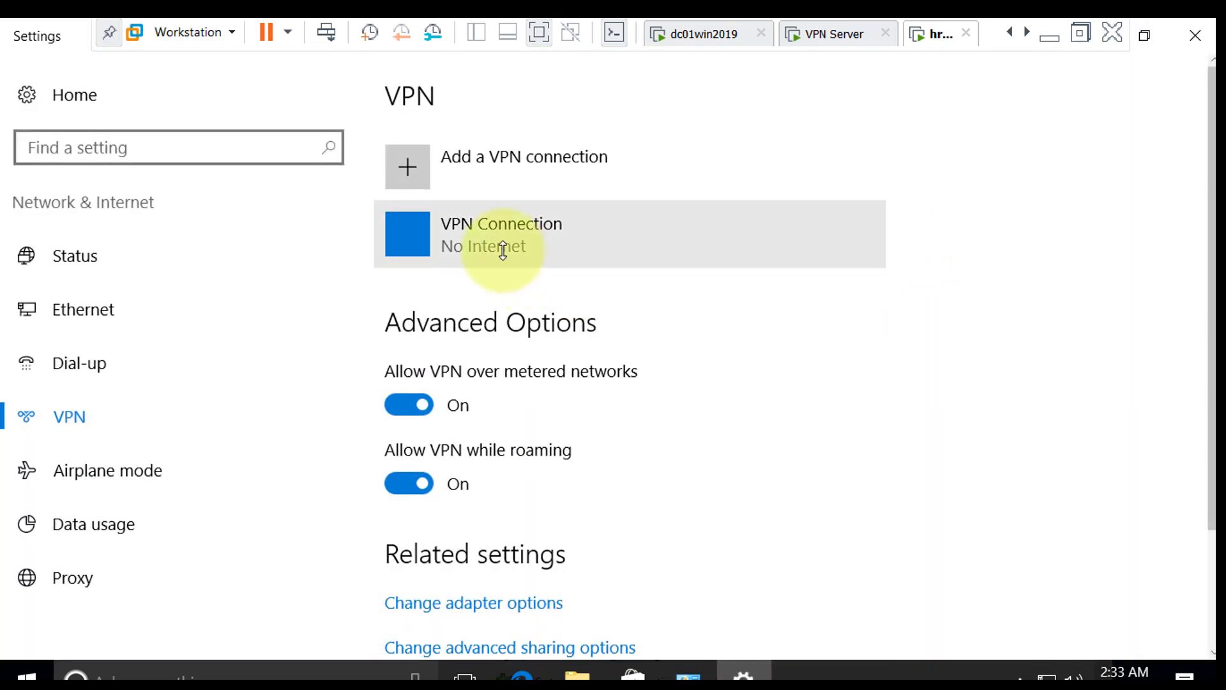
pyautogui.click(502, 248)
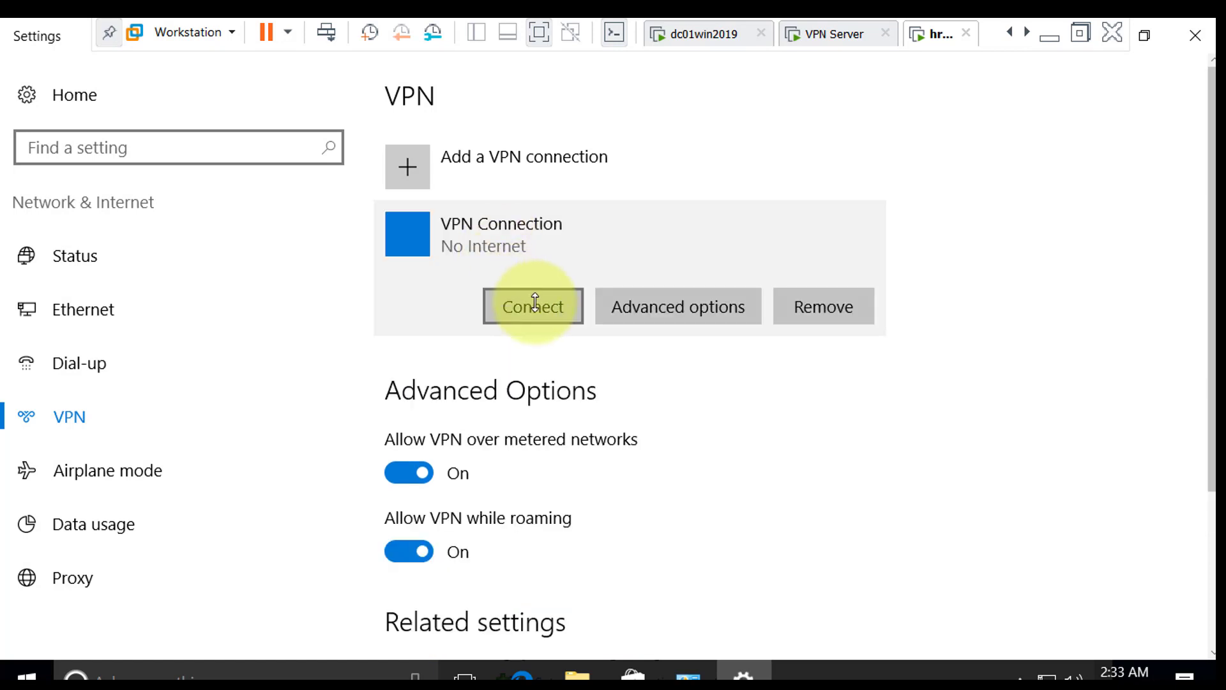
pyautogui.click(535, 302)
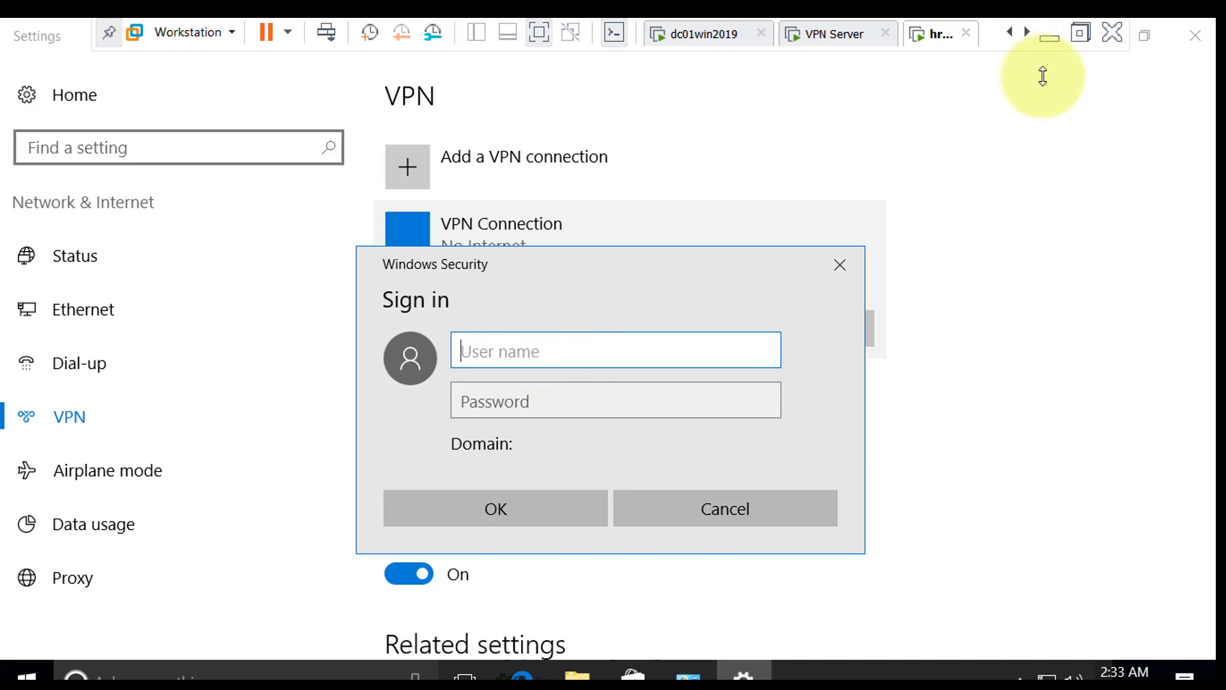
# Sign in as the domain VPN user in Windows Security so VPN Connection shows Connected
pyautogui.click(1081, 33)
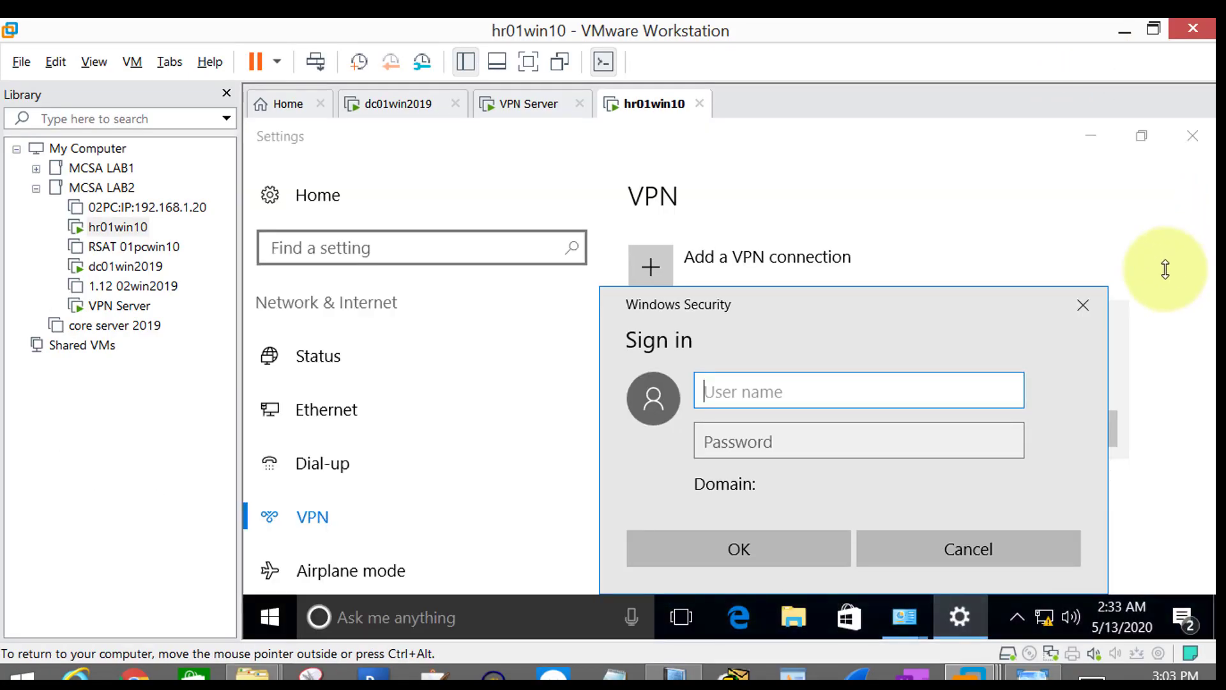
pyautogui.click(1116, 679)
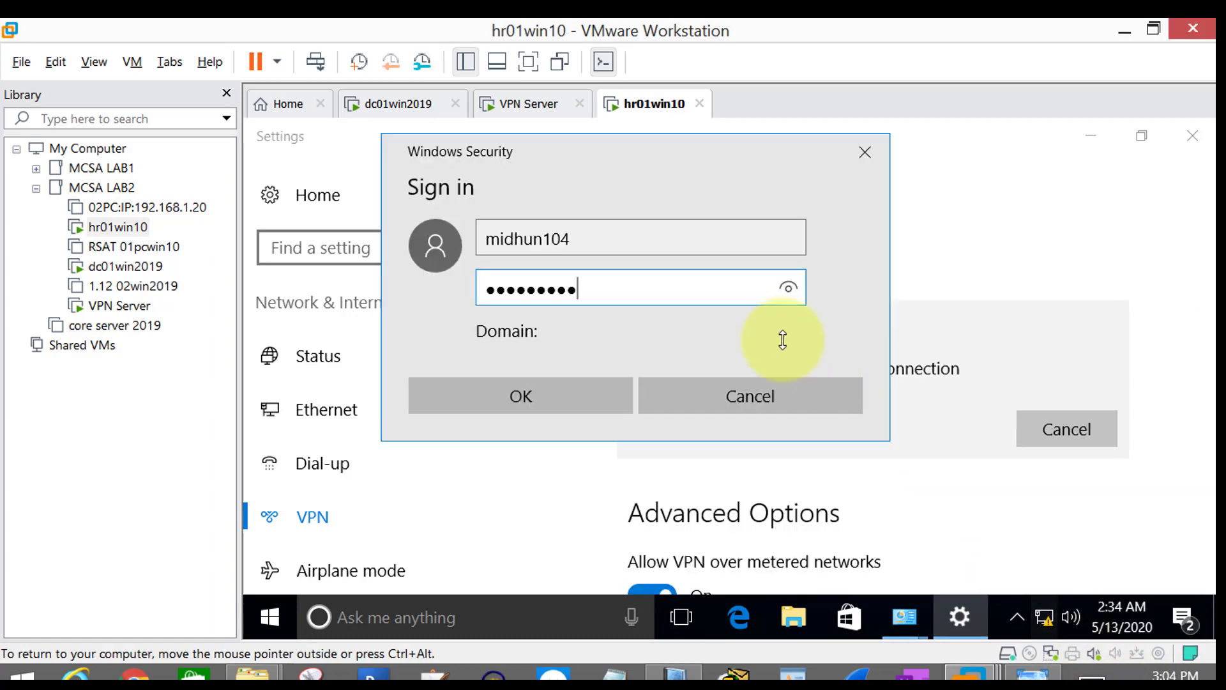
pyautogui.click(579, 239)
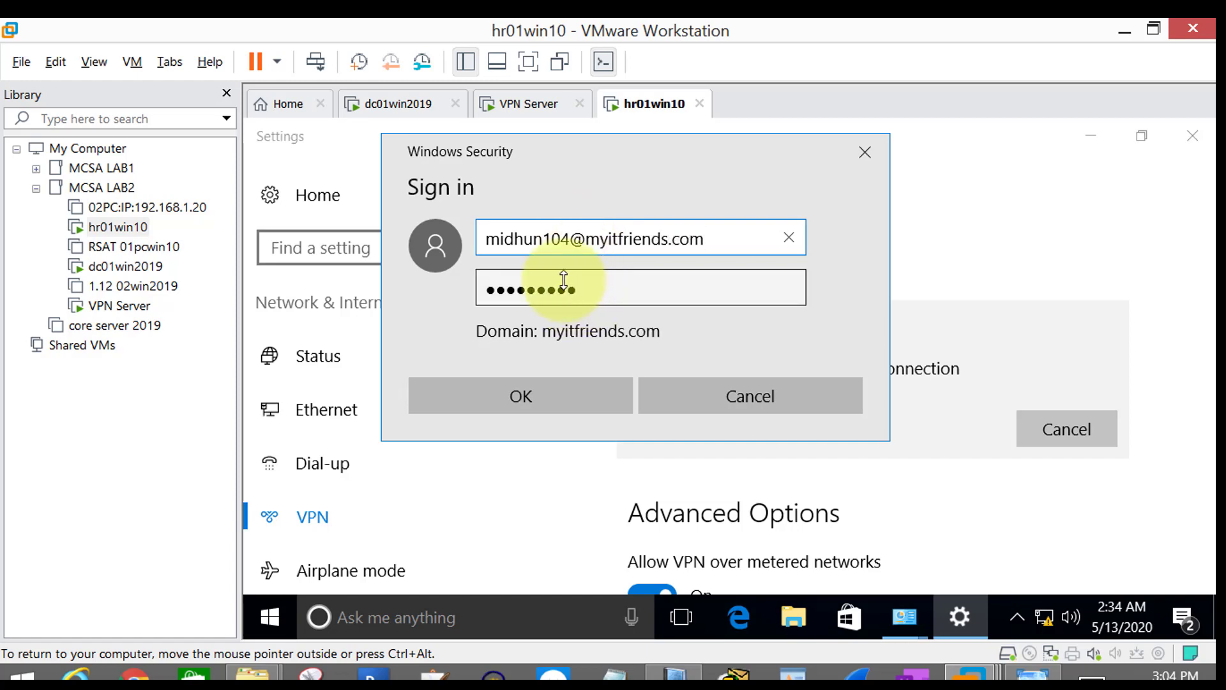
pyautogui.click(1130, 675)
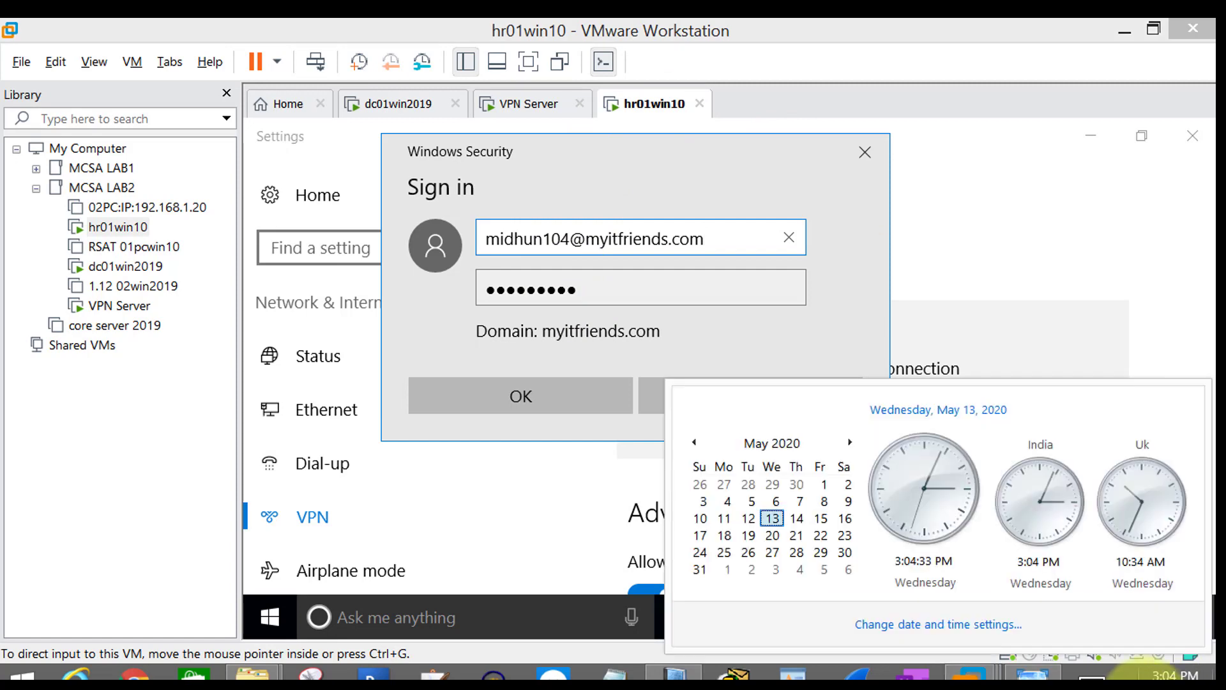
pyautogui.click(1135, 676)
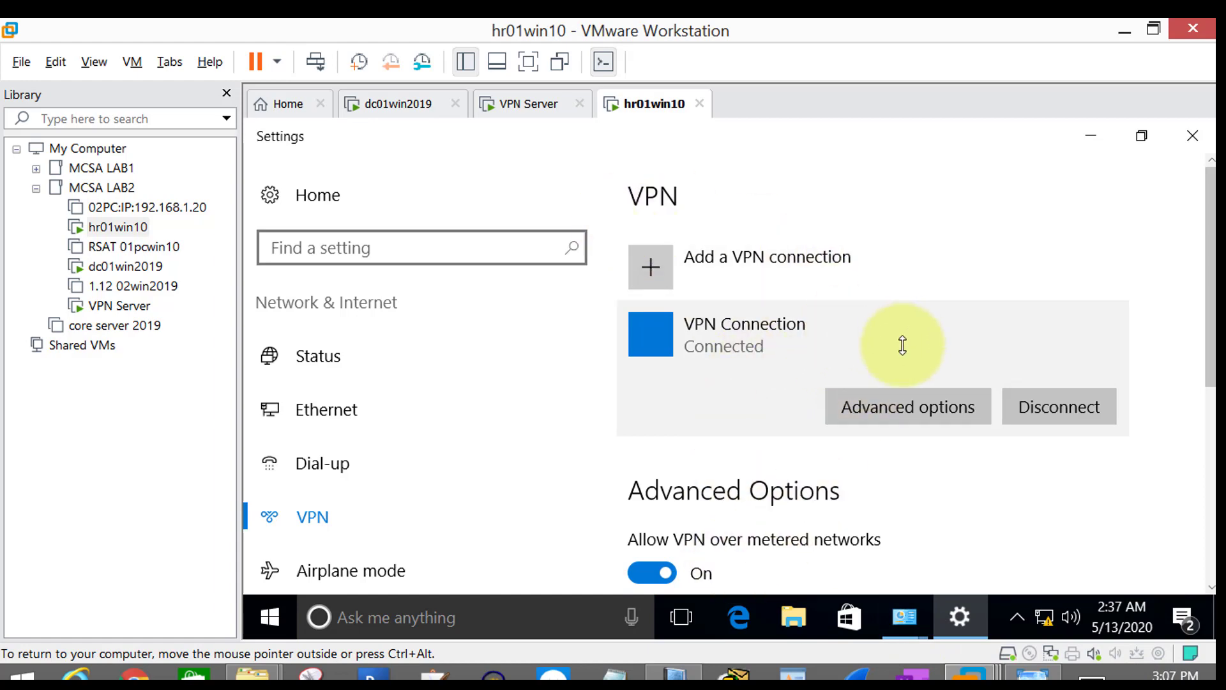
pyautogui.click(534, 105)
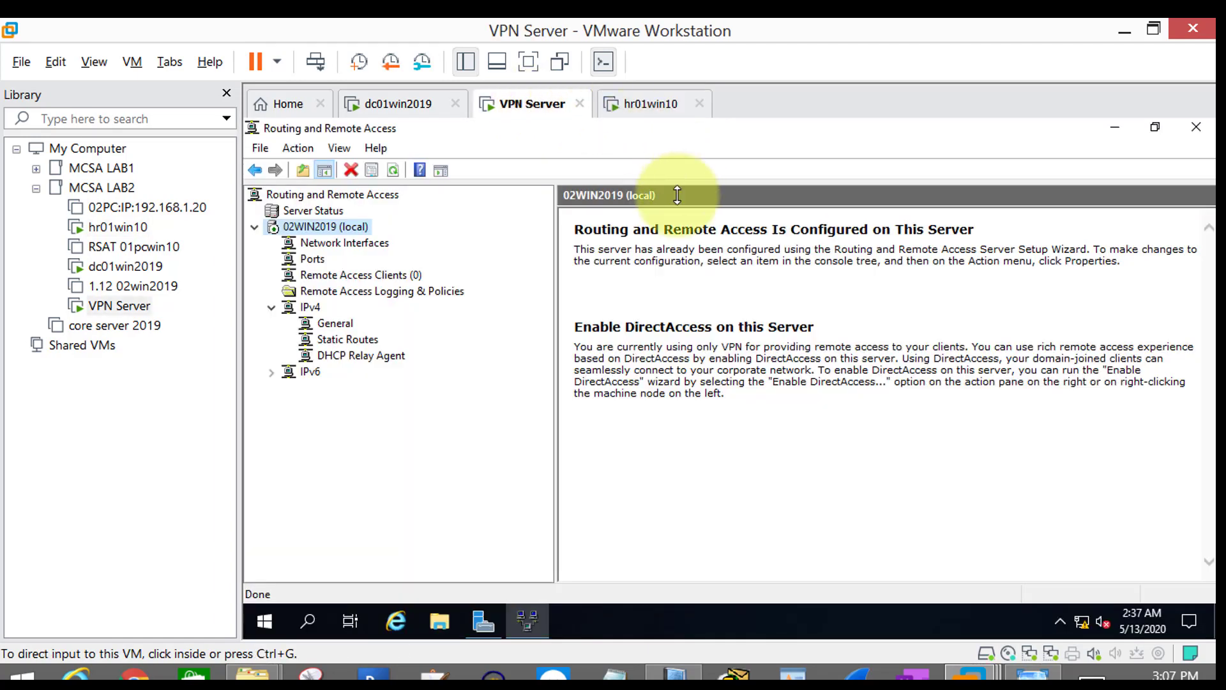
pyautogui.rightClick(325, 225)
pyautogui.press('Escape')
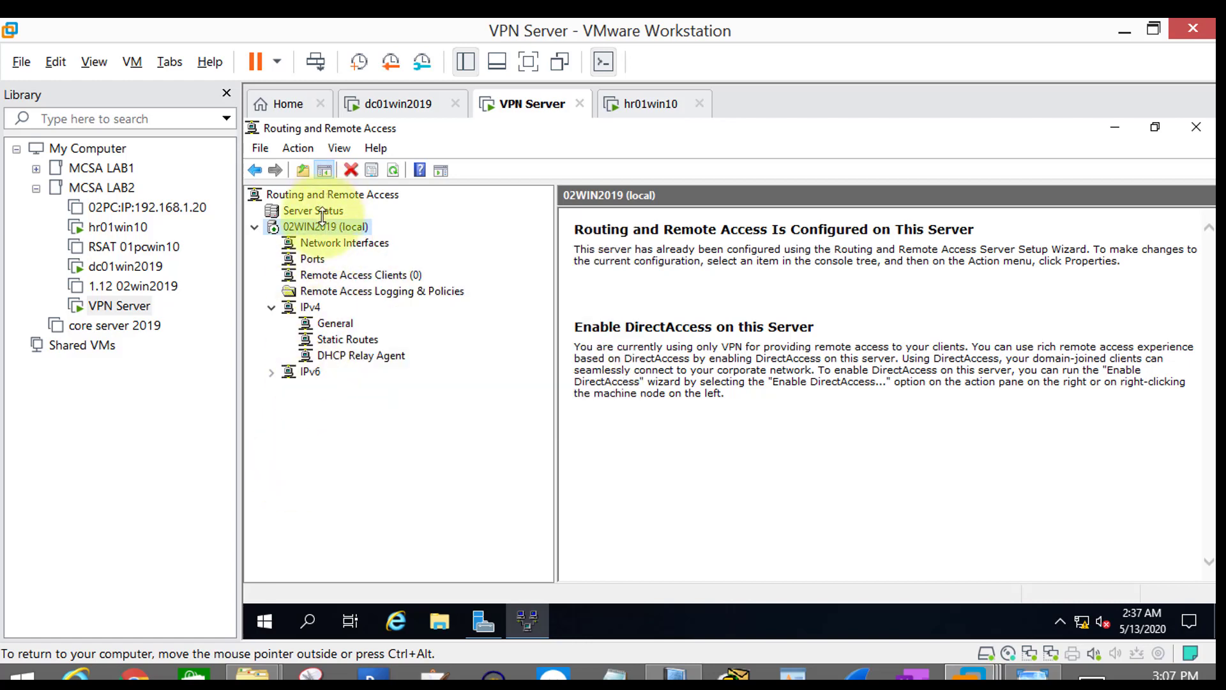
pyautogui.rightClick(318, 225)
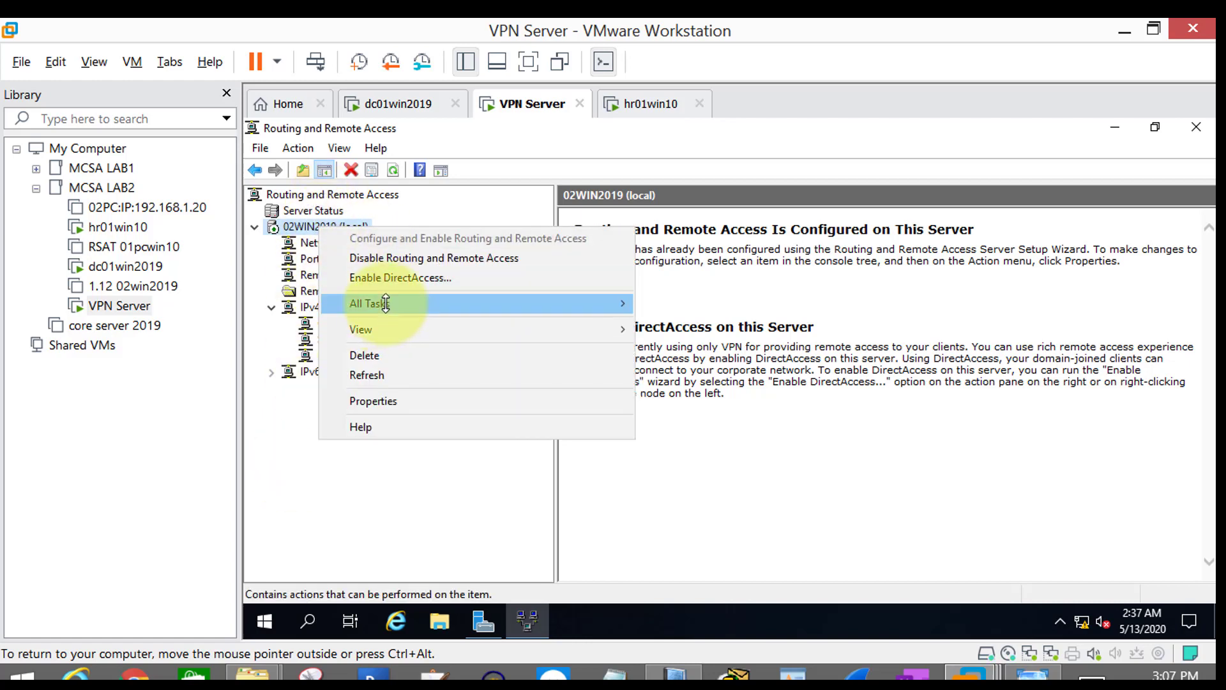
pyautogui.moveTo(385, 304)
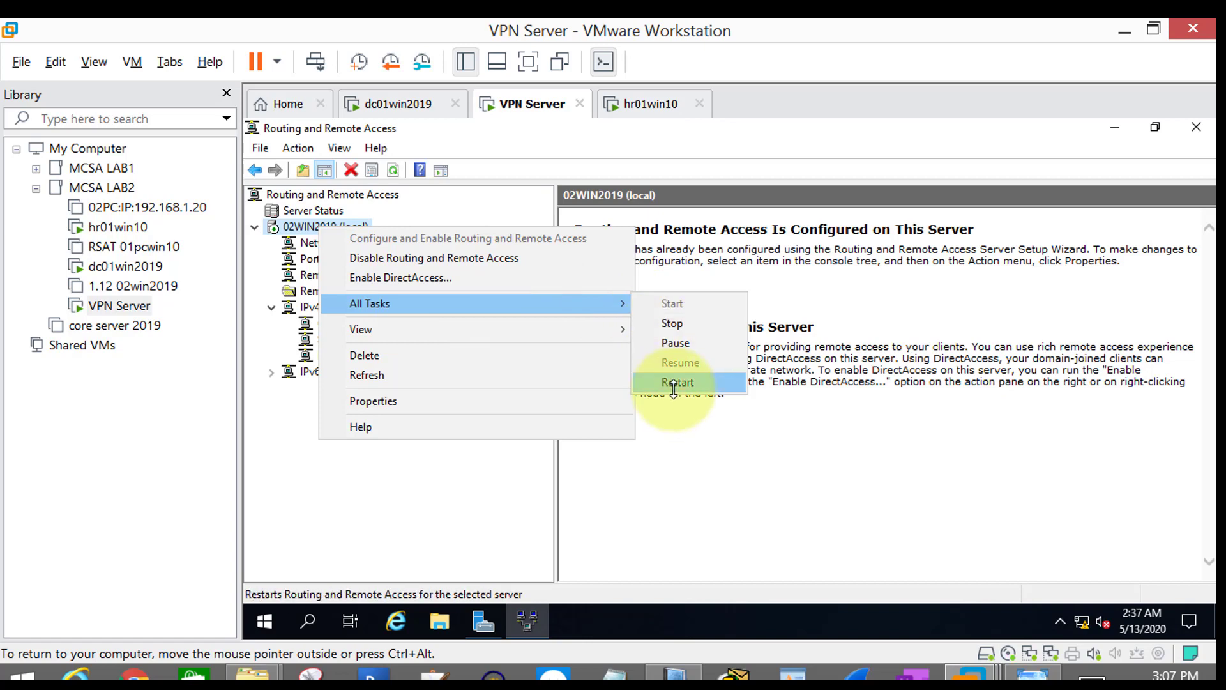
pyautogui.click(739, 457)
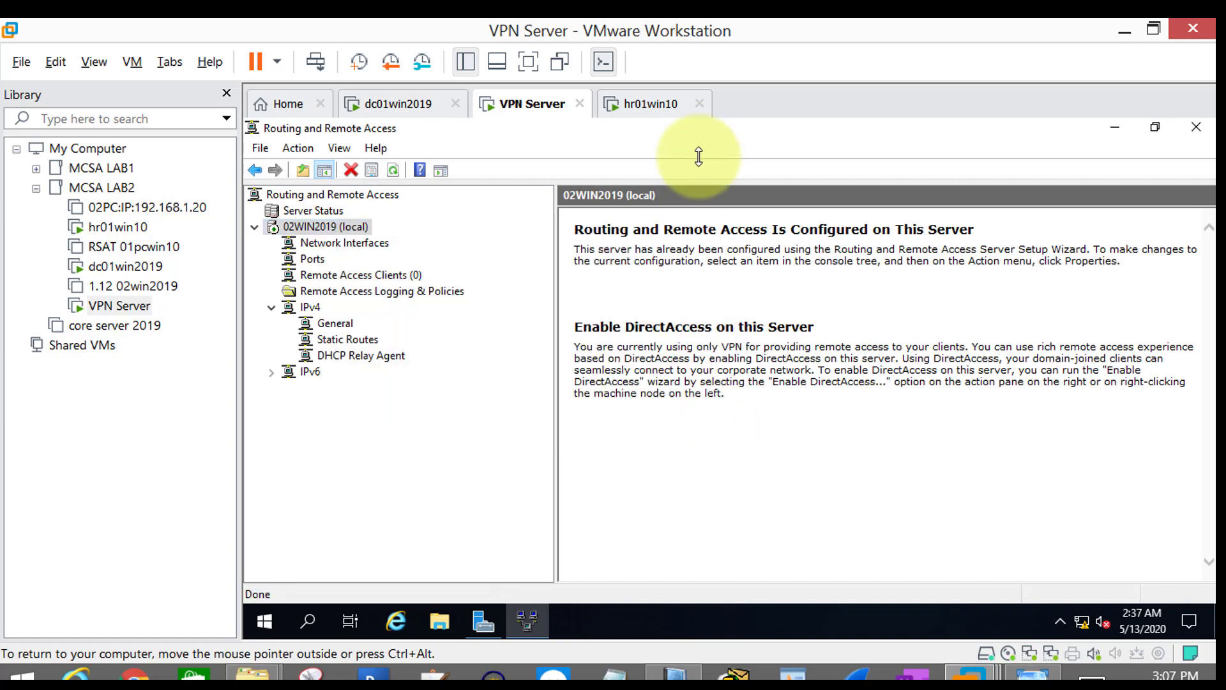
pyautogui.click(651, 104)
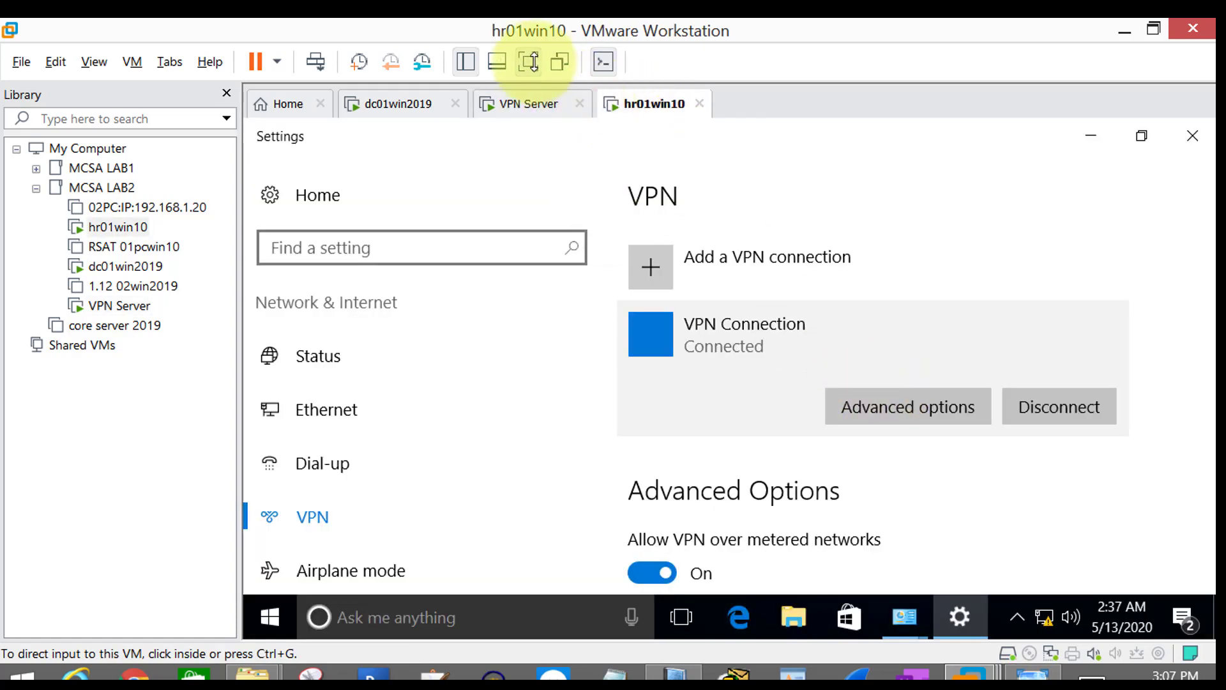
# Review VPN Connection's status details, confirming 192.168.1.33 and IPsec AES 256 encryption, then close them
pyautogui.click(528, 61)
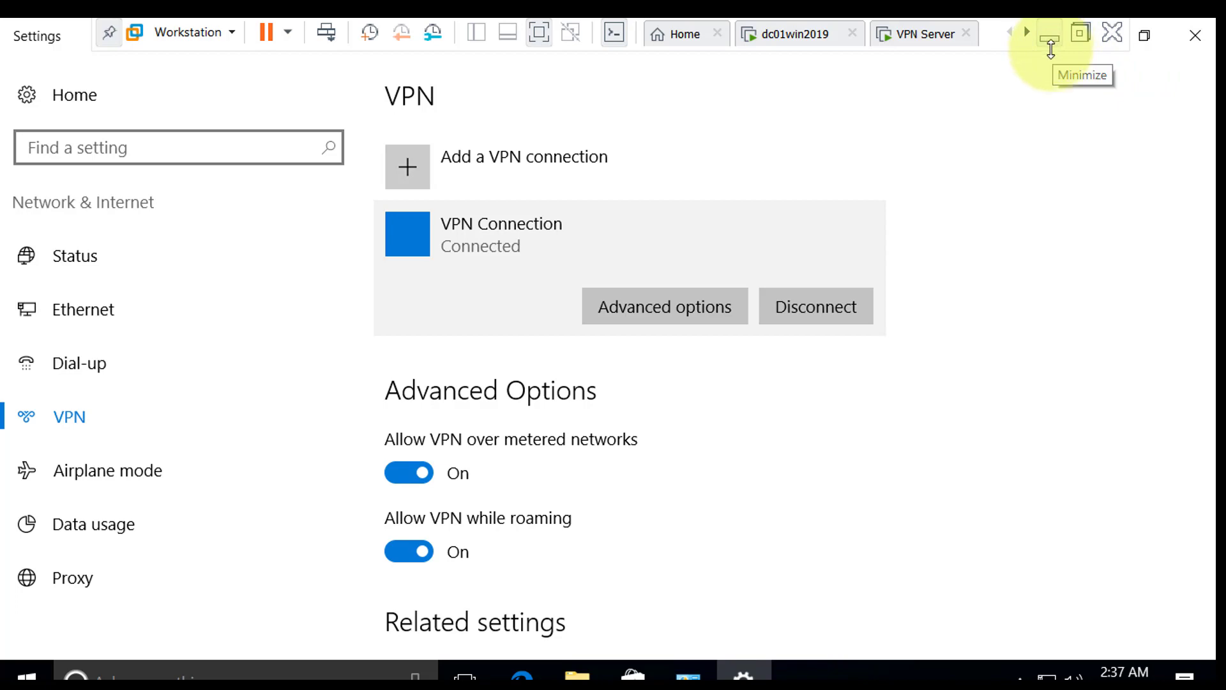
pyautogui.click(1152, 32)
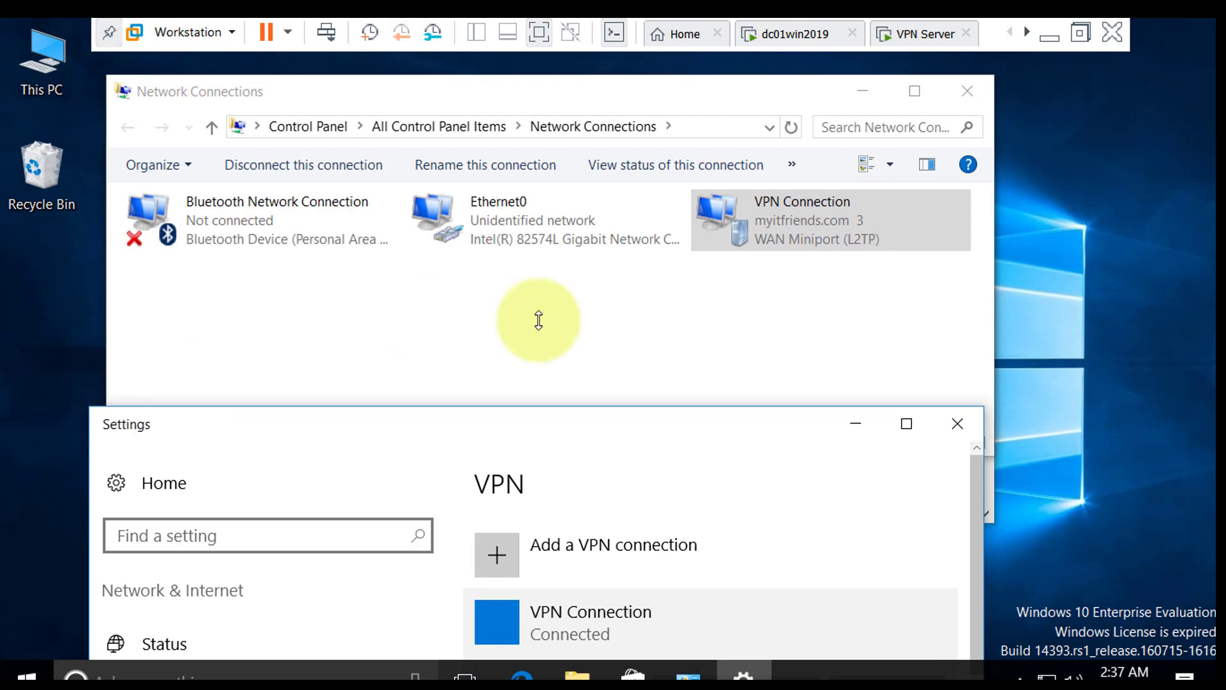
pyautogui.click(583, 343)
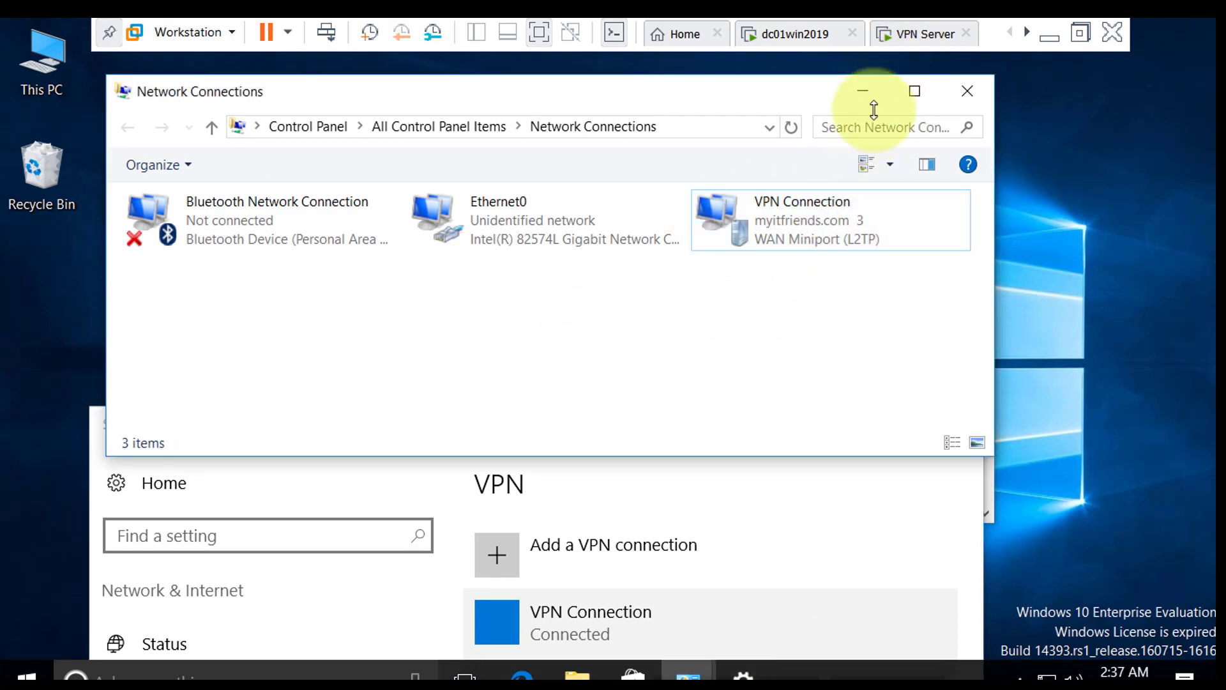
pyautogui.rightClick(795, 234)
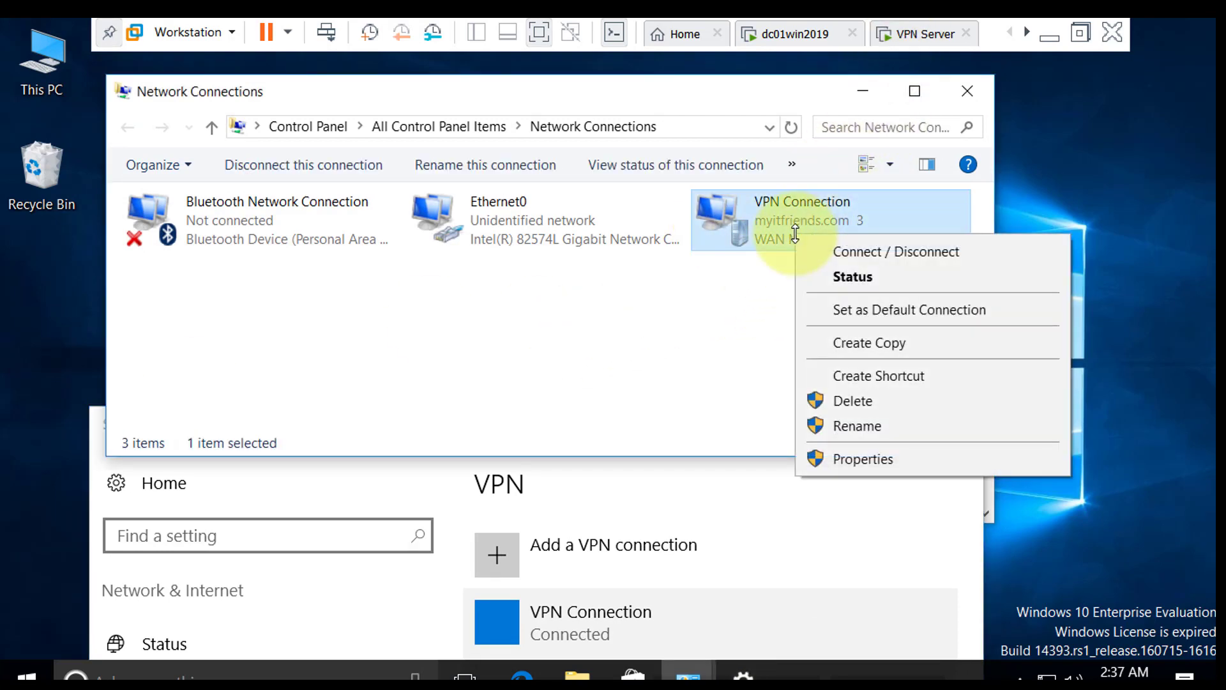
pyautogui.click(867, 283)
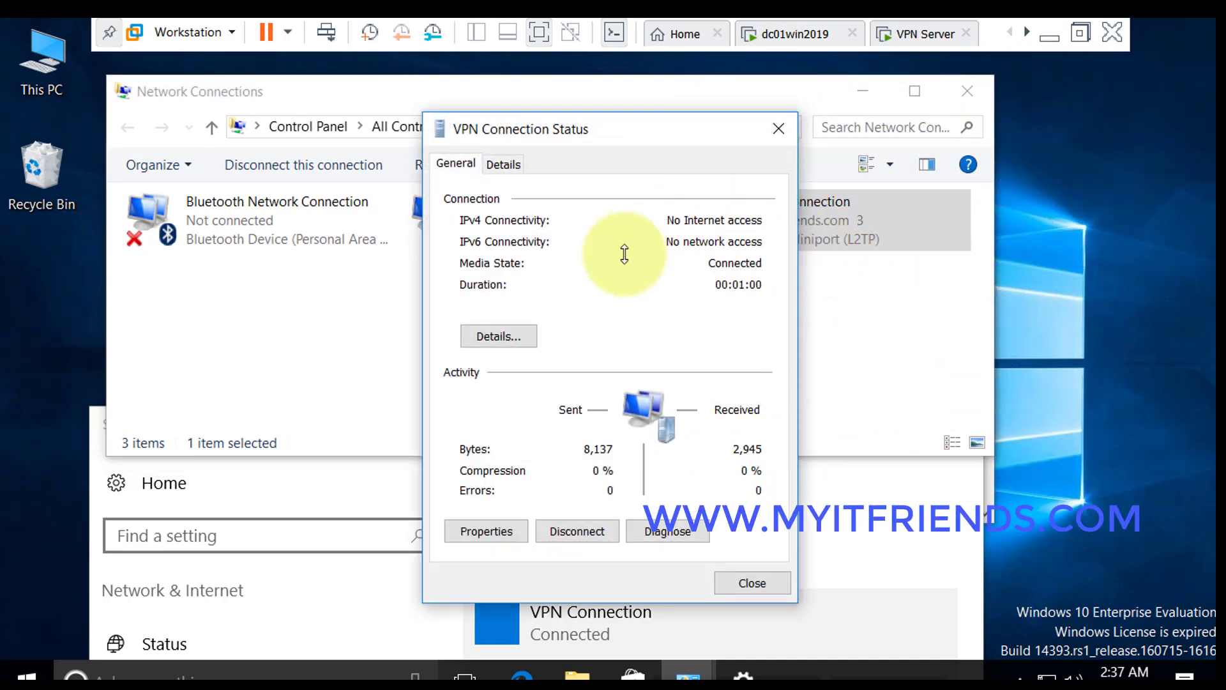
pyautogui.click(509, 337)
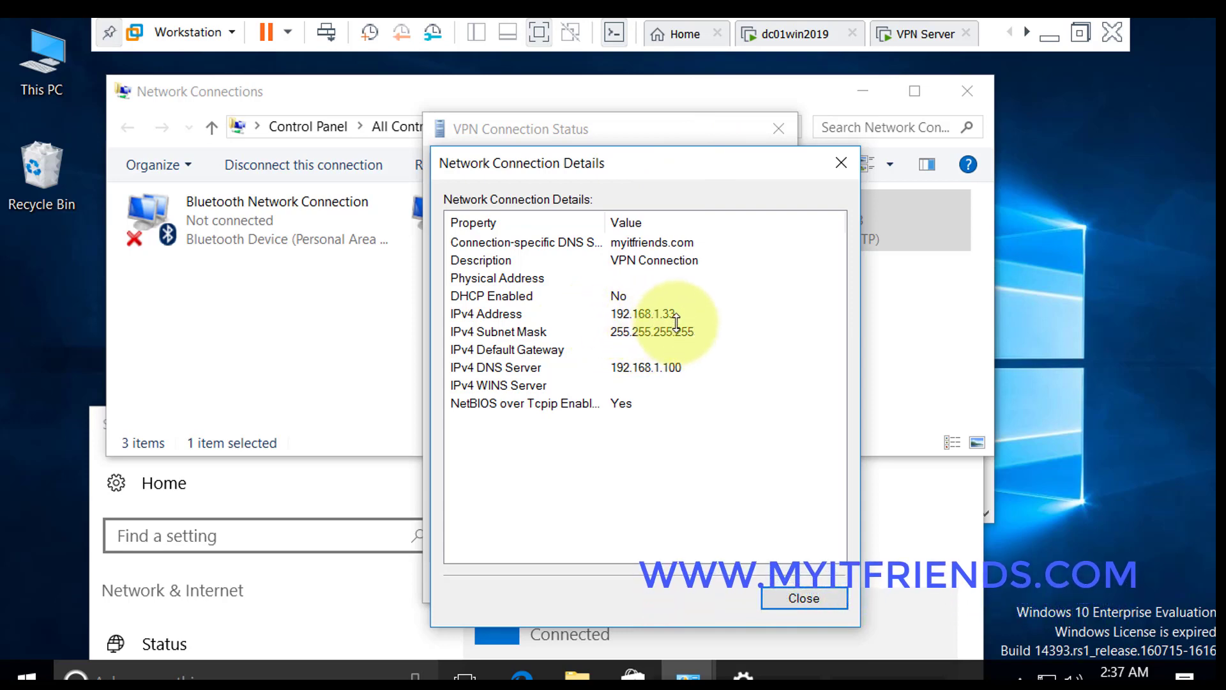
pyautogui.click(798, 598)
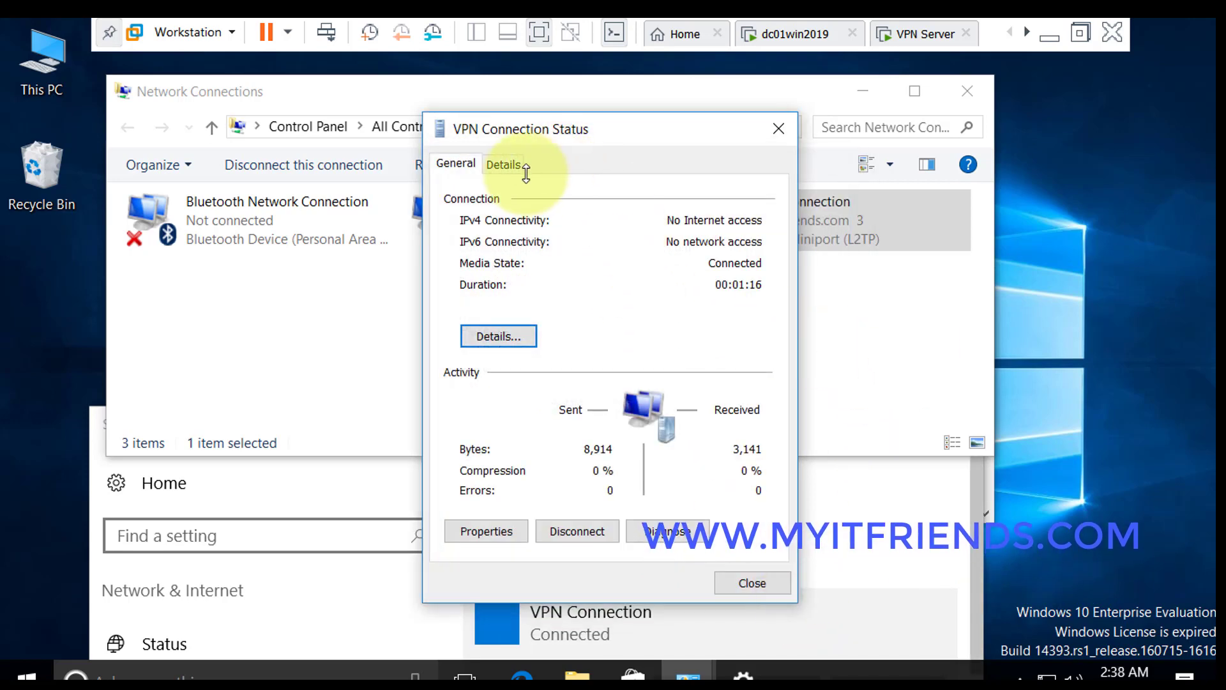
pyautogui.click(515, 167)
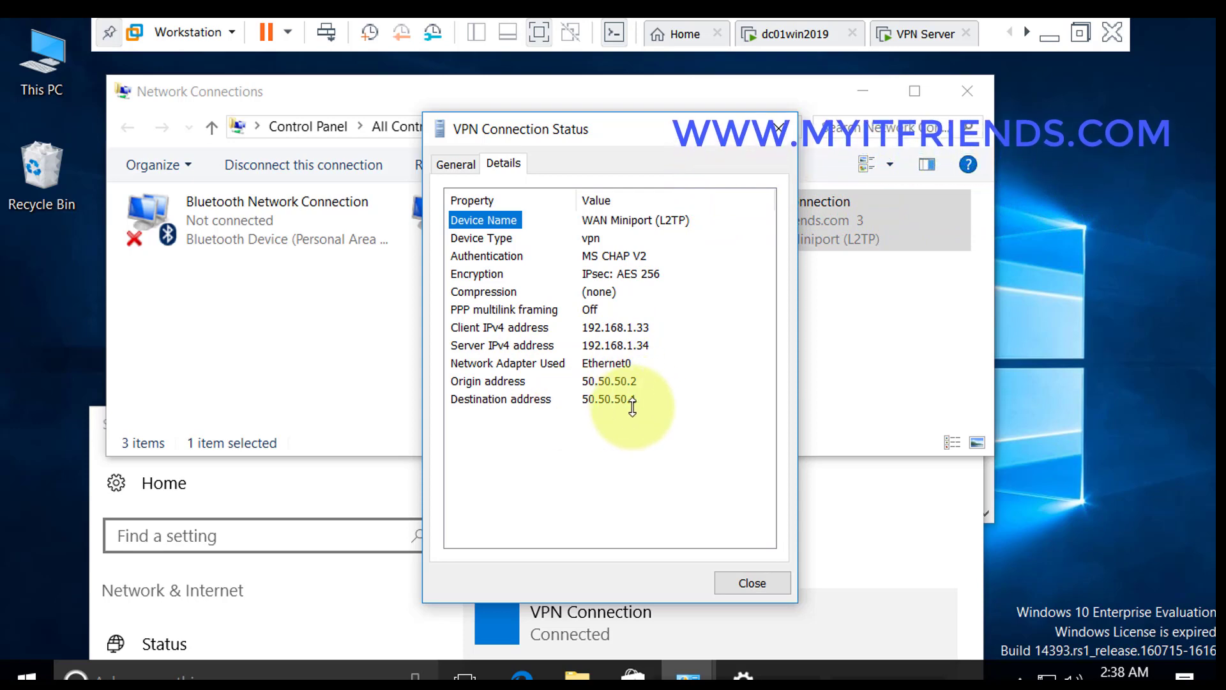
pyautogui.click(734, 584)
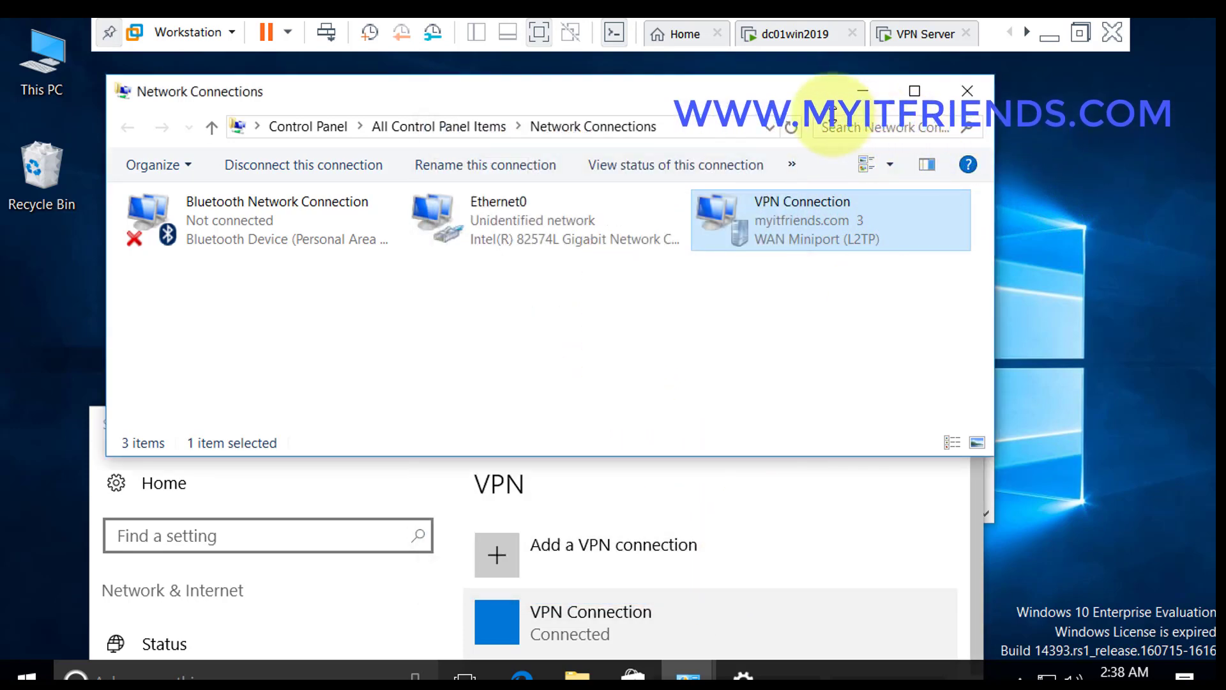
# Refresh 02WIN2019 in Routing and Remote Access, list Remote Access Clients, and auto-fit User Name
pyautogui.click(910, 35)
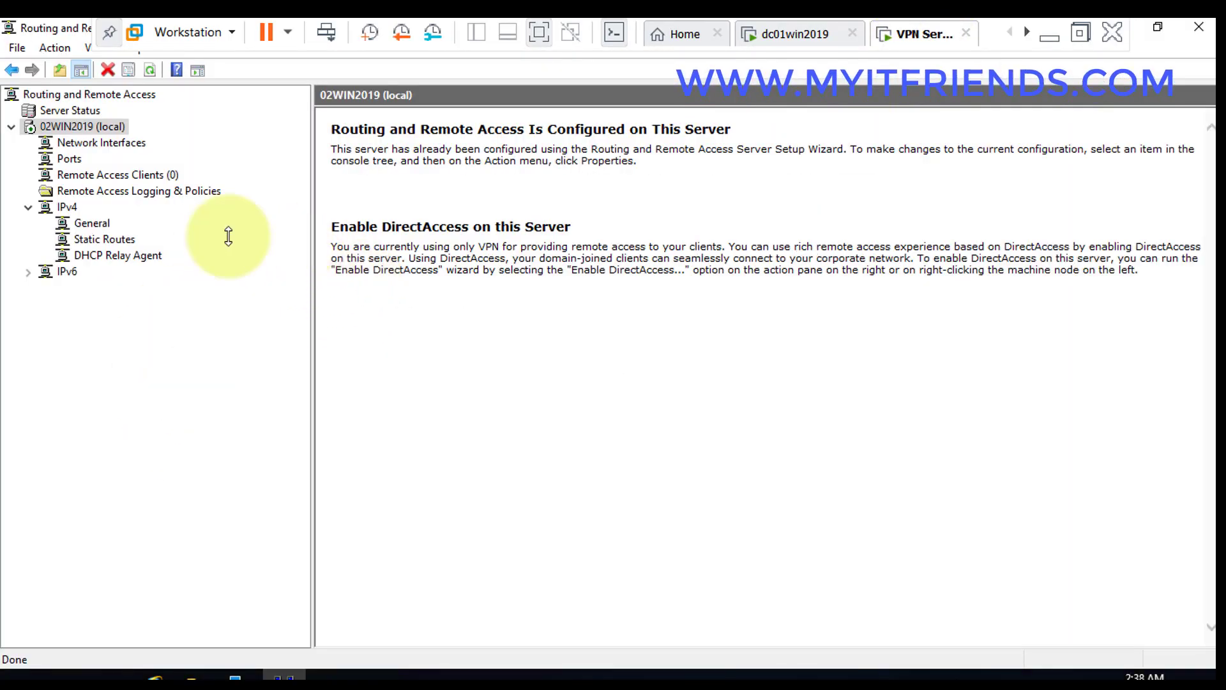
pyautogui.rightClick(83, 126)
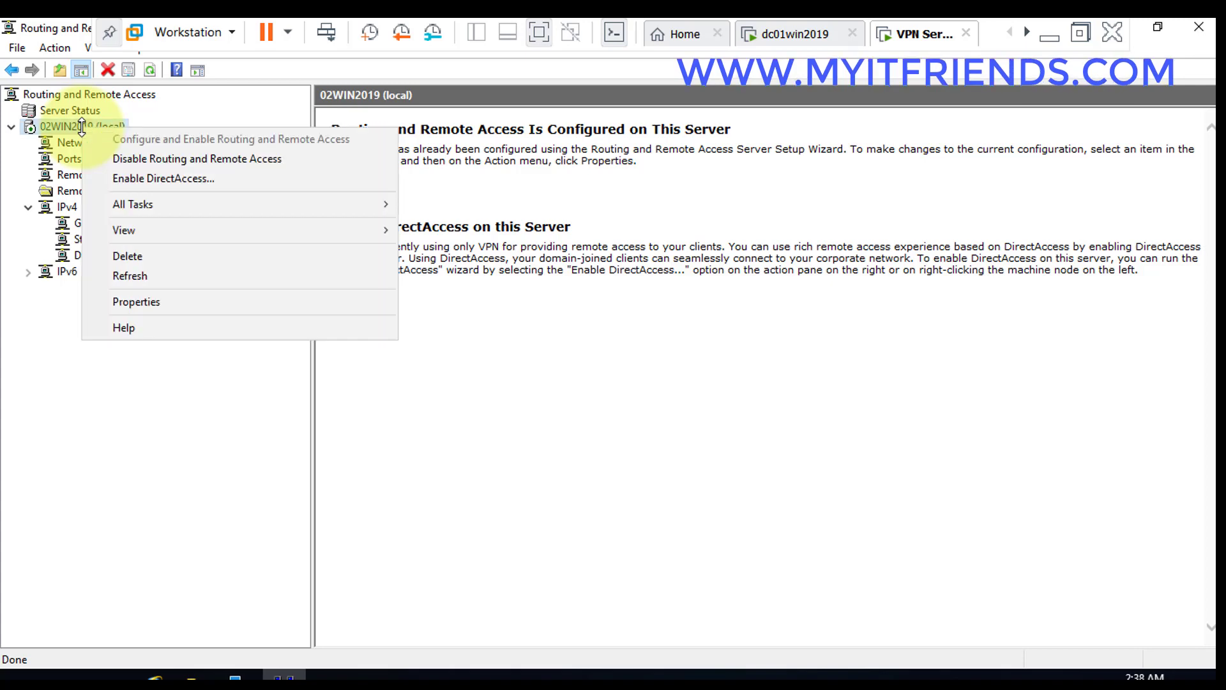
pyautogui.click(130, 276)
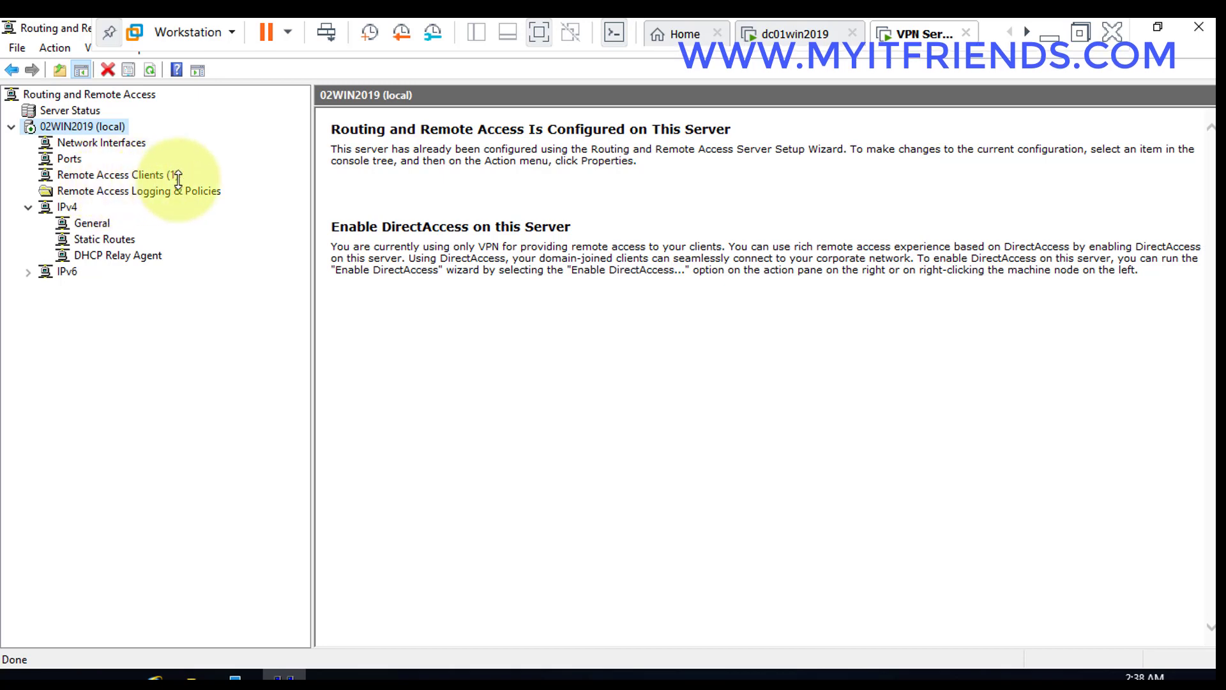
pyautogui.click(151, 176)
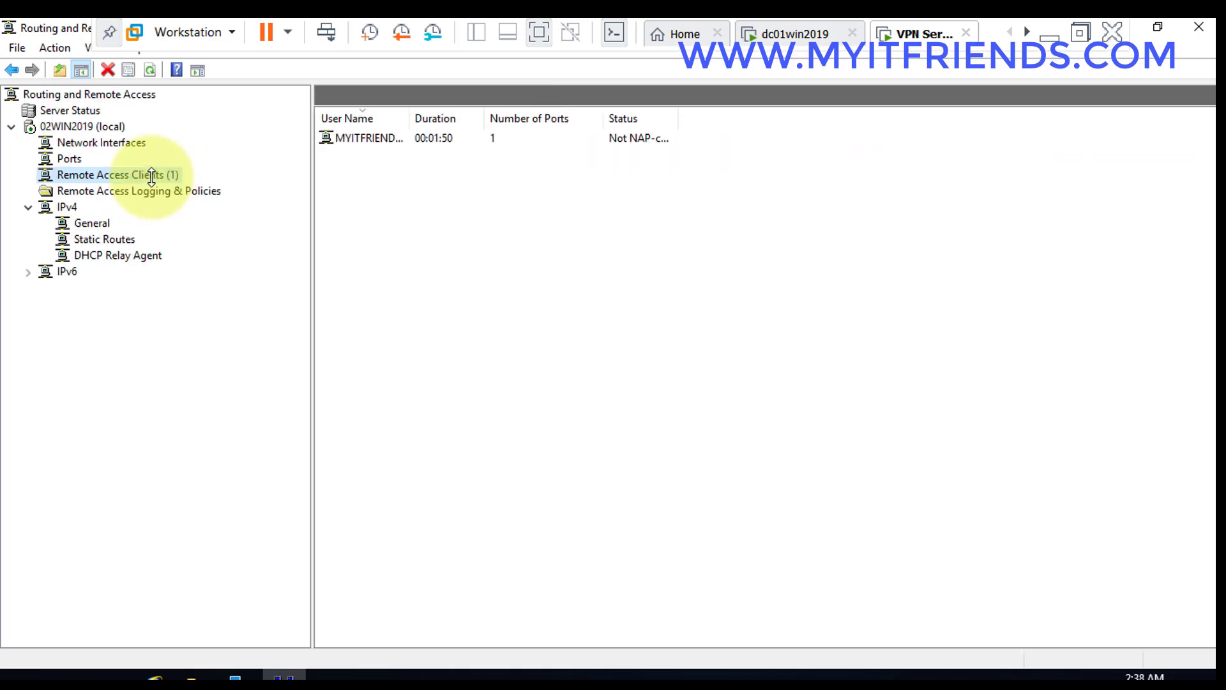
pyautogui.doubleClick(406, 111)
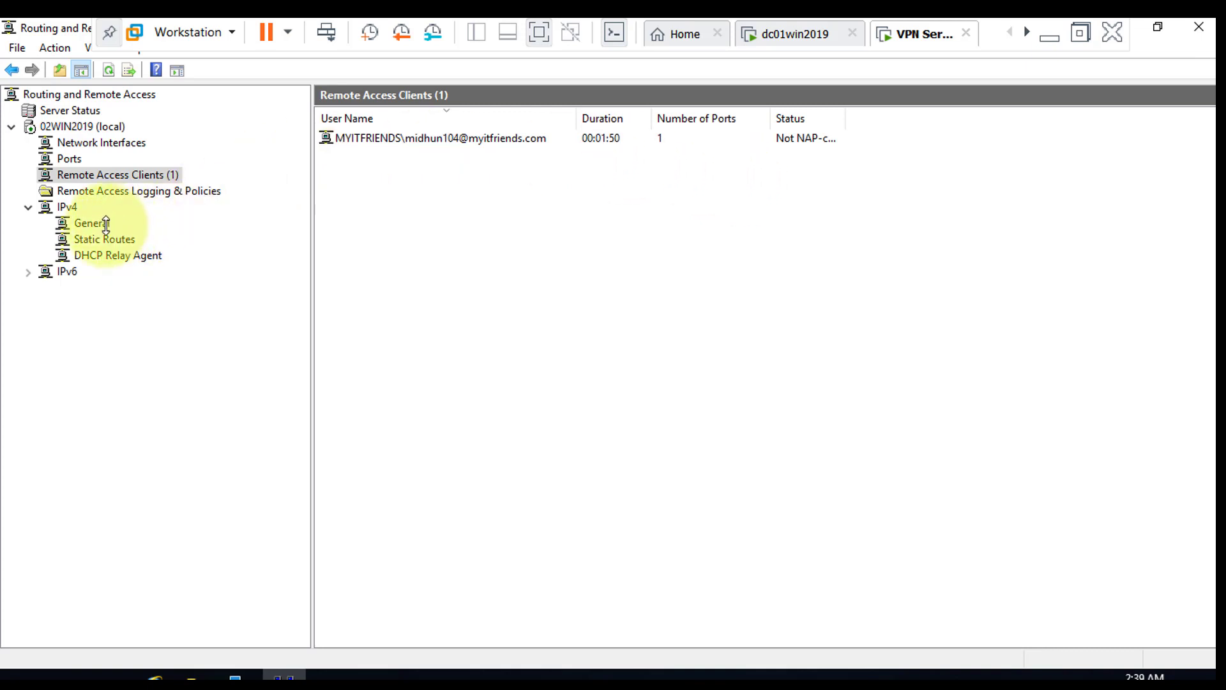
# Open the DHCP console on dc01win2019 and expand IPv4 and the 192.168.1.0 scope
pyautogui.click(802, 36)
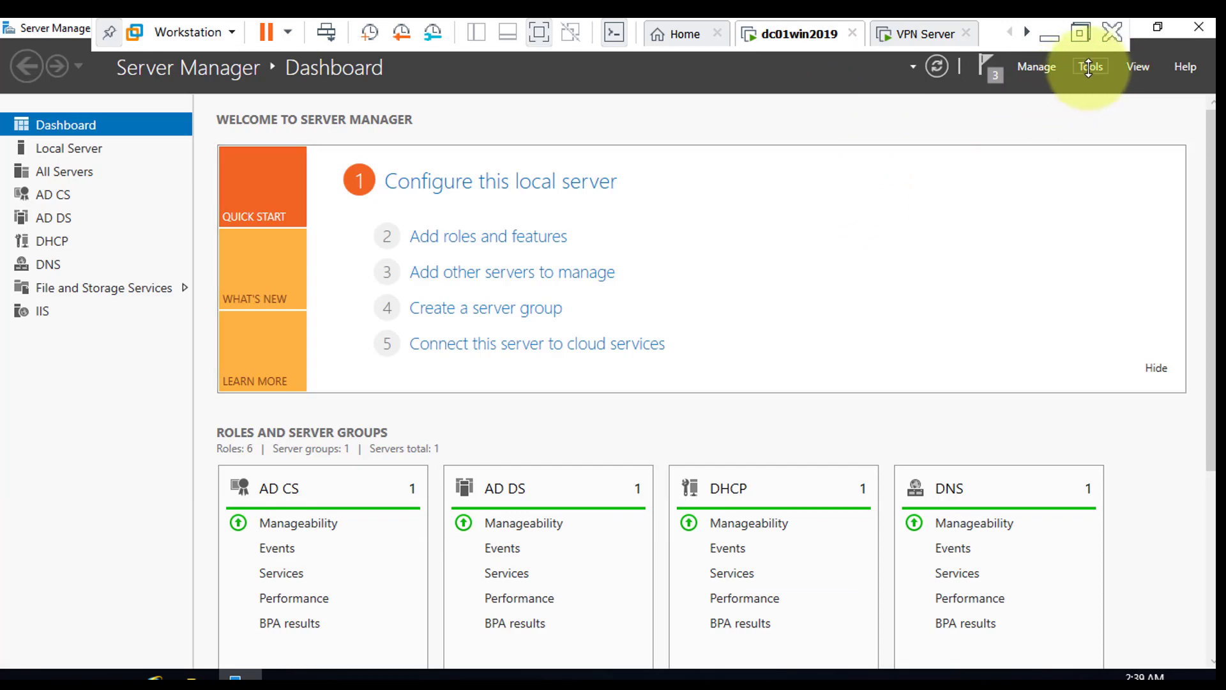
pyautogui.click(1089, 66)
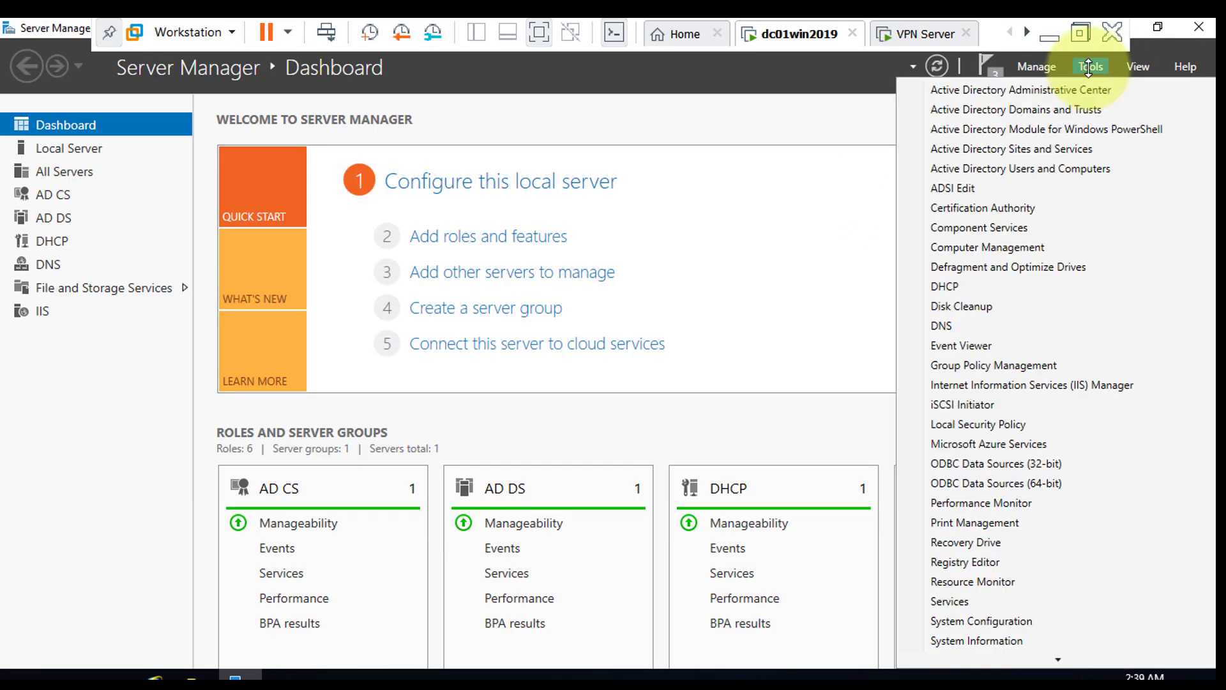
pyautogui.click(938, 286)
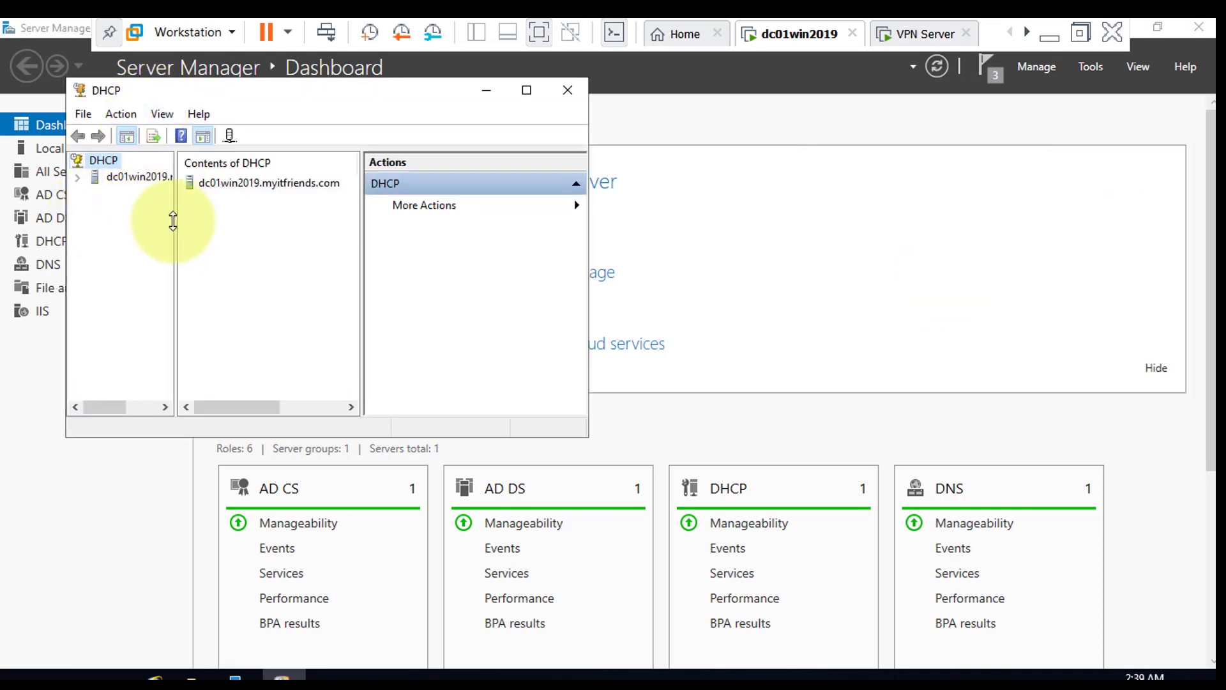
pyautogui.moveTo(183, 219); pyautogui.dragTo(229, 219)
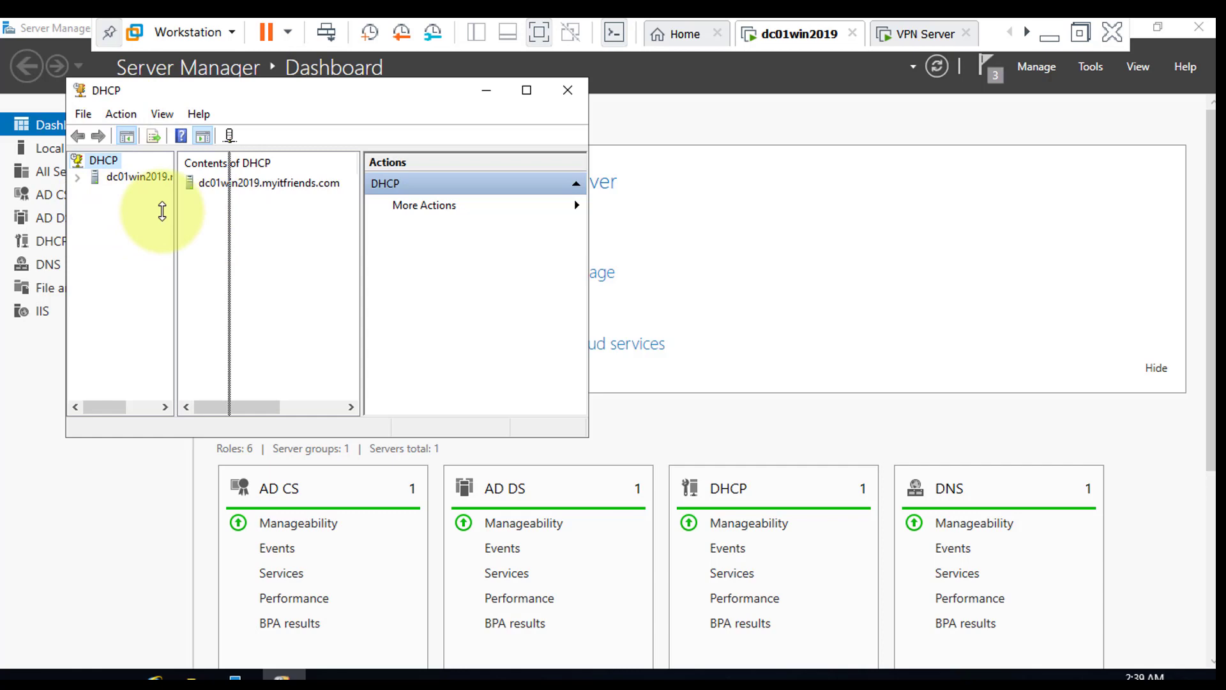
pyautogui.click(77, 177)
pyautogui.click(526, 90)
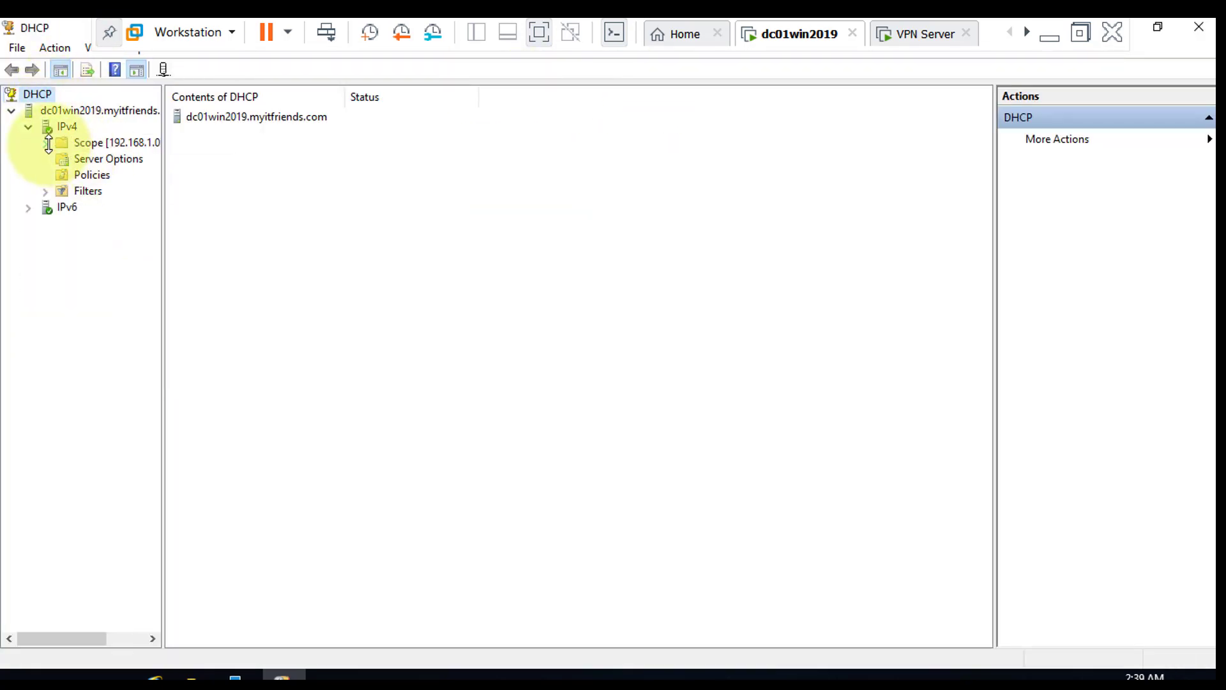
pyautogui.doubleClick(83, 144)
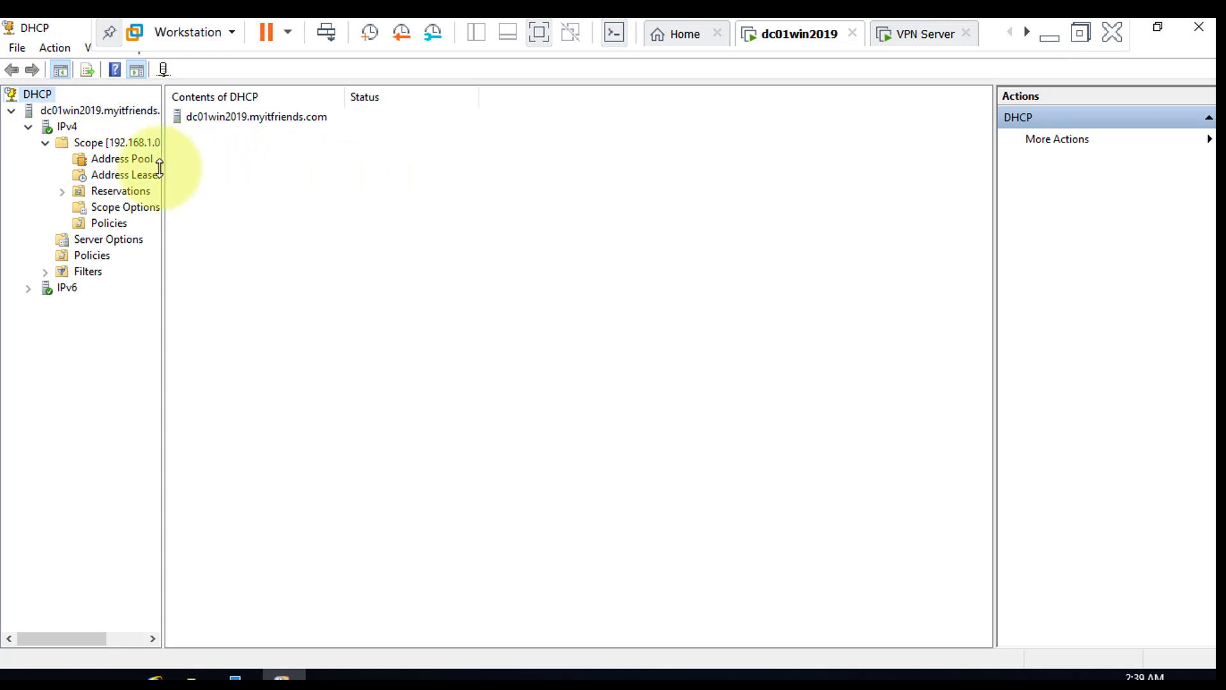
# View the scope's Address Pool and Address Leases with widened IP and Name columns, then return to the host
pyautogui.moveTo(164, 167); pyautogui.dragTo(318, 171)
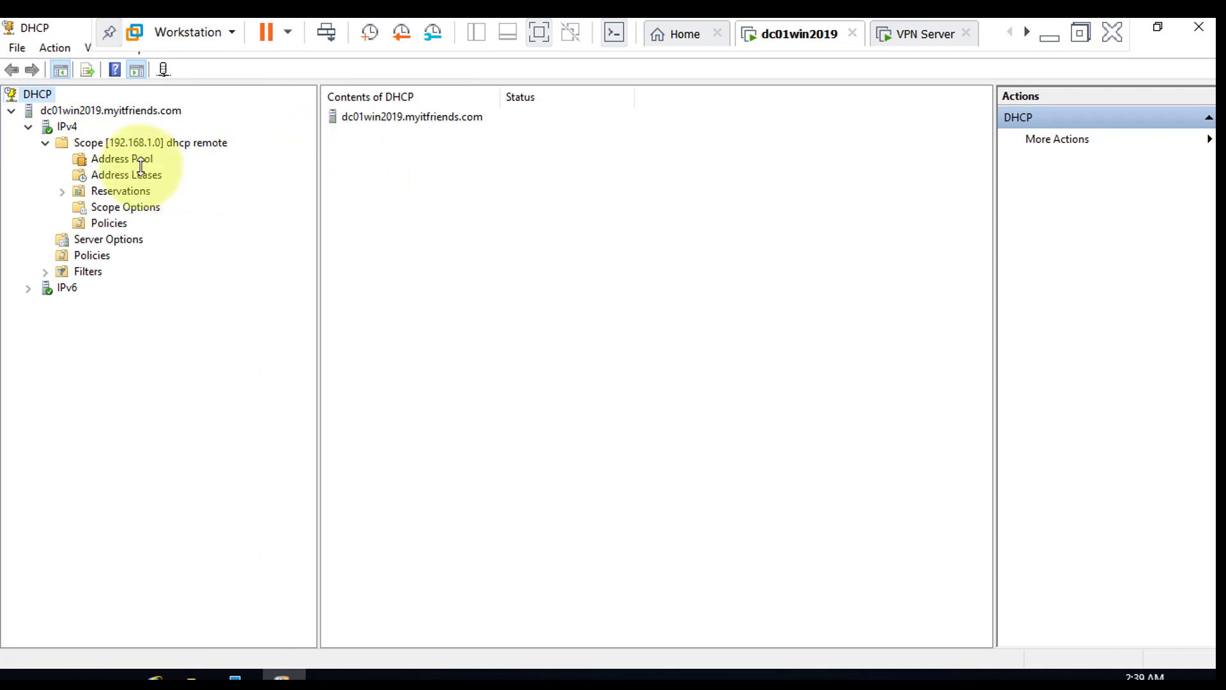
pyautogui.click(141, 161)
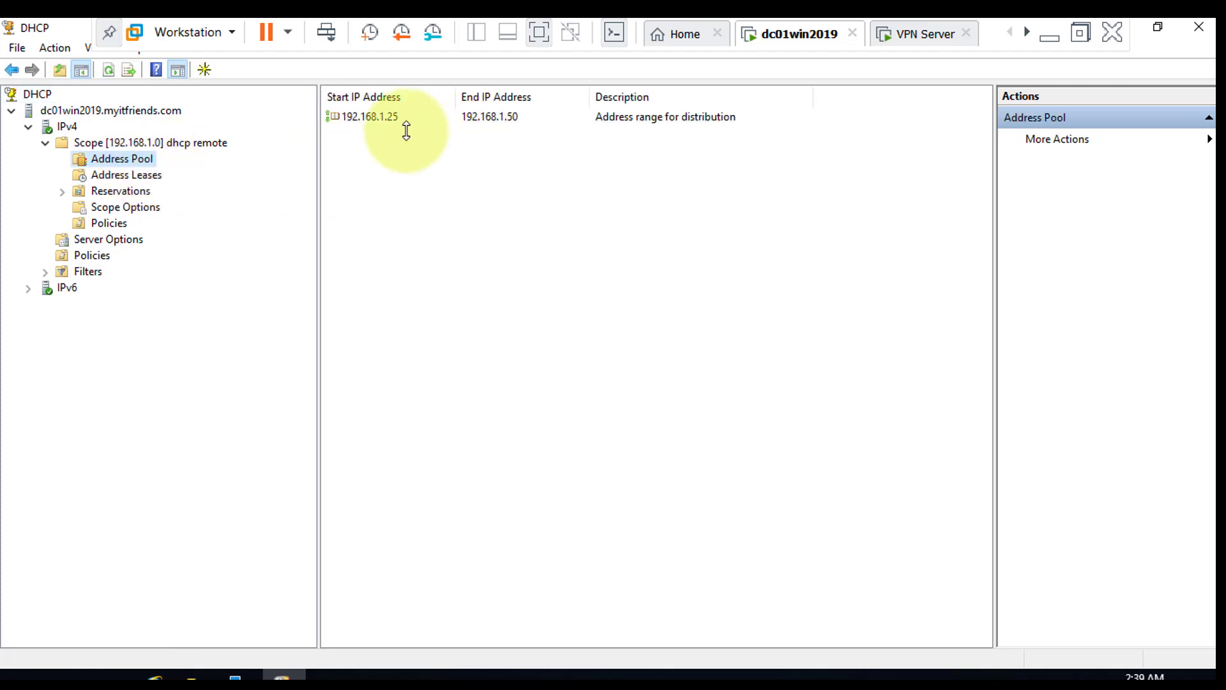
pyautogui.click(137, 174)
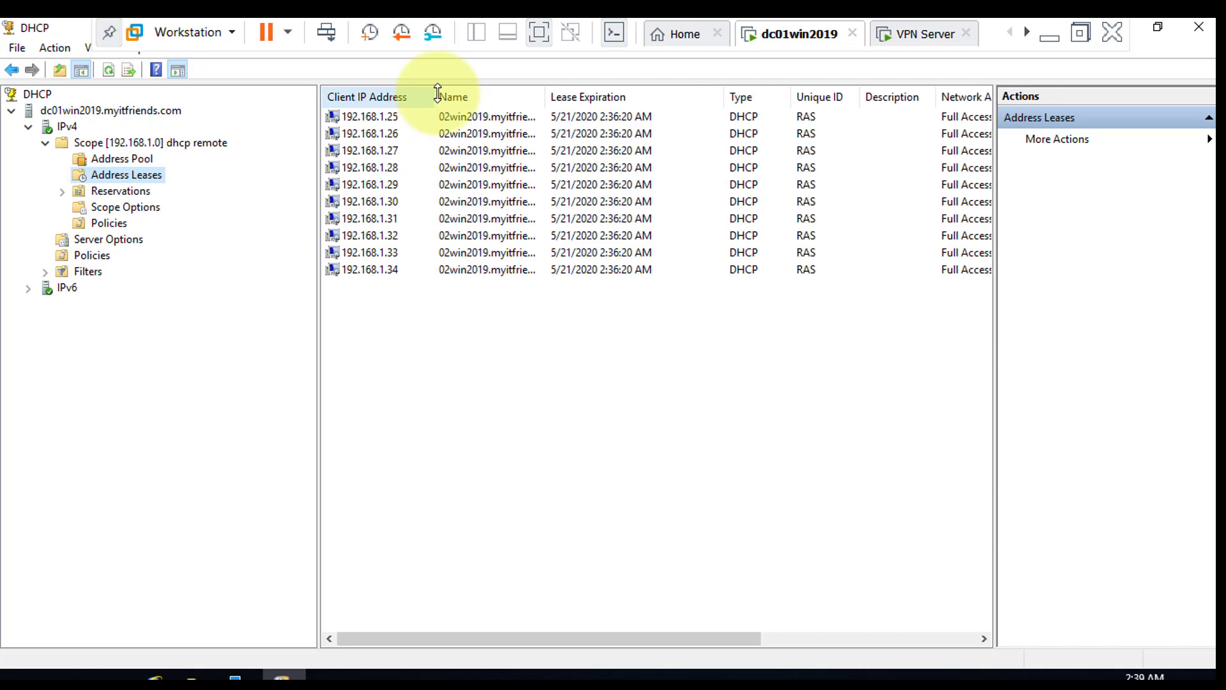
pyautogui.moveTo(437, 93); pyautogui.dragTo(505, 95)
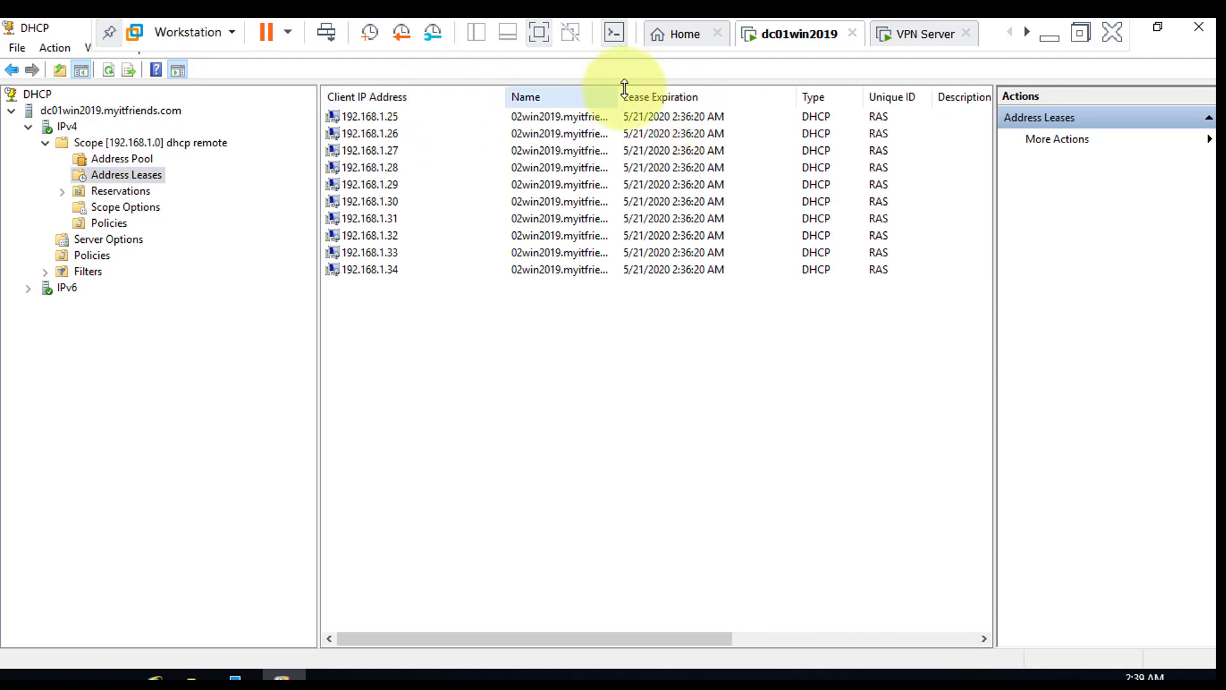
pyautogui.moveTo(624, 89); pyautogui.dragTo(694, 96)
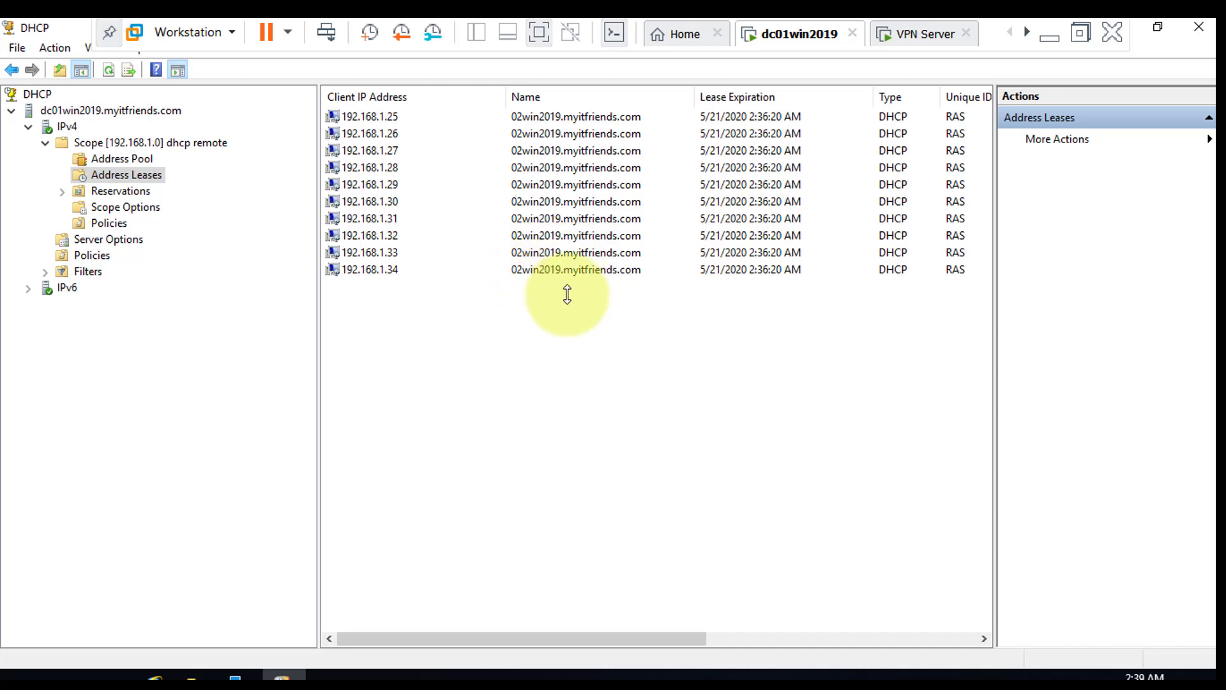
pyautogui.click(1049, 37)
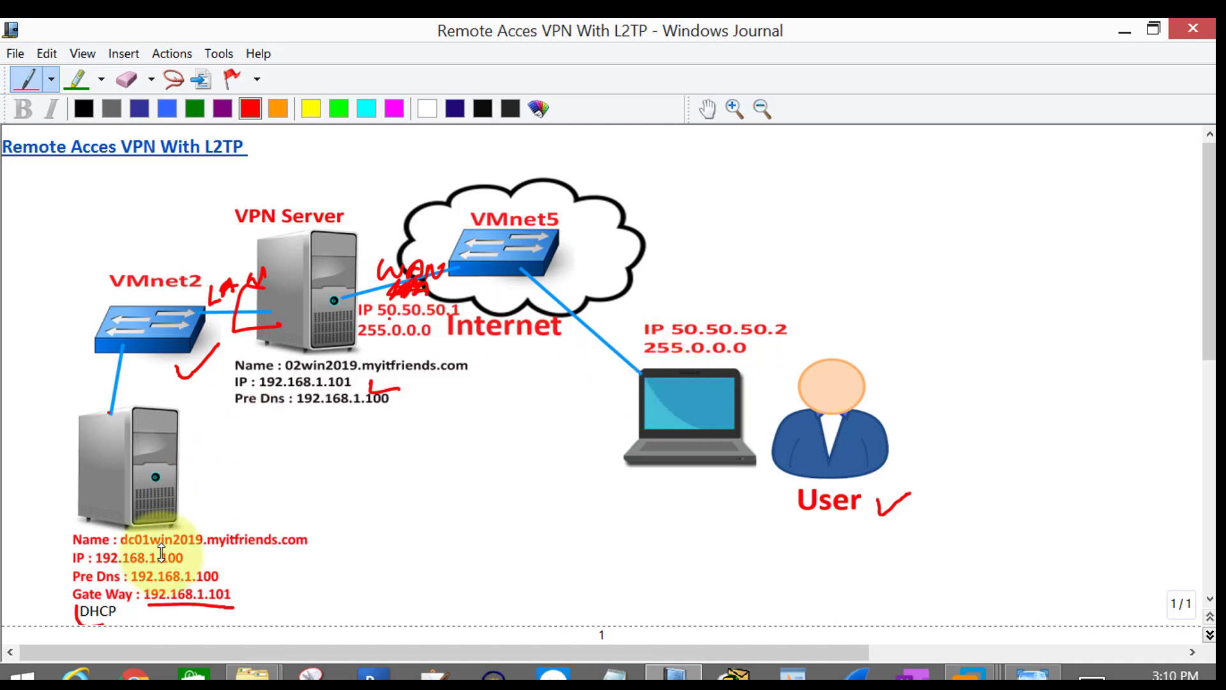
# Bring up the hr01win10 client VM from the VMware taskbar thumbnails
pyautogui.click(976, 672)
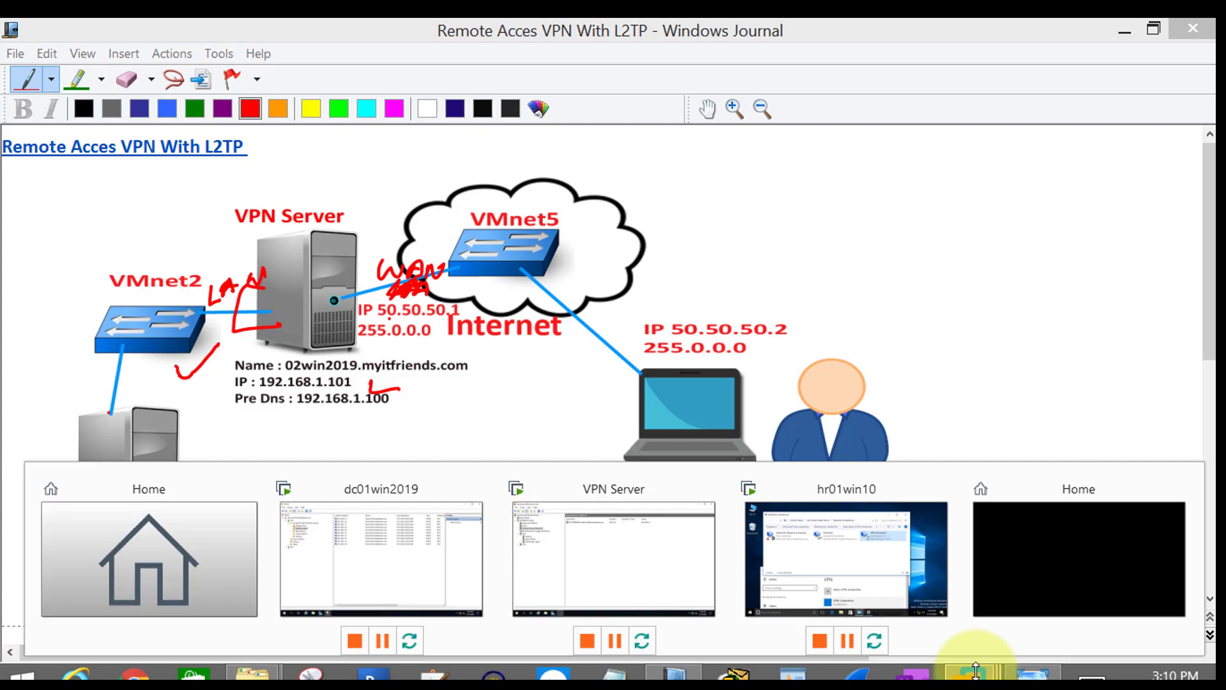
pyautogui.click(870, 572)
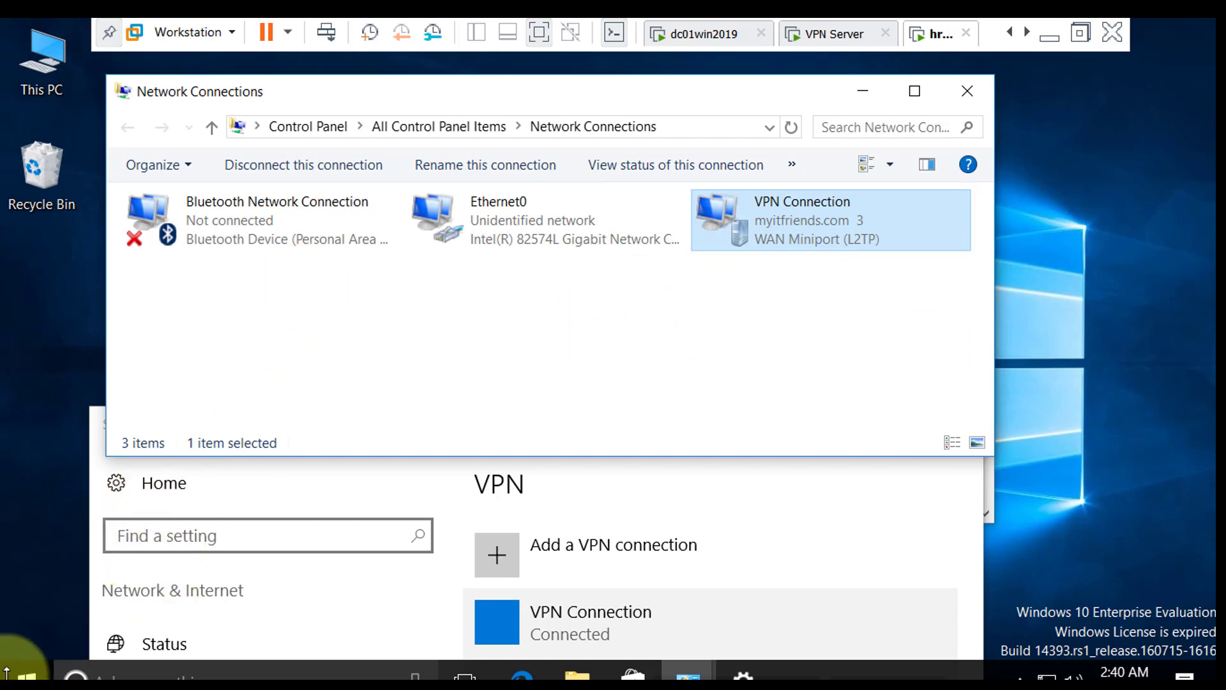
# Ping 192.168.1.100 from an administrator Command Prompt on the client
pyautogui.rightClick(19, 673)
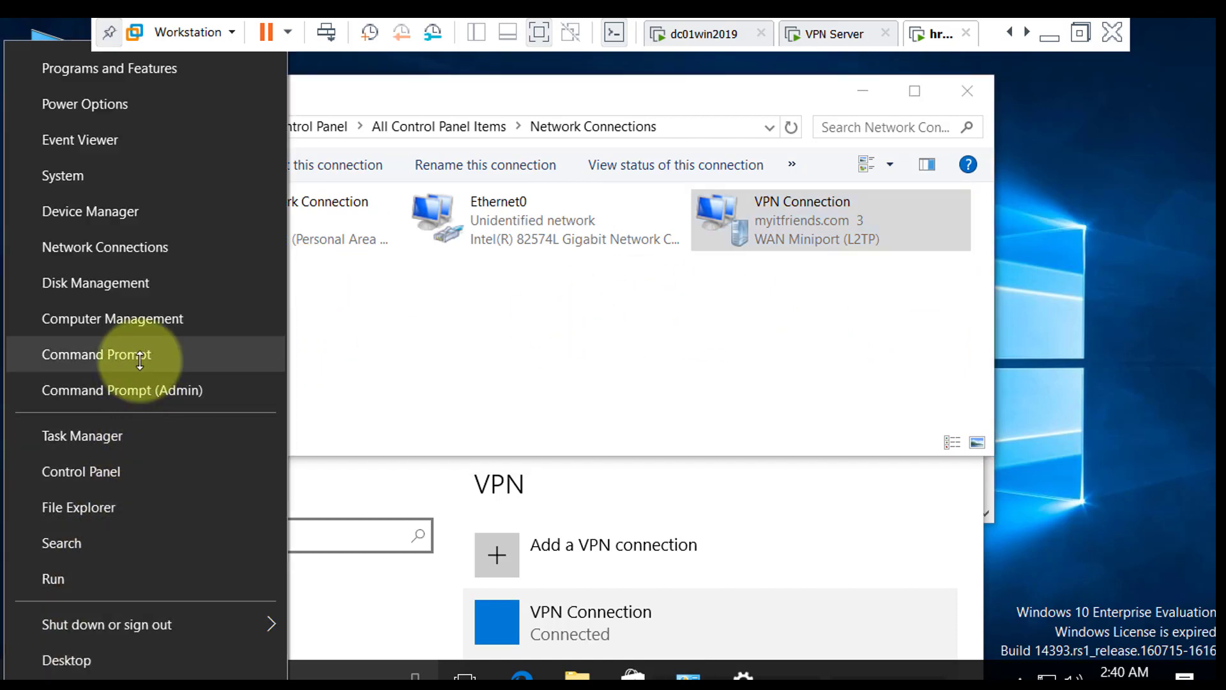
pyautogui.click(366, 331)
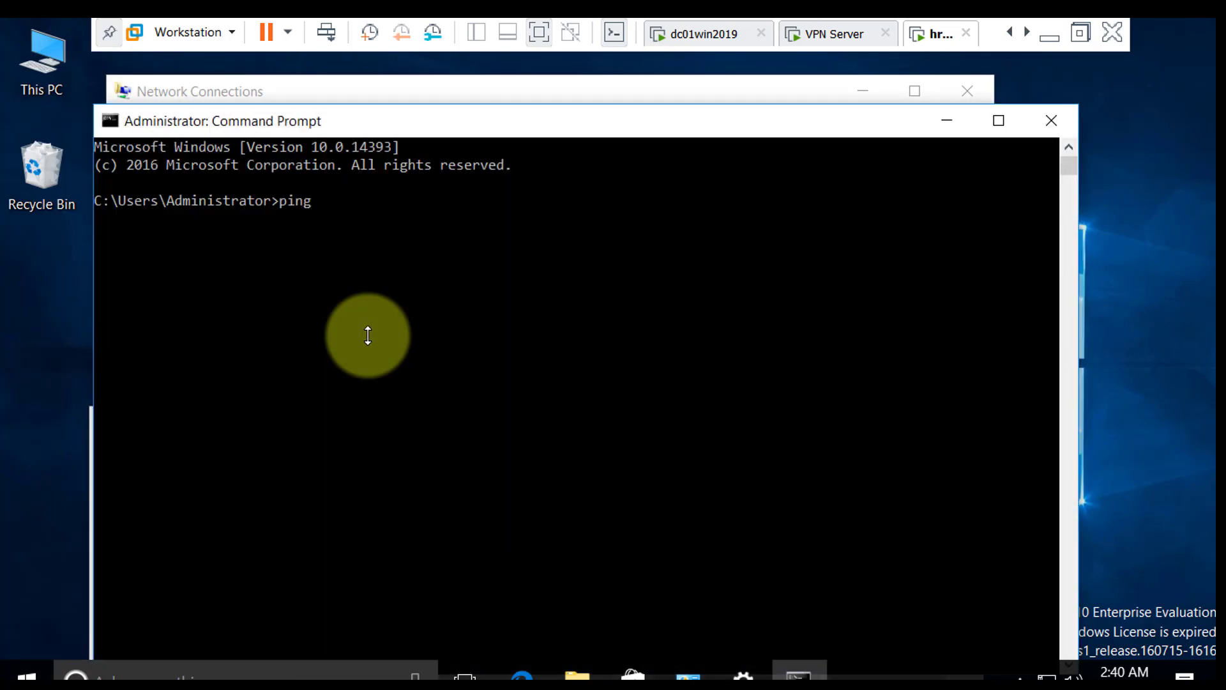
pyautogui.write('168.1.100')
pyautogui.press('Return')
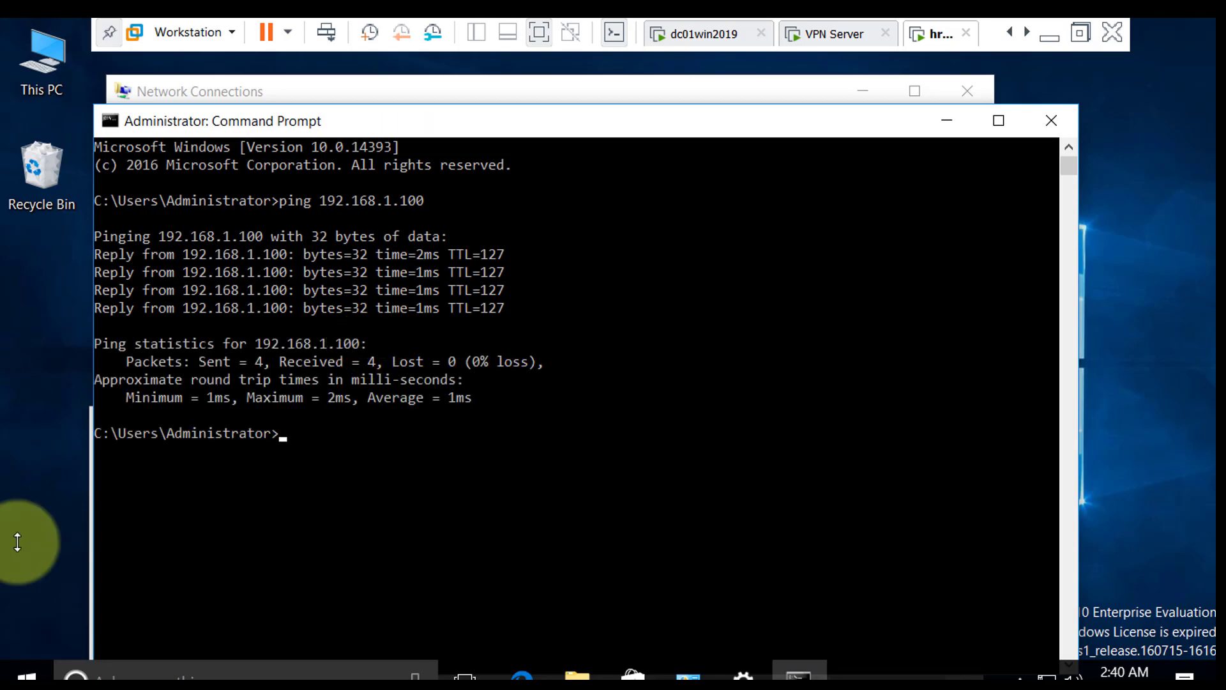
# Browse \\192.168.1.100 via Run to reach the netlogon and sysvol shares, then return to the diagram
pyautogui.rightClick(15, 667)
pyautogui.click(65, 568)
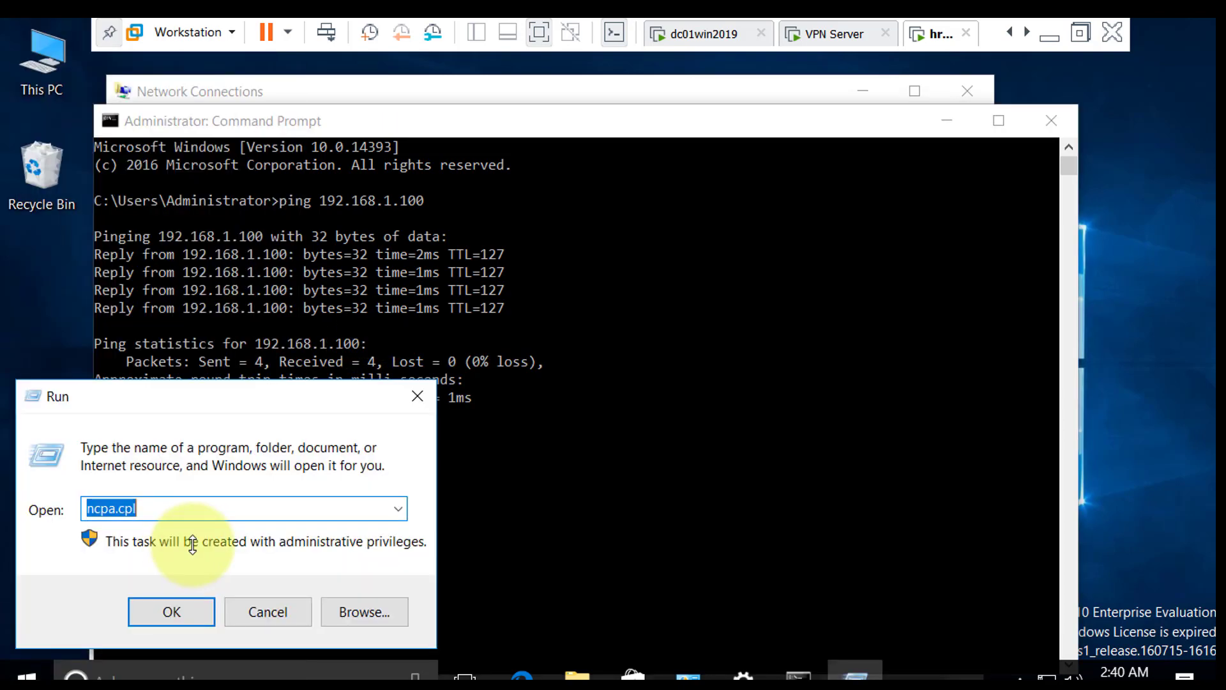
pyautogui.press('BackSpace')
pyautogui.write('\\\\')
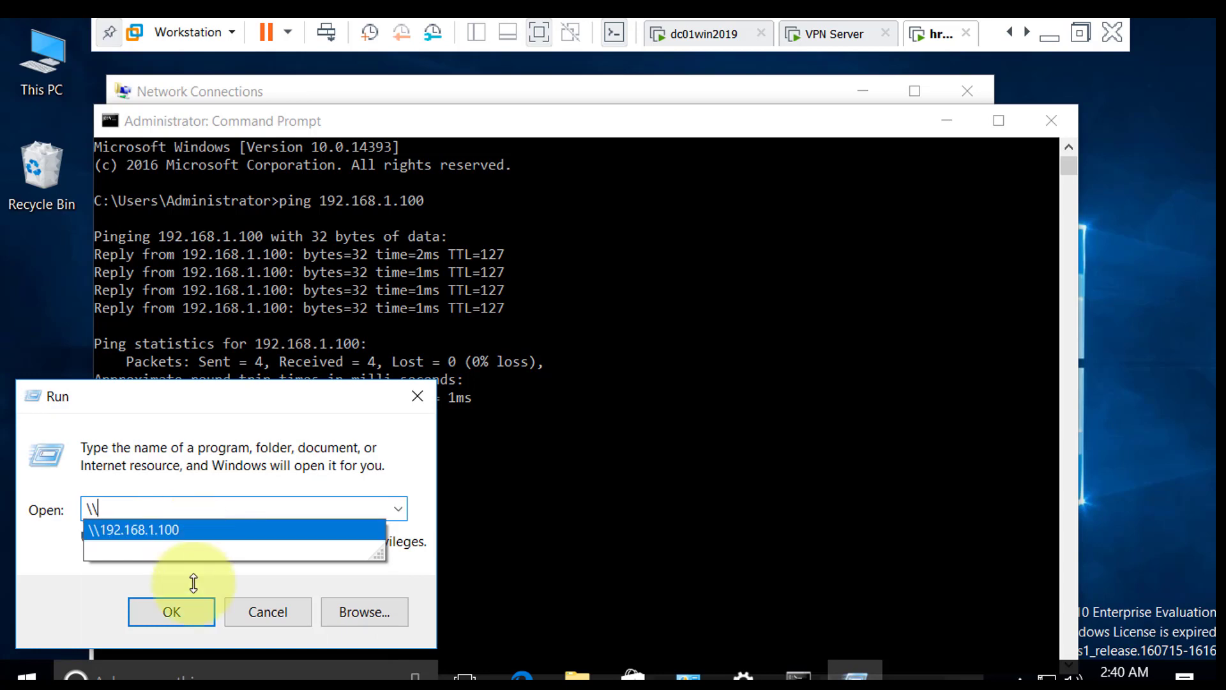
pyautogui.press('Return')
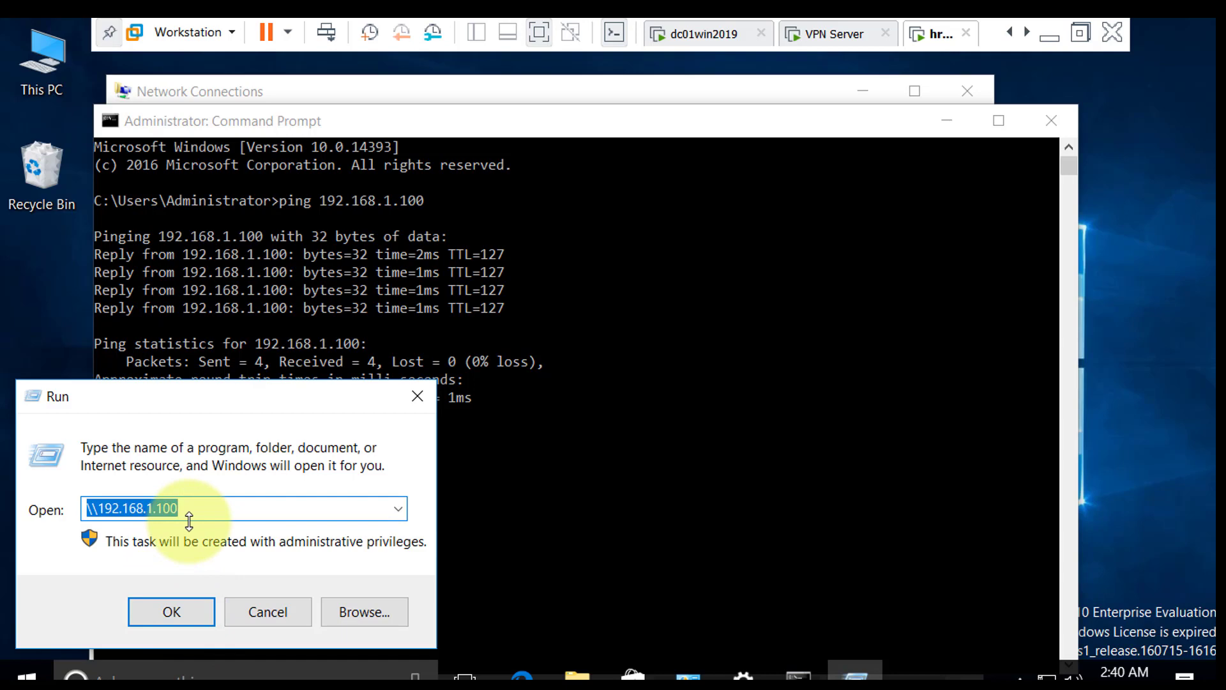
pyautogui.click(187, 610)
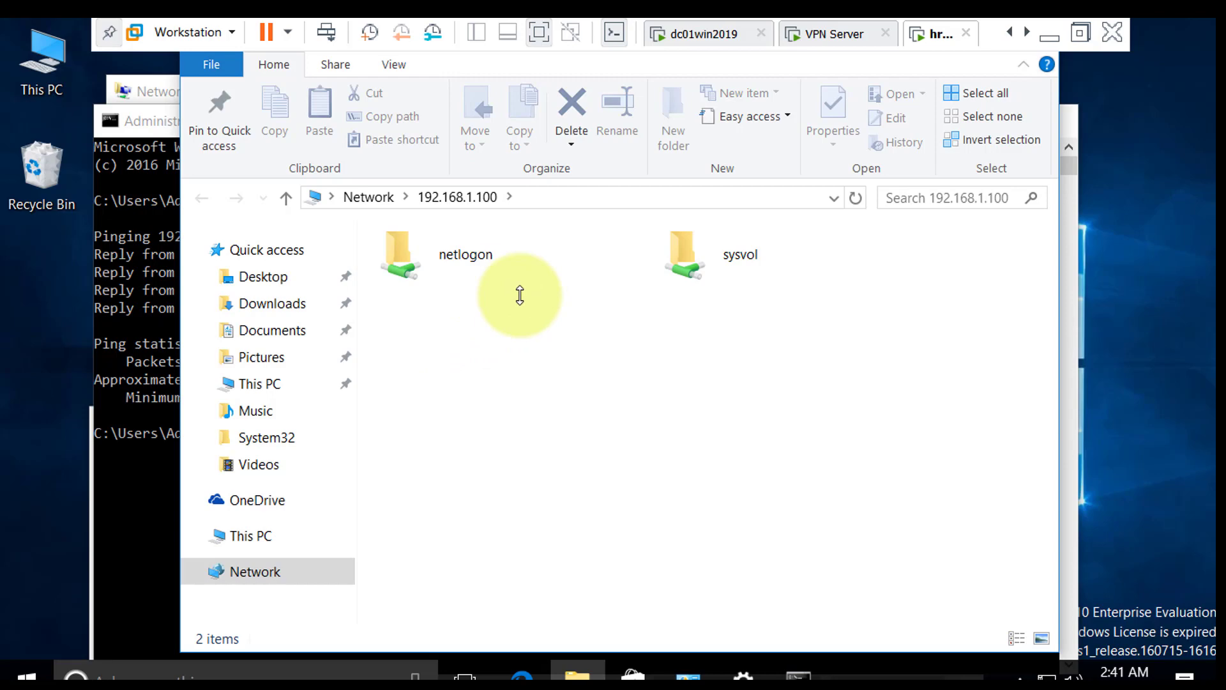
pyautogui.click(1049, 36)
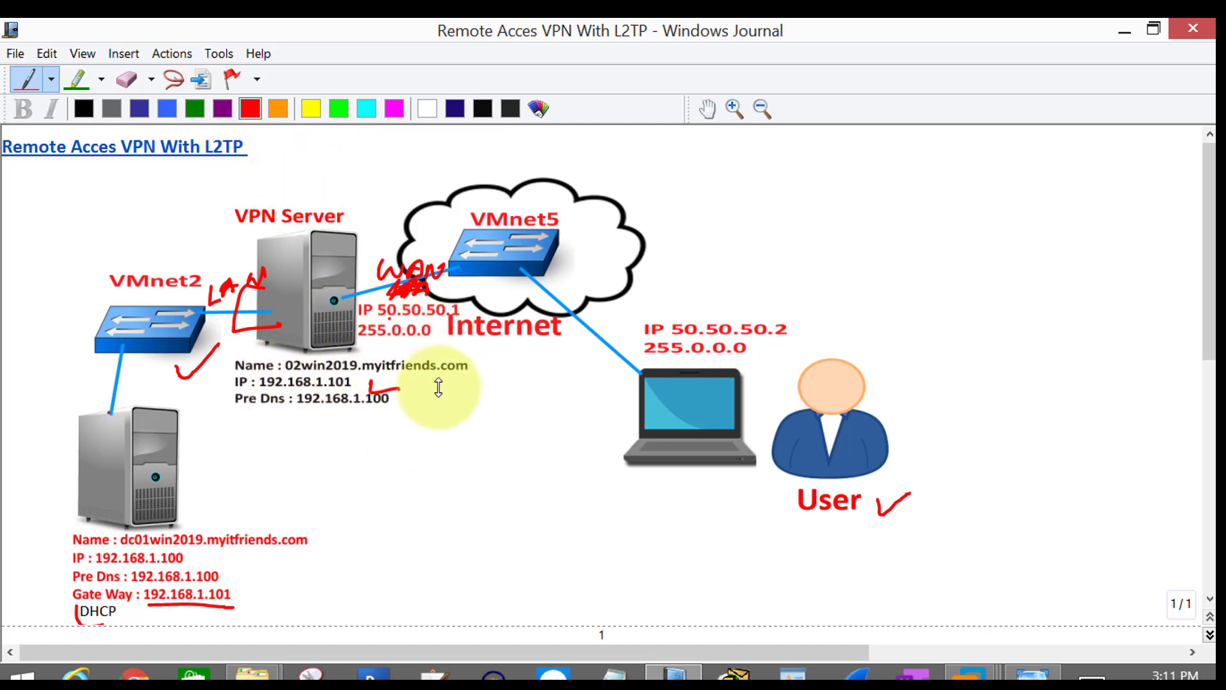
pyautogui.click(969, 674)
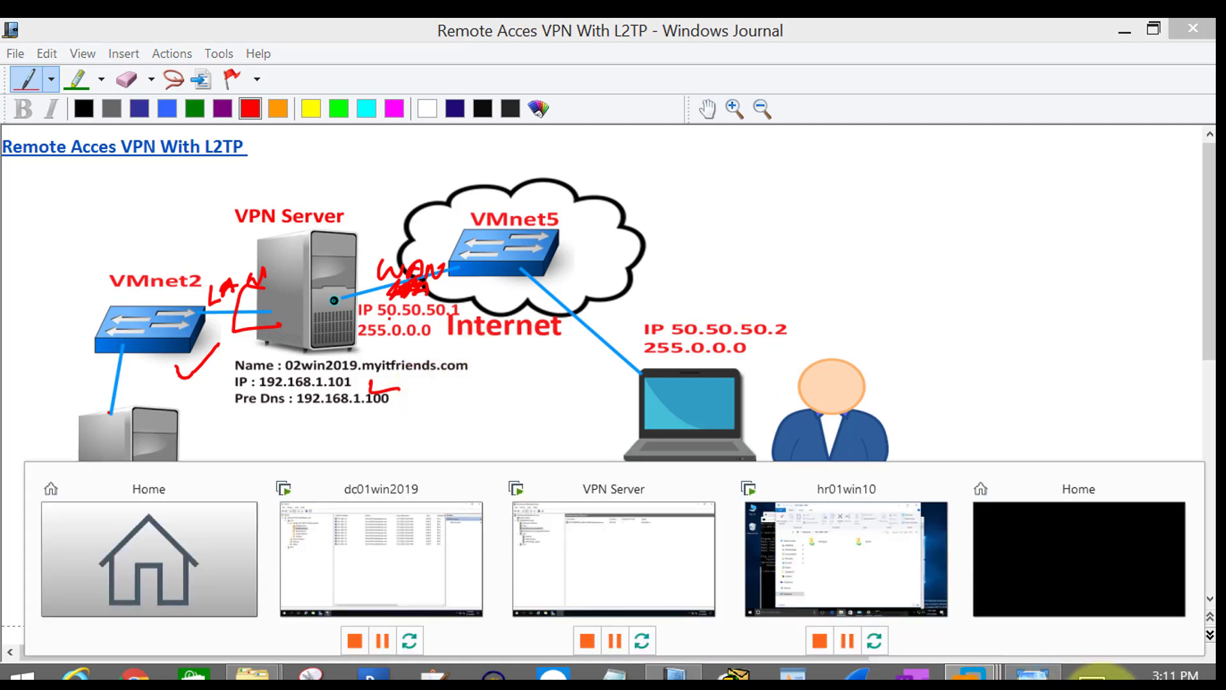